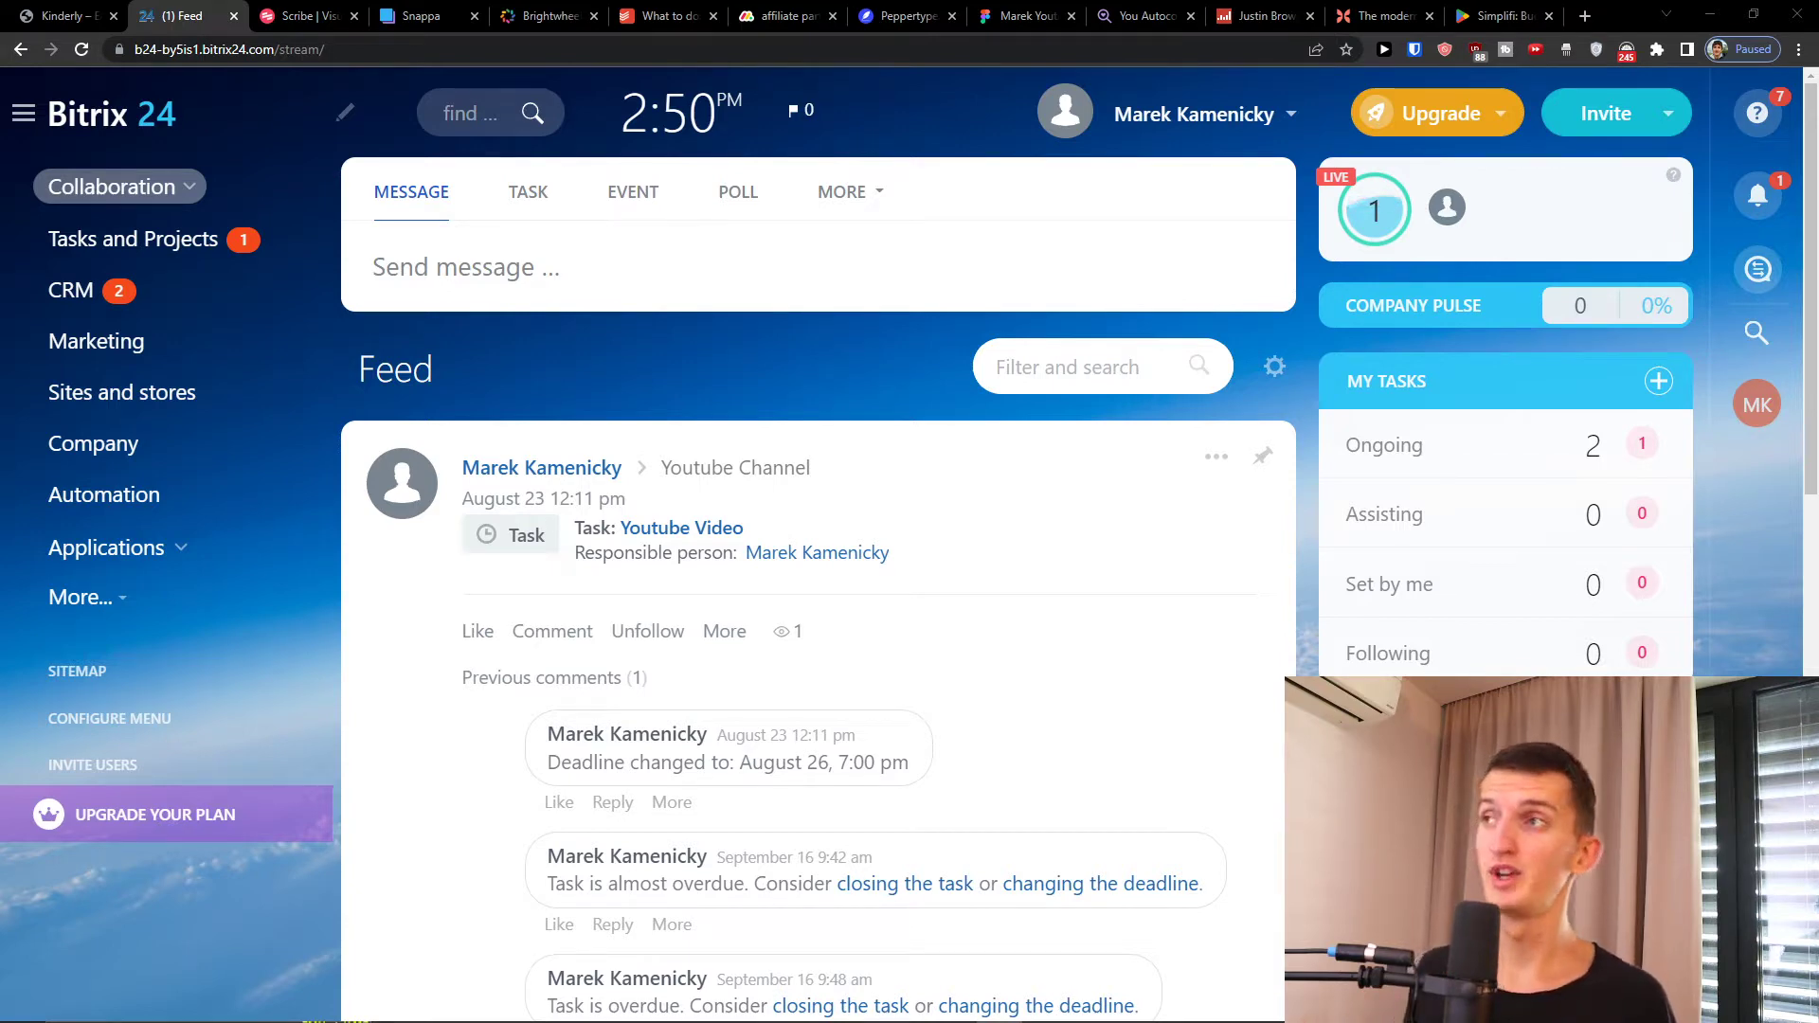
Go to Tasks and Projects and show the Projects tab listing 'Youtube Channel'
left_click(163, 235)
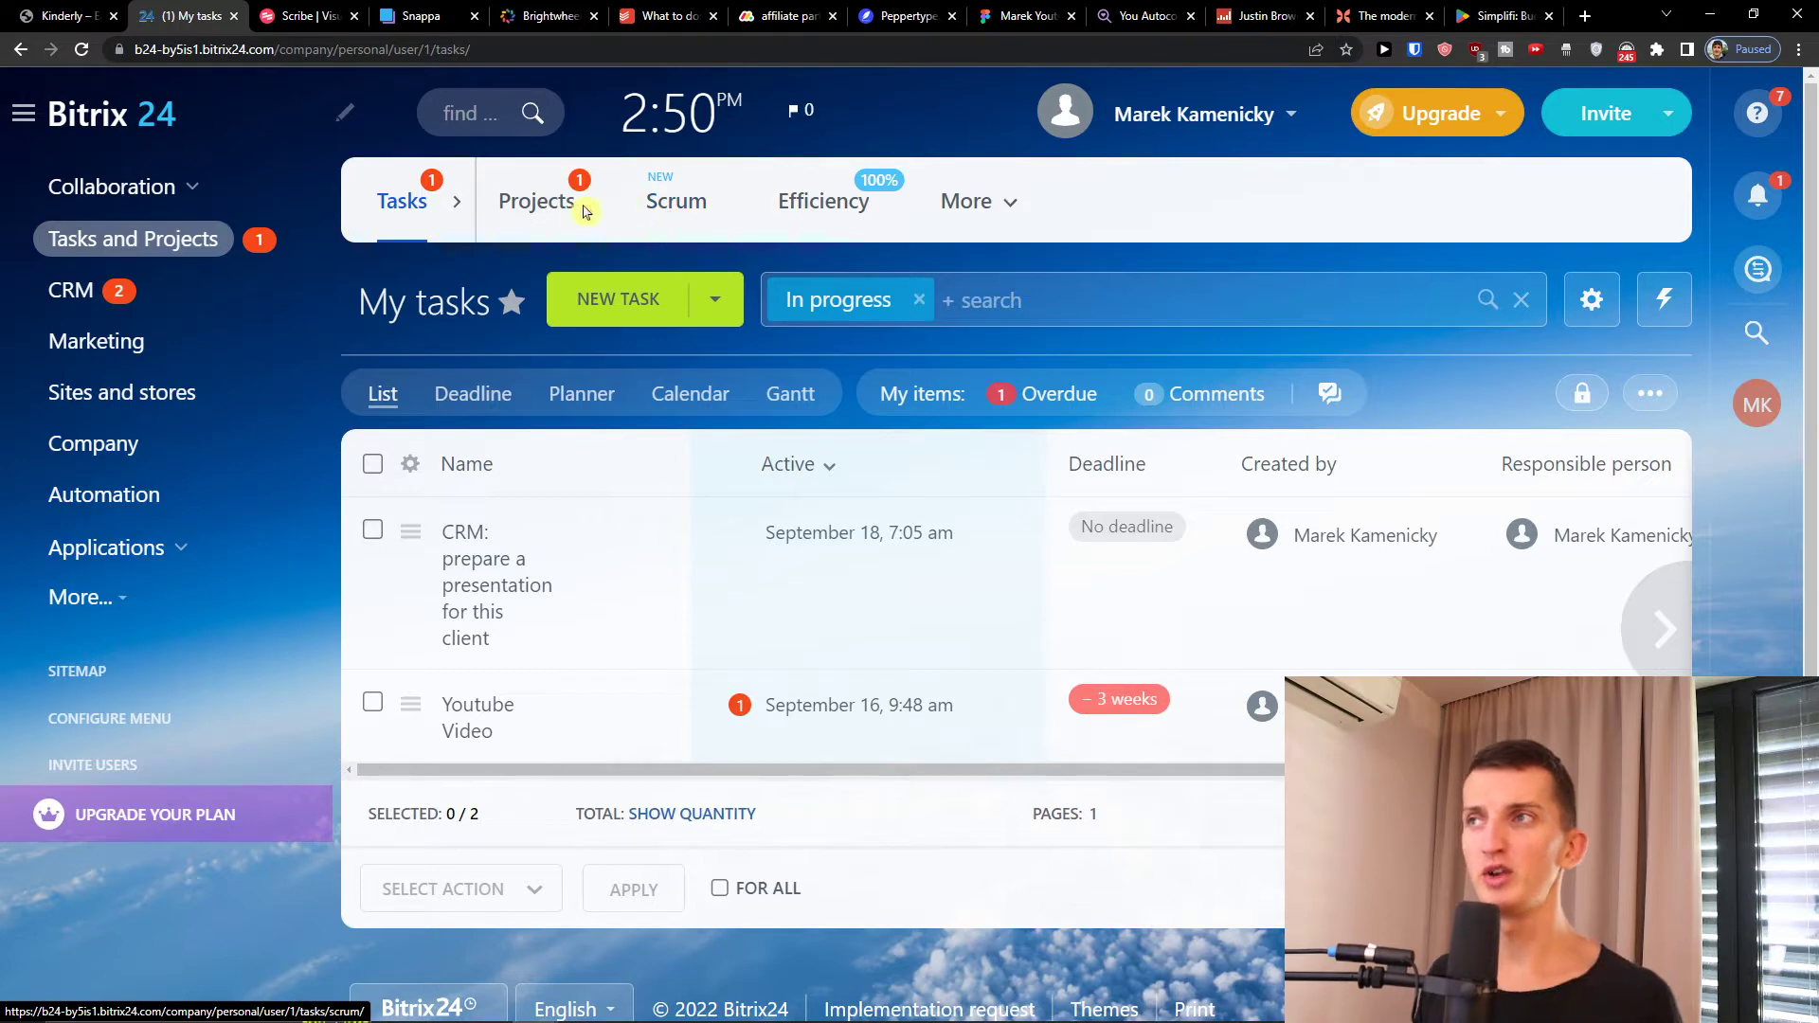
left_click(528, 218)
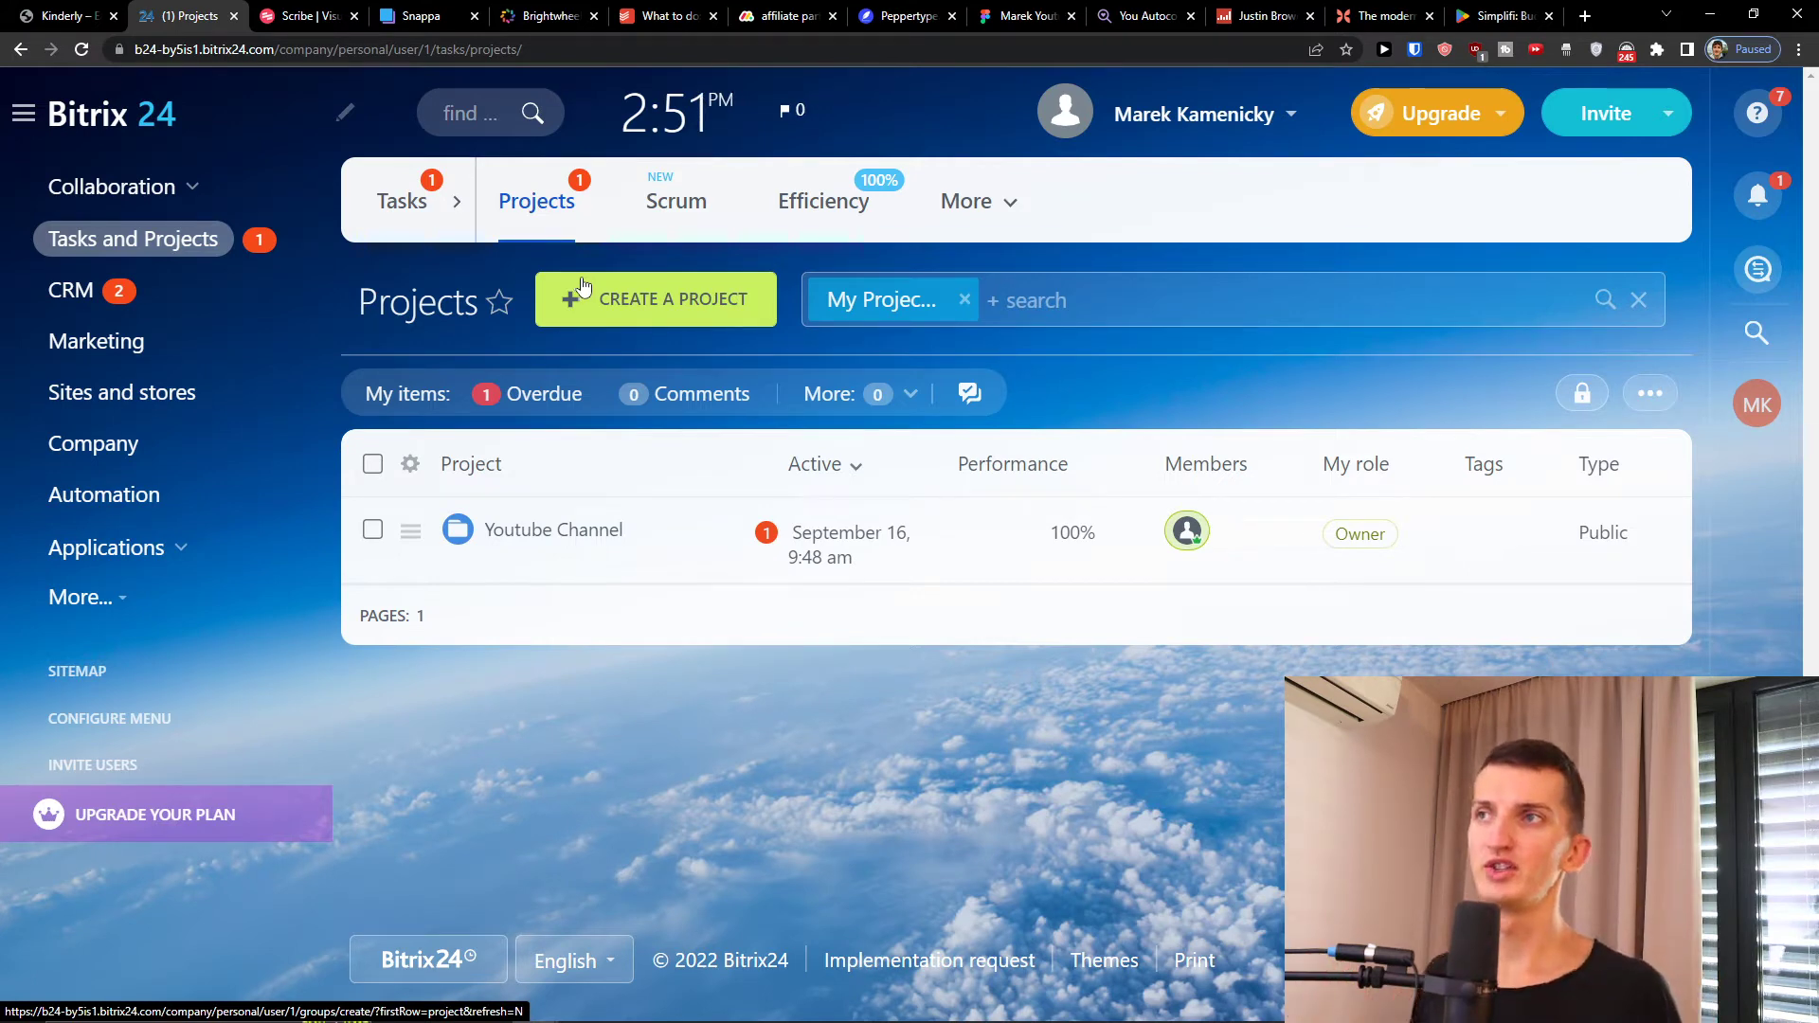
Start a new project and keep the Project type
left_click(580, 295)
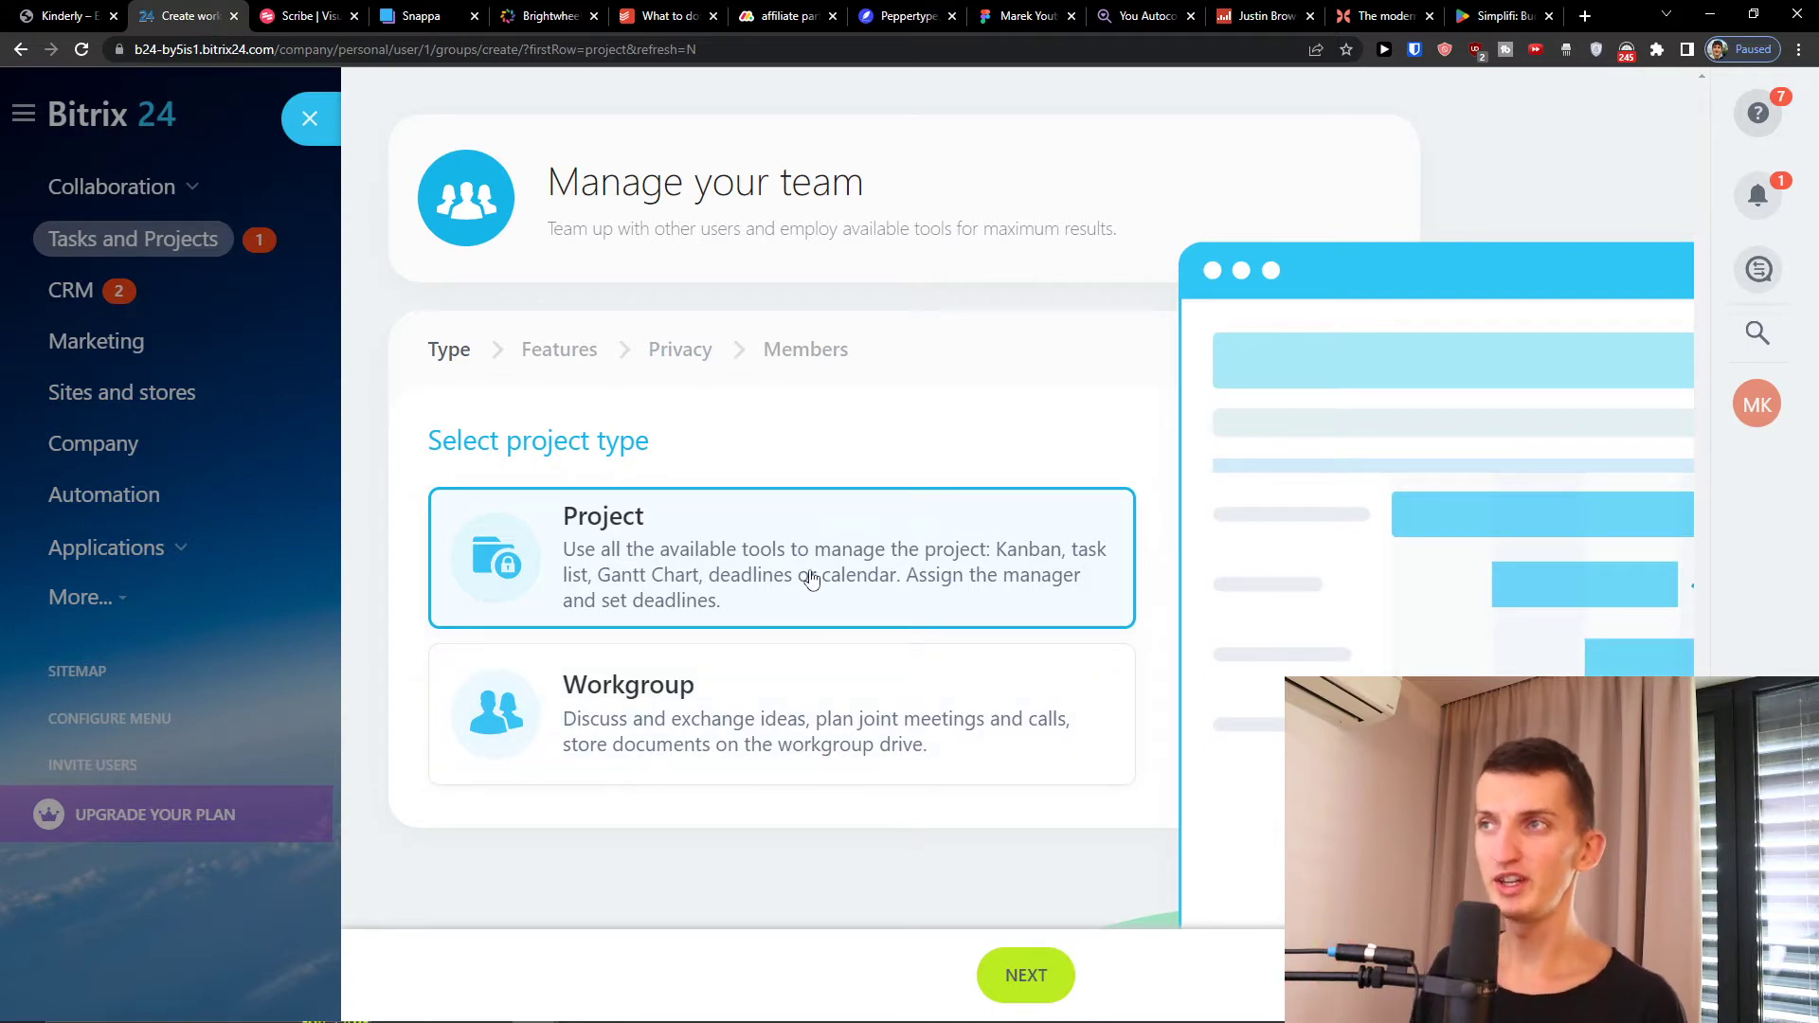
left_click(1023, 975)
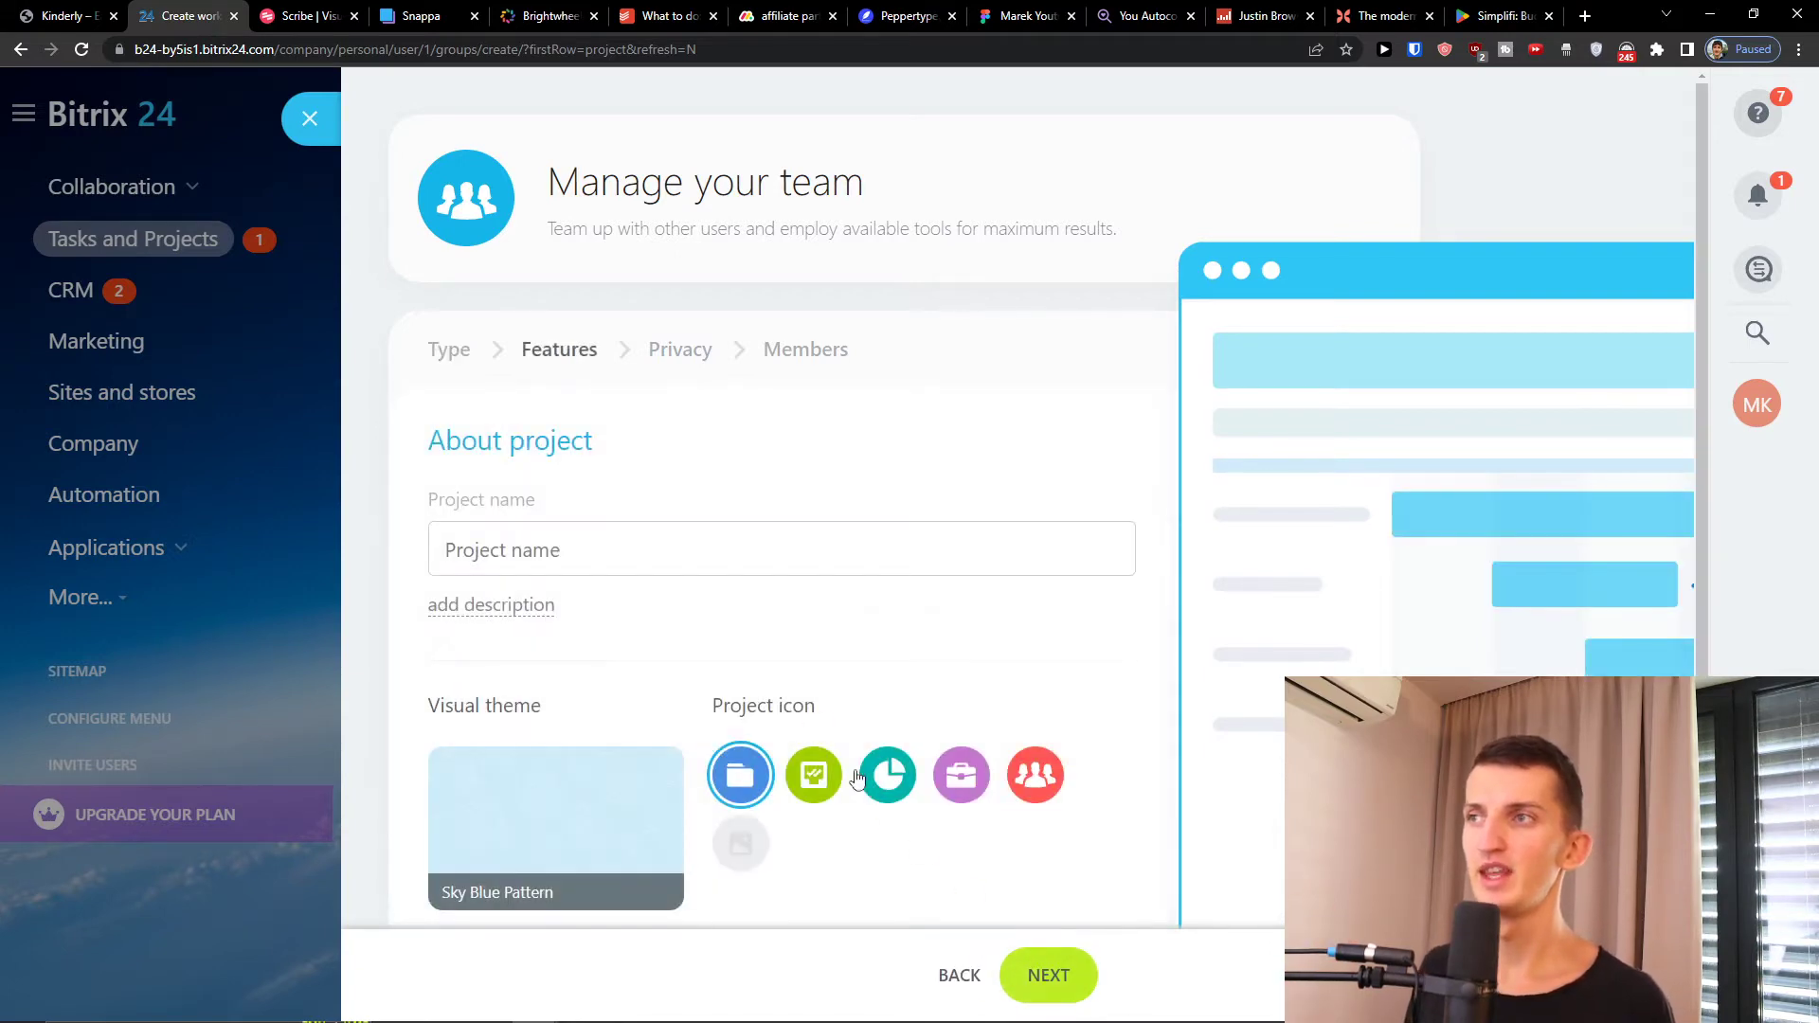
scroll(702, 544, "down", 1)
Name the project 'Youtube Business channel' and give it the teal chart icon
left_click(634, 431)
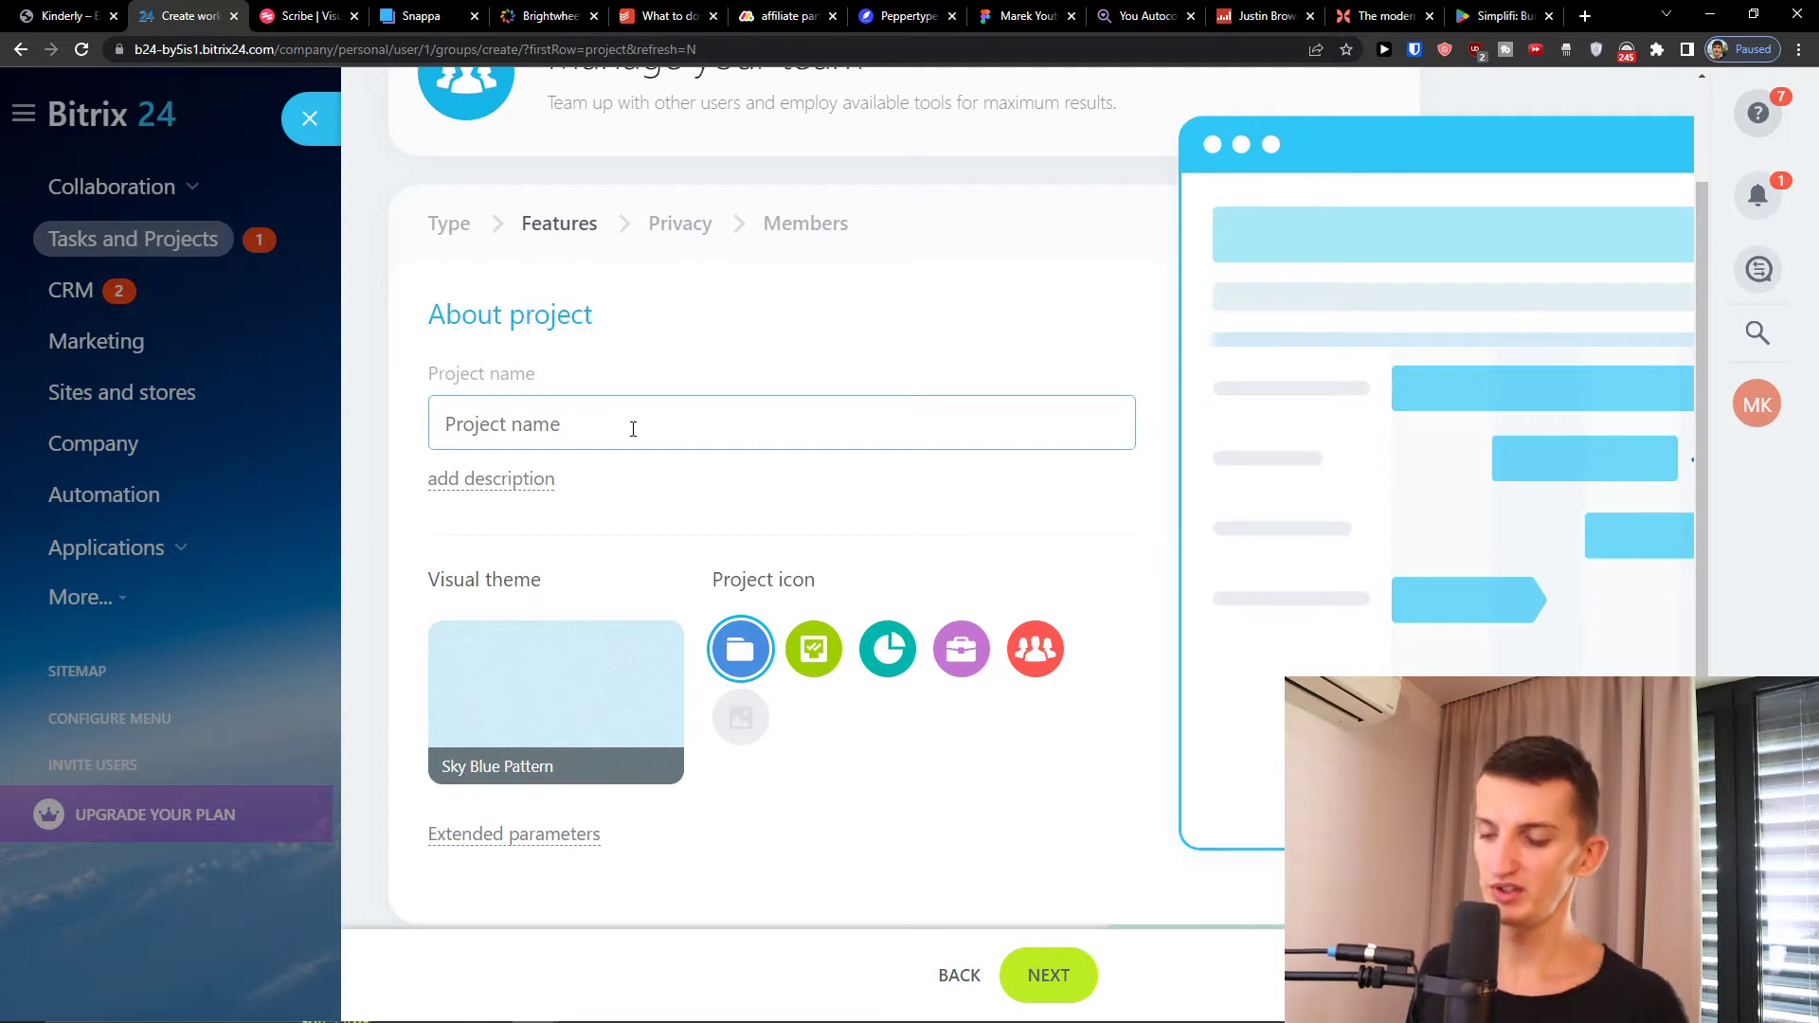
type("Youtube Business channel")
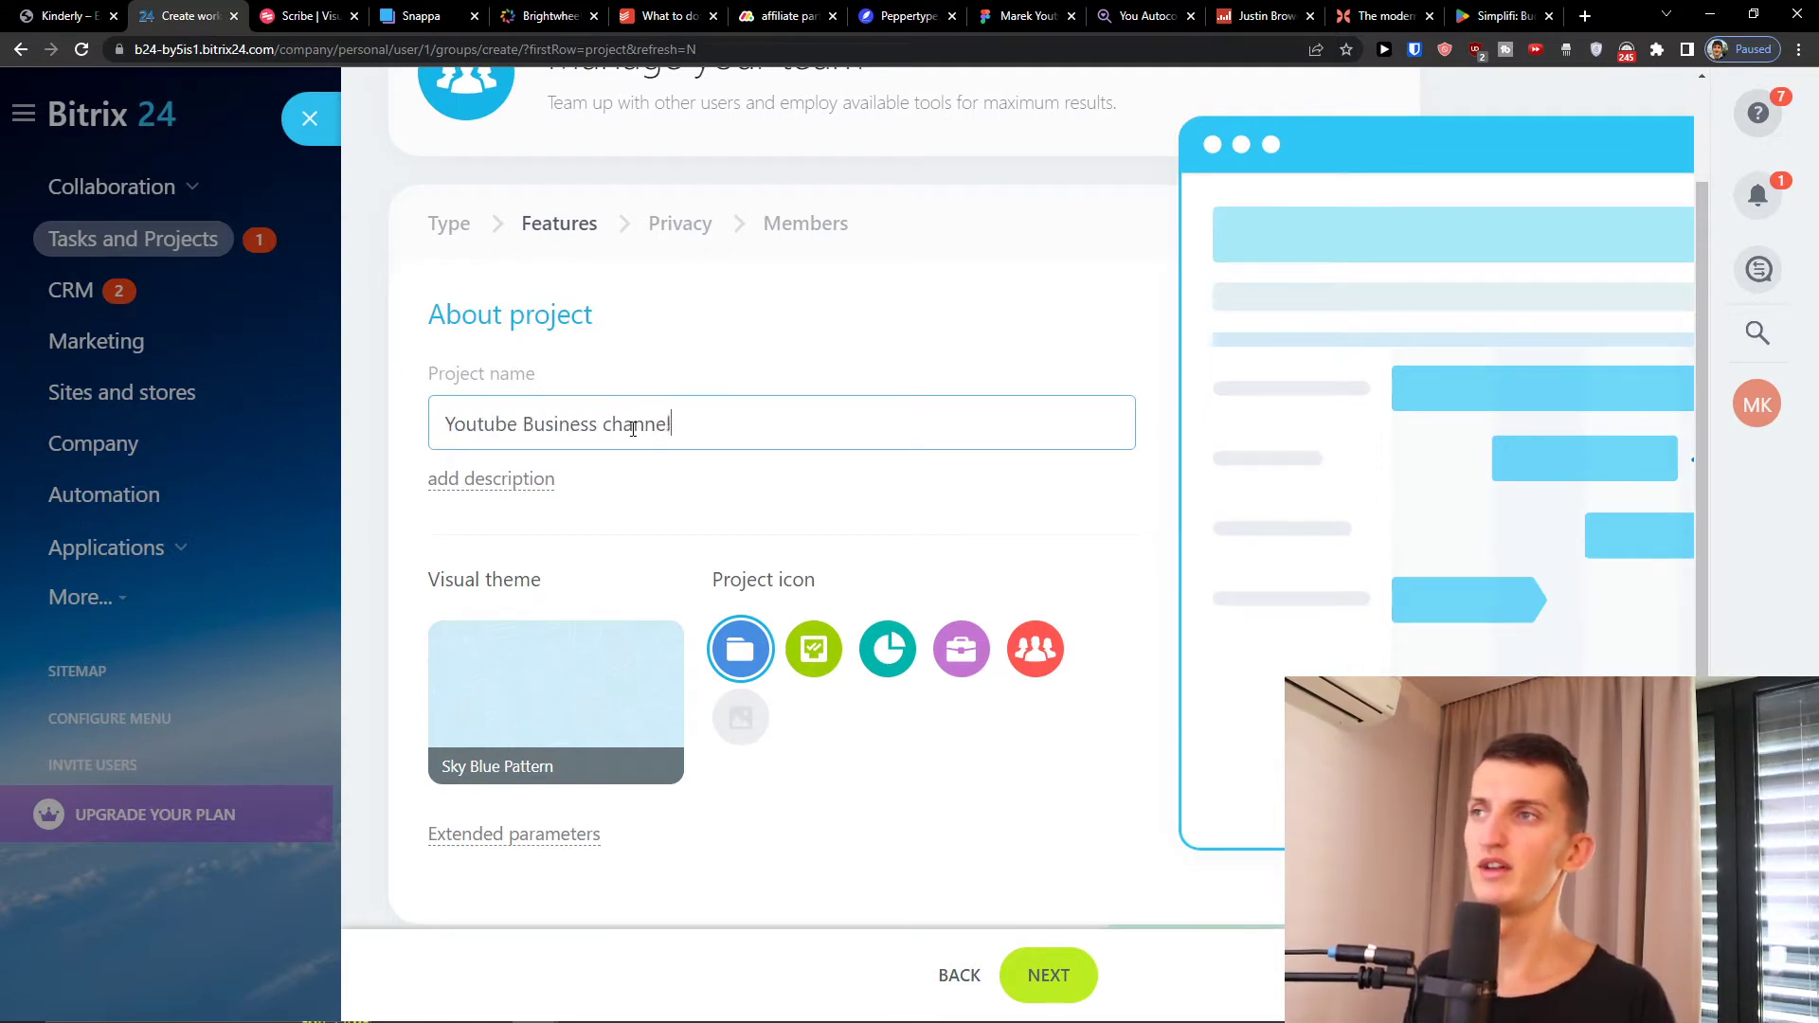
left_click(817, 650)
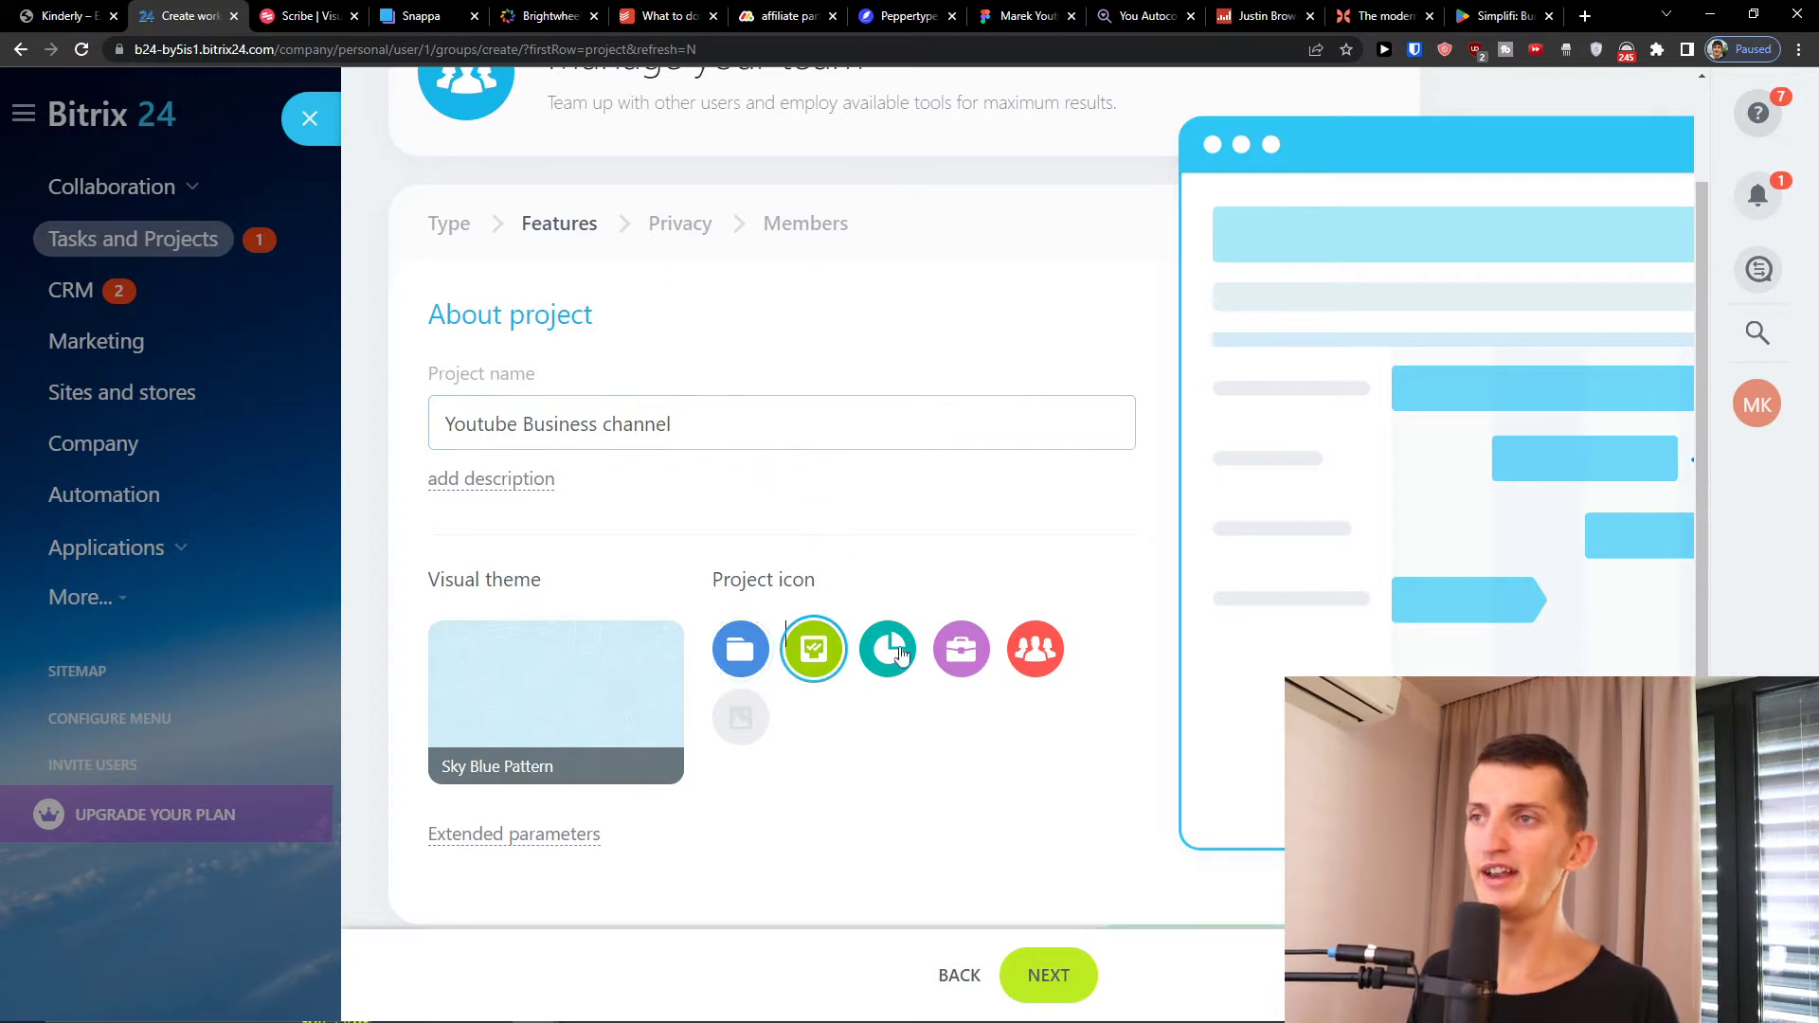
left_click(976, 659)
left_click(891, 651)
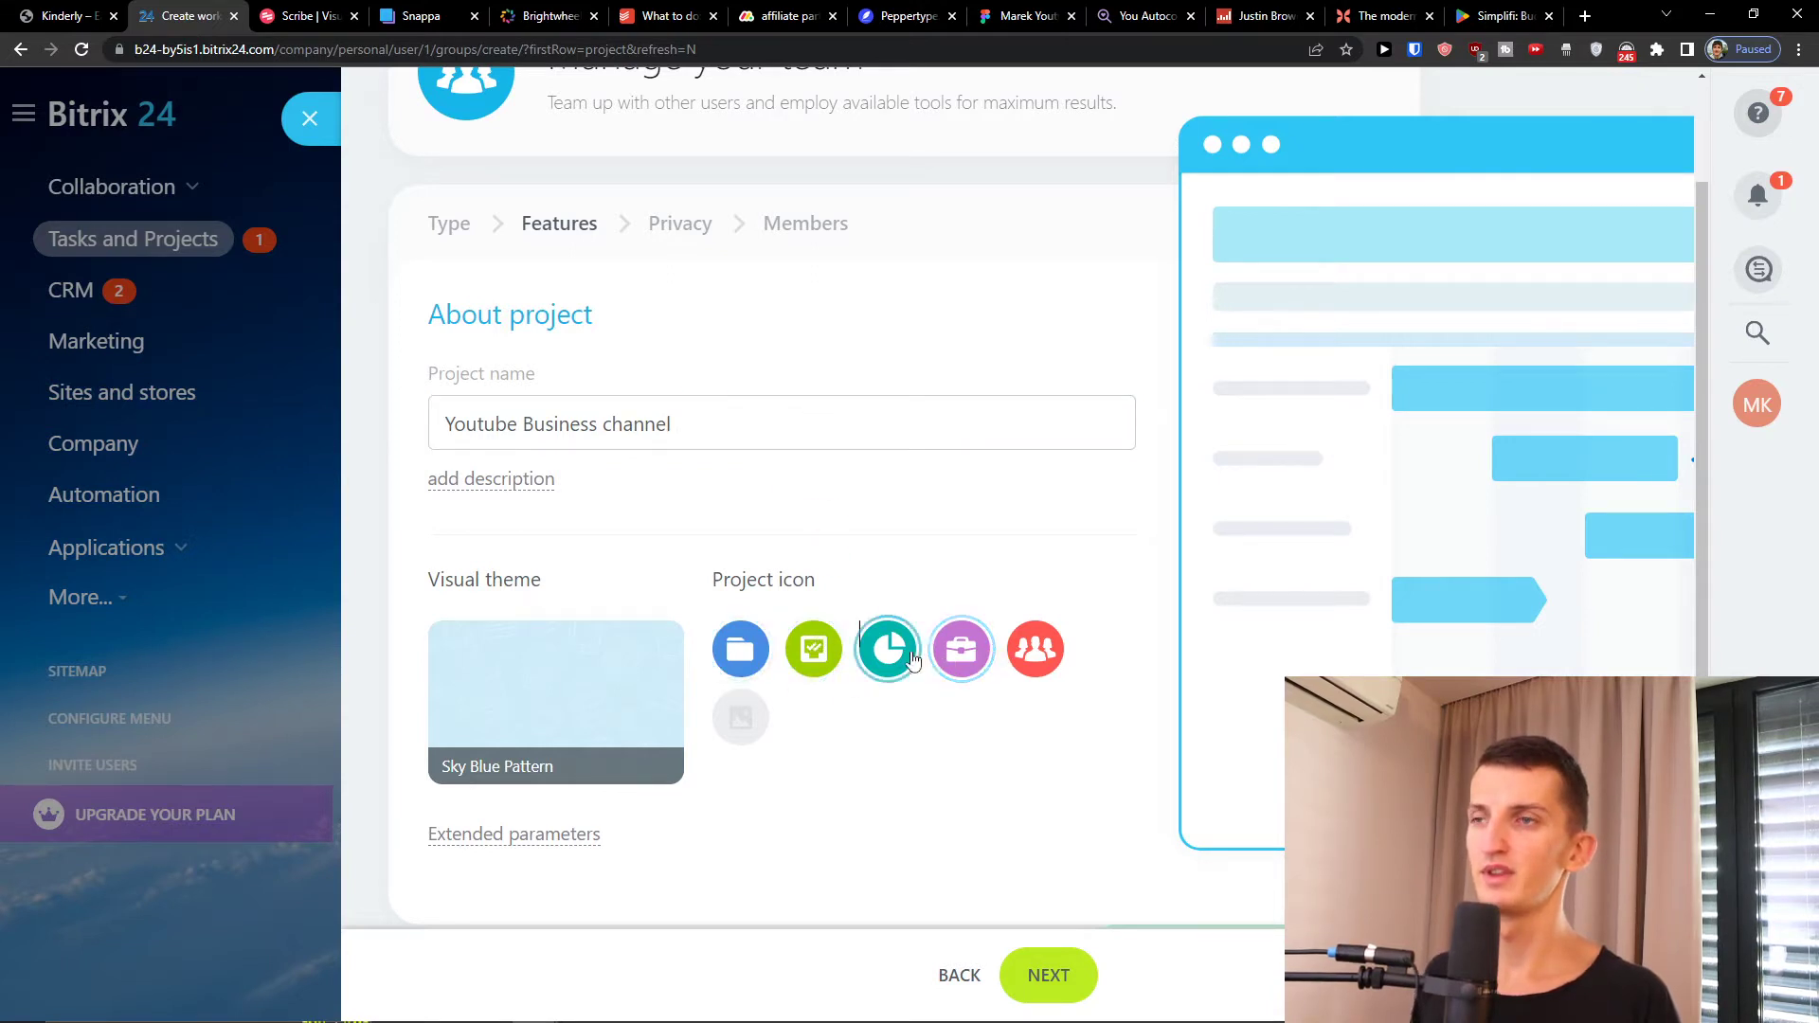
scroll(908, 655, "down", 1)
Create the project as Public with yourself as owner, declining the Drive folder connection
left_click(1049, 985)
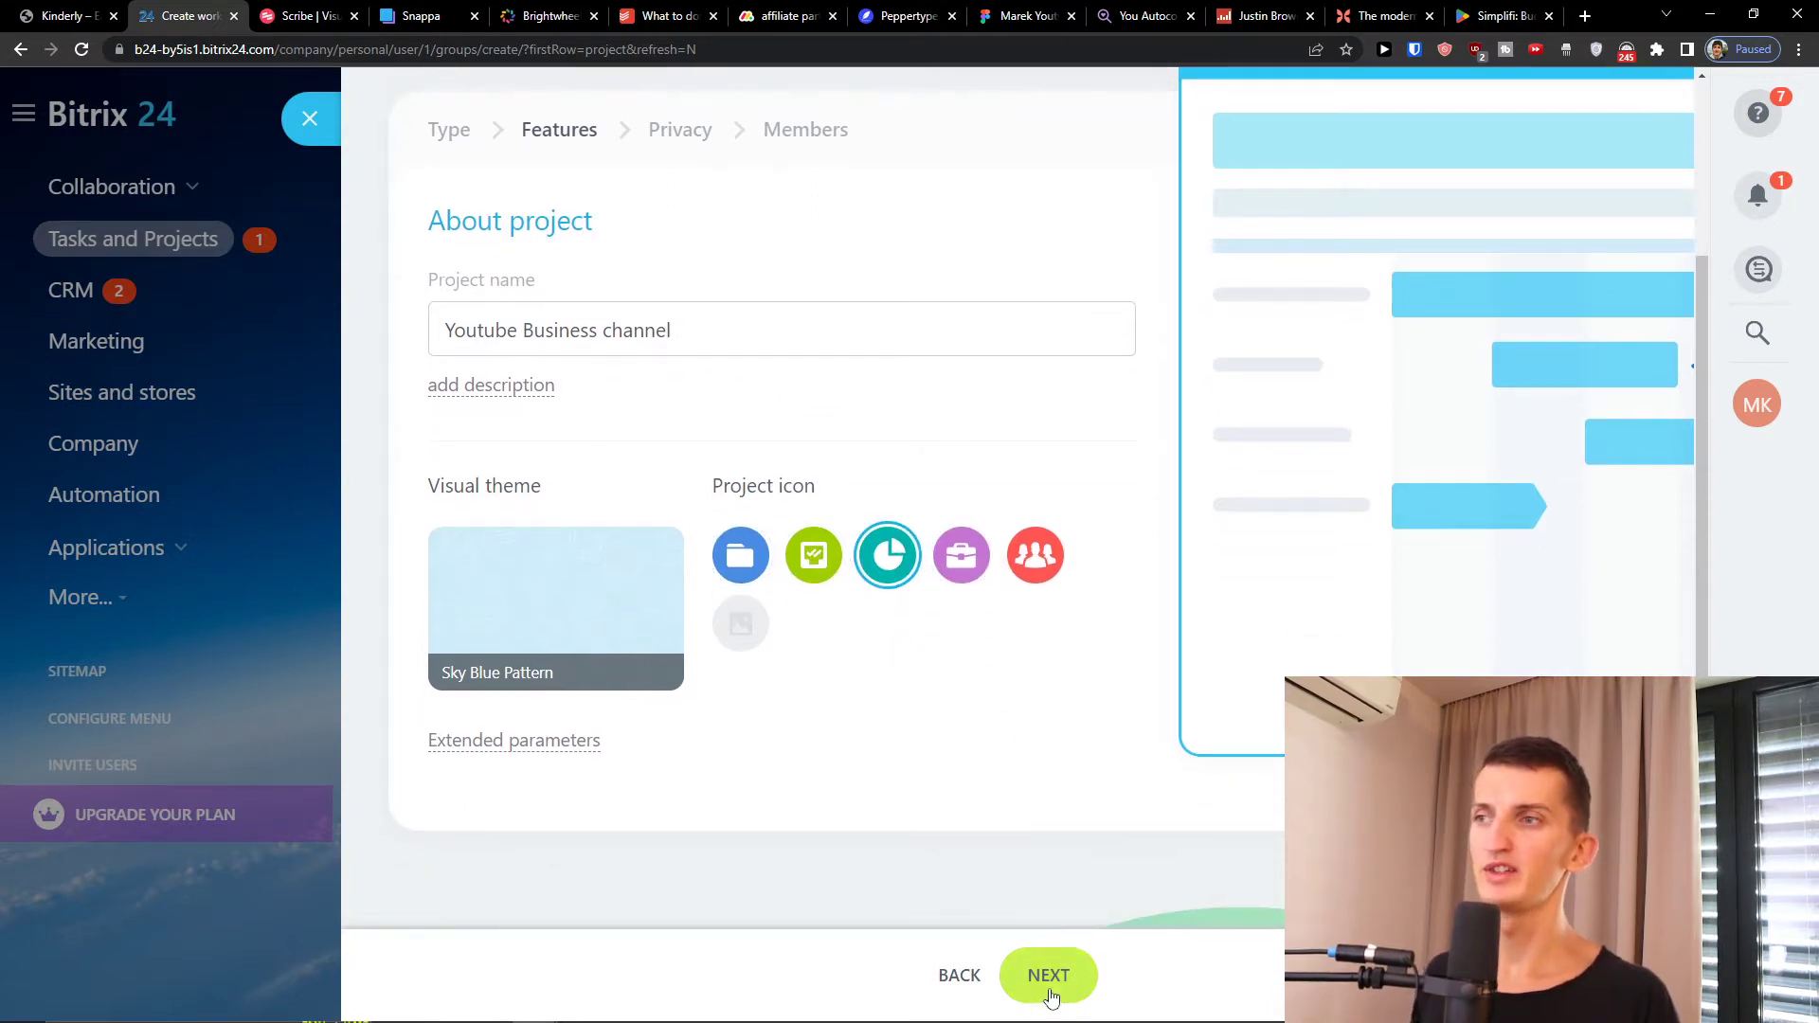
scroll(744, 459, "down", 1)
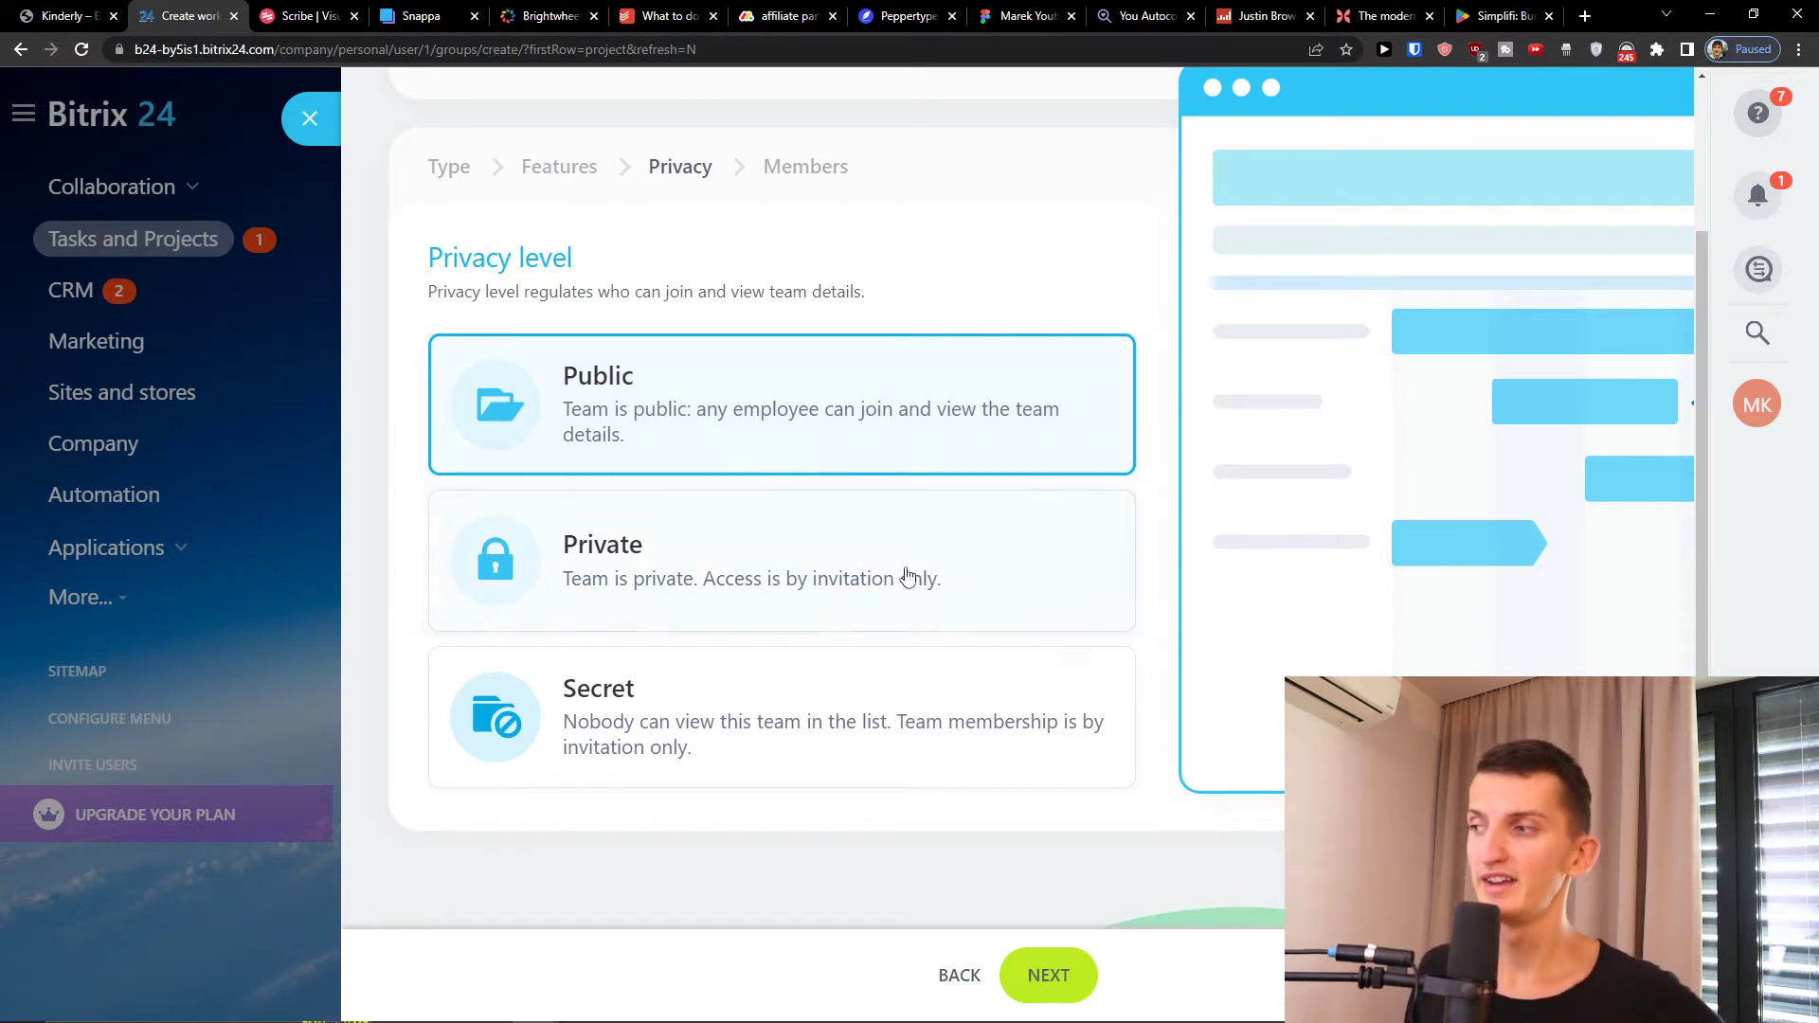
left_click(1074, 997)
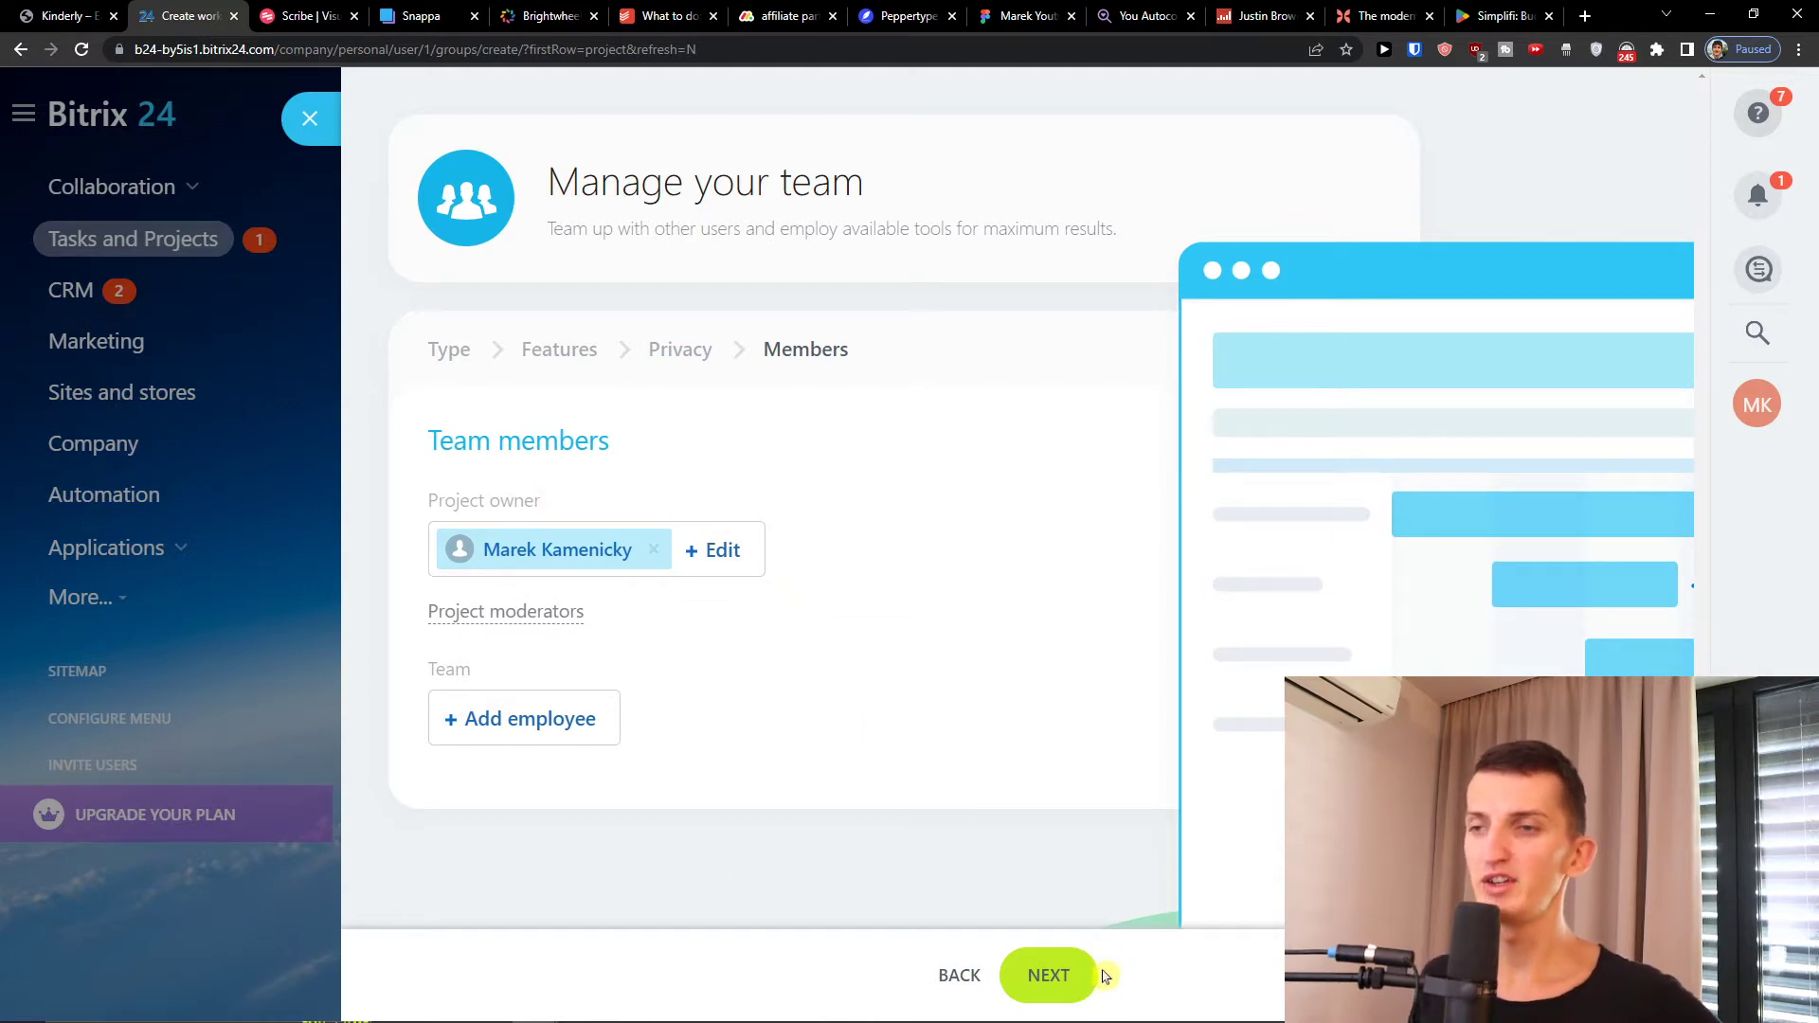
left_click(1056, 977)
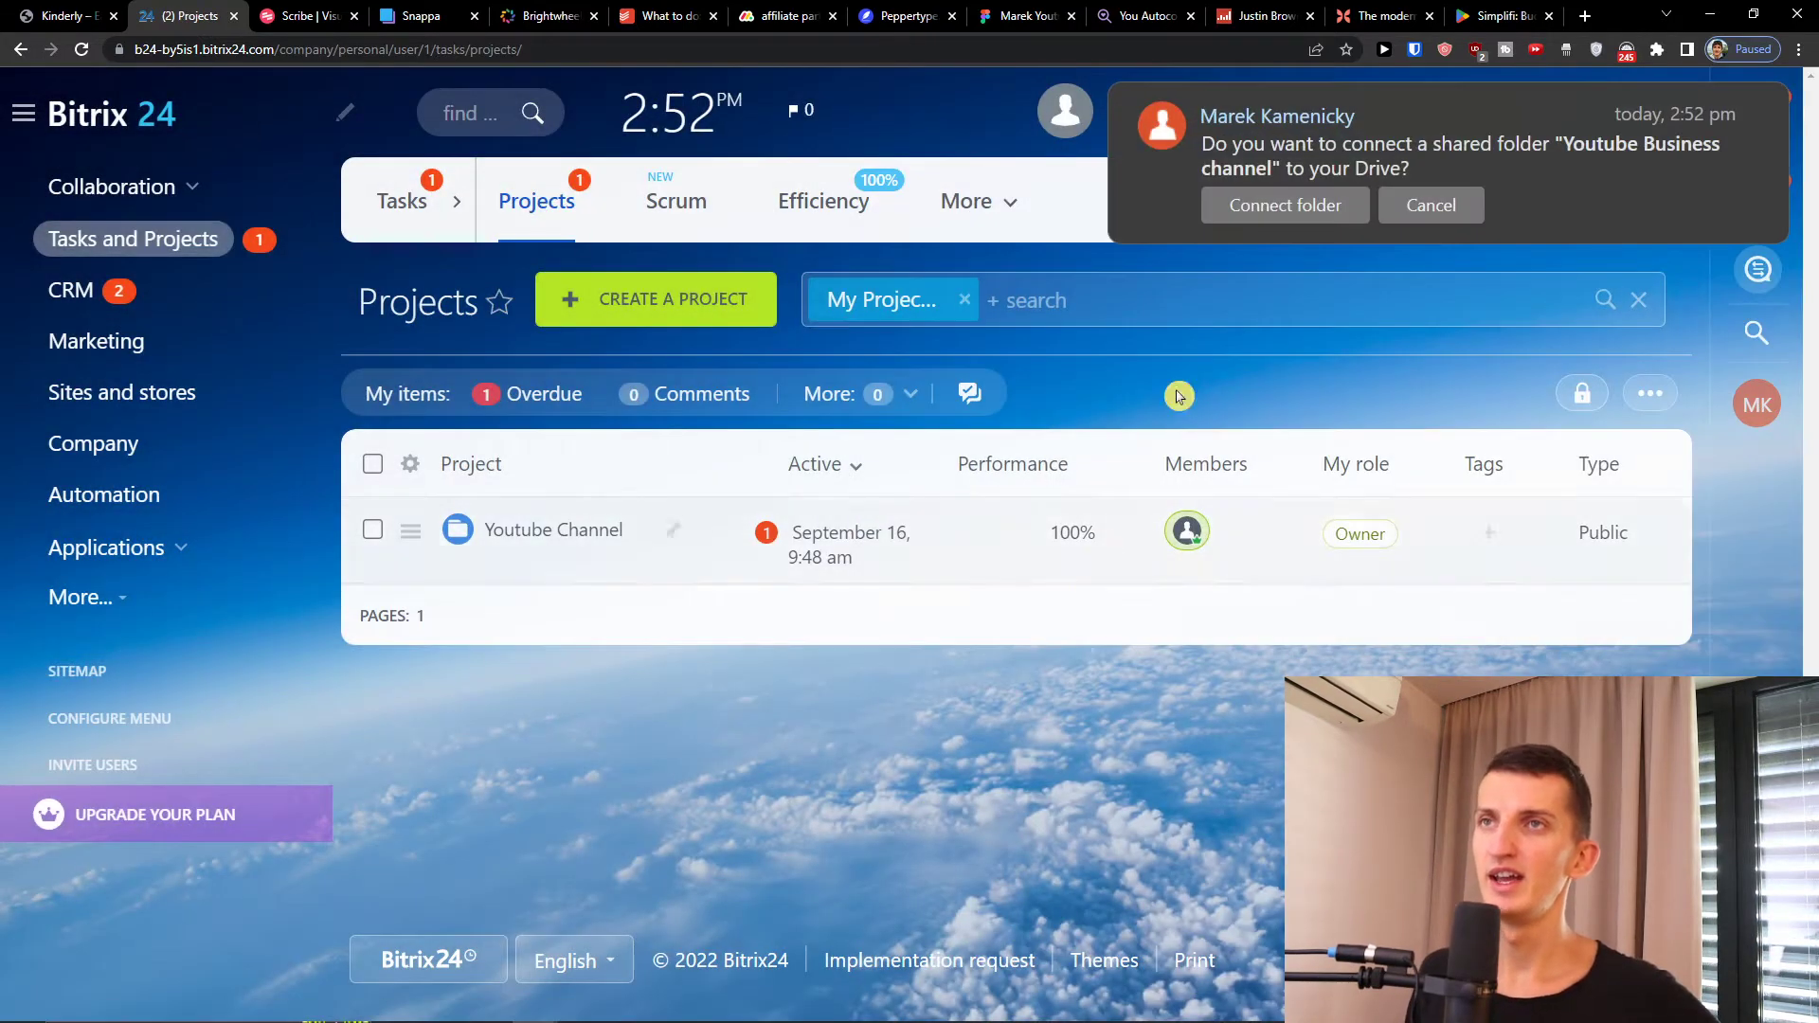
left_click(1435, 216)
Open the Youtube Business channel project and look through its Feed and Calendar
left_click(69, 538)
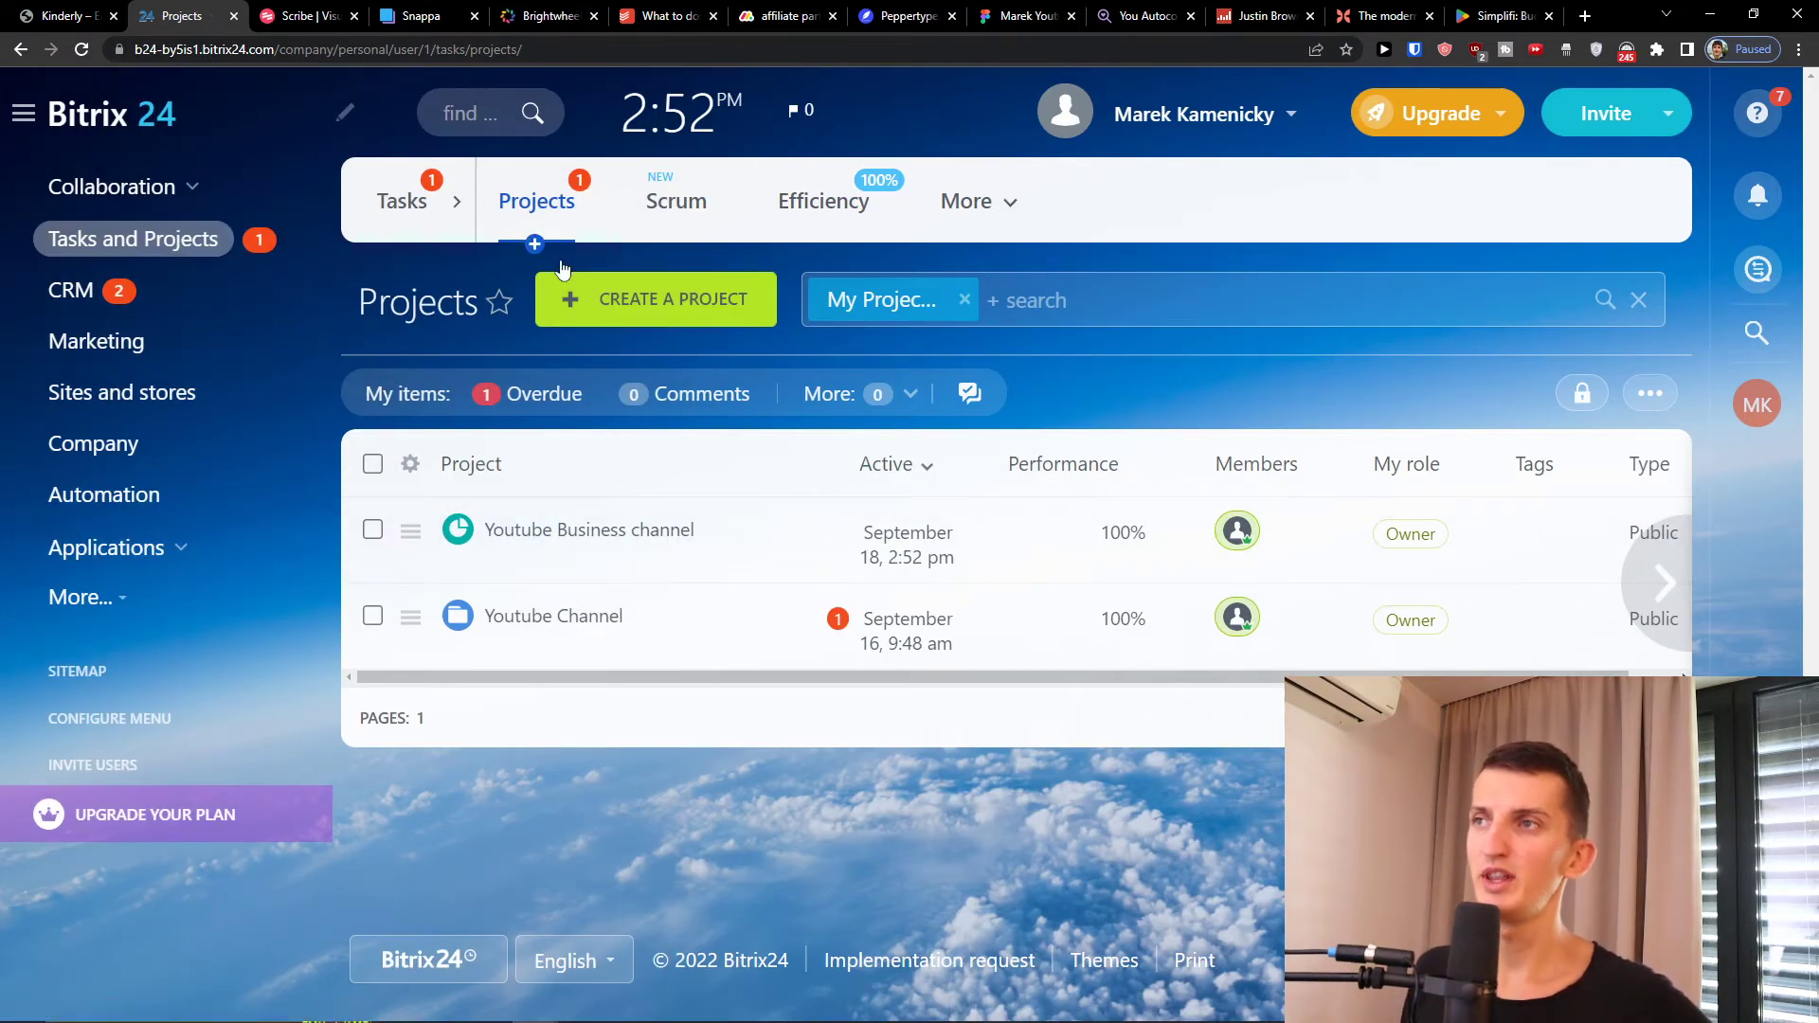
left_click(567, 544)
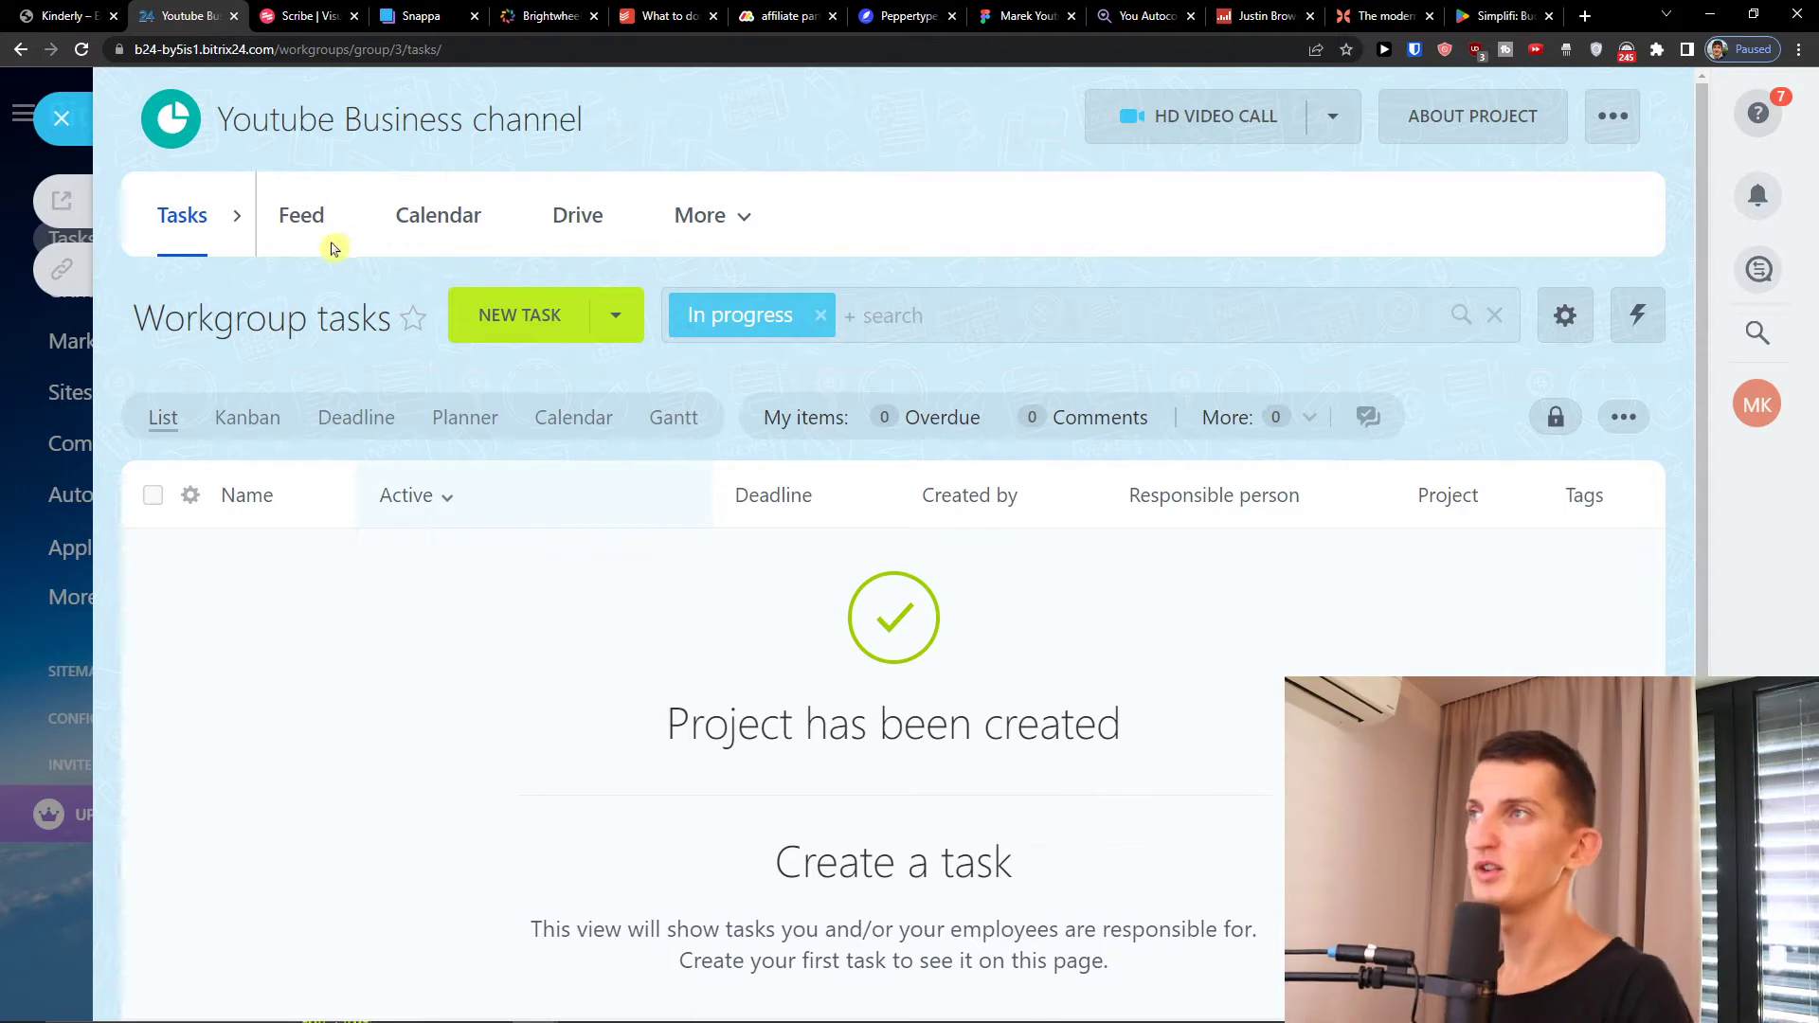
left_click(296, 230)
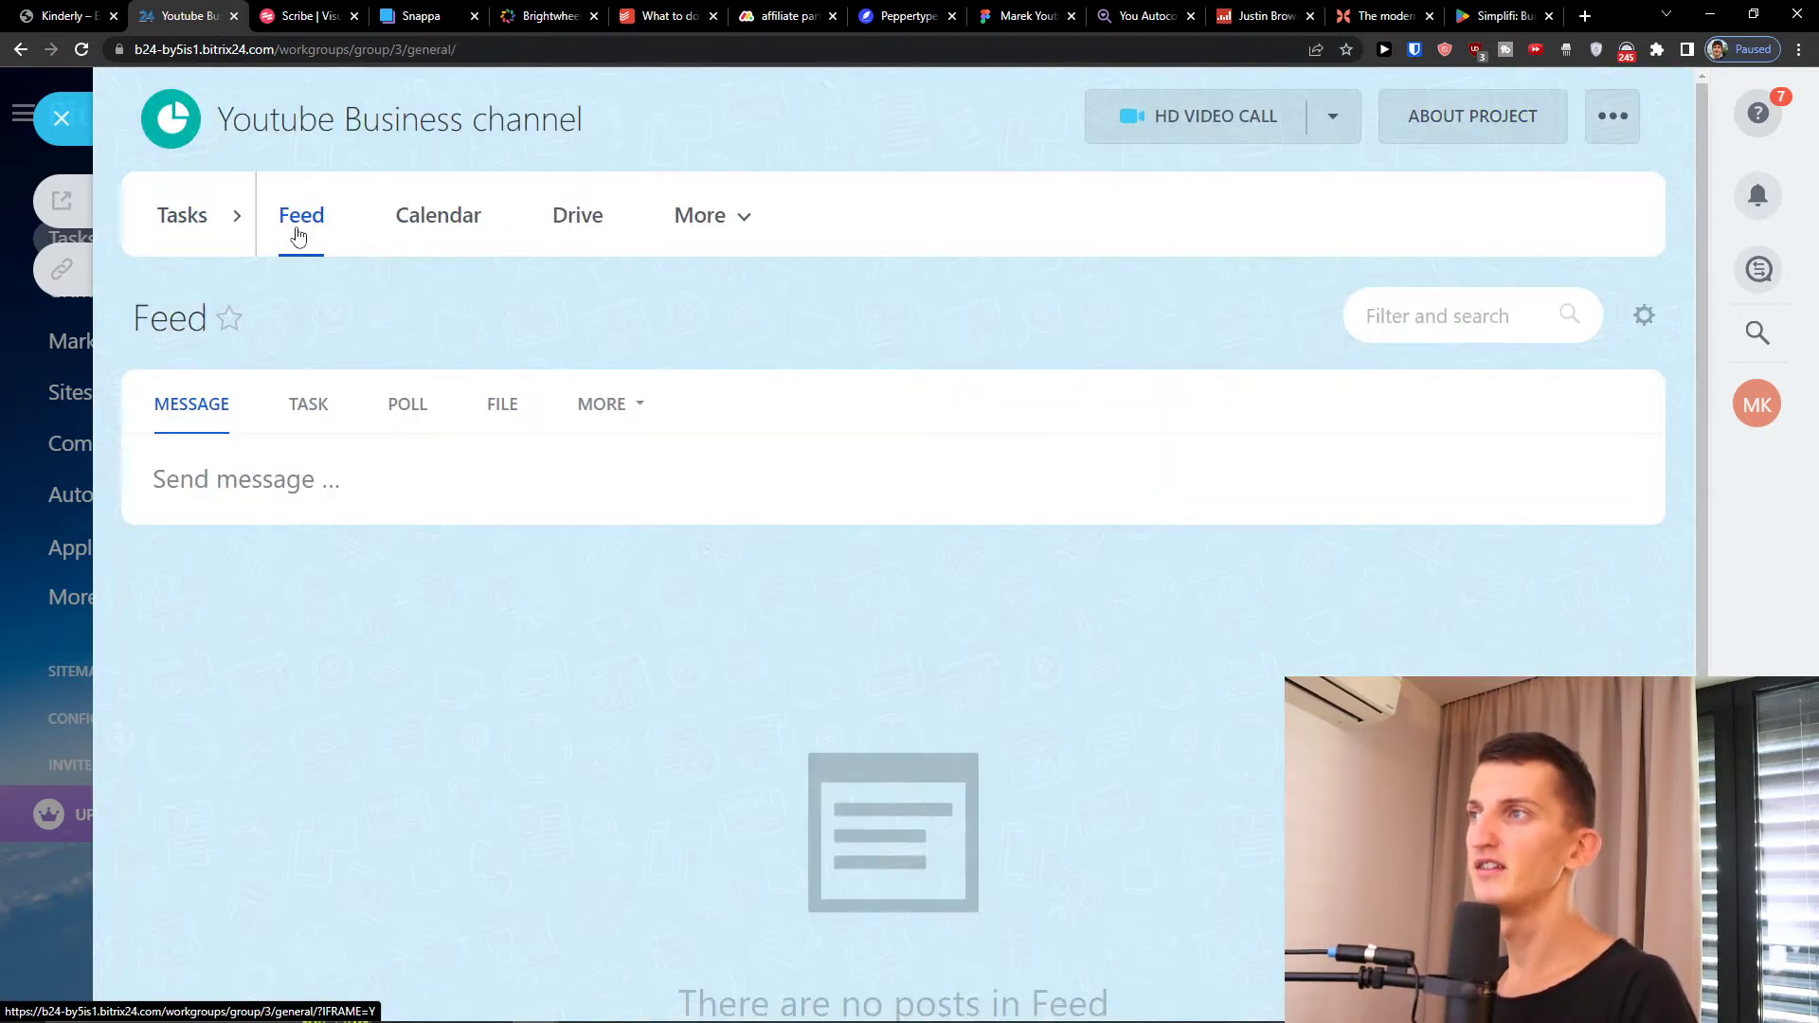
left_click(438, 228)
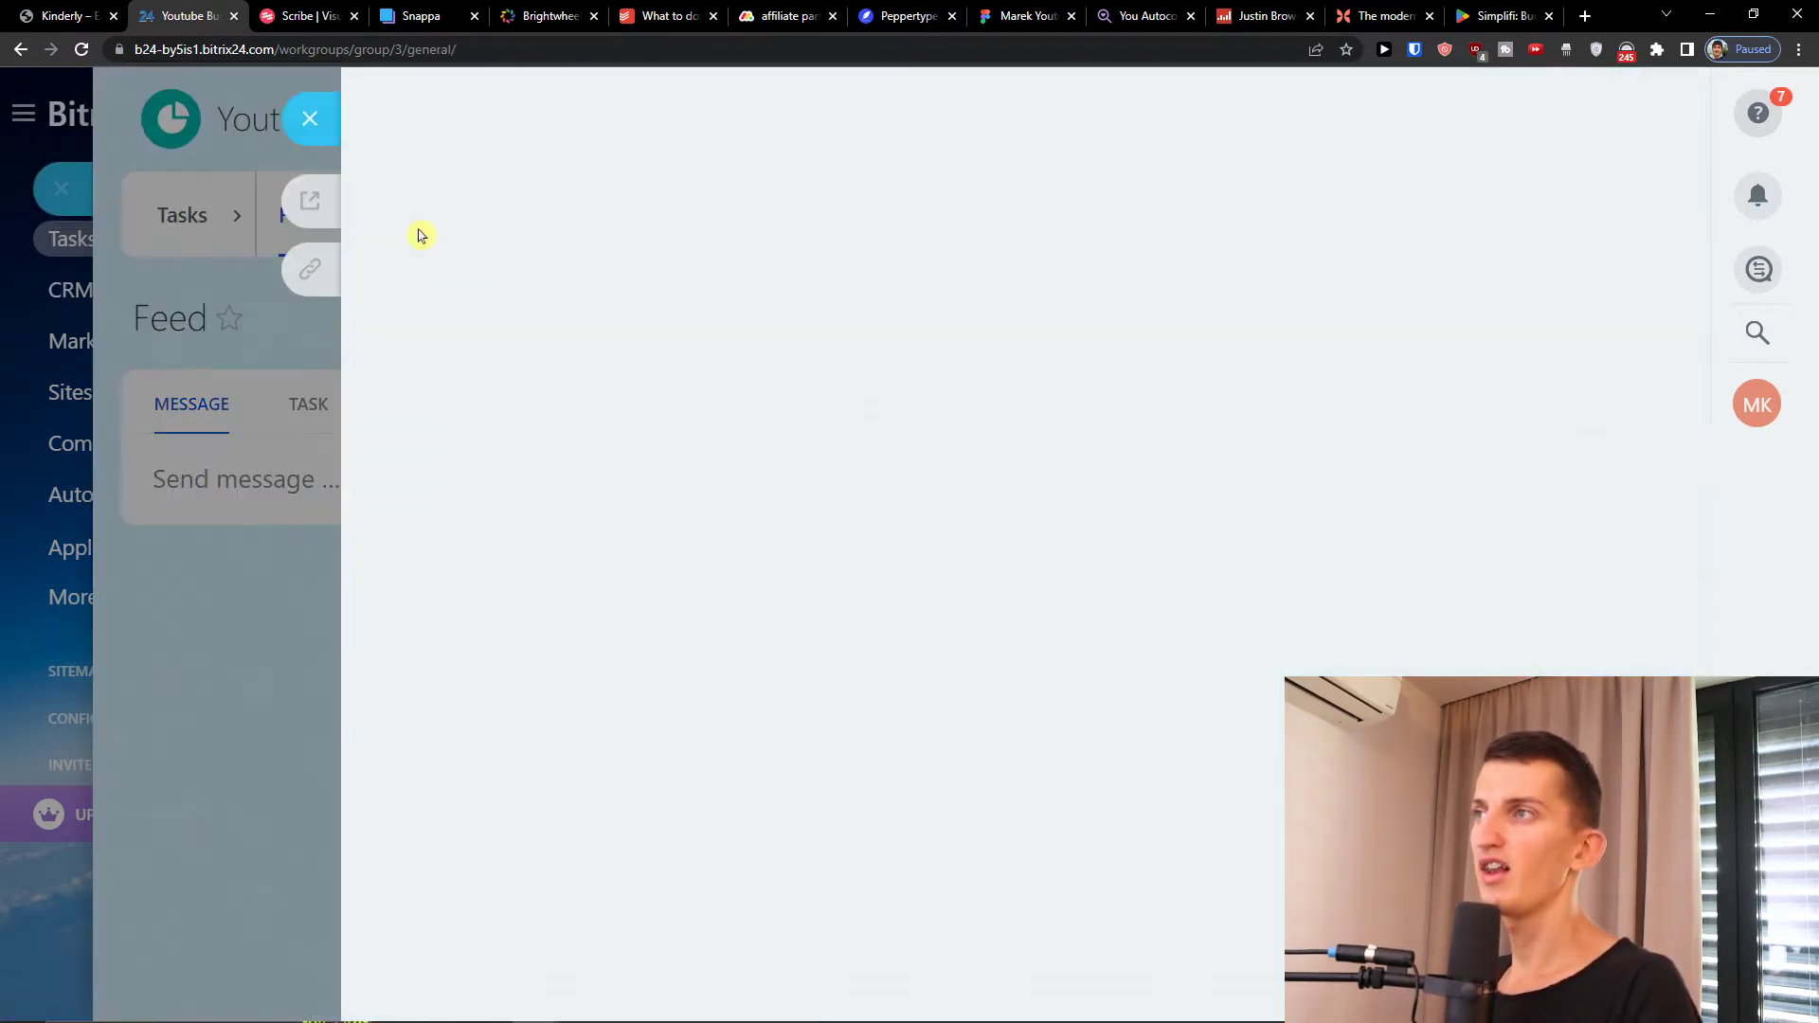
left_click(228, 540)
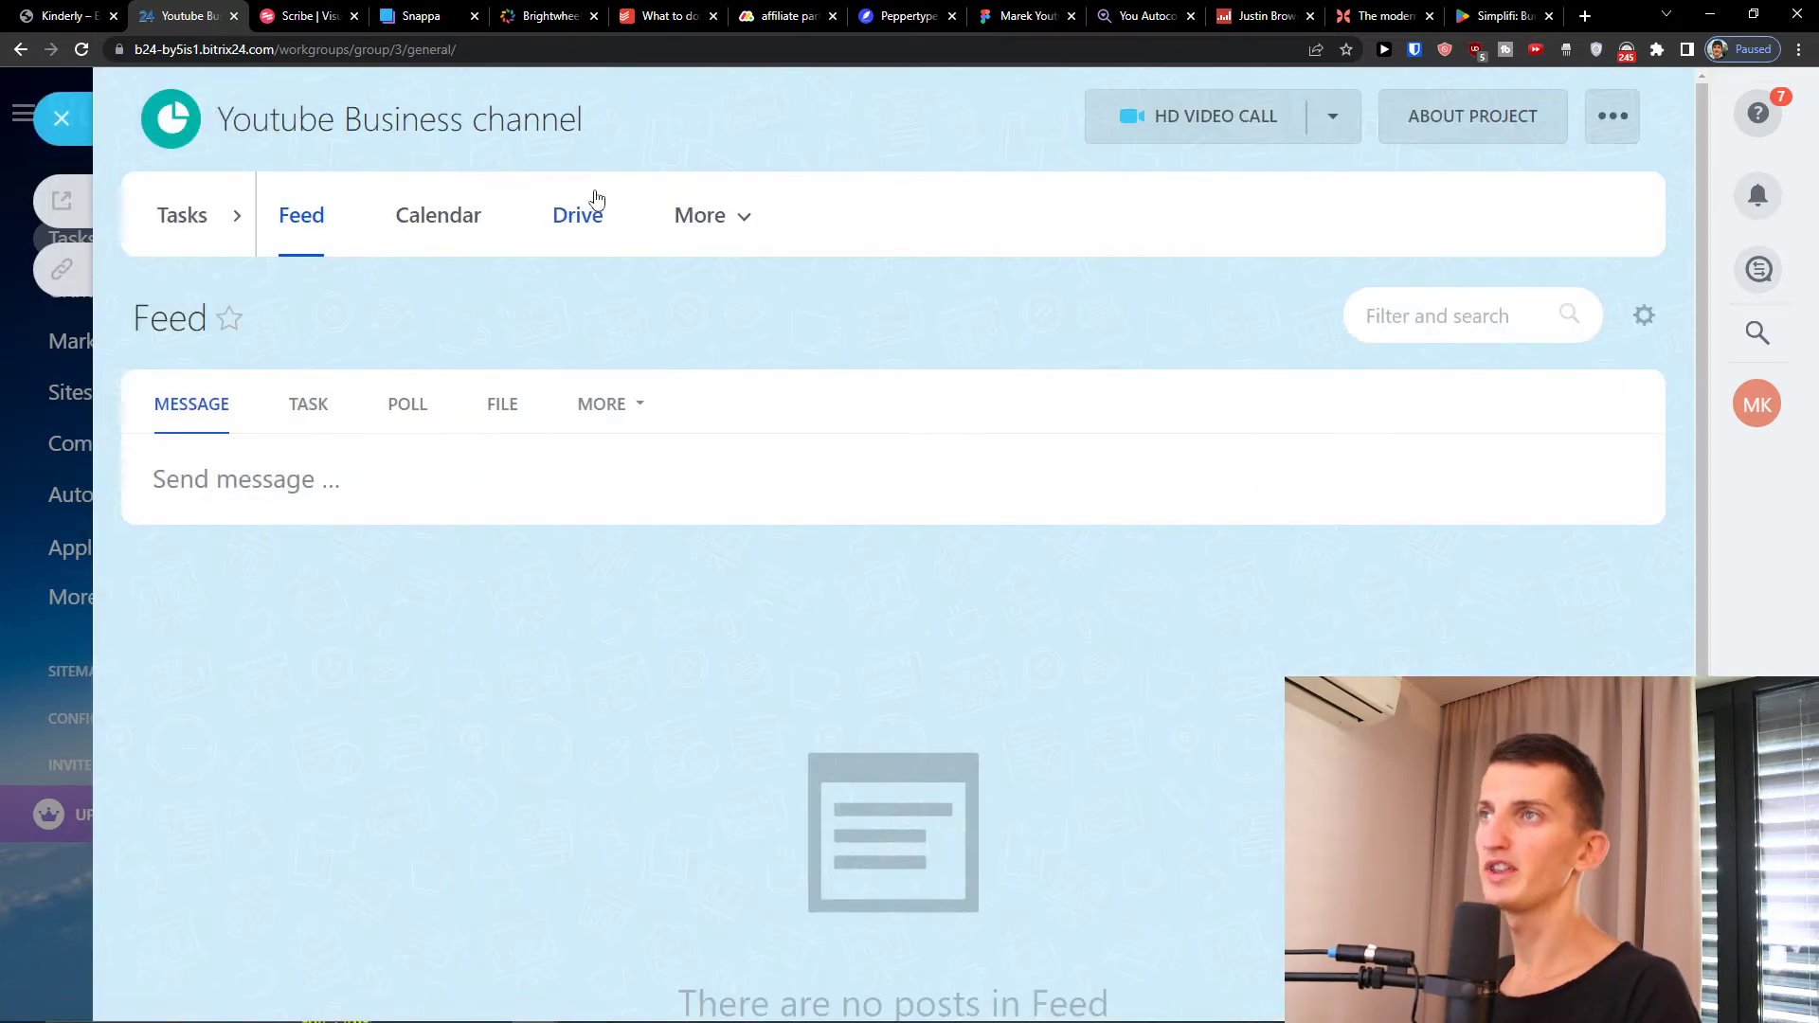
Check the project's Chat under More, then return to Tasks and start a new task
left_click(694, 217)
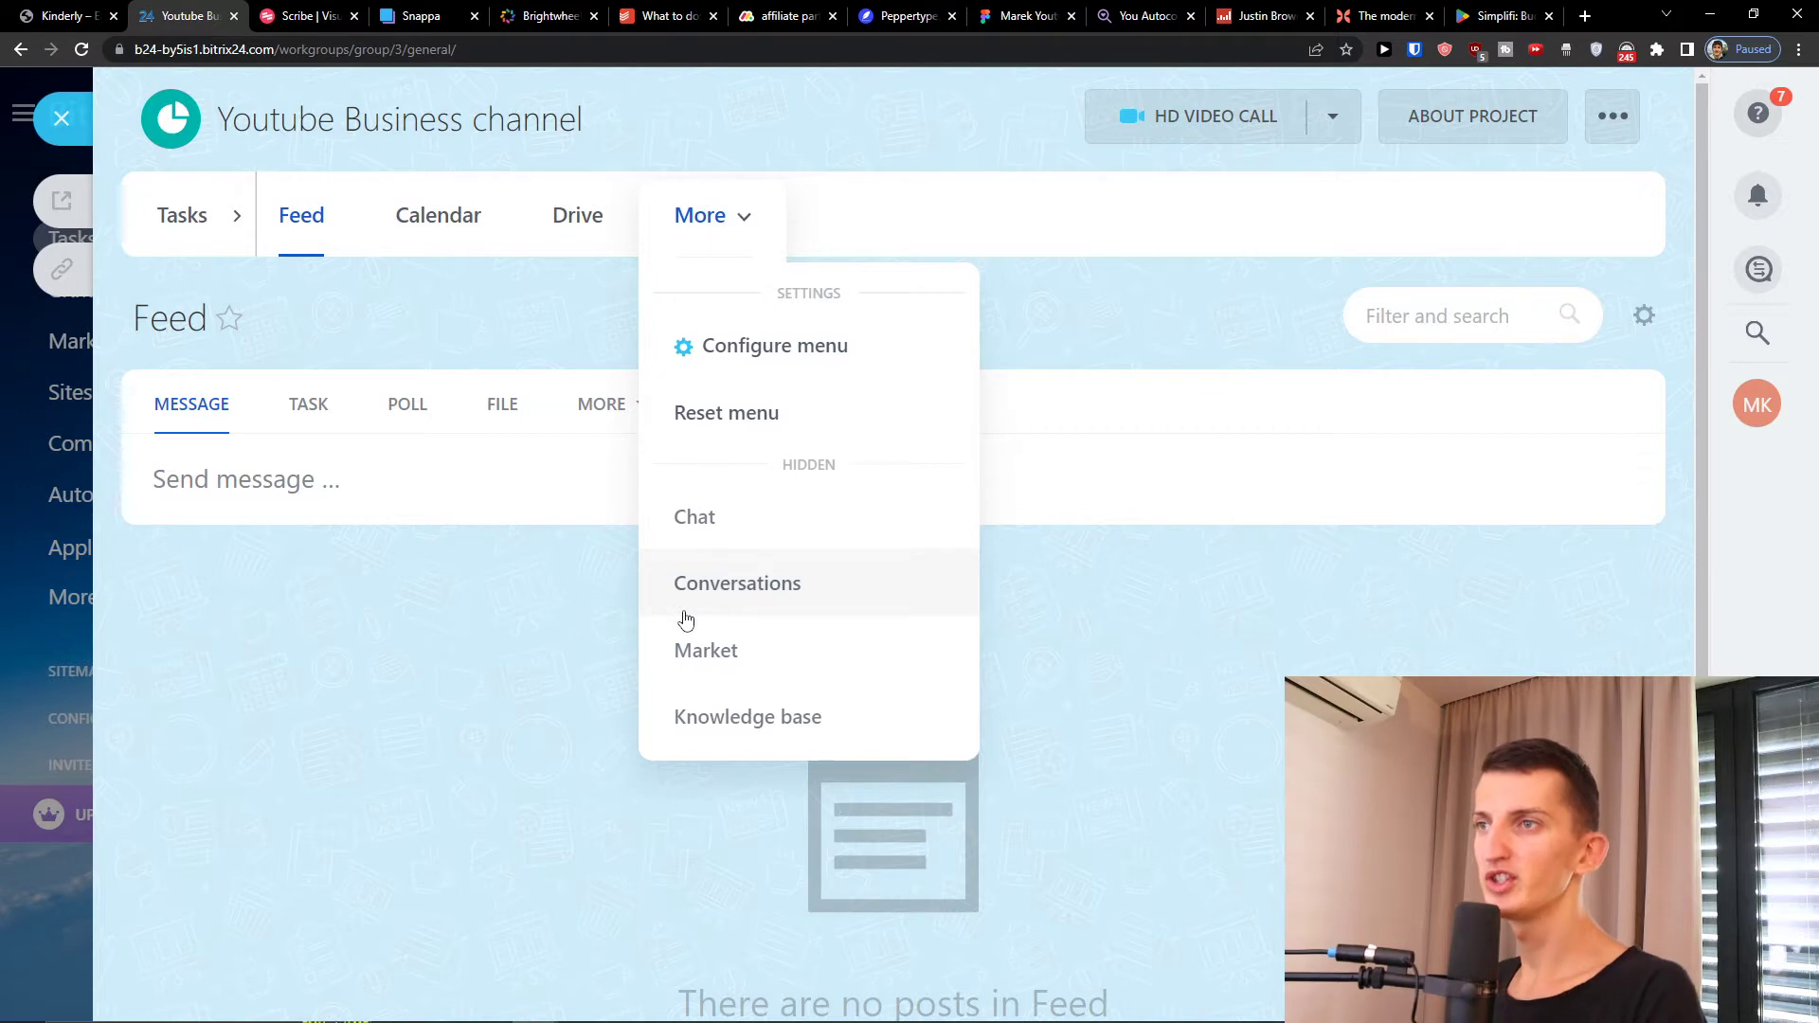
left_click(691, 523)
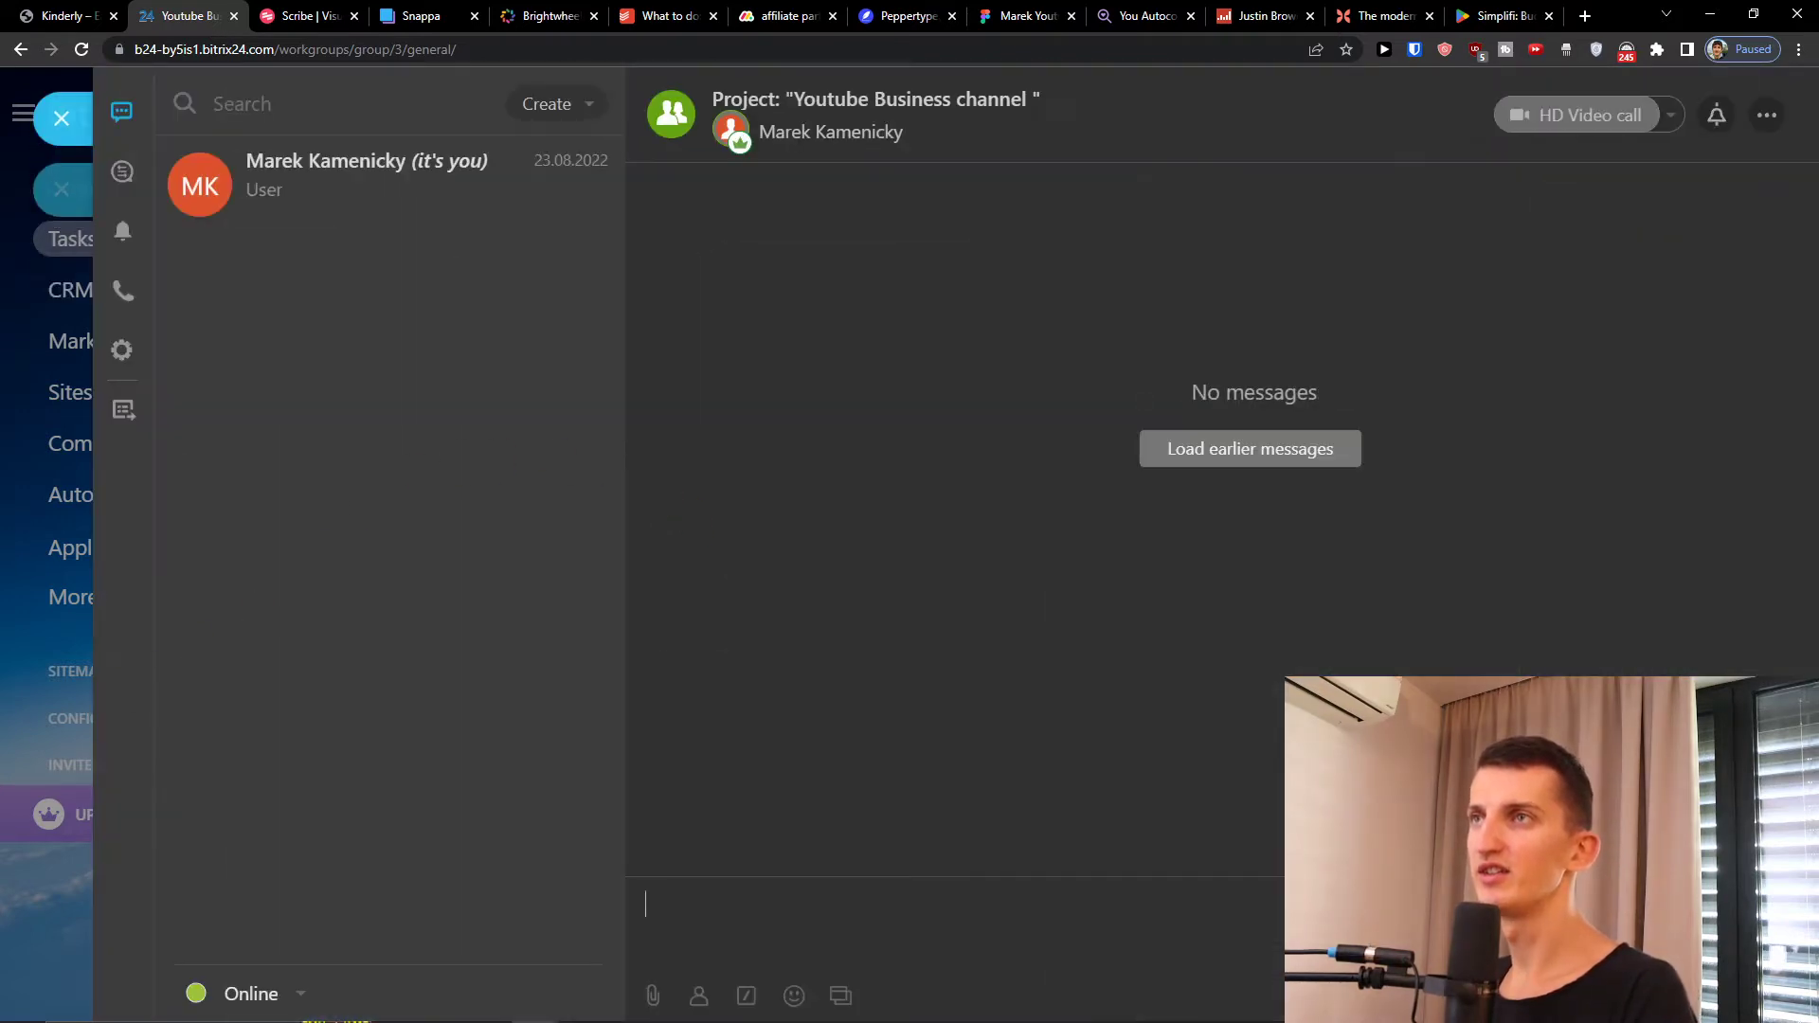
left_click(38, 758)
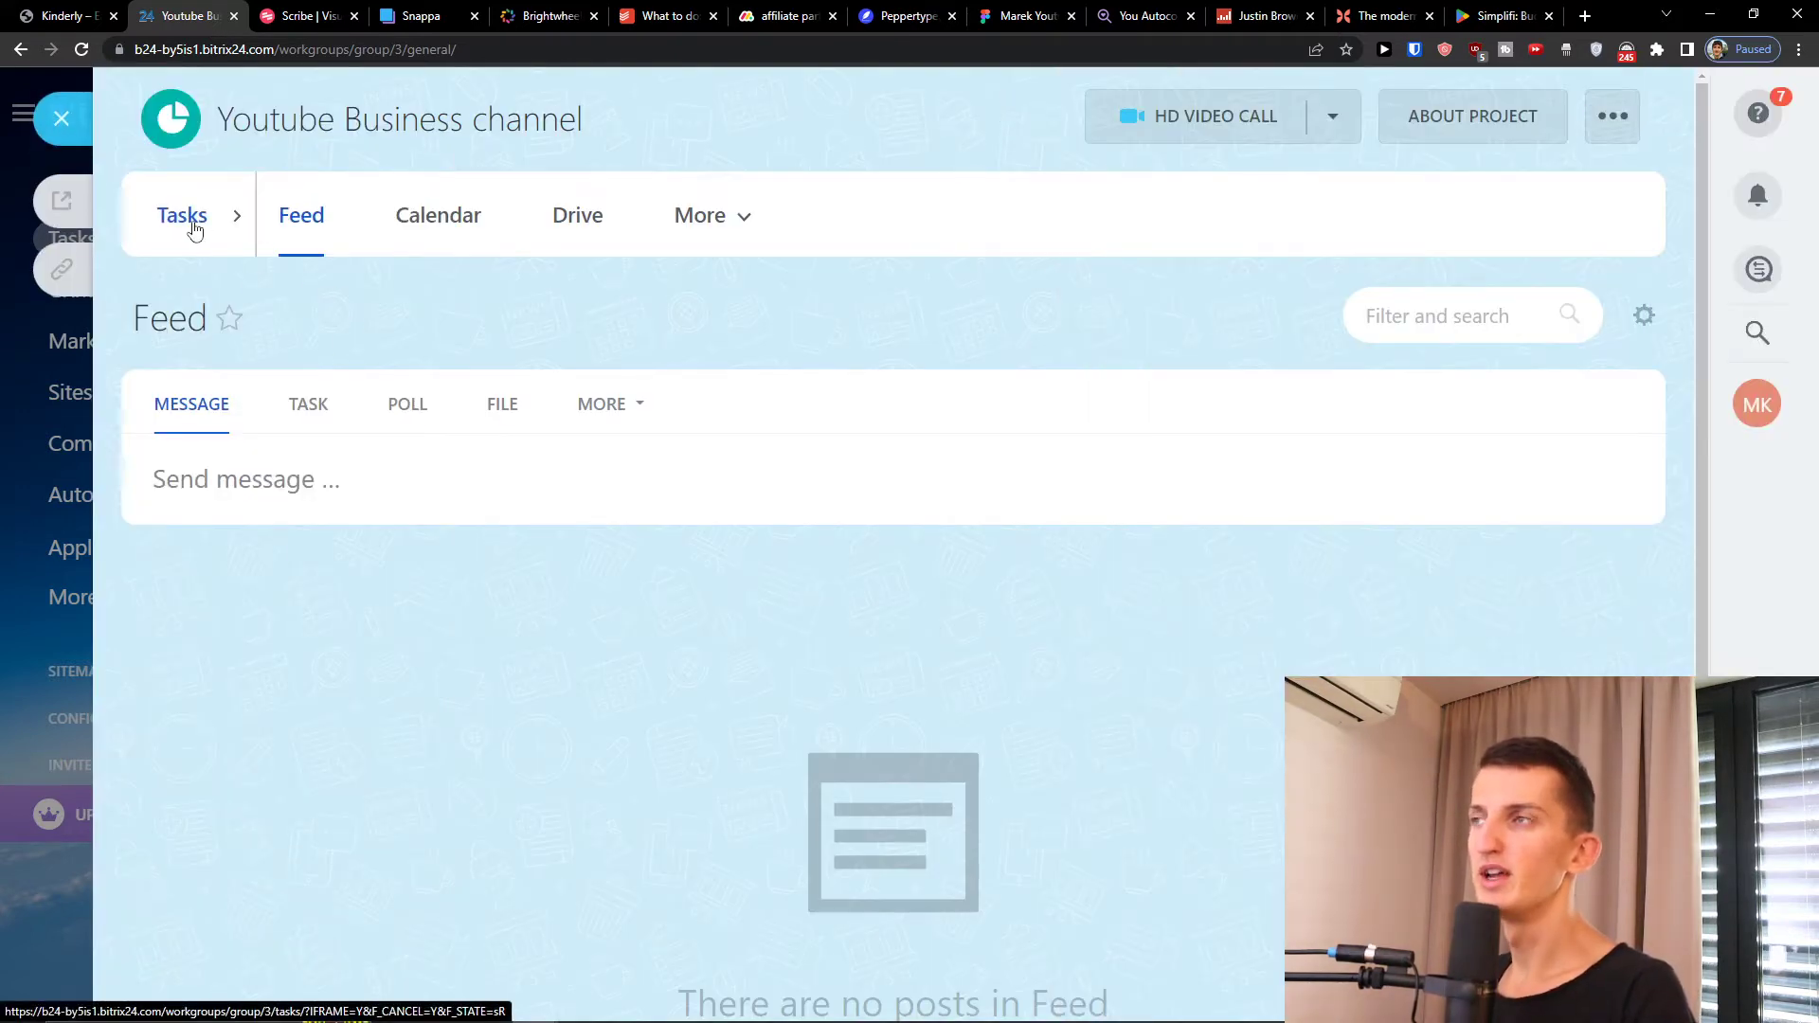
left_click(233, 299)
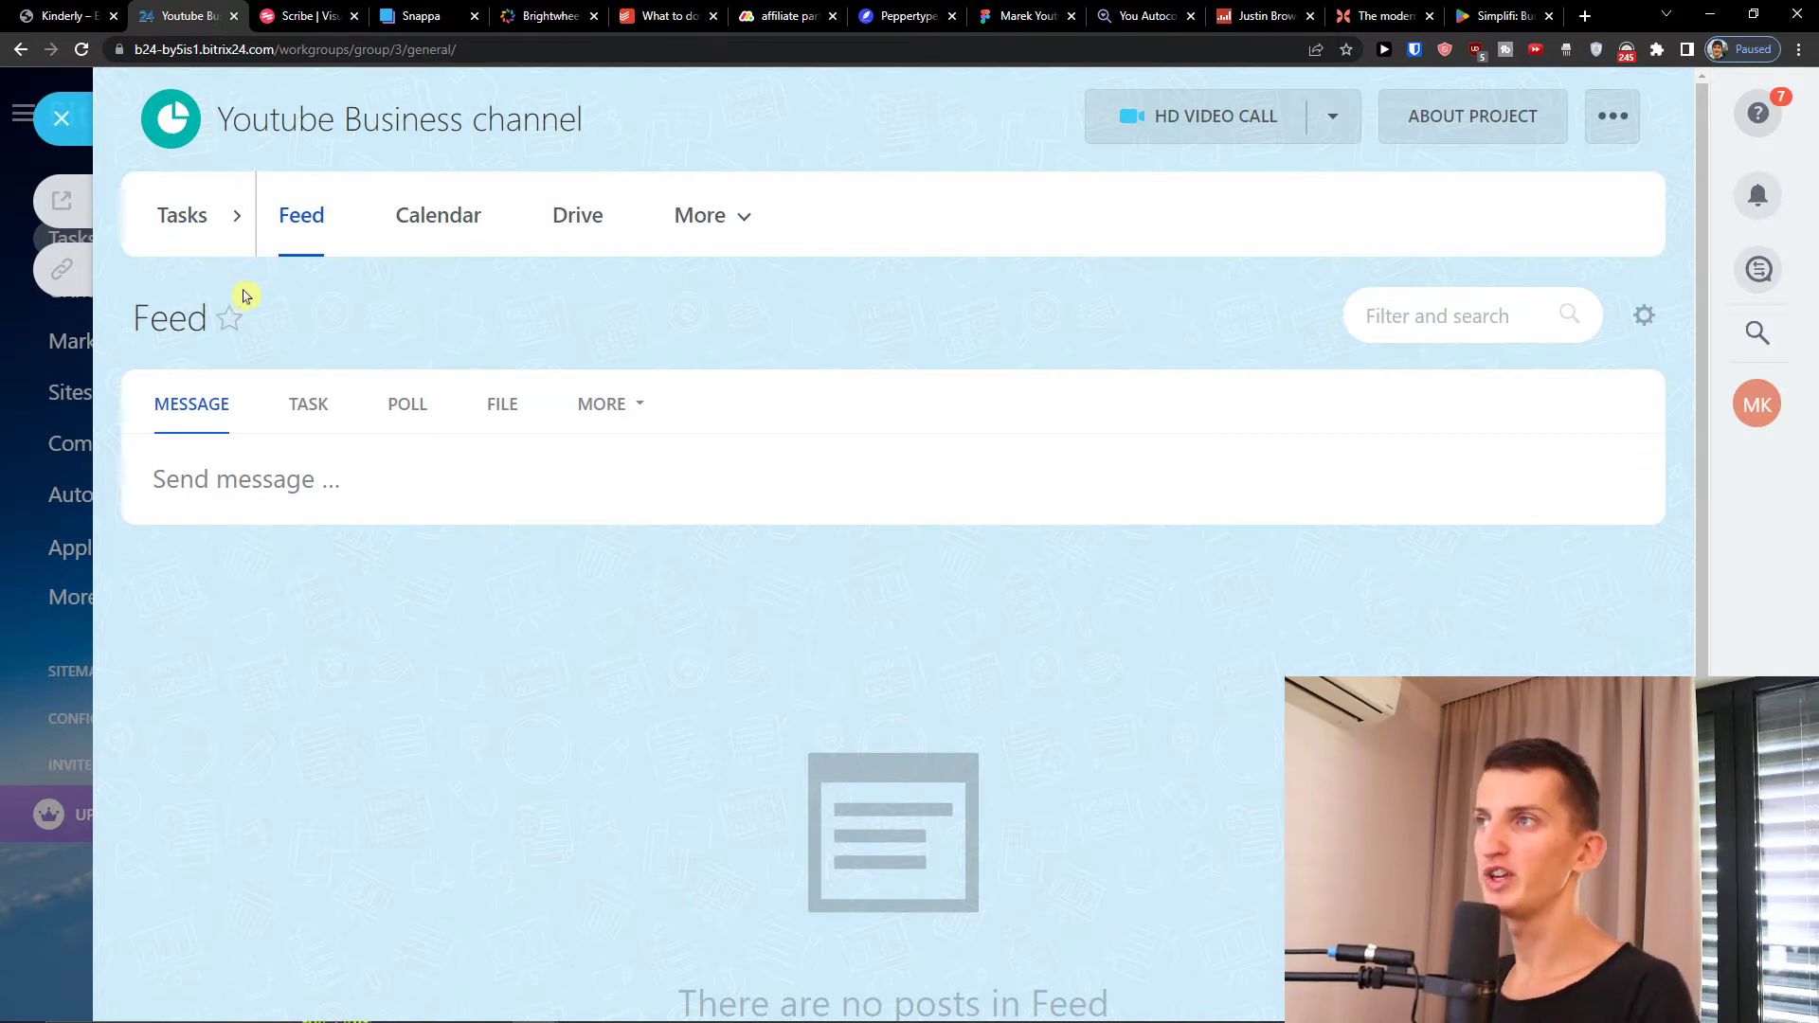
left_click(171, 246)
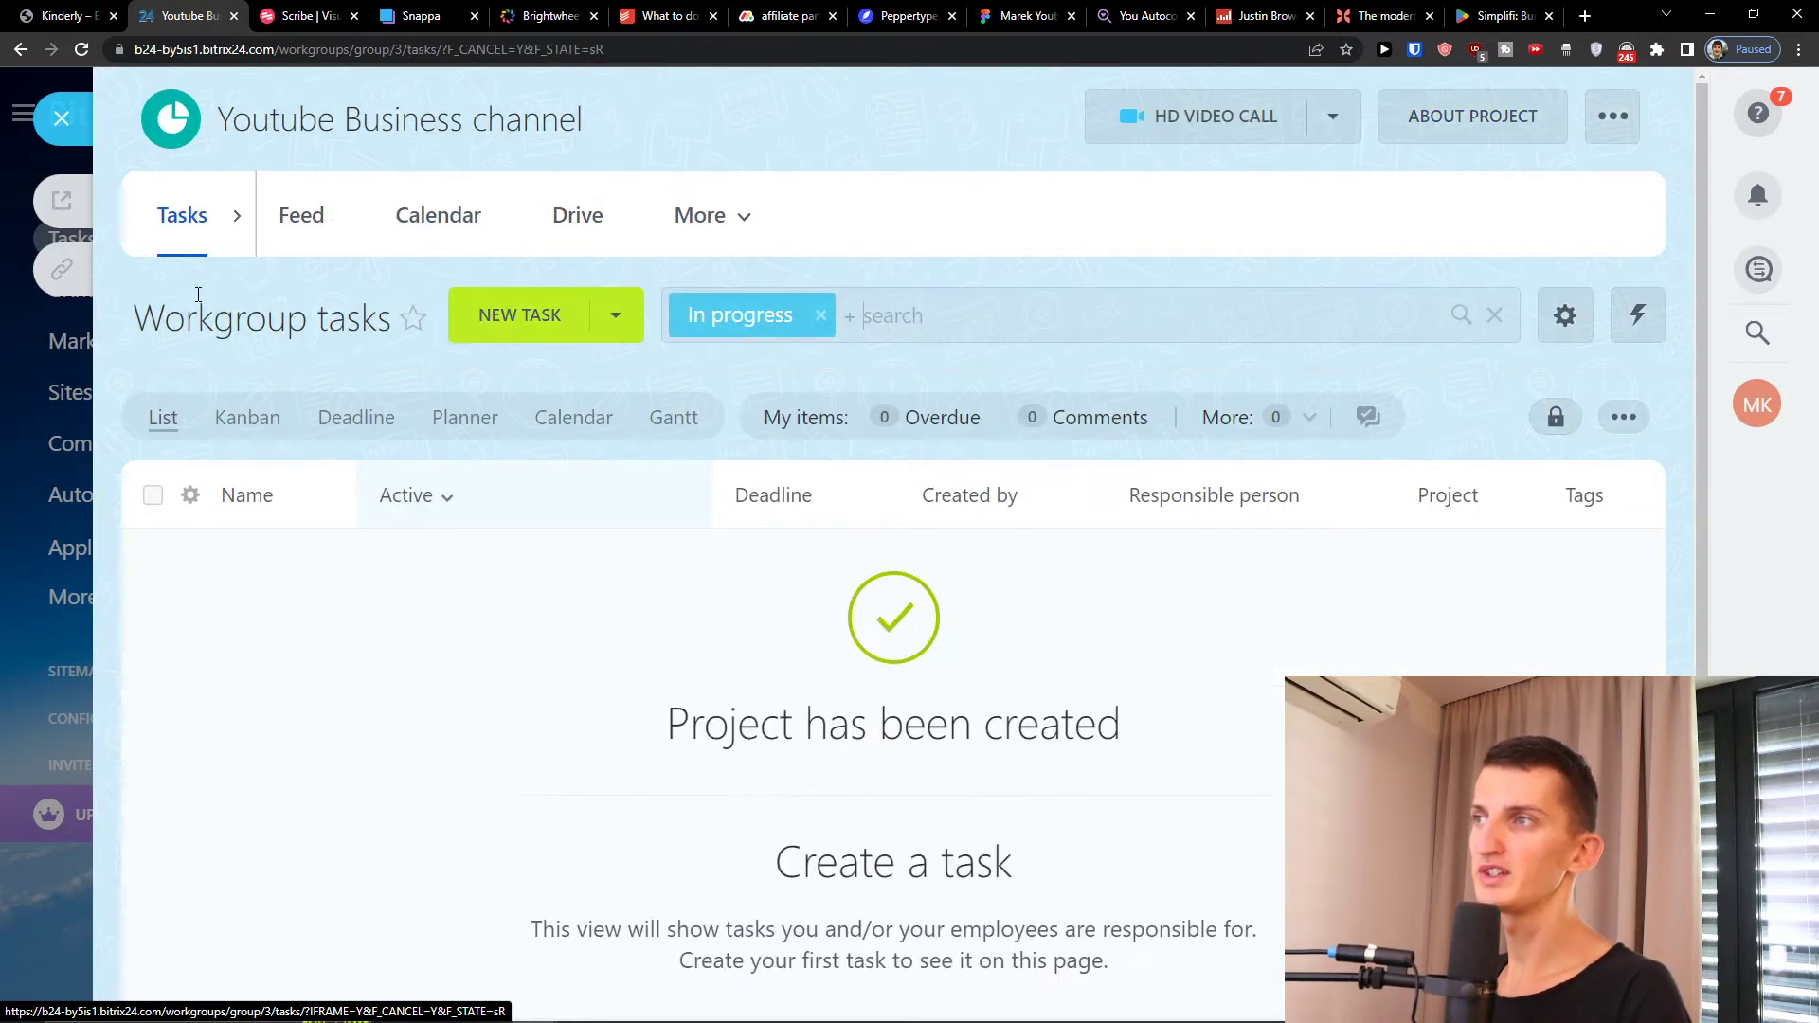
left_click(510, 333)
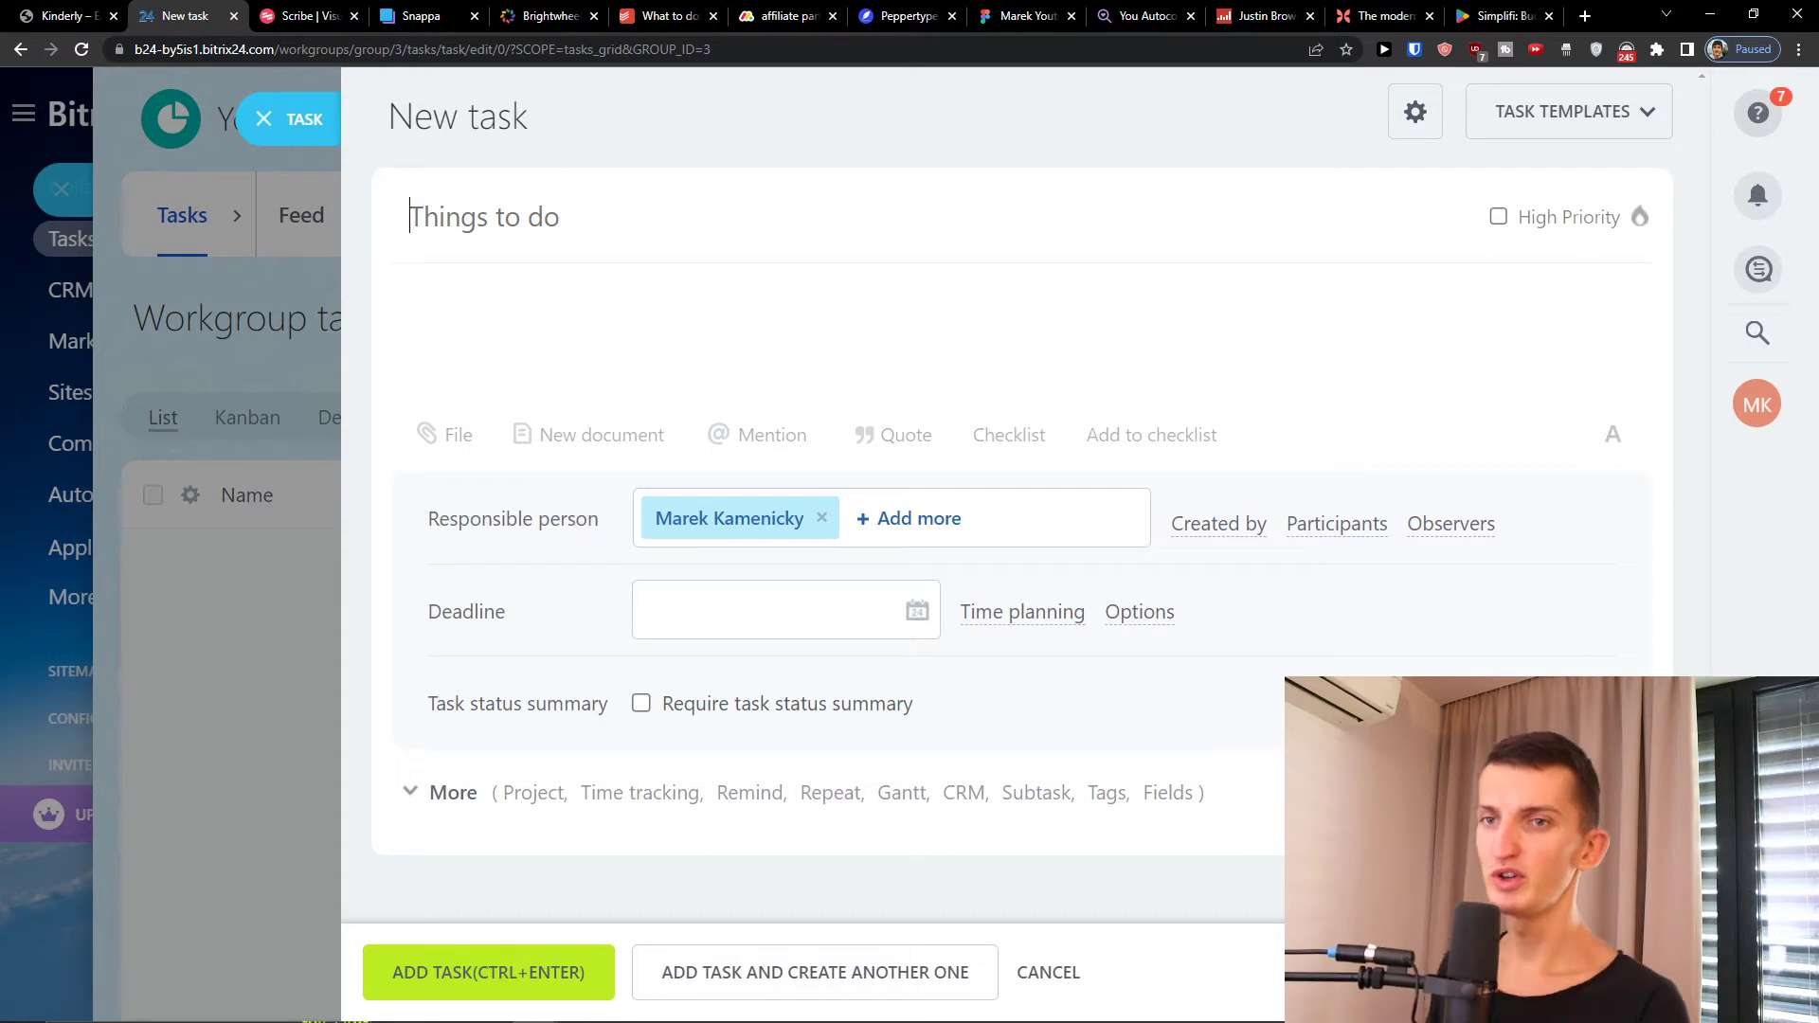
Title the task 'Youtube Marketing Video', mark High Priority, add a description, deadline 09/23/2022 7:00 pm
type("Y")
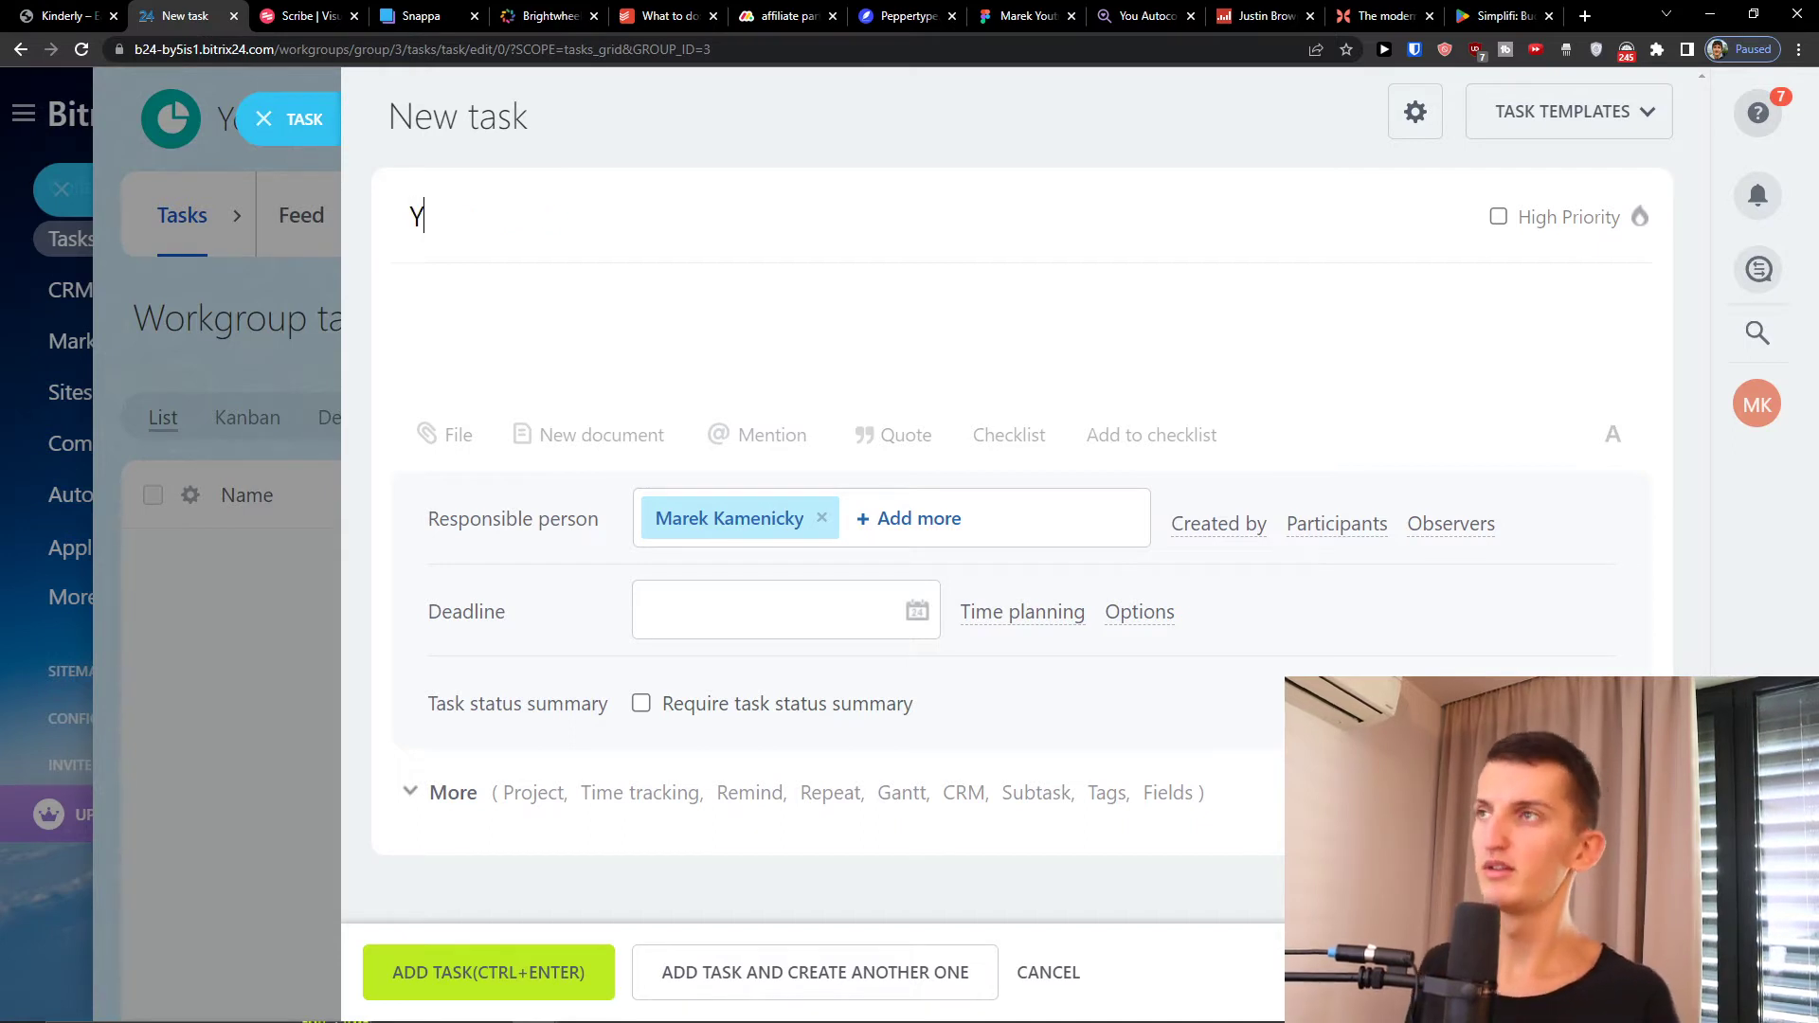
type("outube Market")
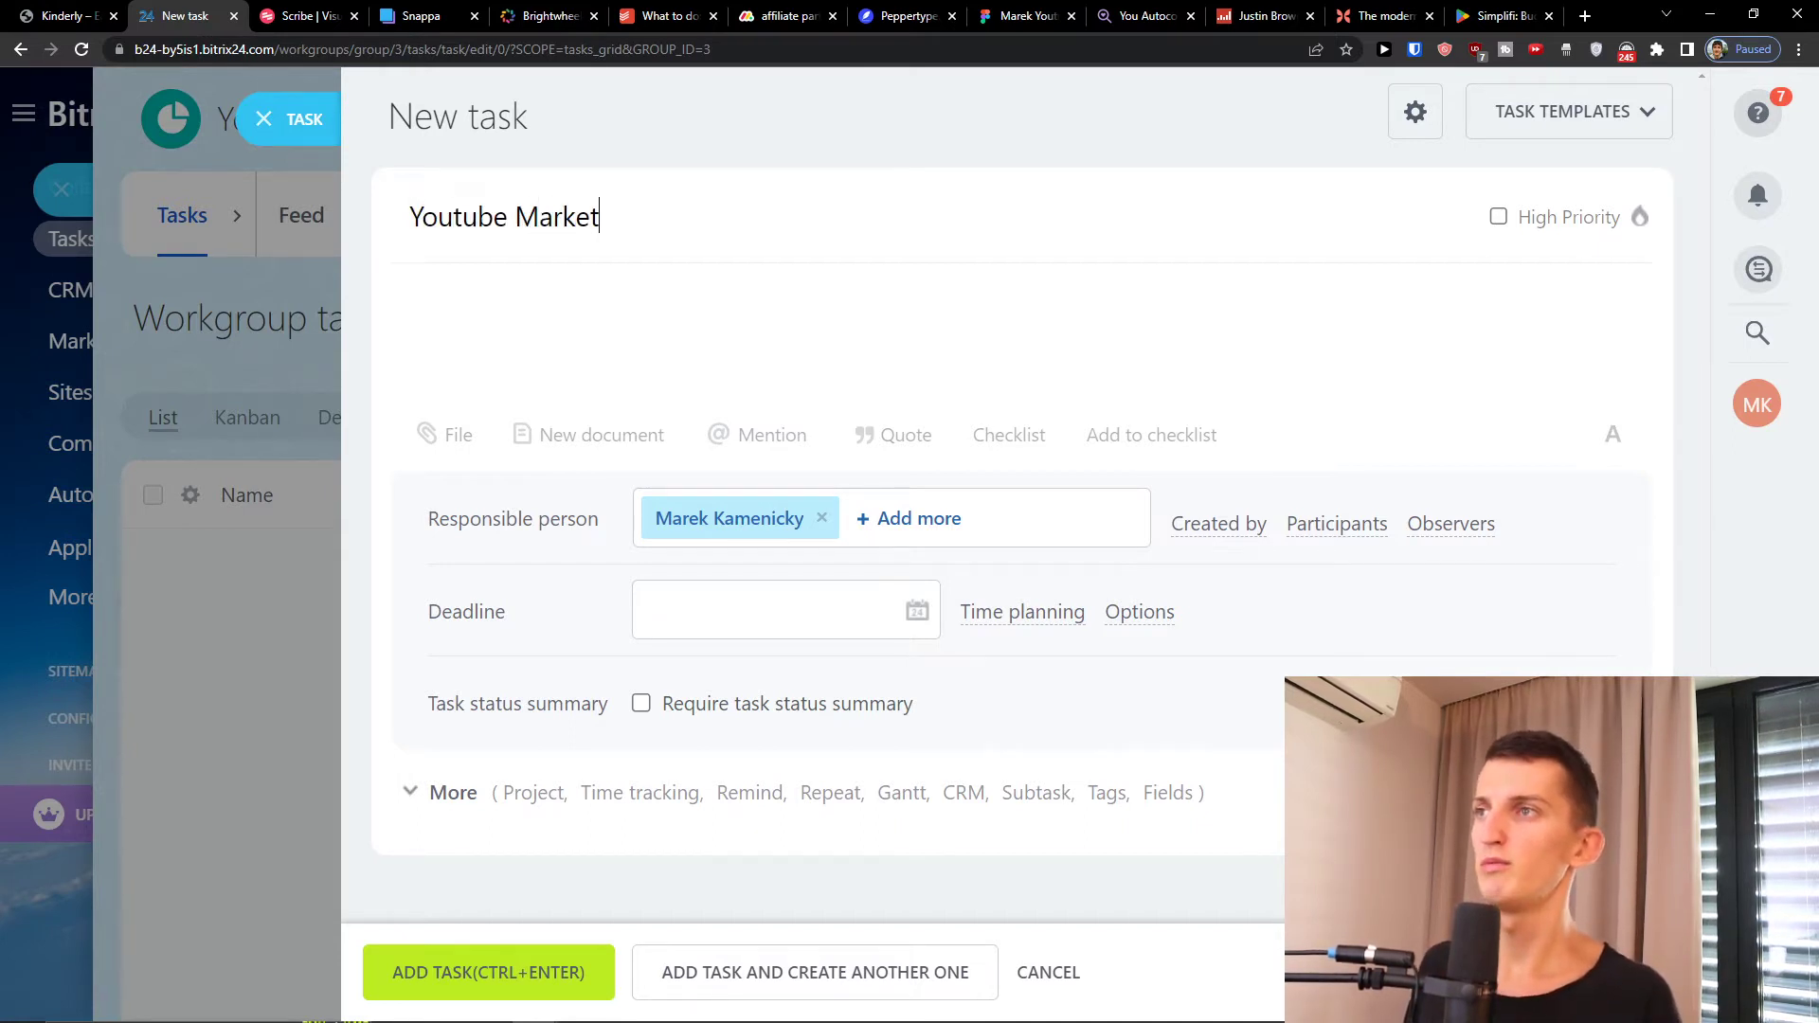
type("ing Video")
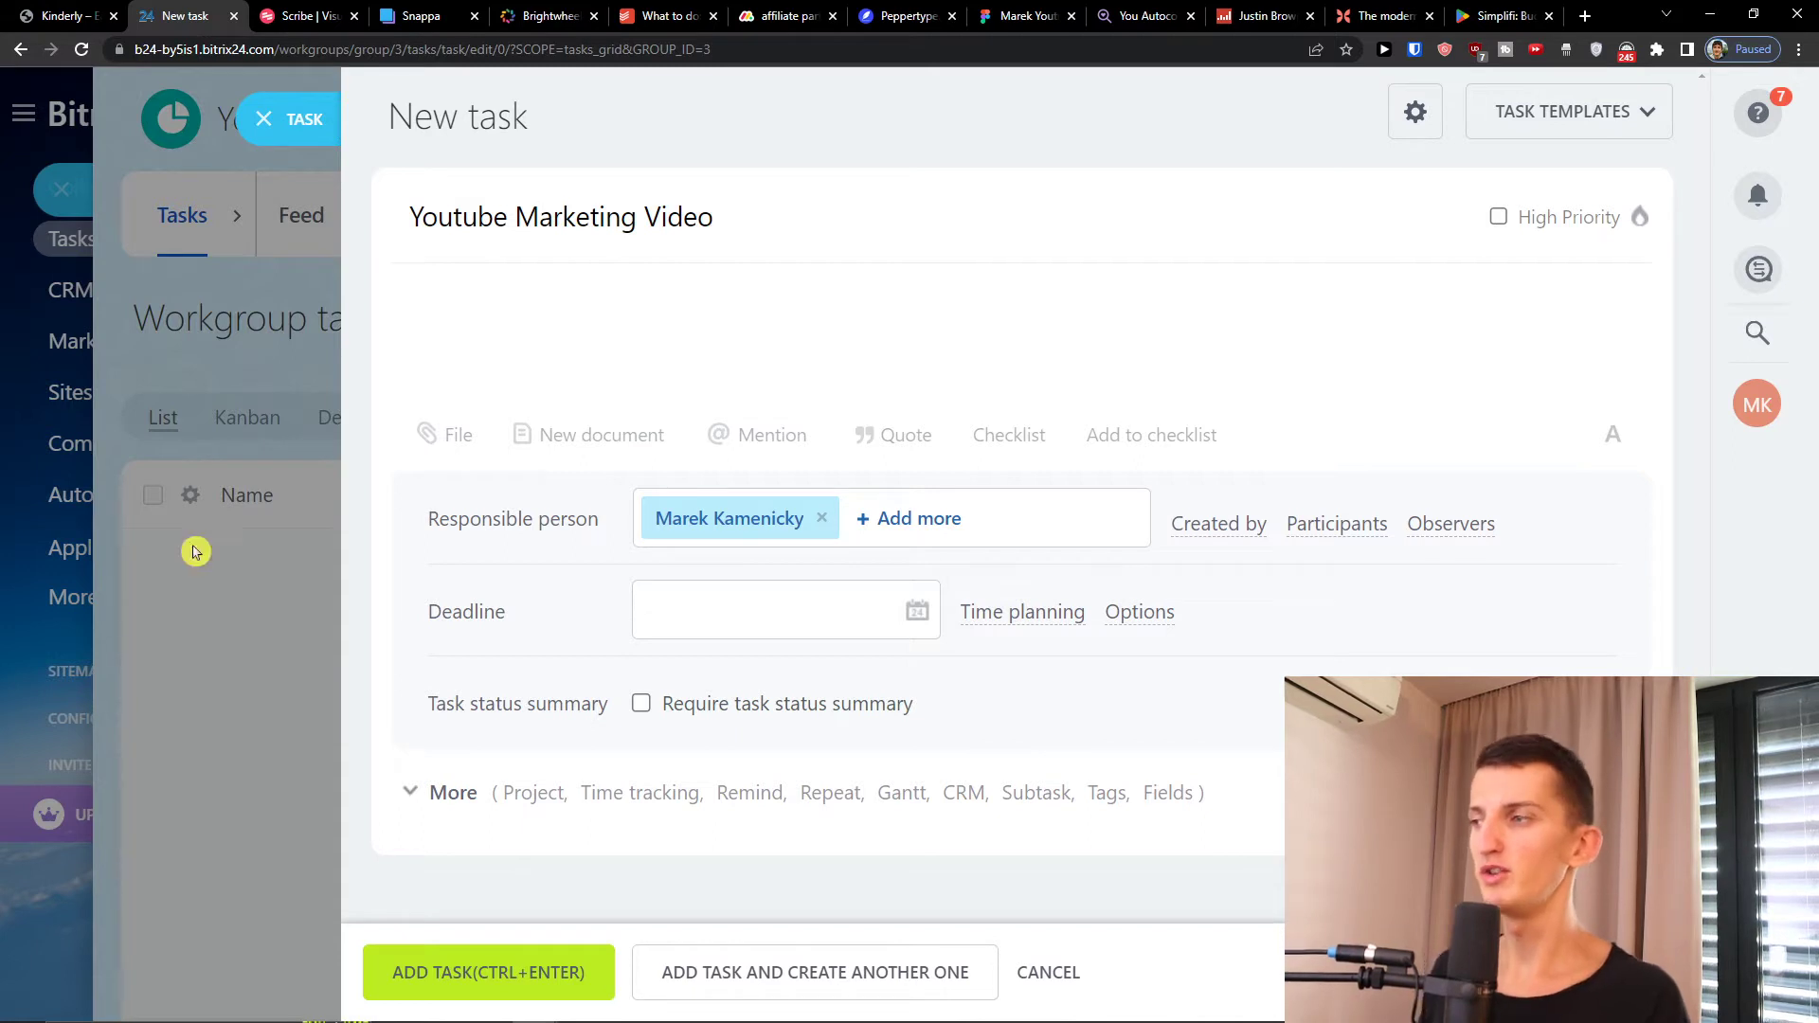
left_click(1542, 232)
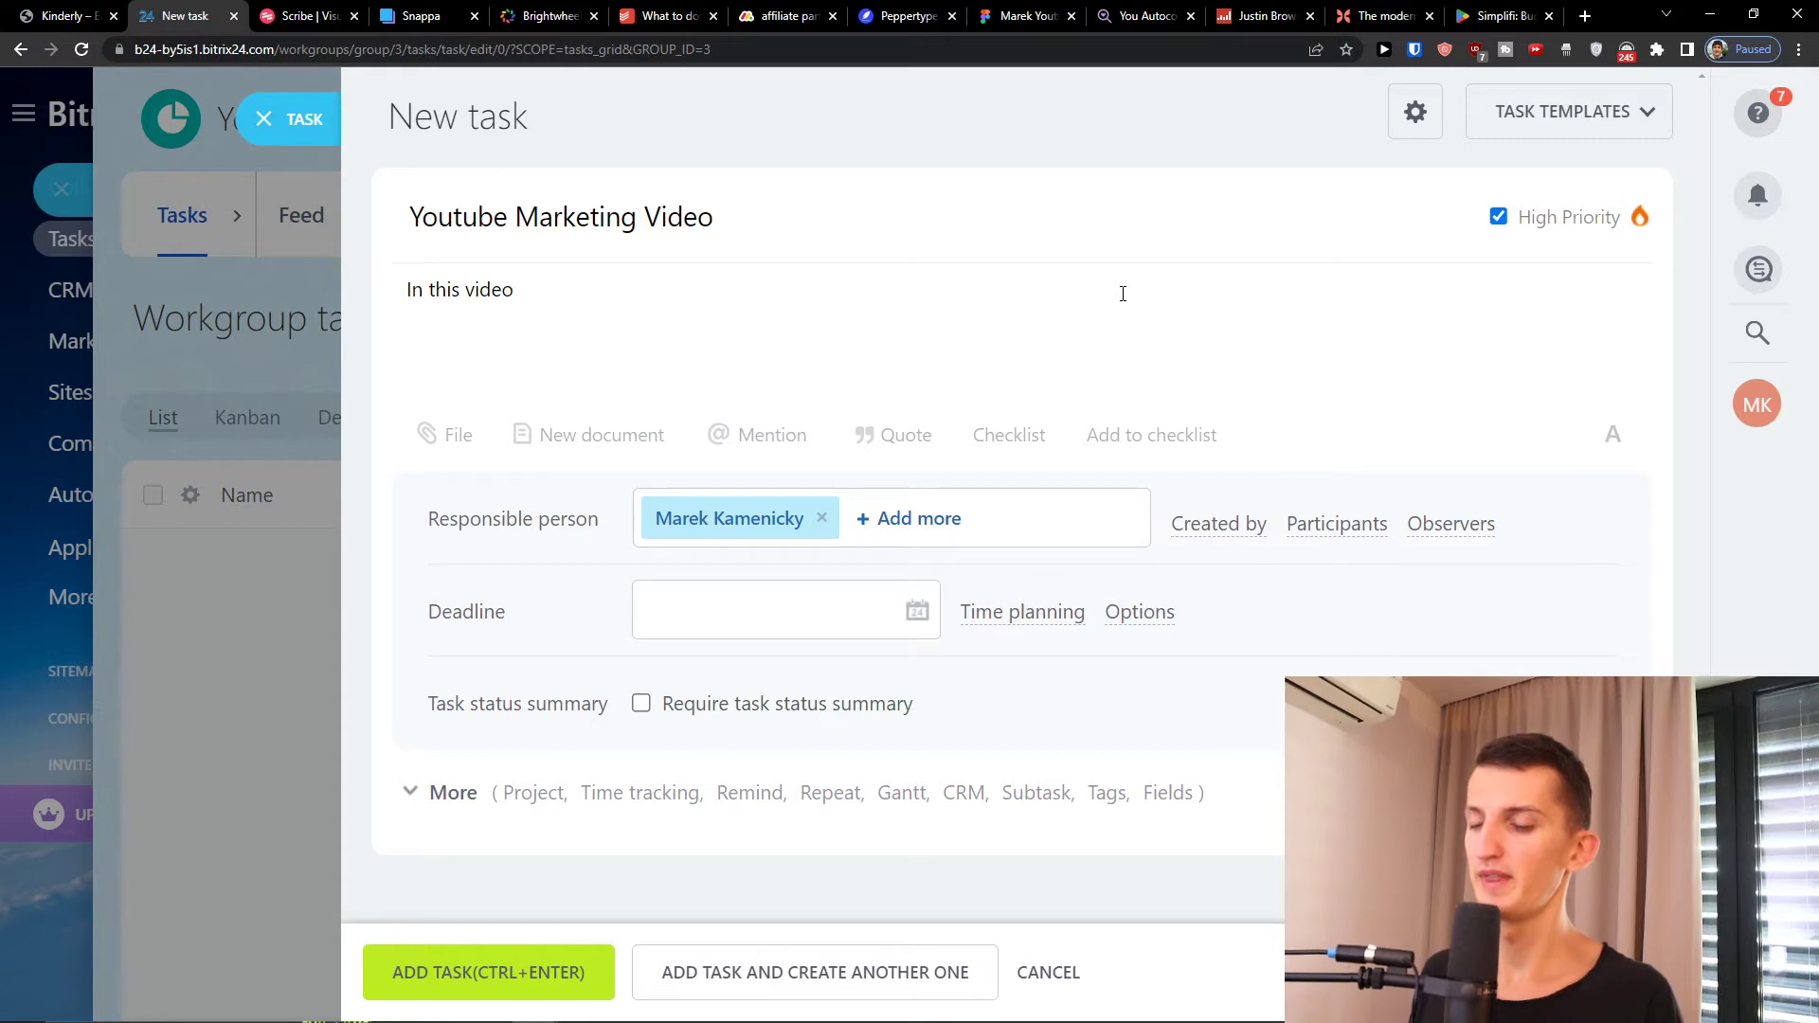
type("We will focus on marketing of youtube channel")
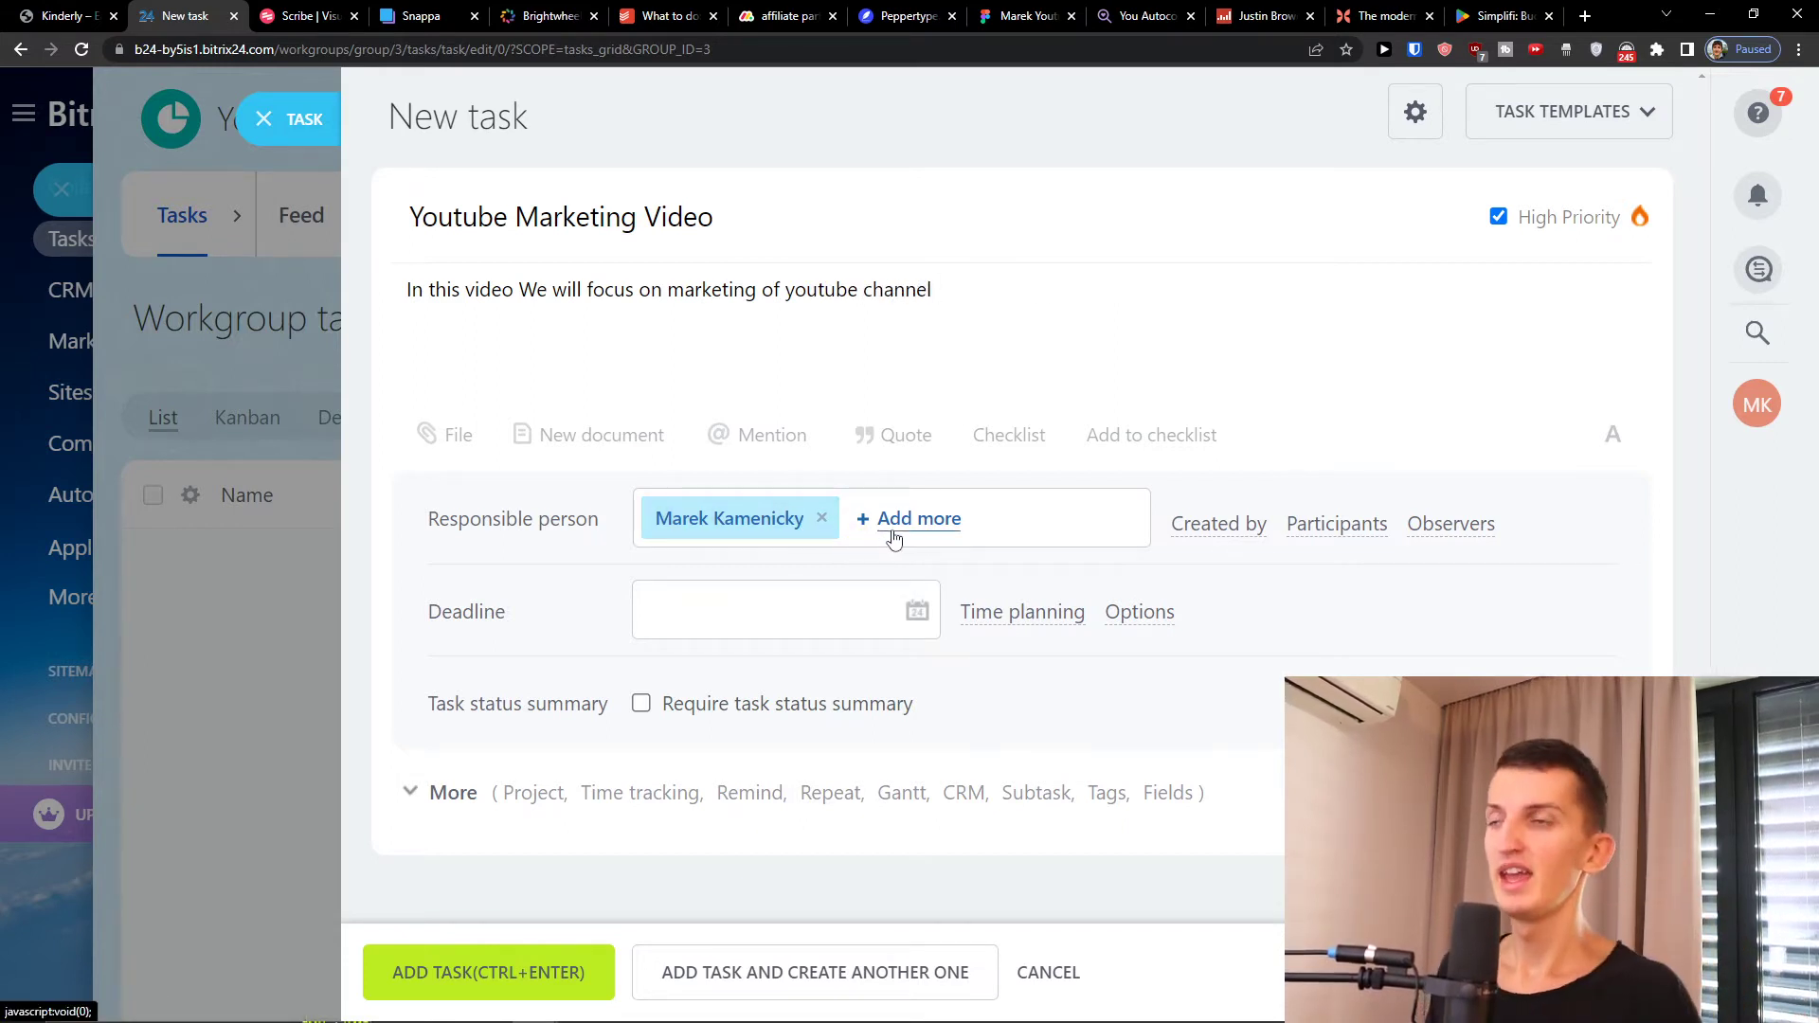
left_click(861, 624)
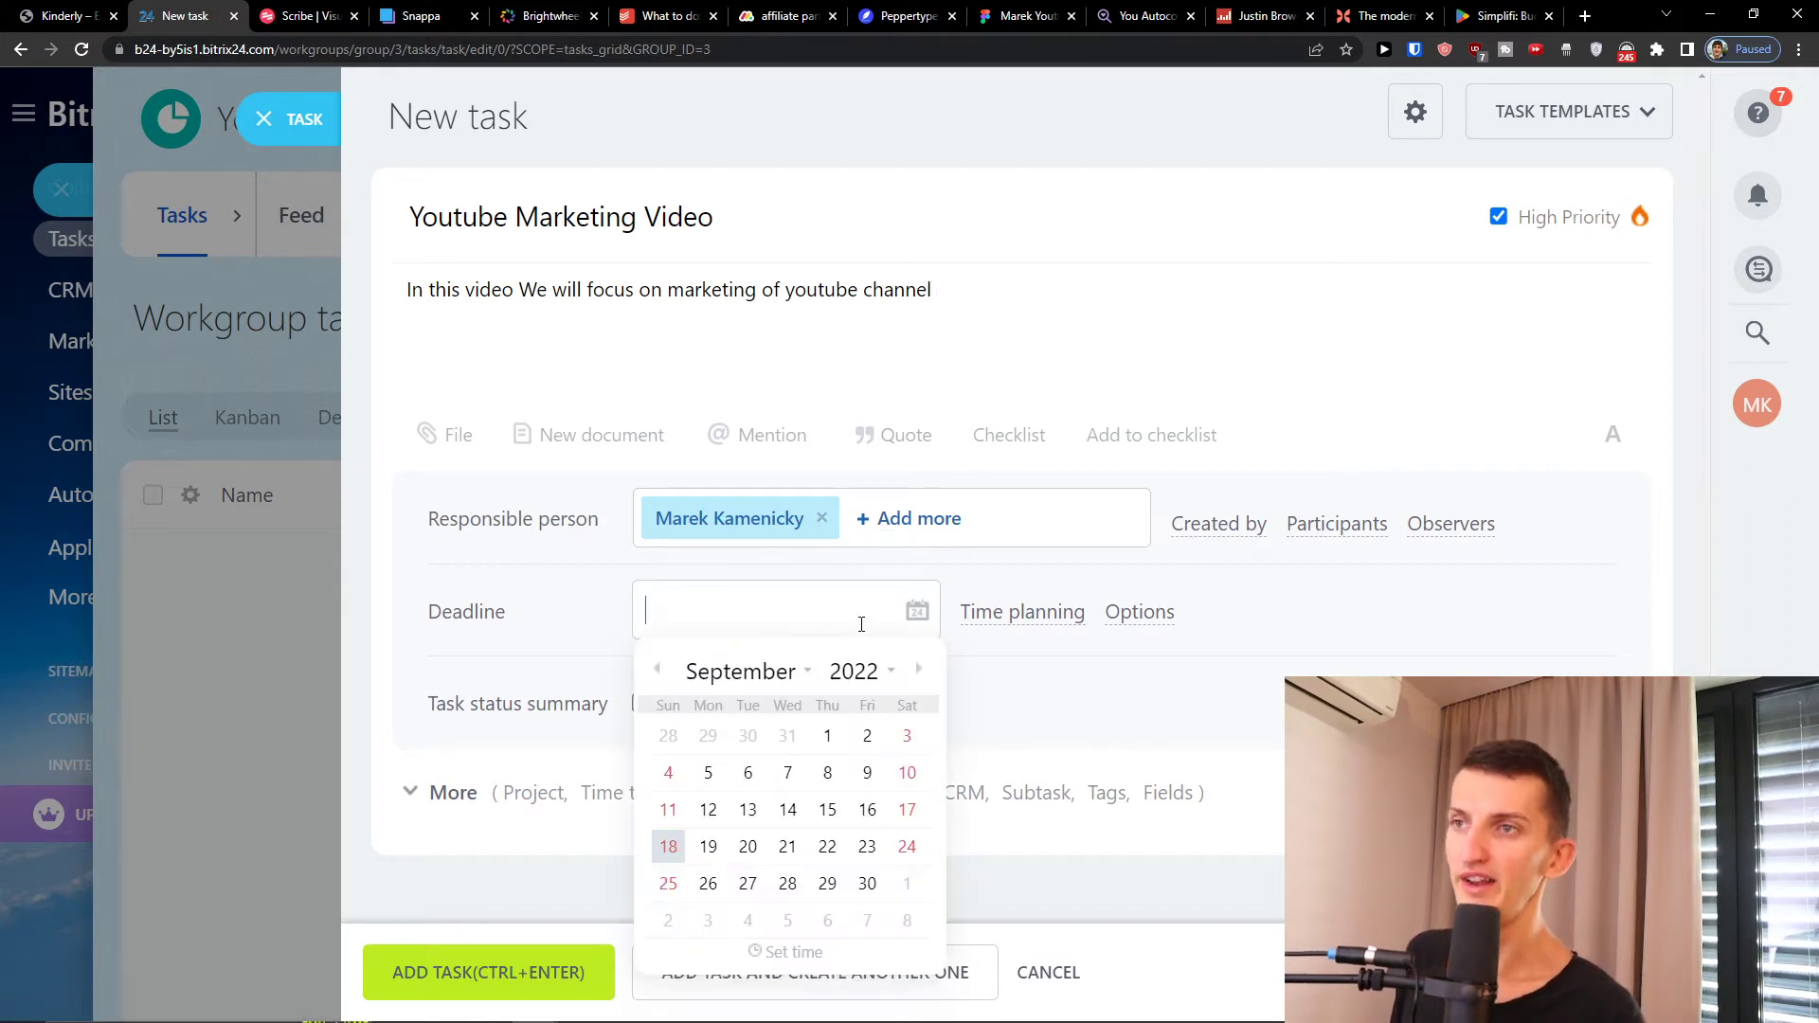
left_click(864, 846)
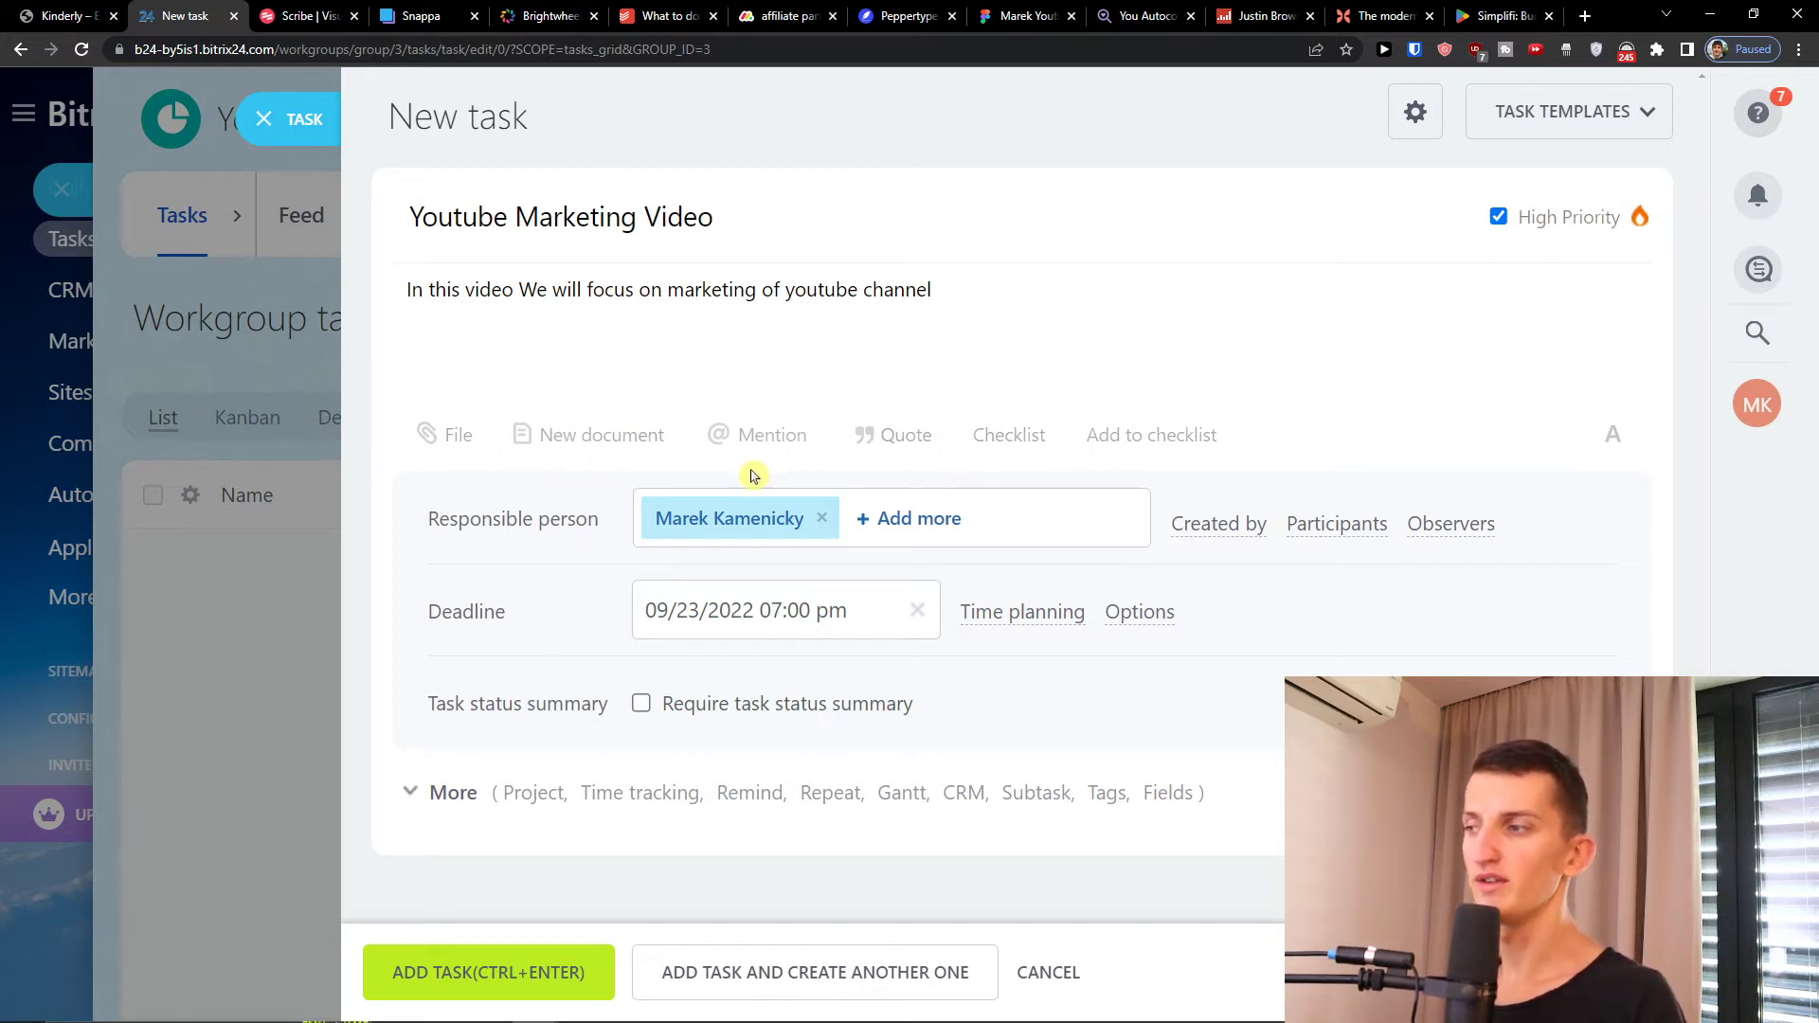
Add checklist items 'youtube thumbnail' and 'youtube description of video' to the task
left_click(1025, 438)
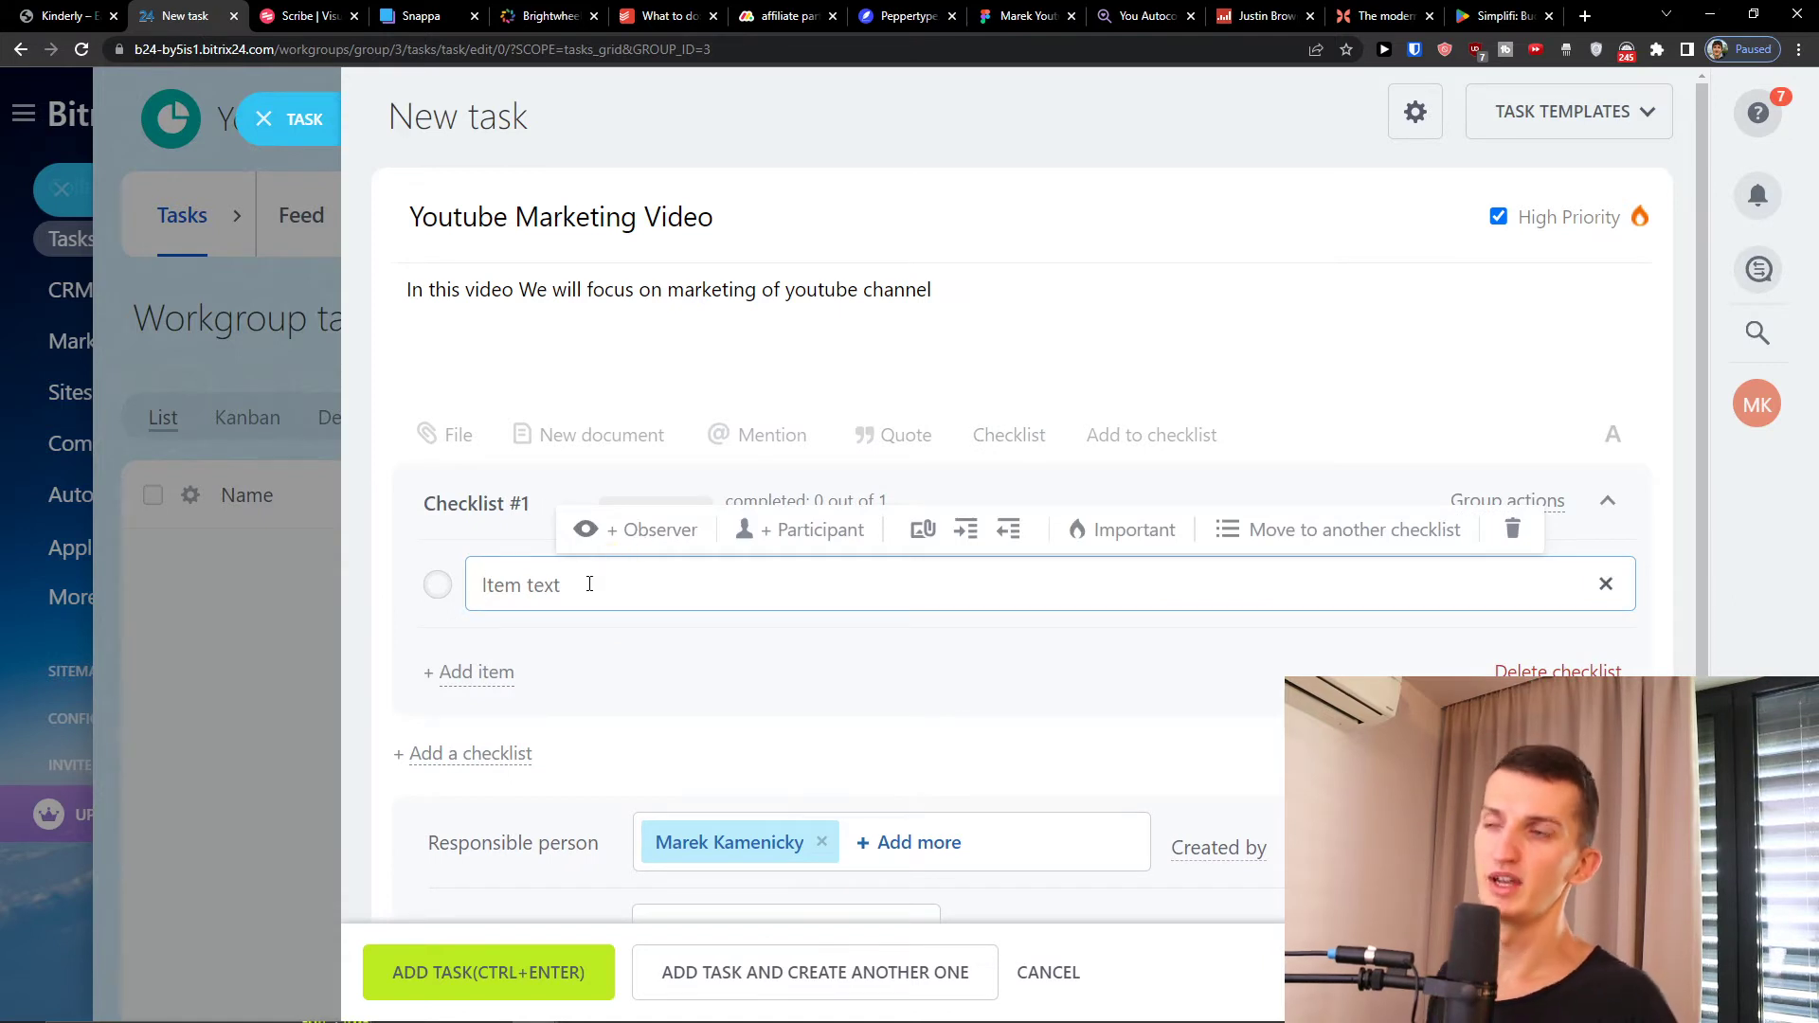
type("youtube th")
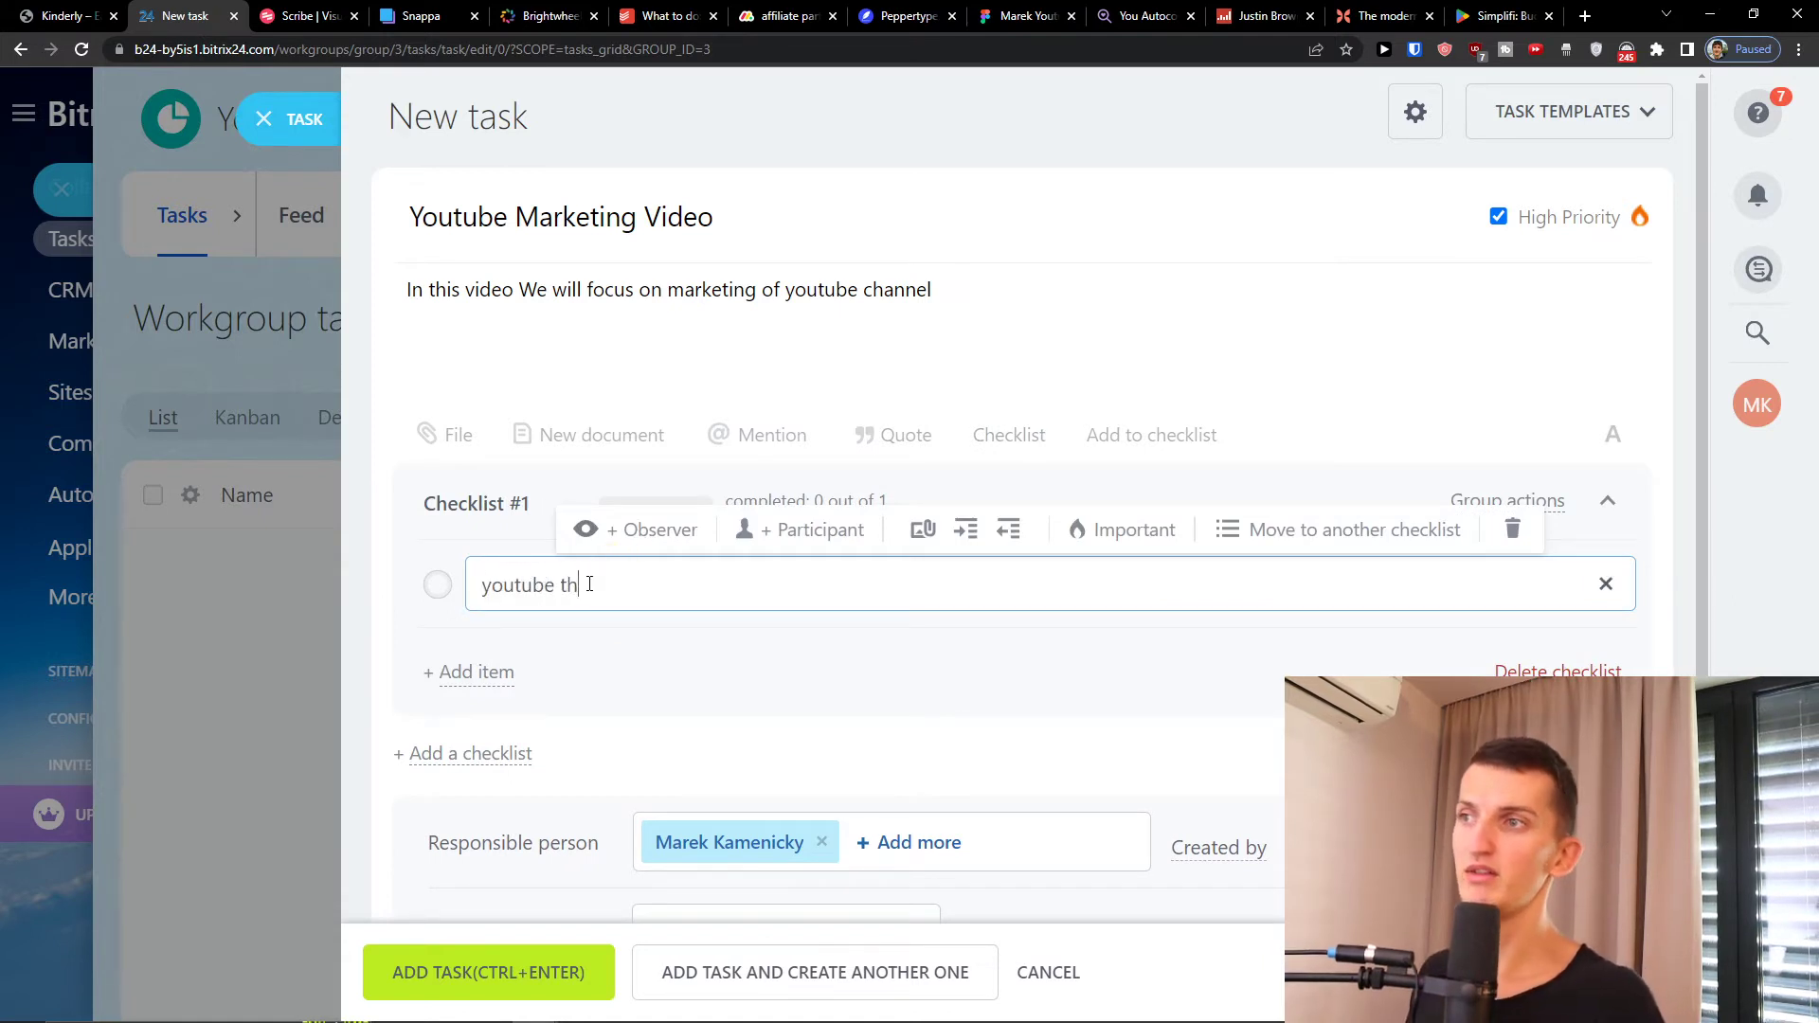
type("umbnail")
key("Return")
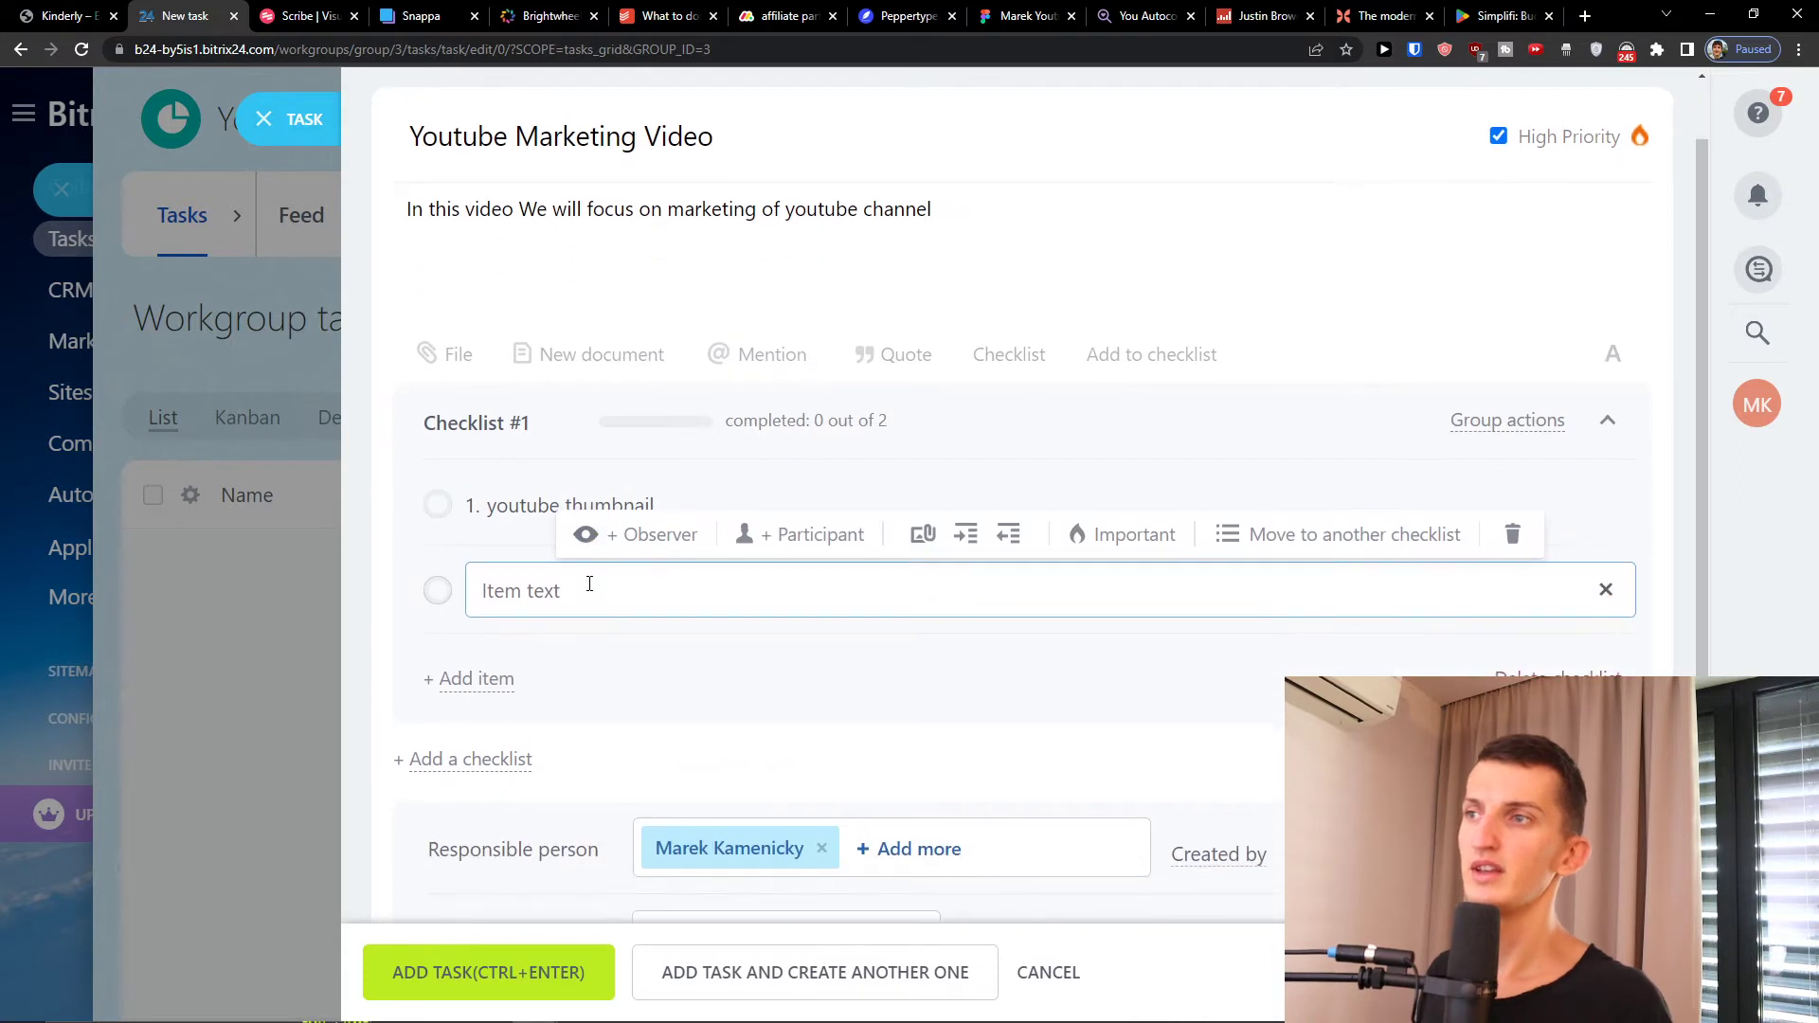
type("youtub")
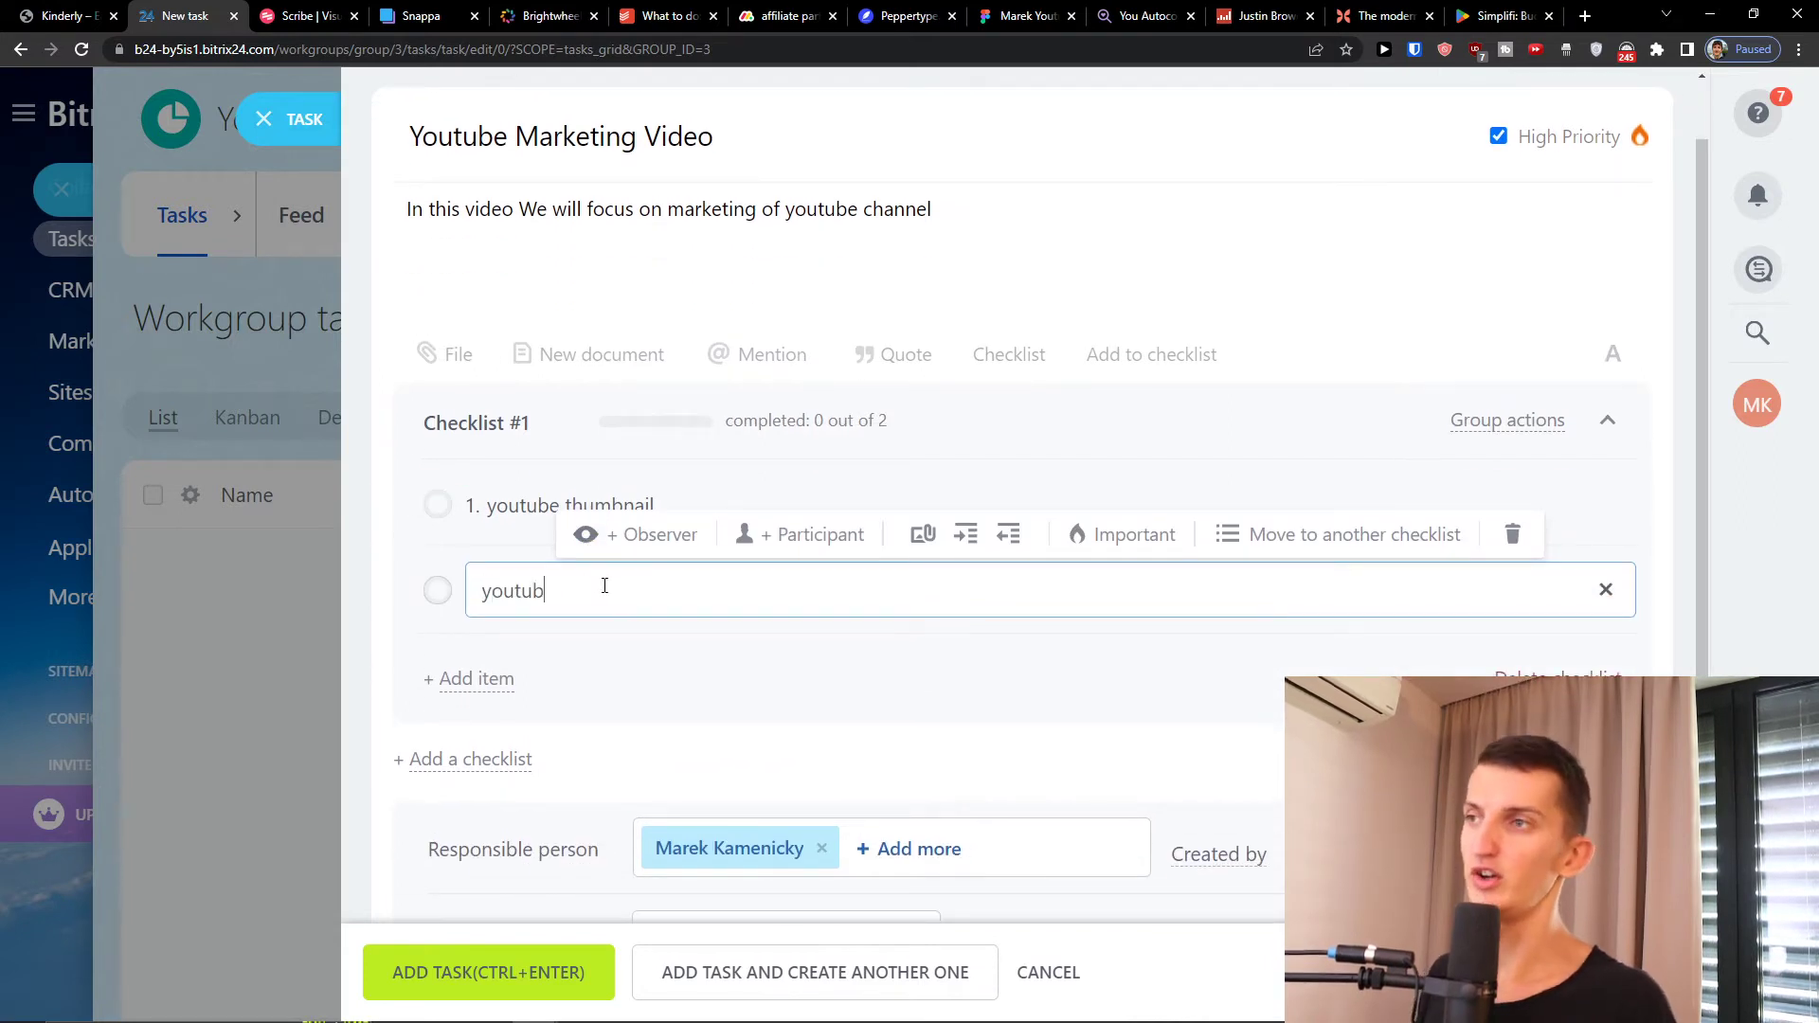
type("e description of video")
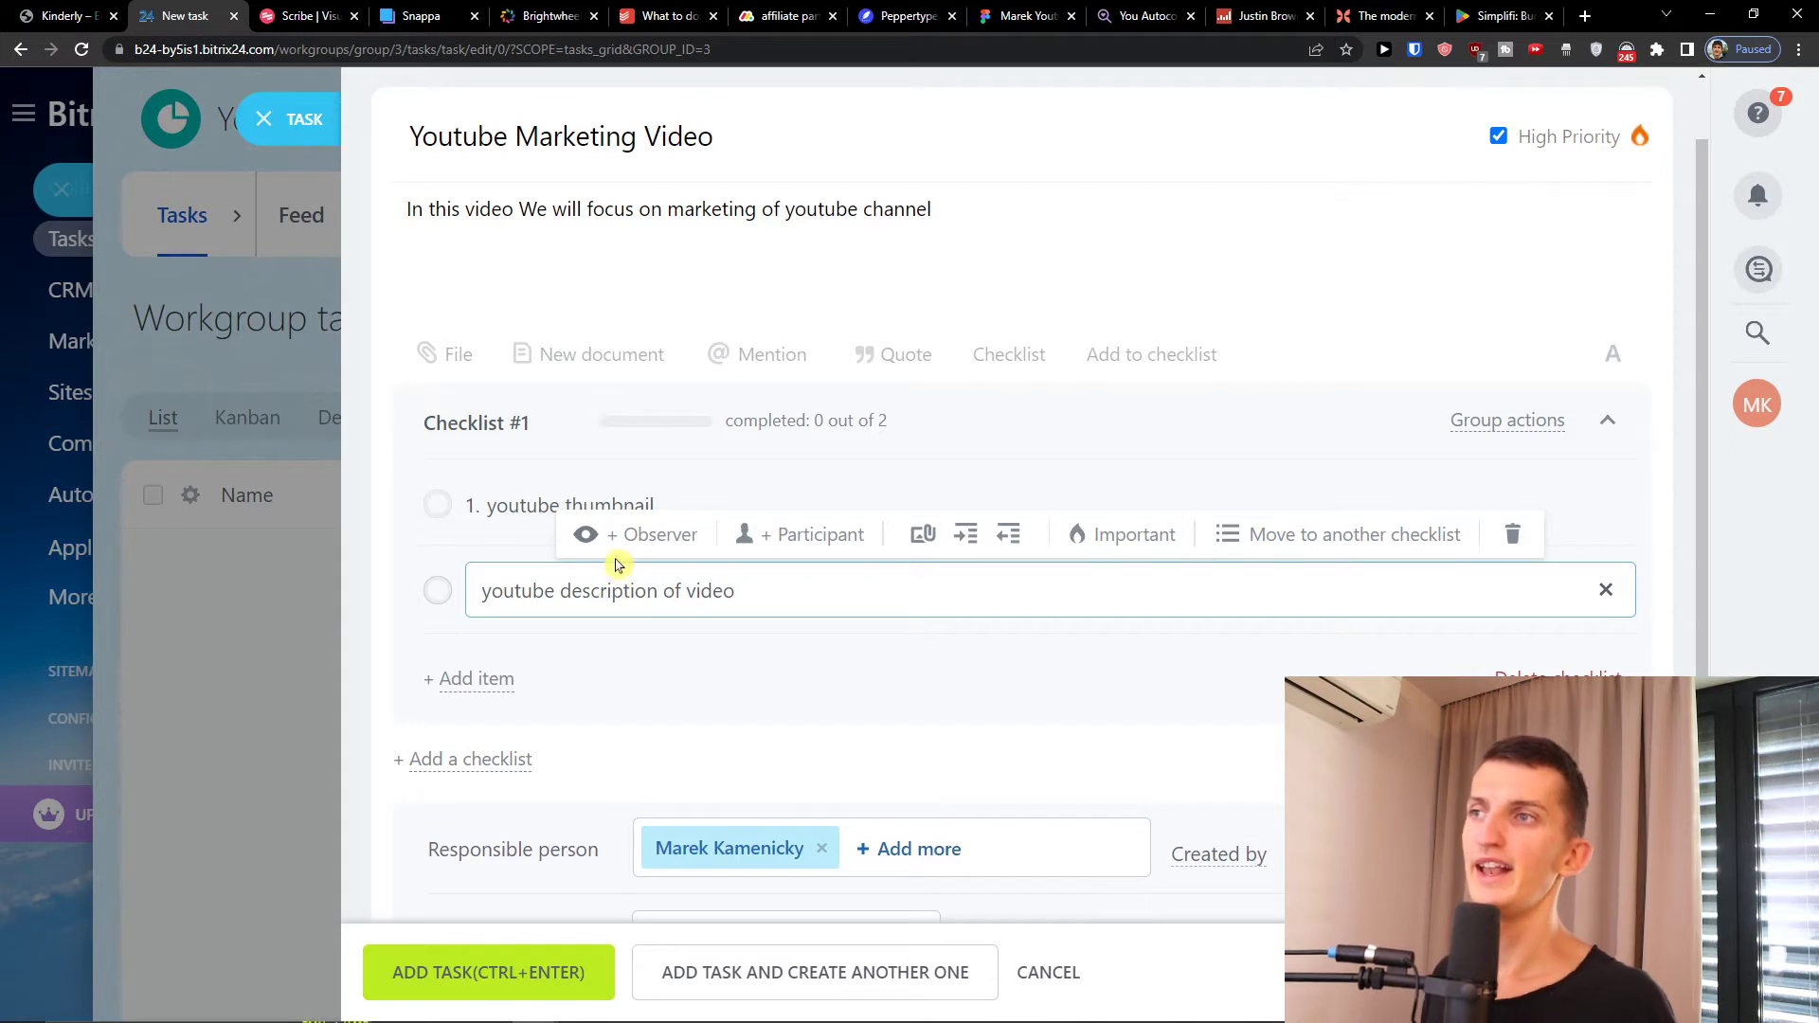
left_click(802, 543)
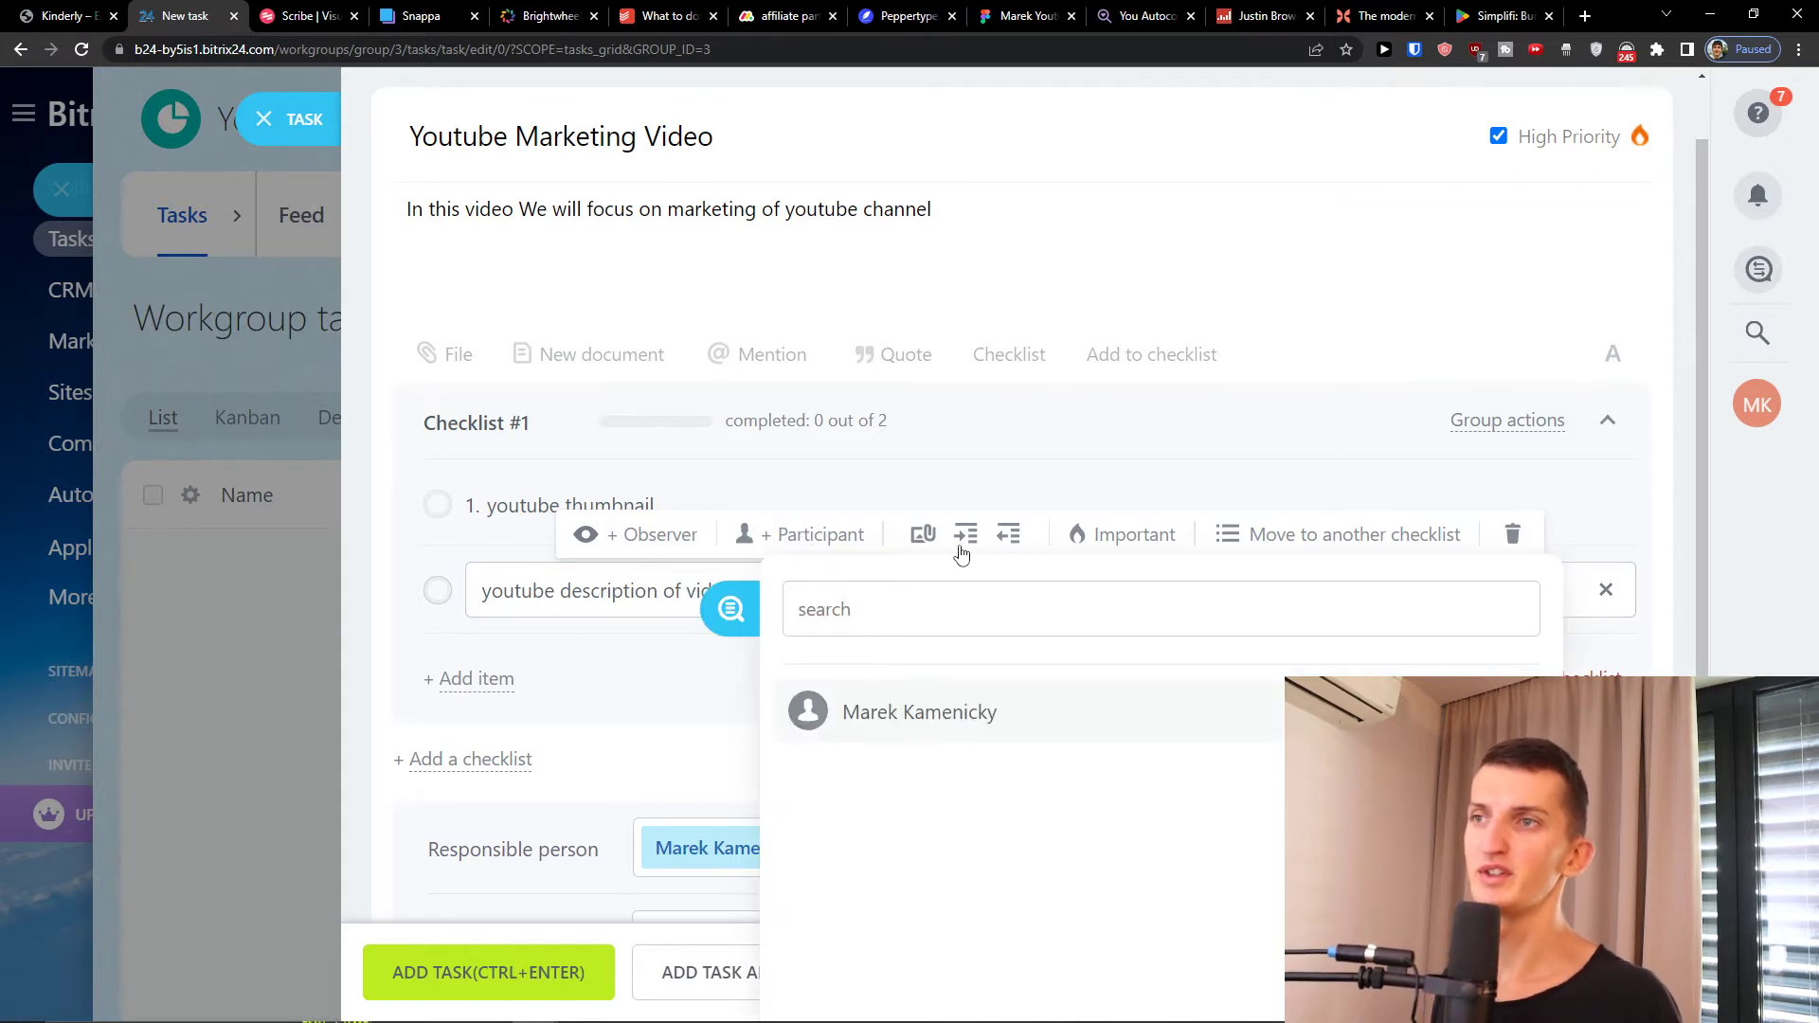
left_click(855, 508)
left_click(788, 597)
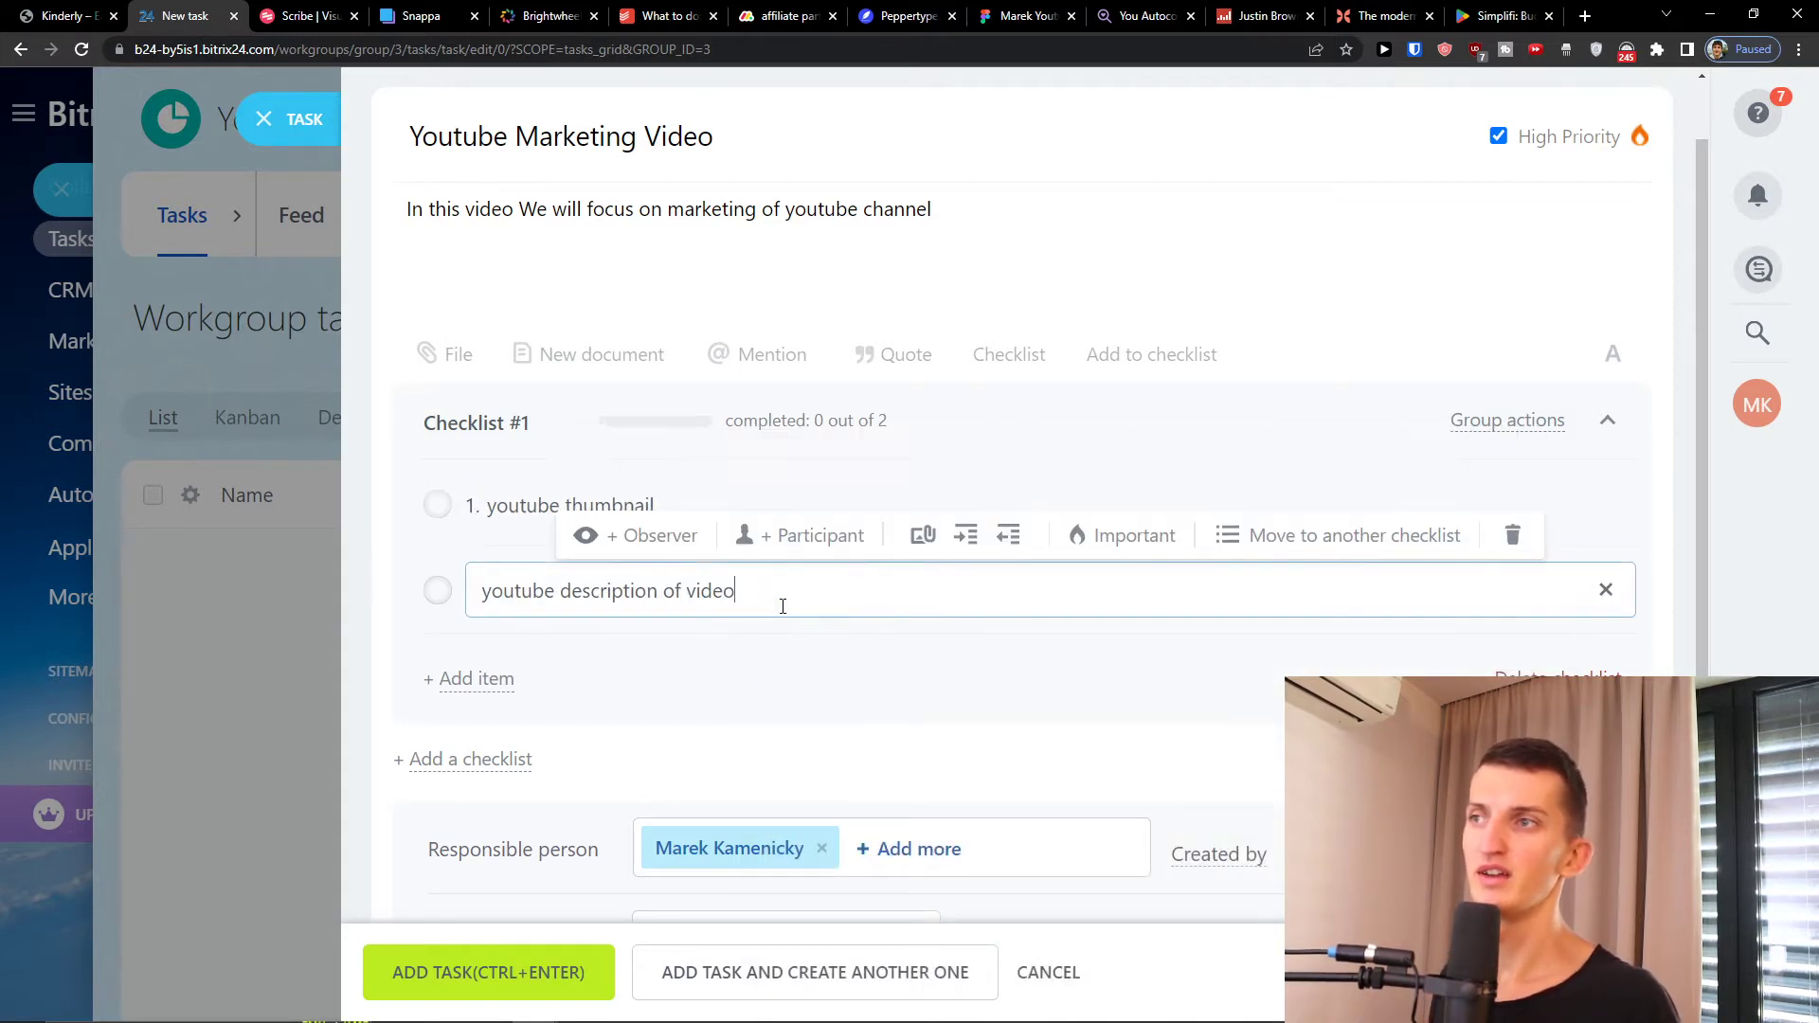
left_click(720, 688)
scroll(720, 689, "down", 1)
scroll(720, 689, "up", 1)
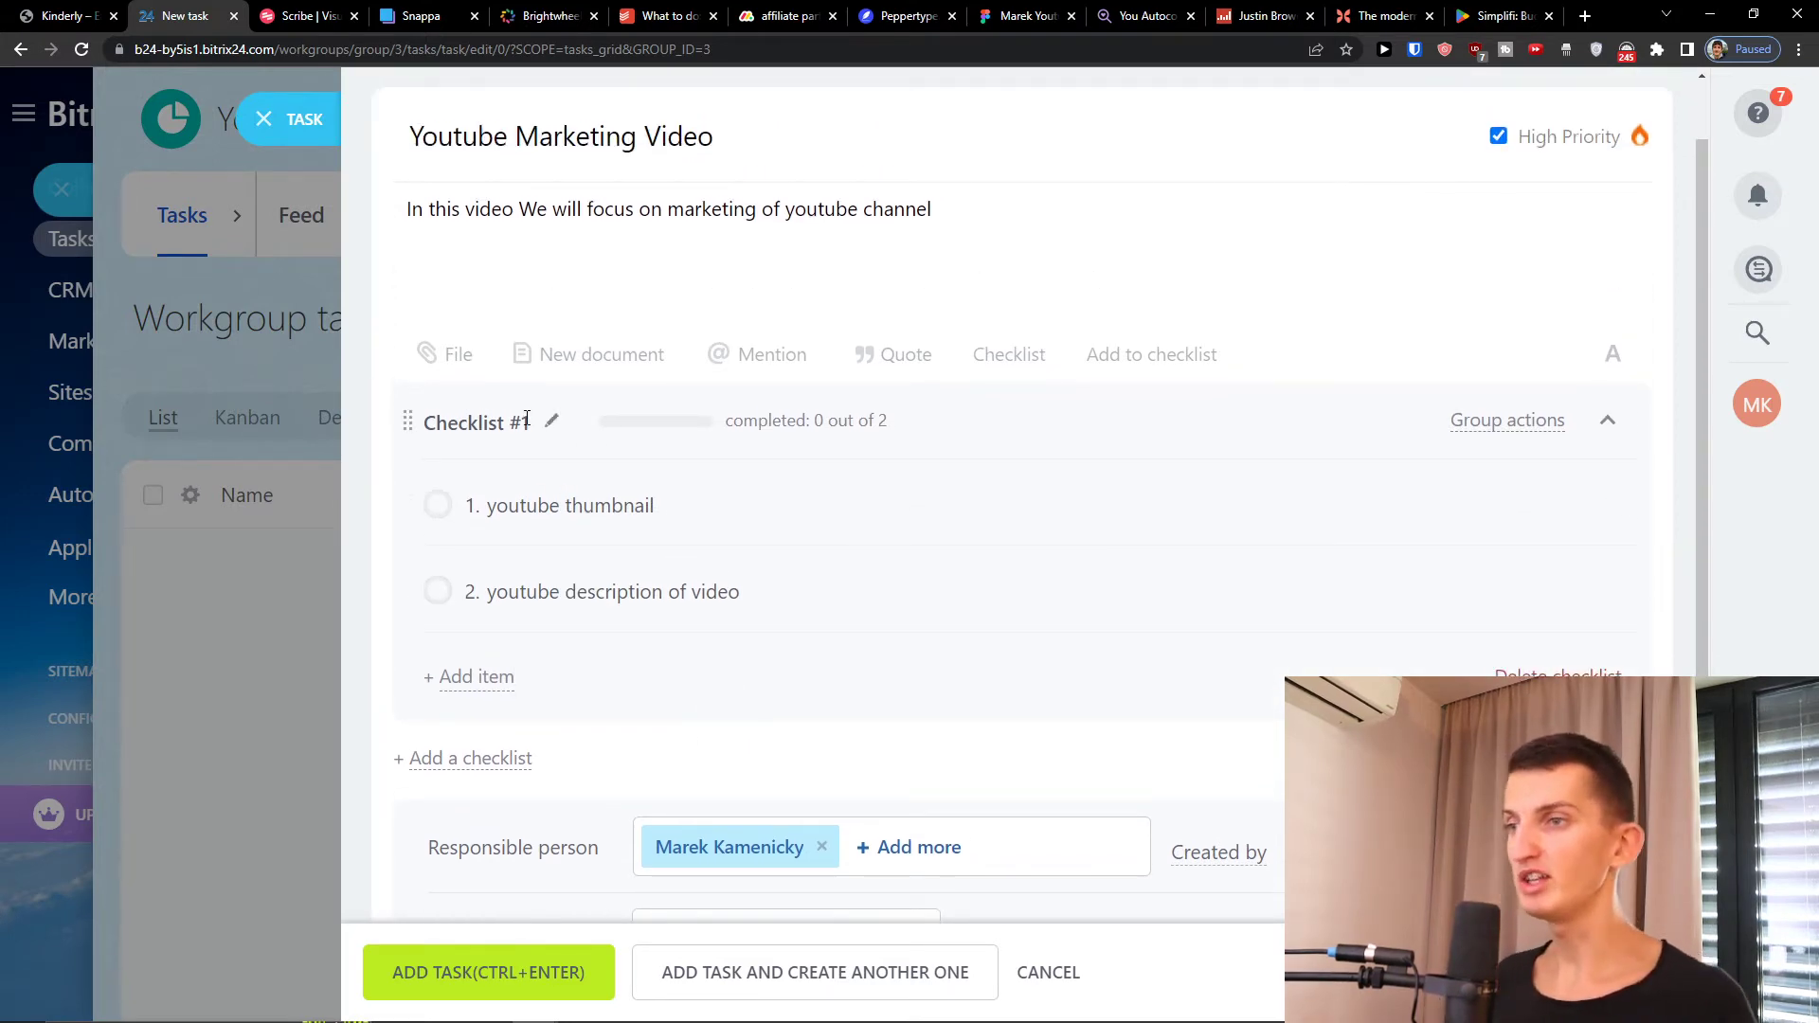
scroll(1051, 483, "down", 3)
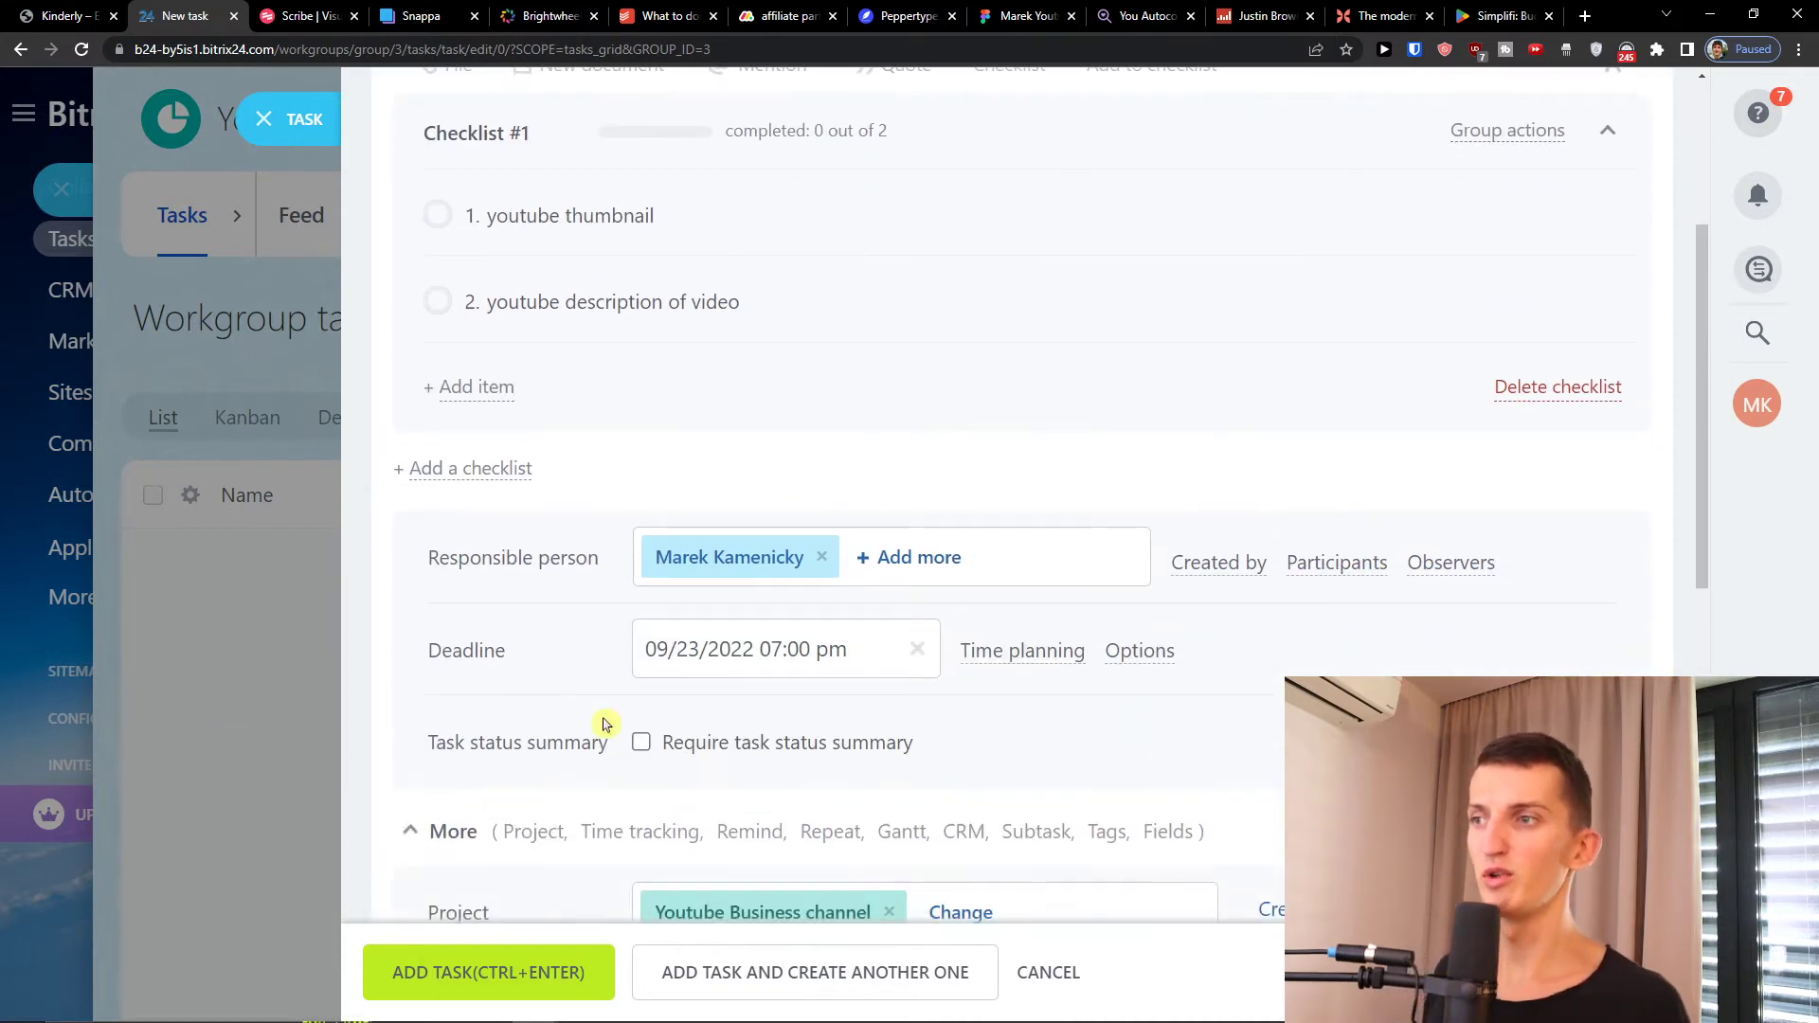
scroll(606, 724, "down", 7)
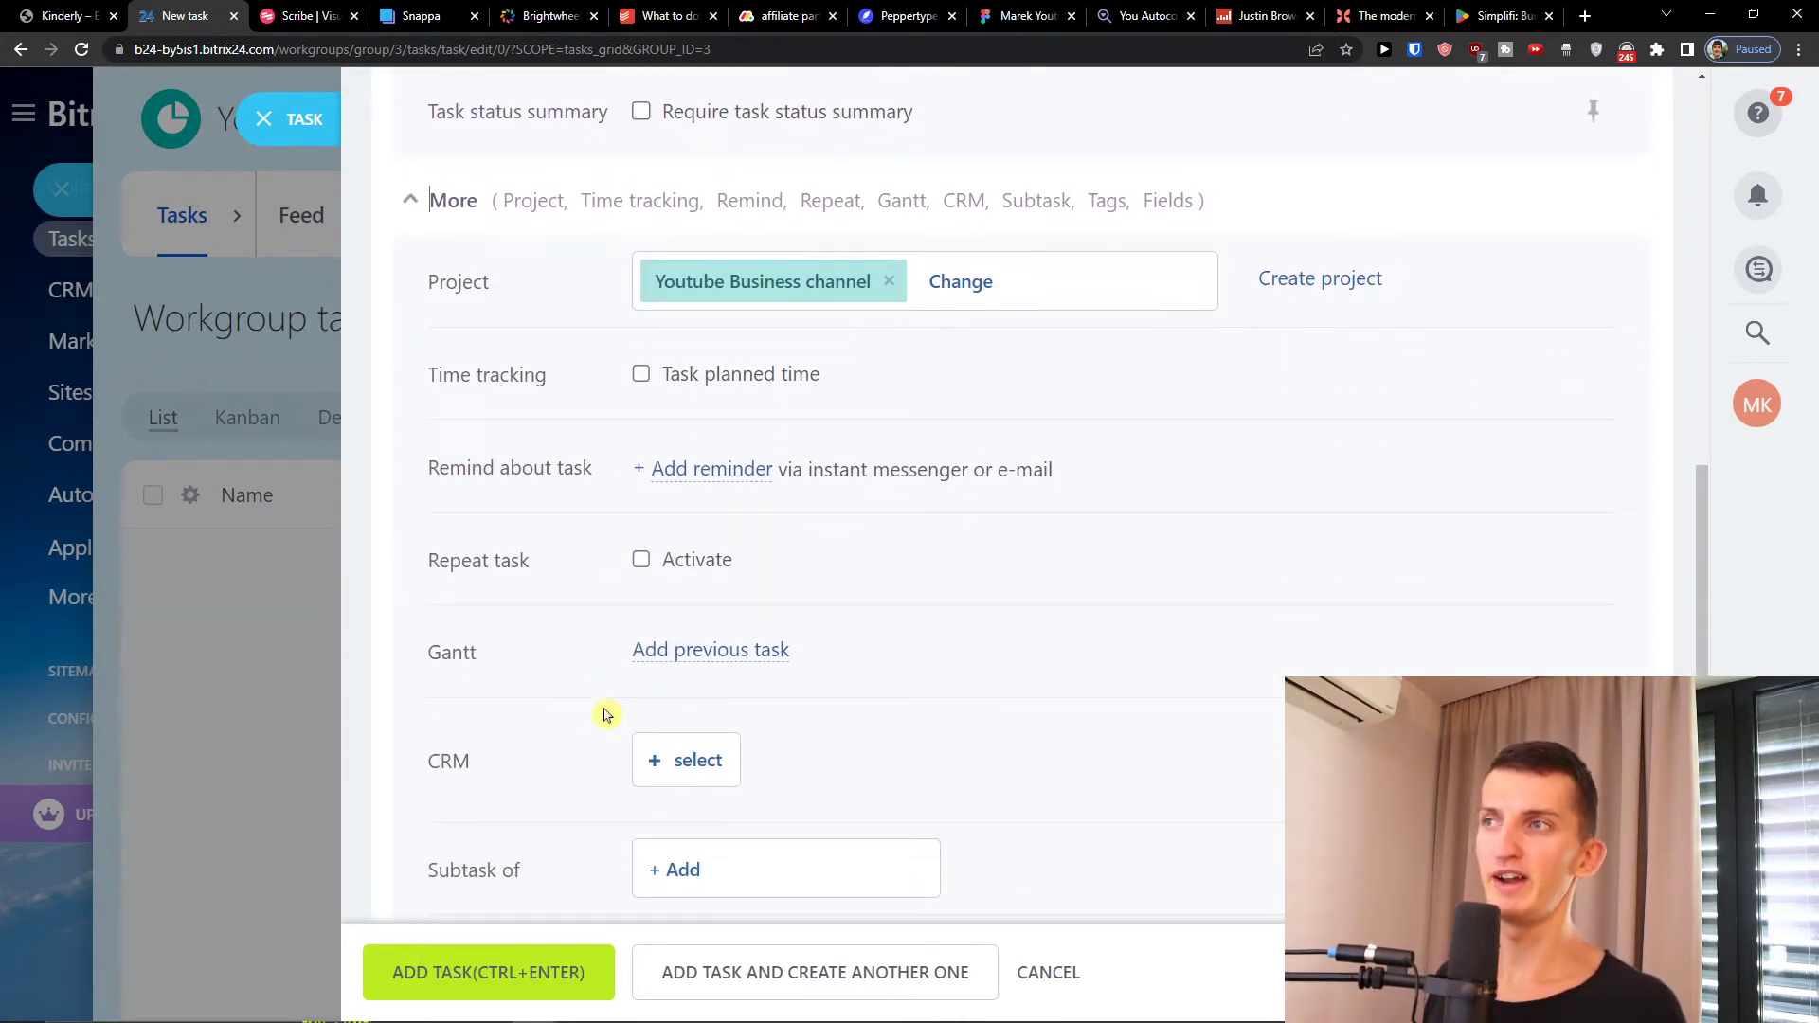
scroll(606, 714, "down", 1)
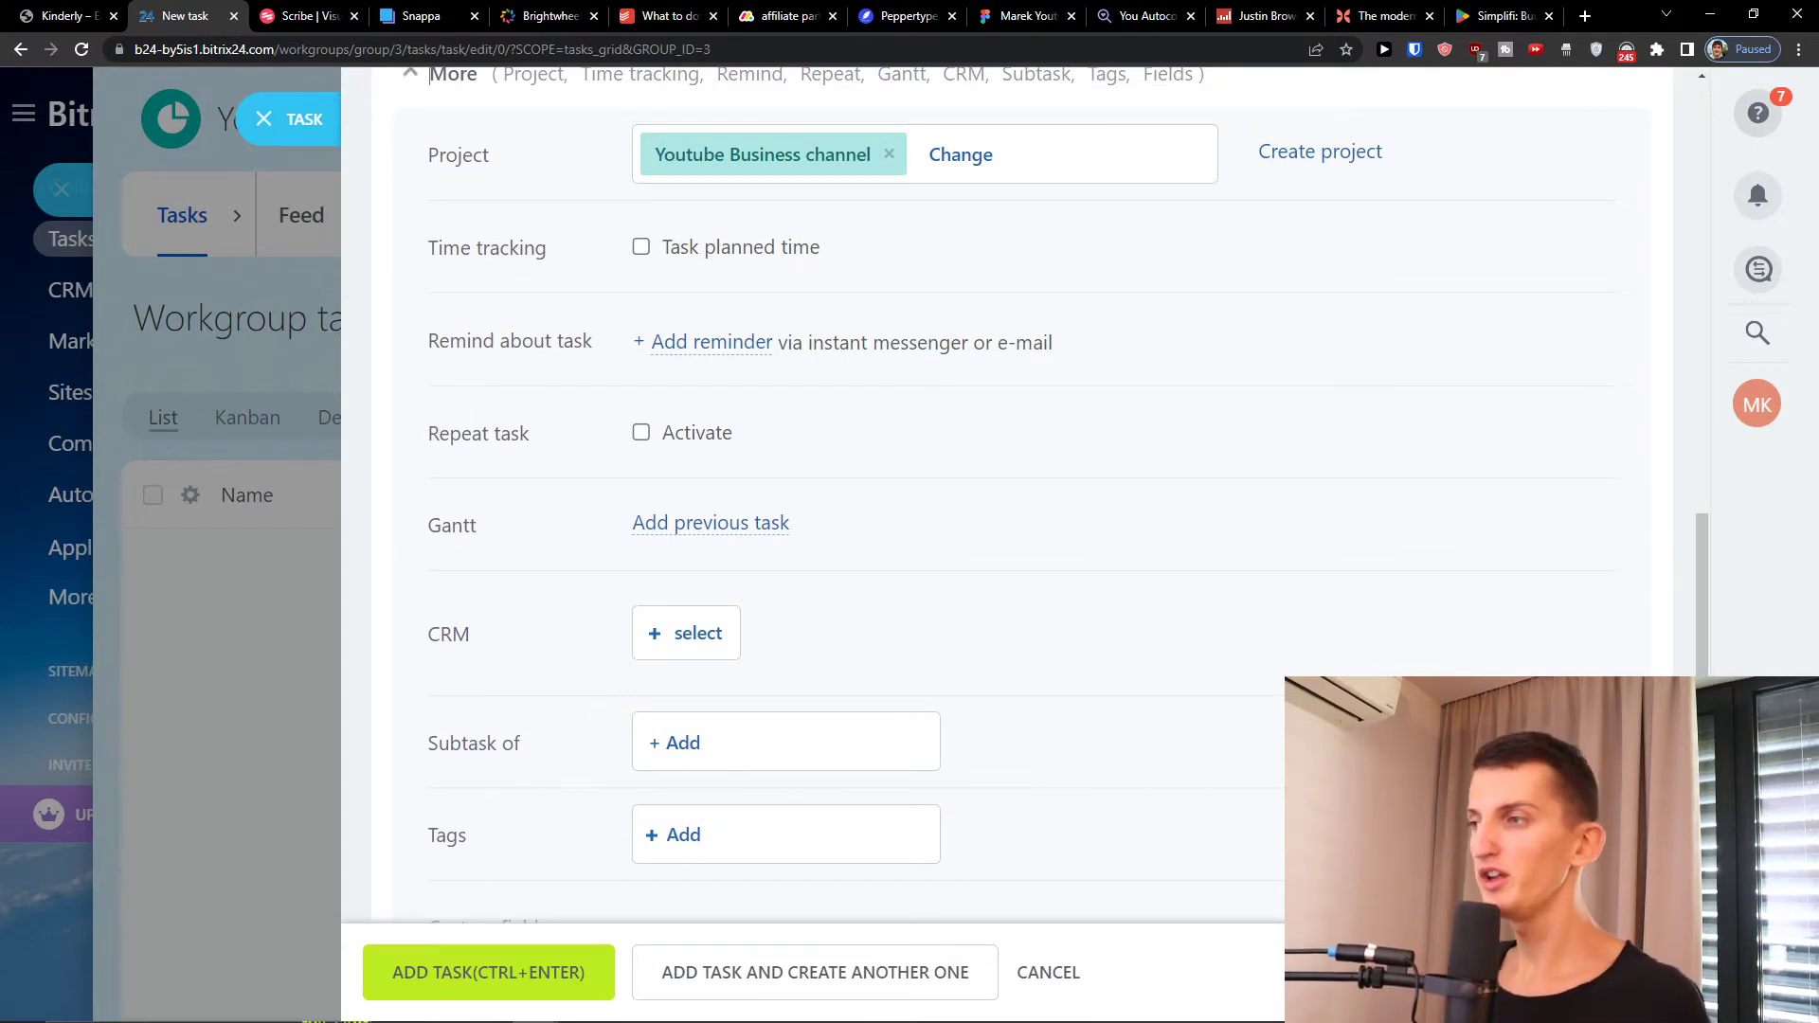
scroll(1429, 366, "up", 3)
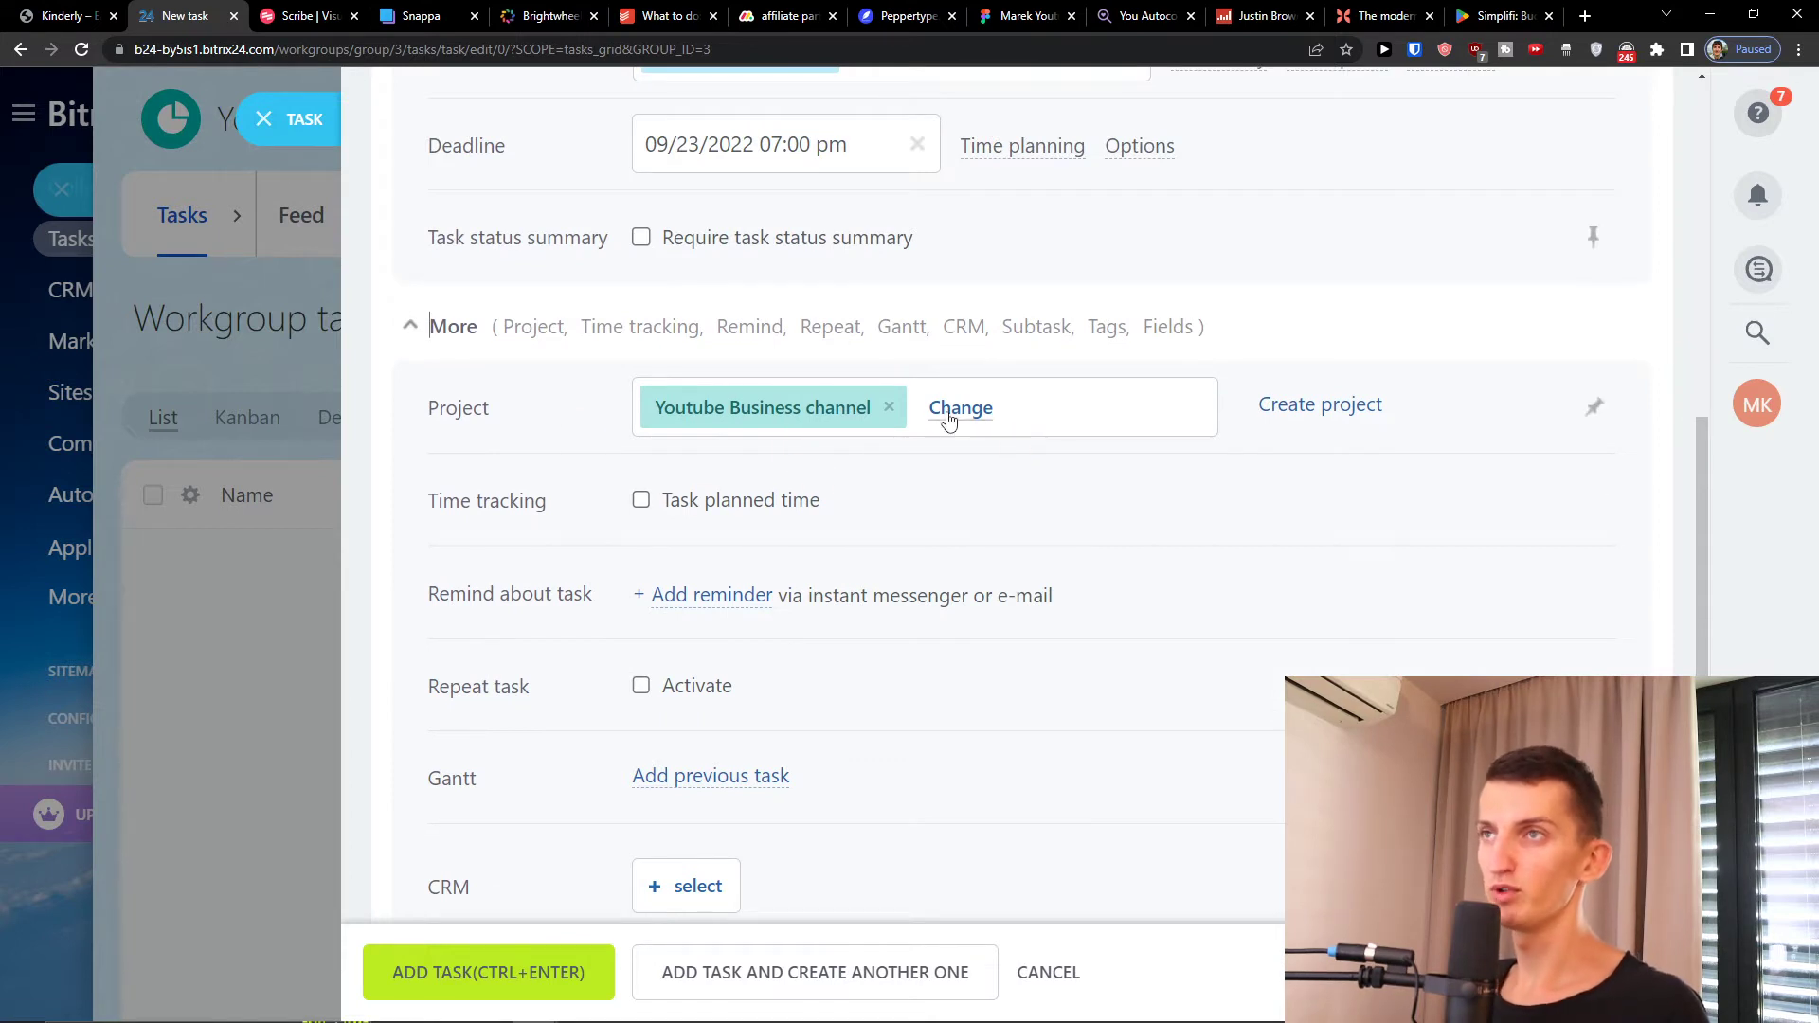
Enable task planned time and set it to 8 hours
left_click(662, 508)
double_click(680, 502)
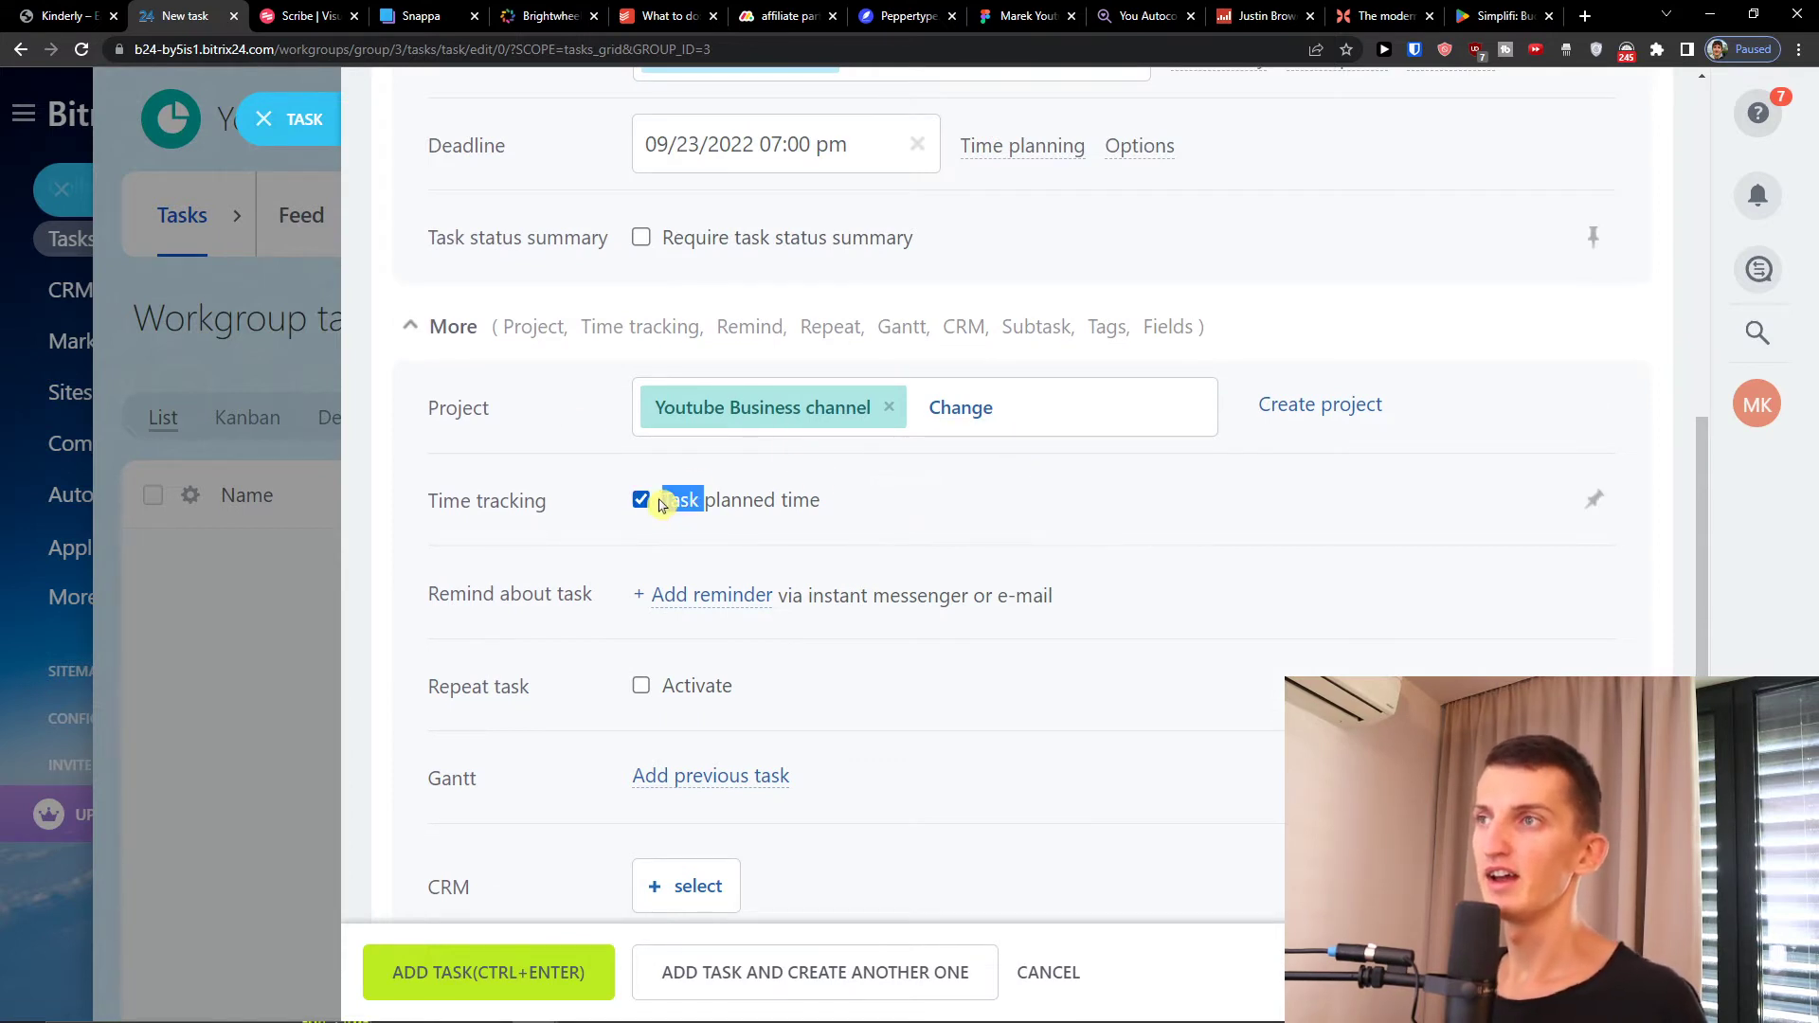
left_click(899, 508)
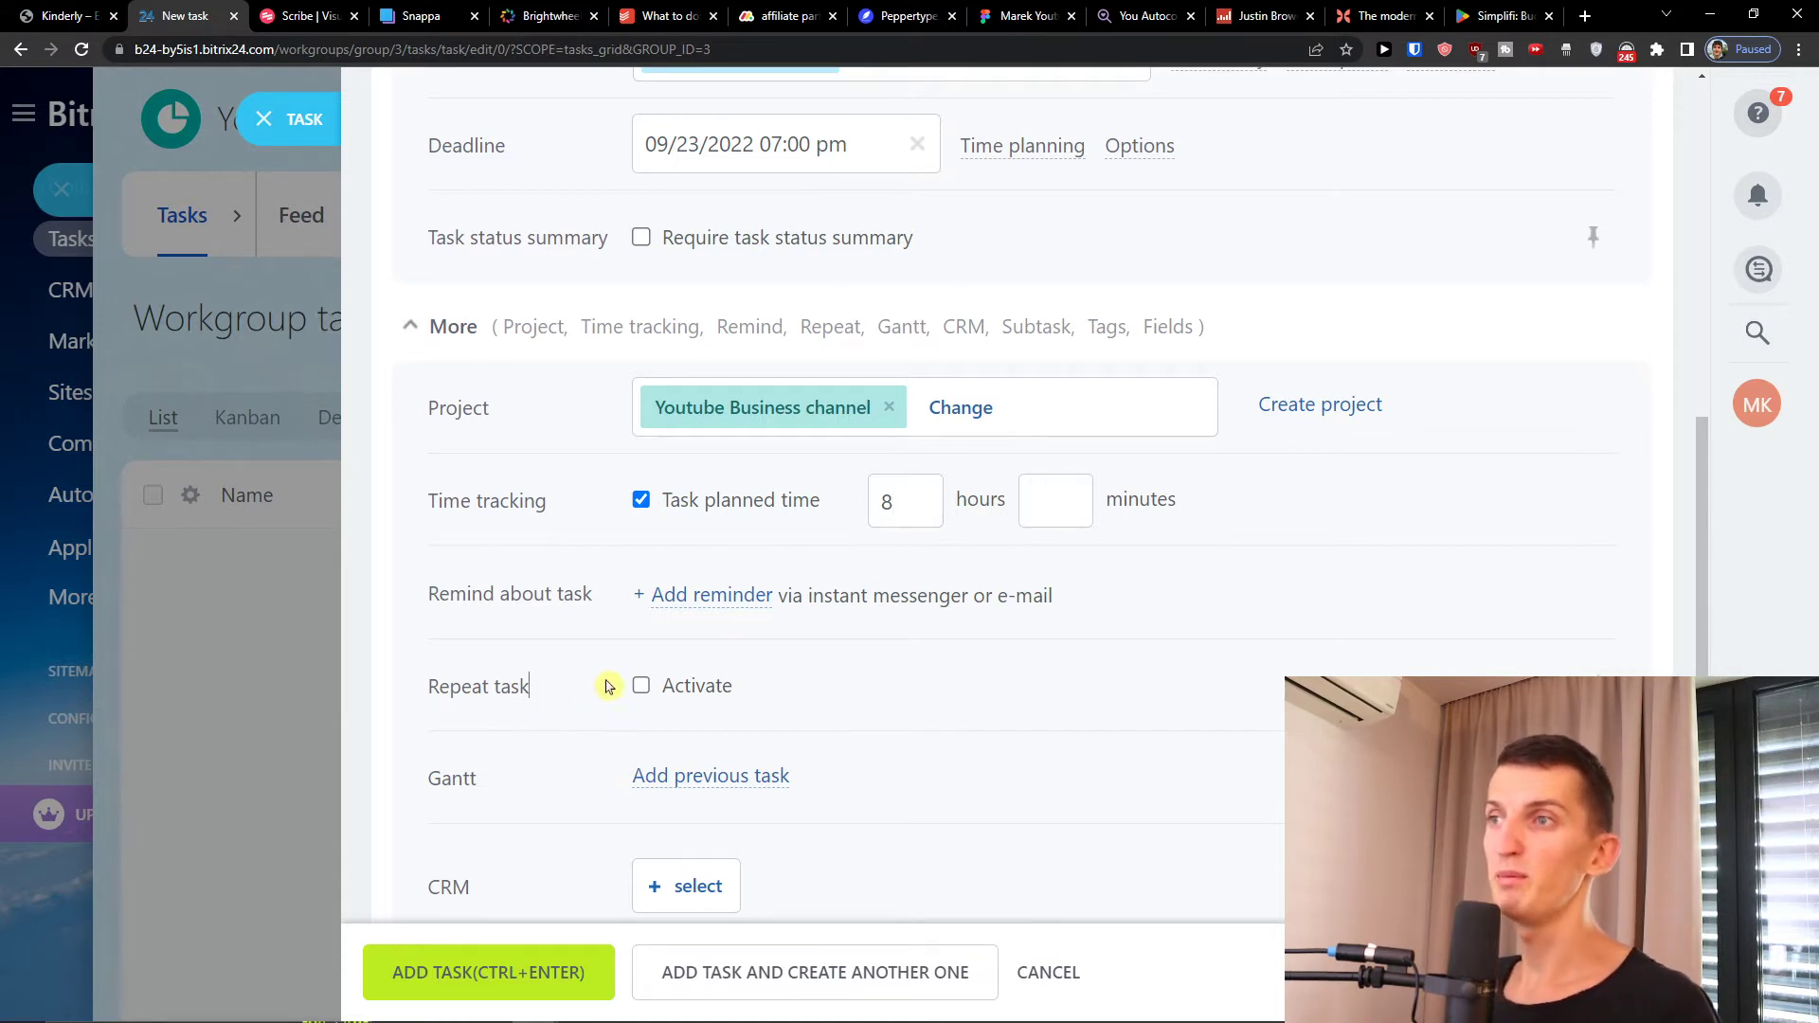
scroll(690, 616, "down", 1)
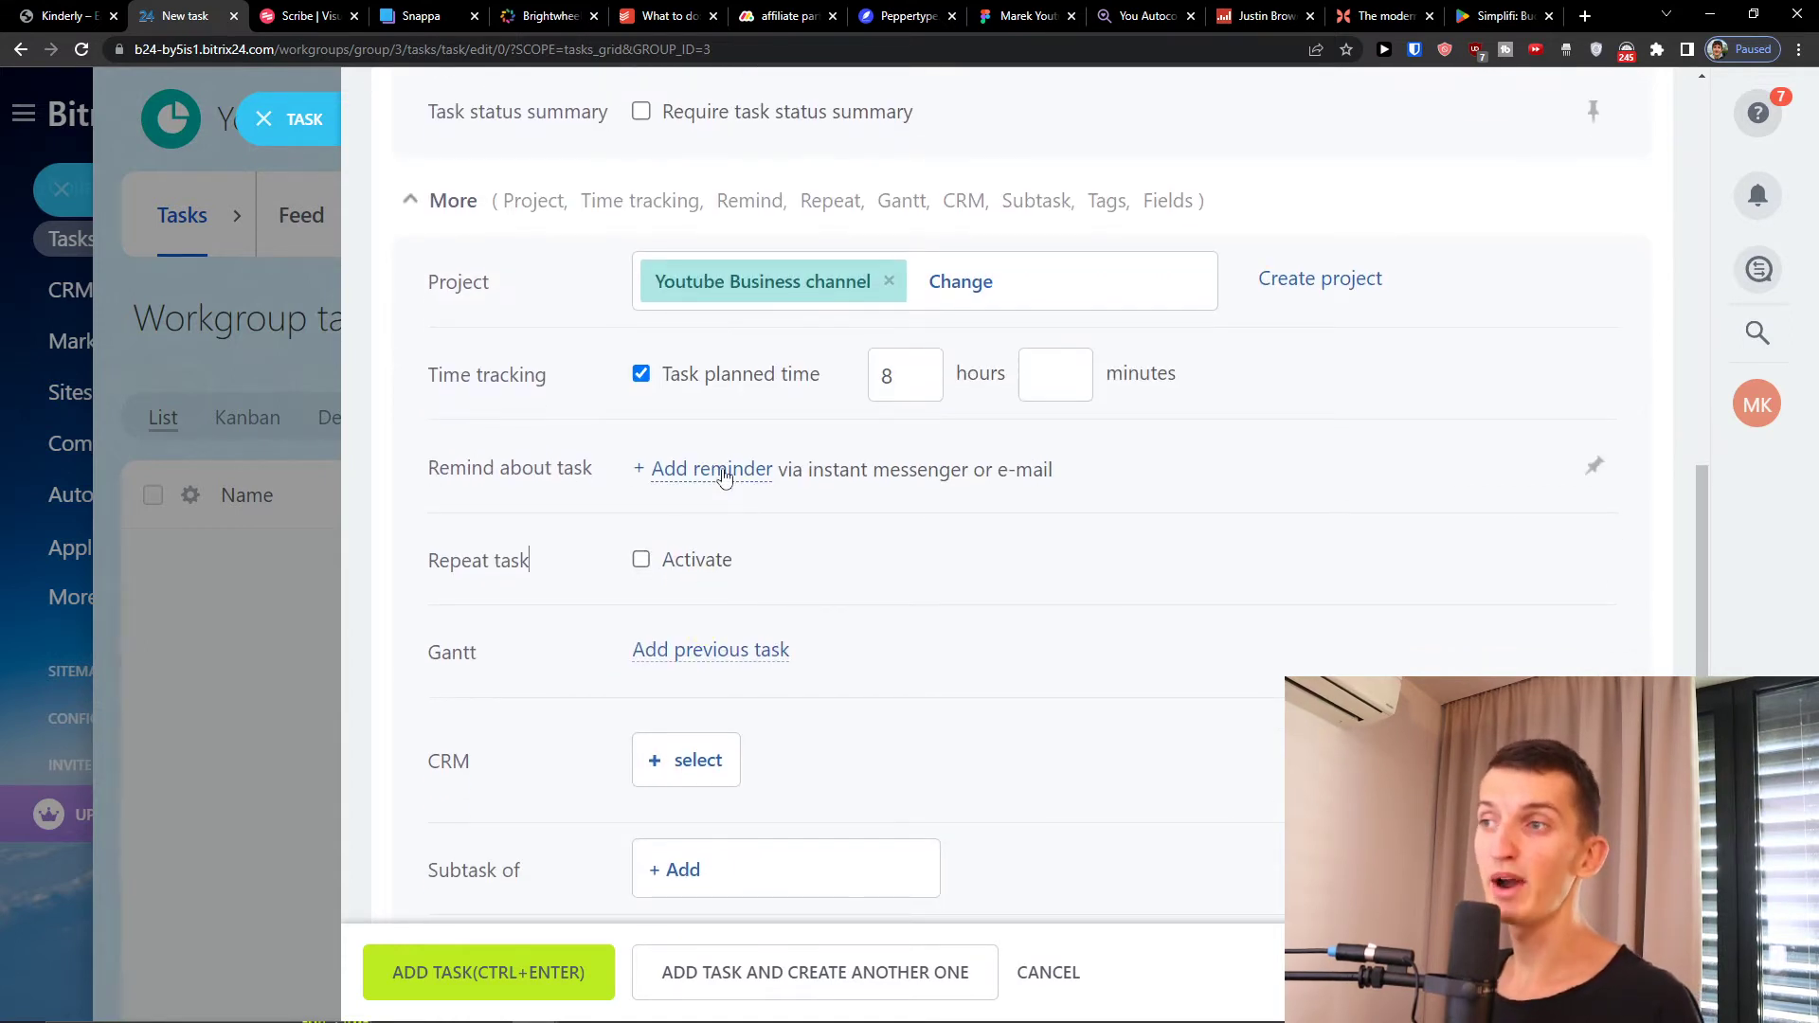
scroll(724, 475, "down", 2)
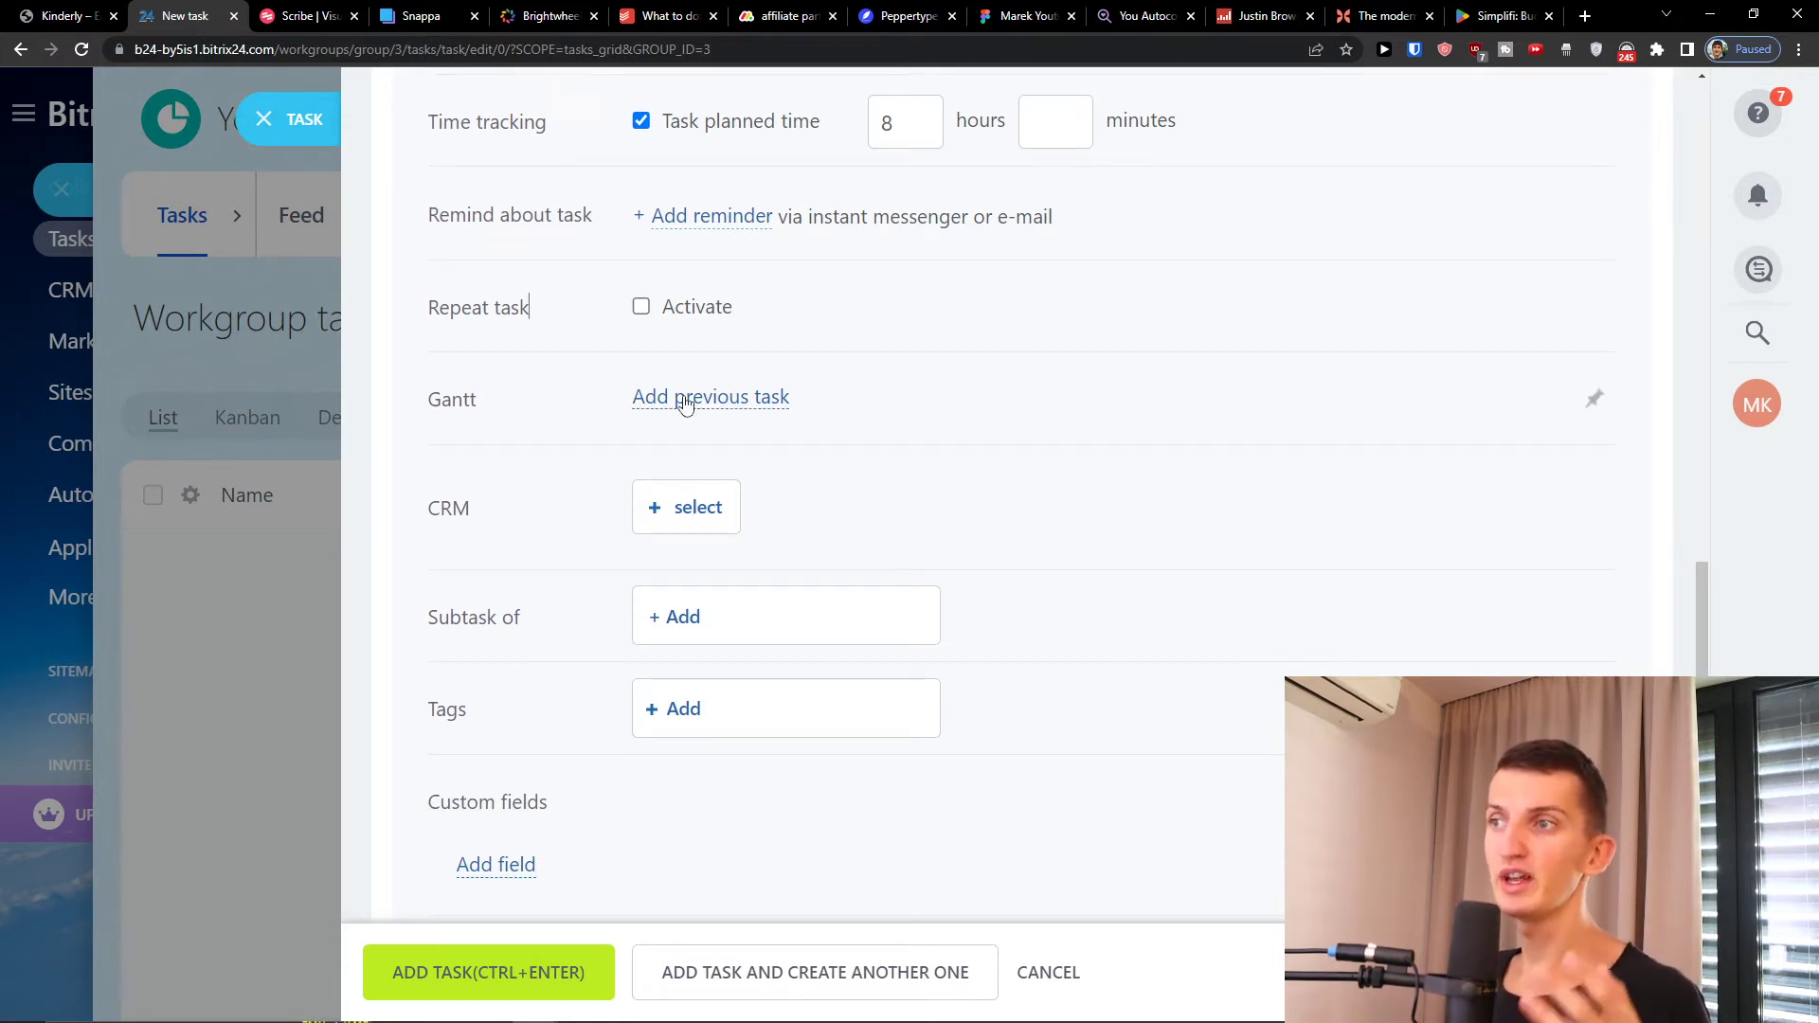
scroll(685, 402, "down", 2)
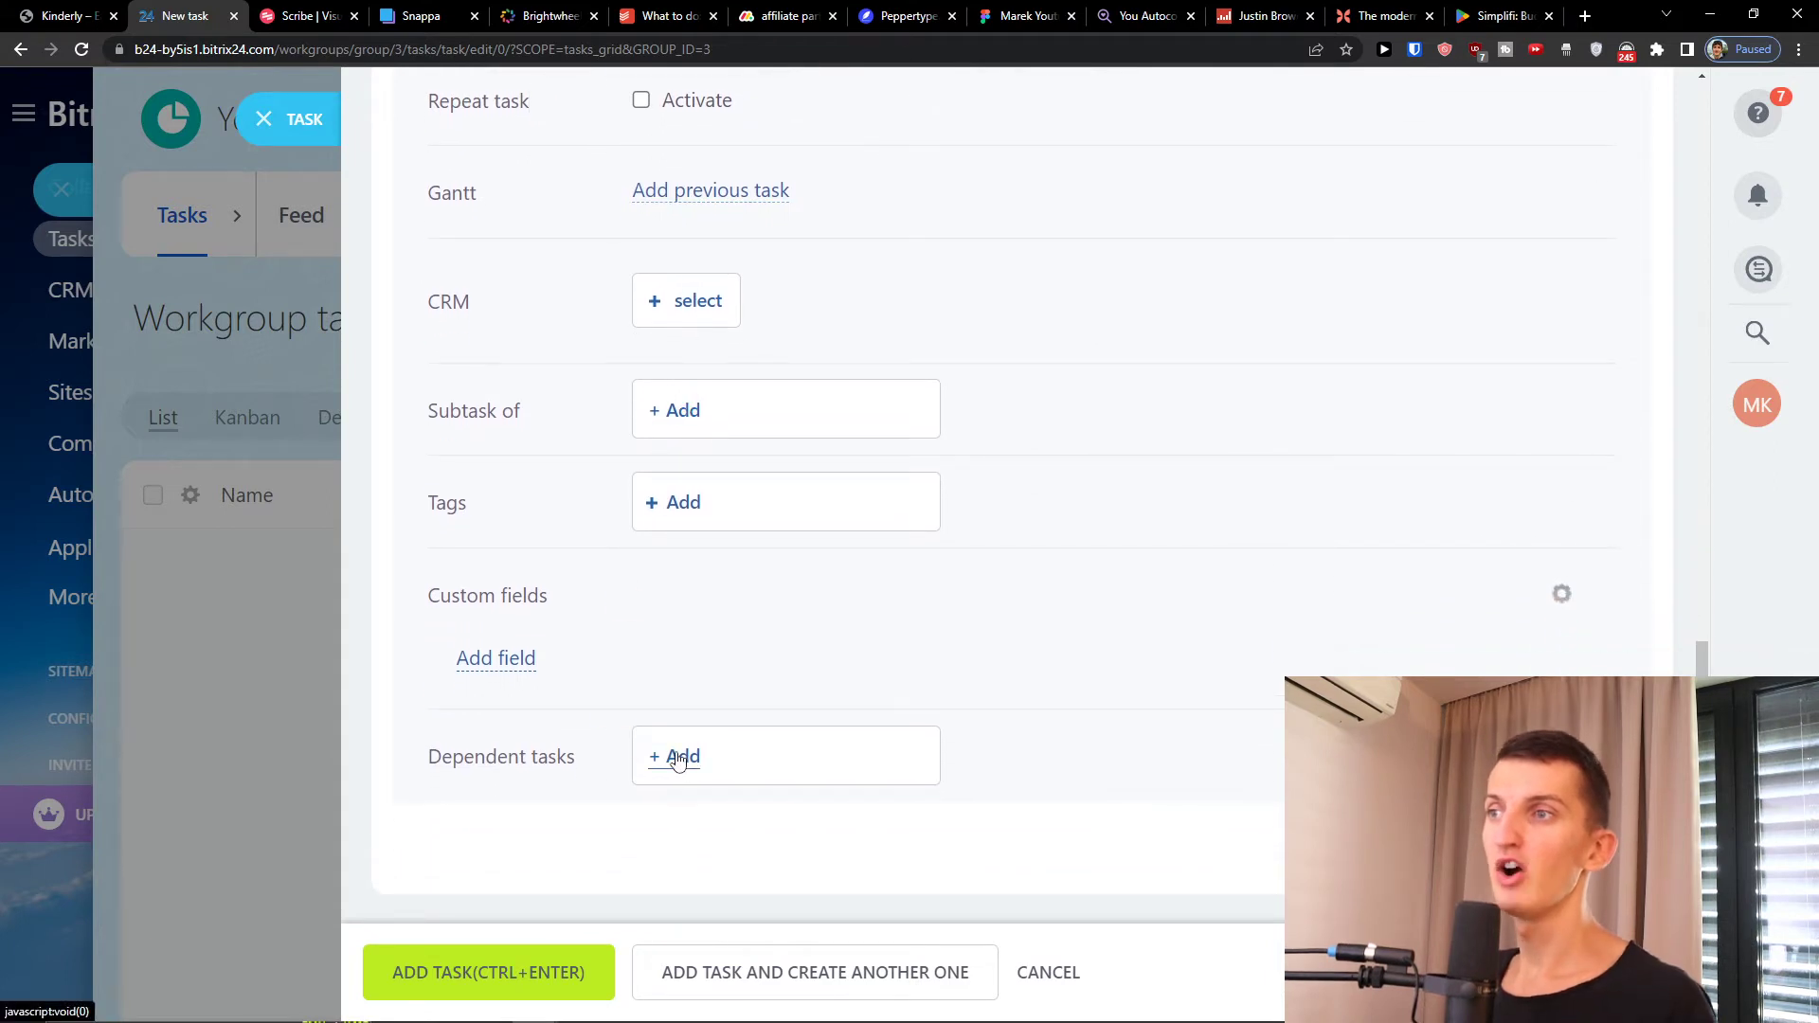
Add Youtube Video [1] as a dependent task
left_click(647, 755)
left_click(648, 839)
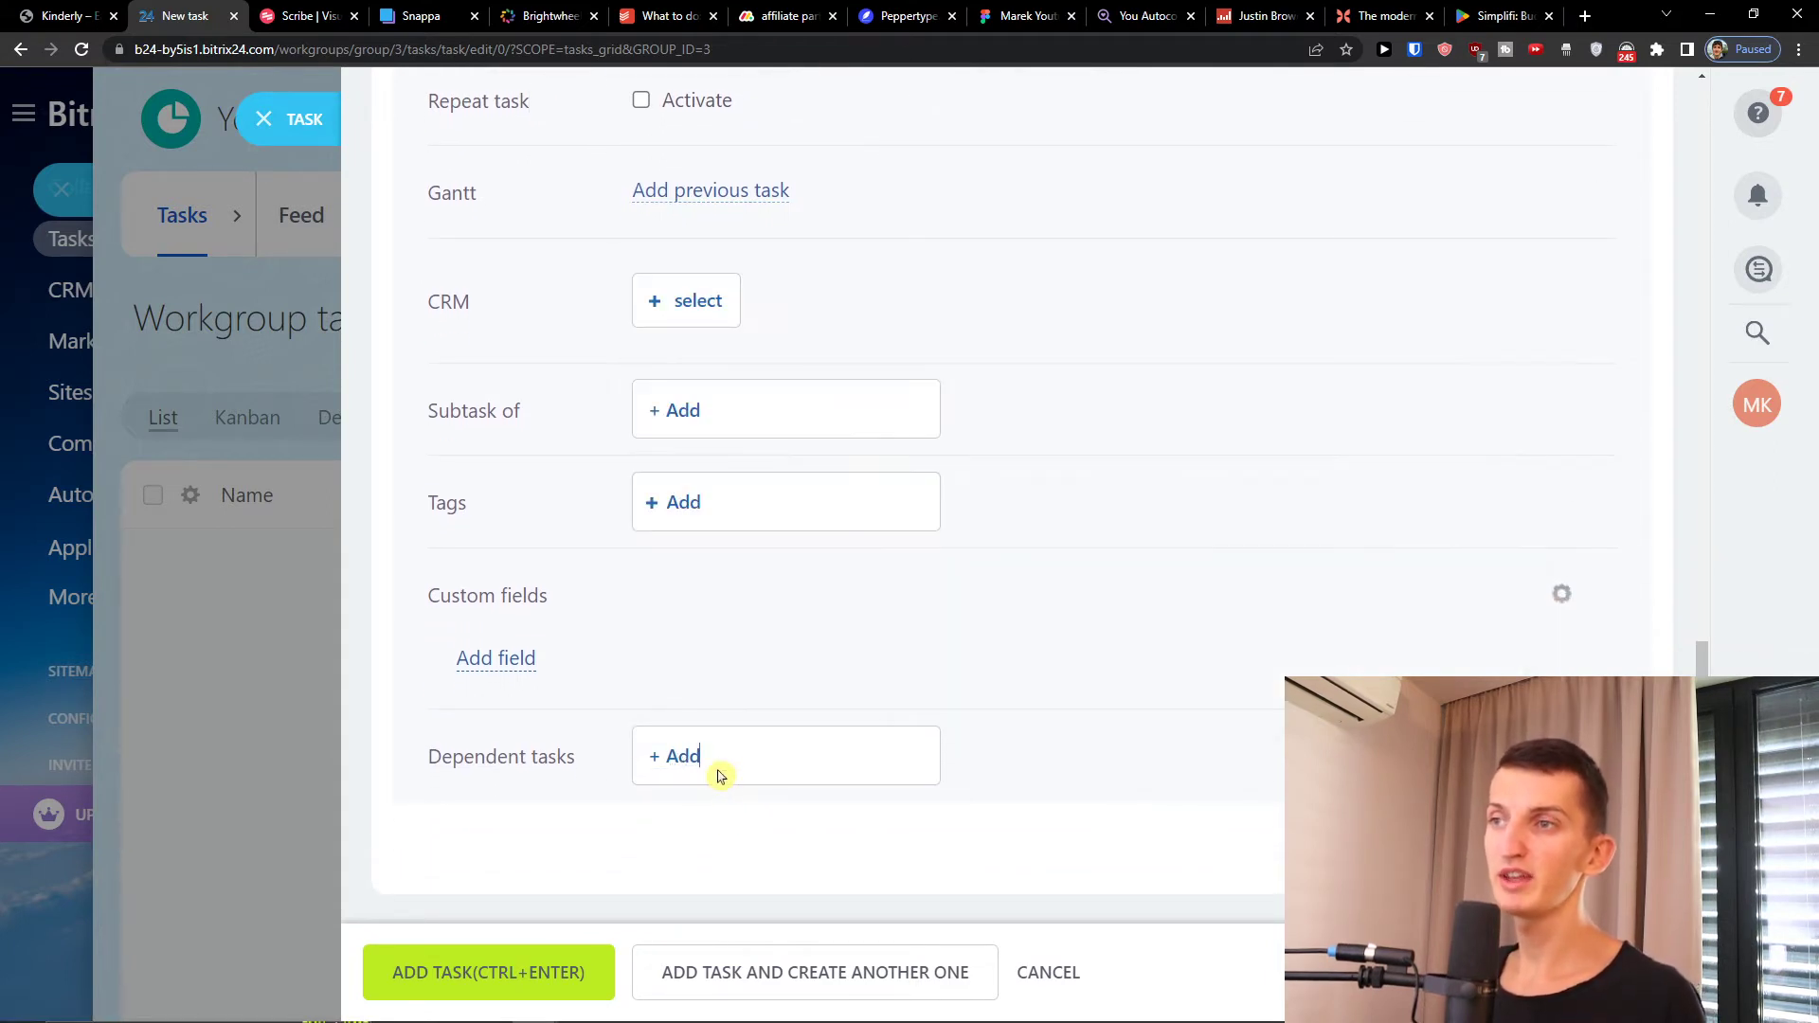
left_click(674, 772)
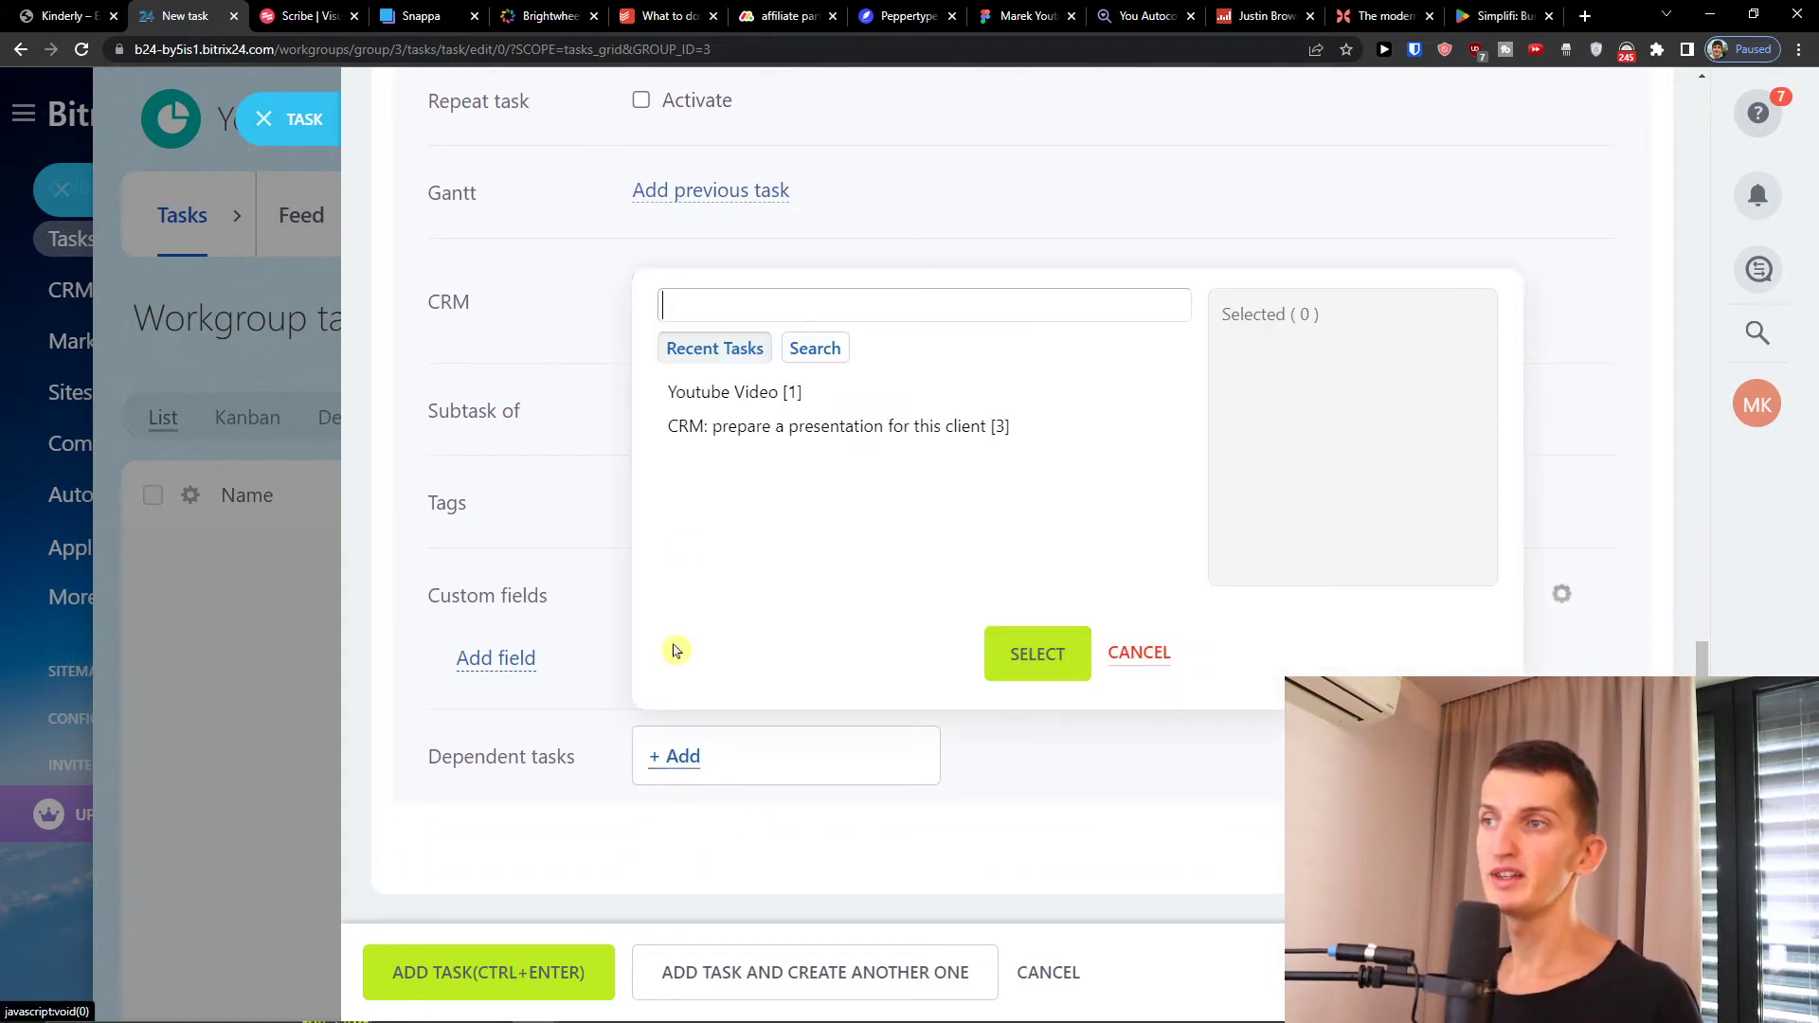
left_click(712, 396)
left_click(1082, 663)
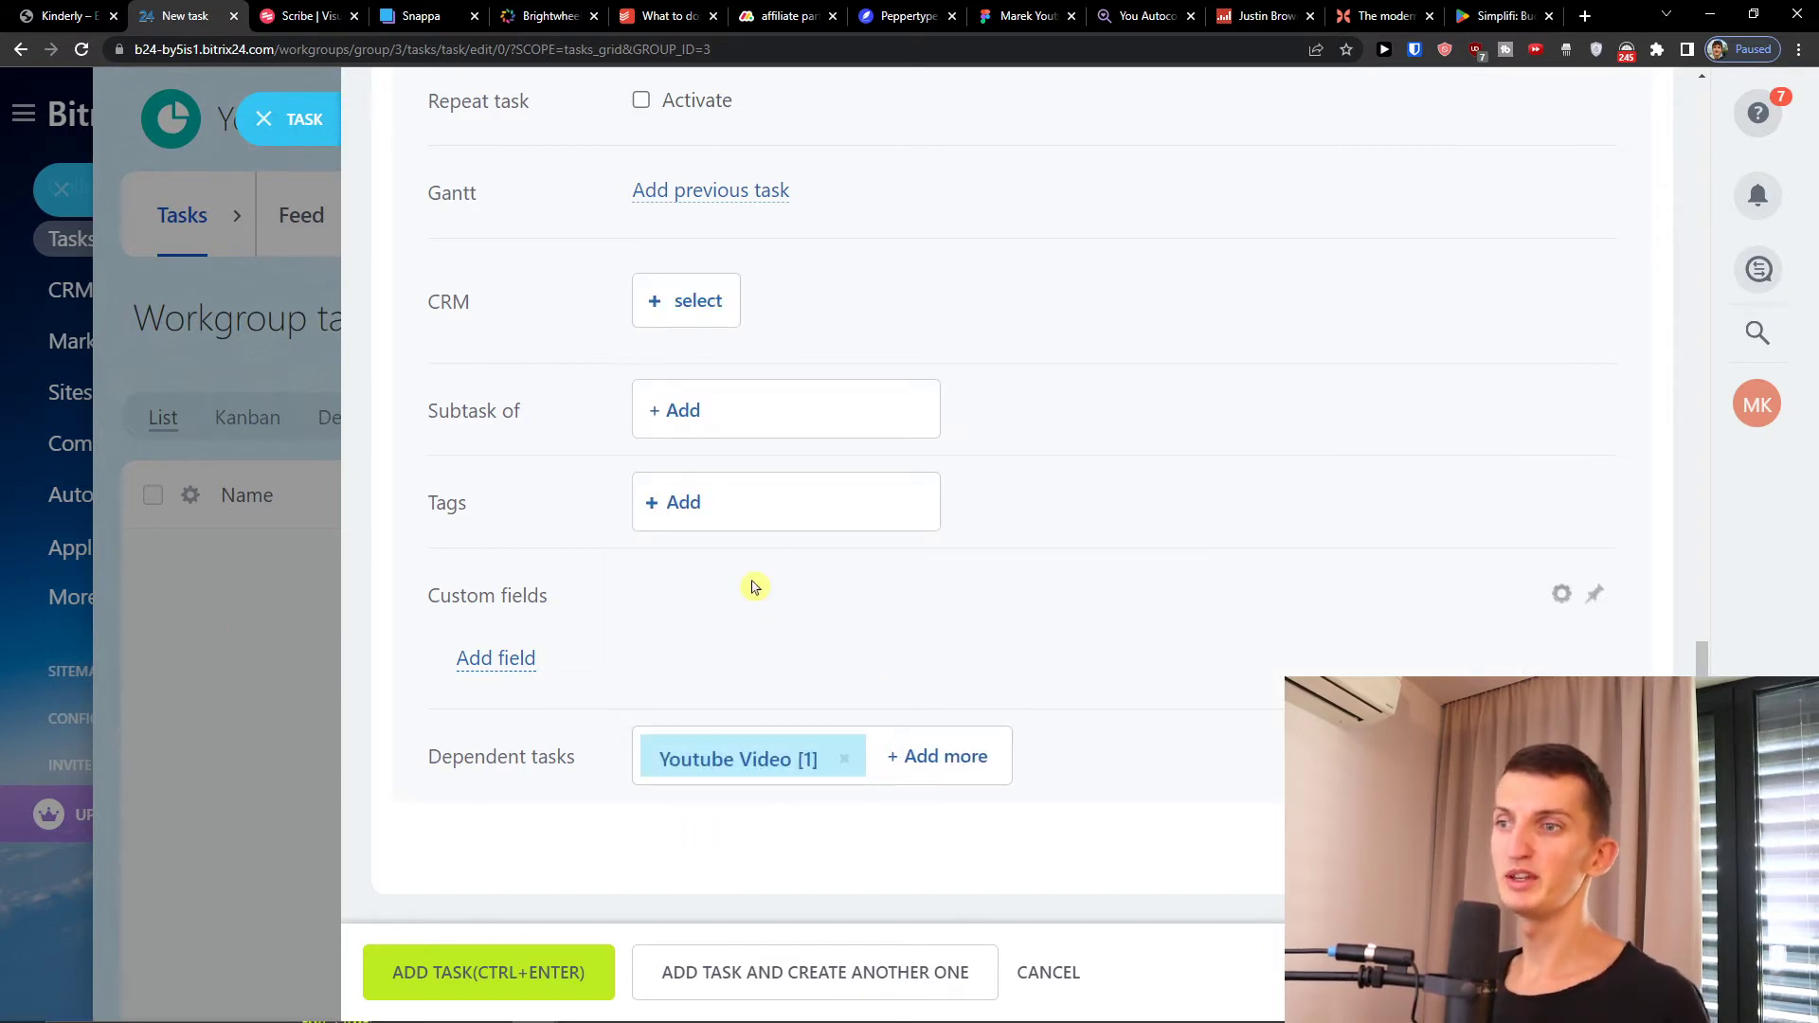
Save the Youtube Marketing Video task into the project
scroll(948, 557, "up", 10)
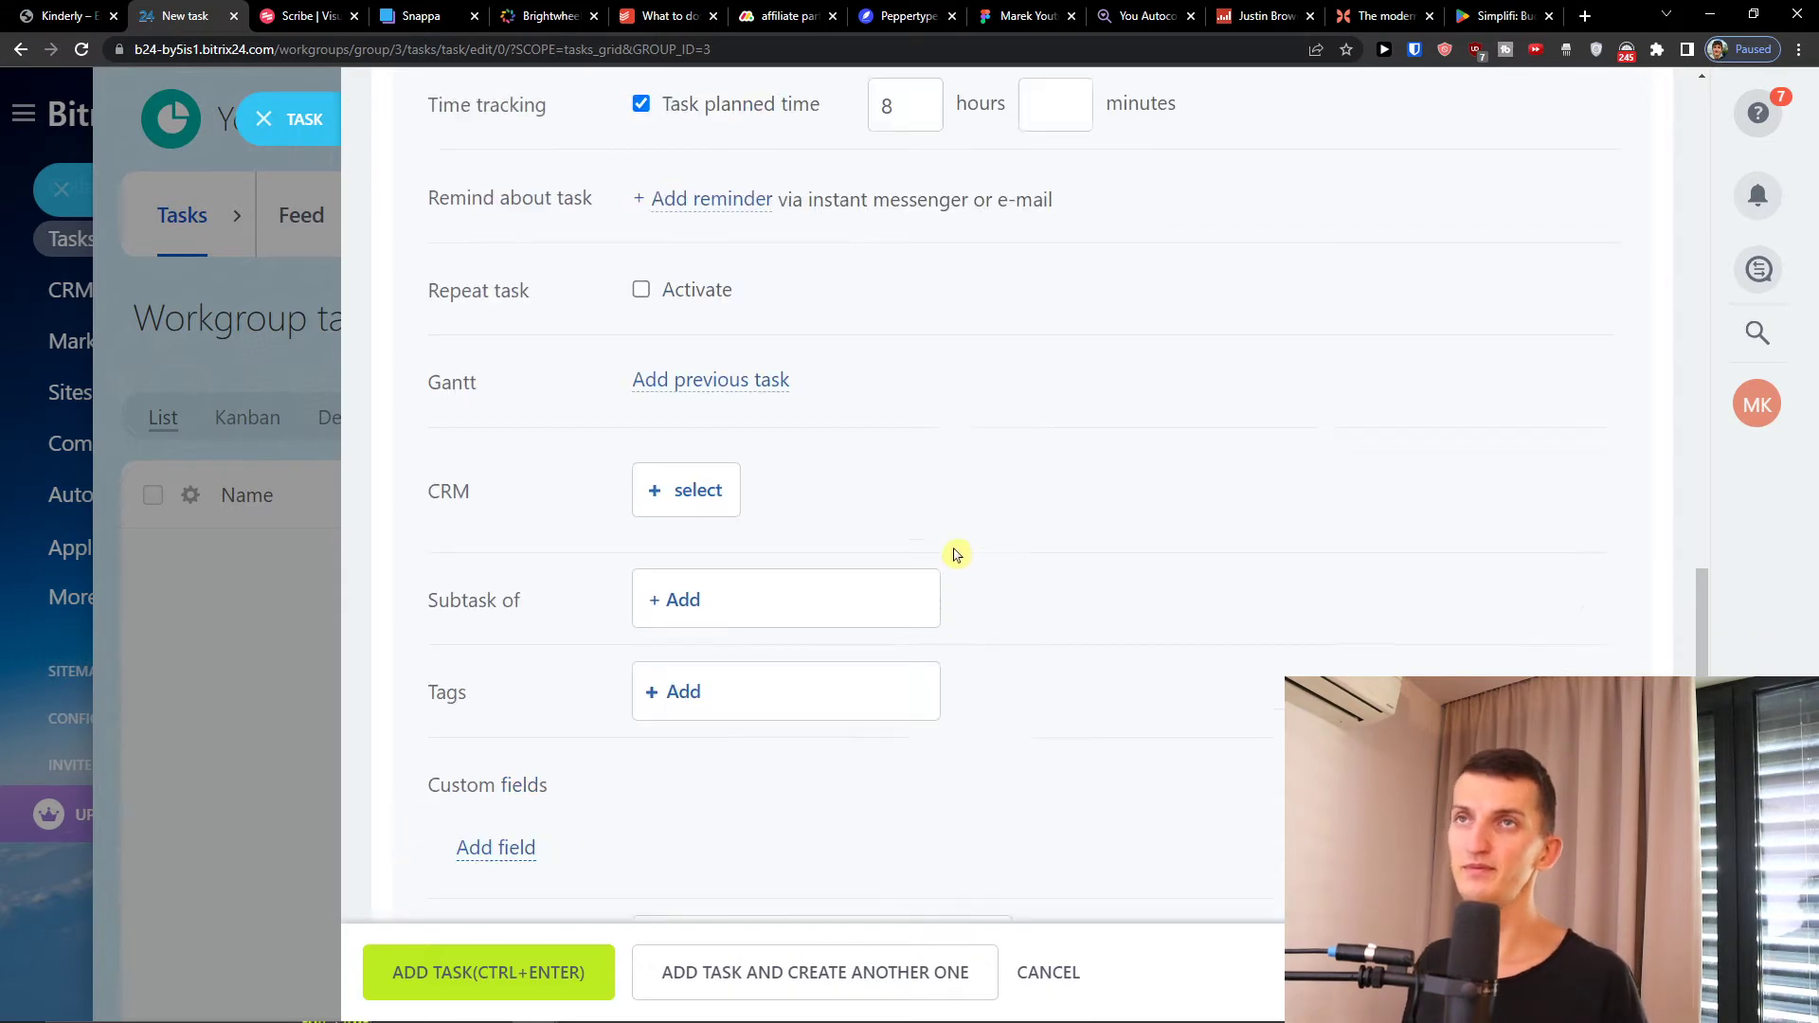
scroll(976, 554, "up", 2)
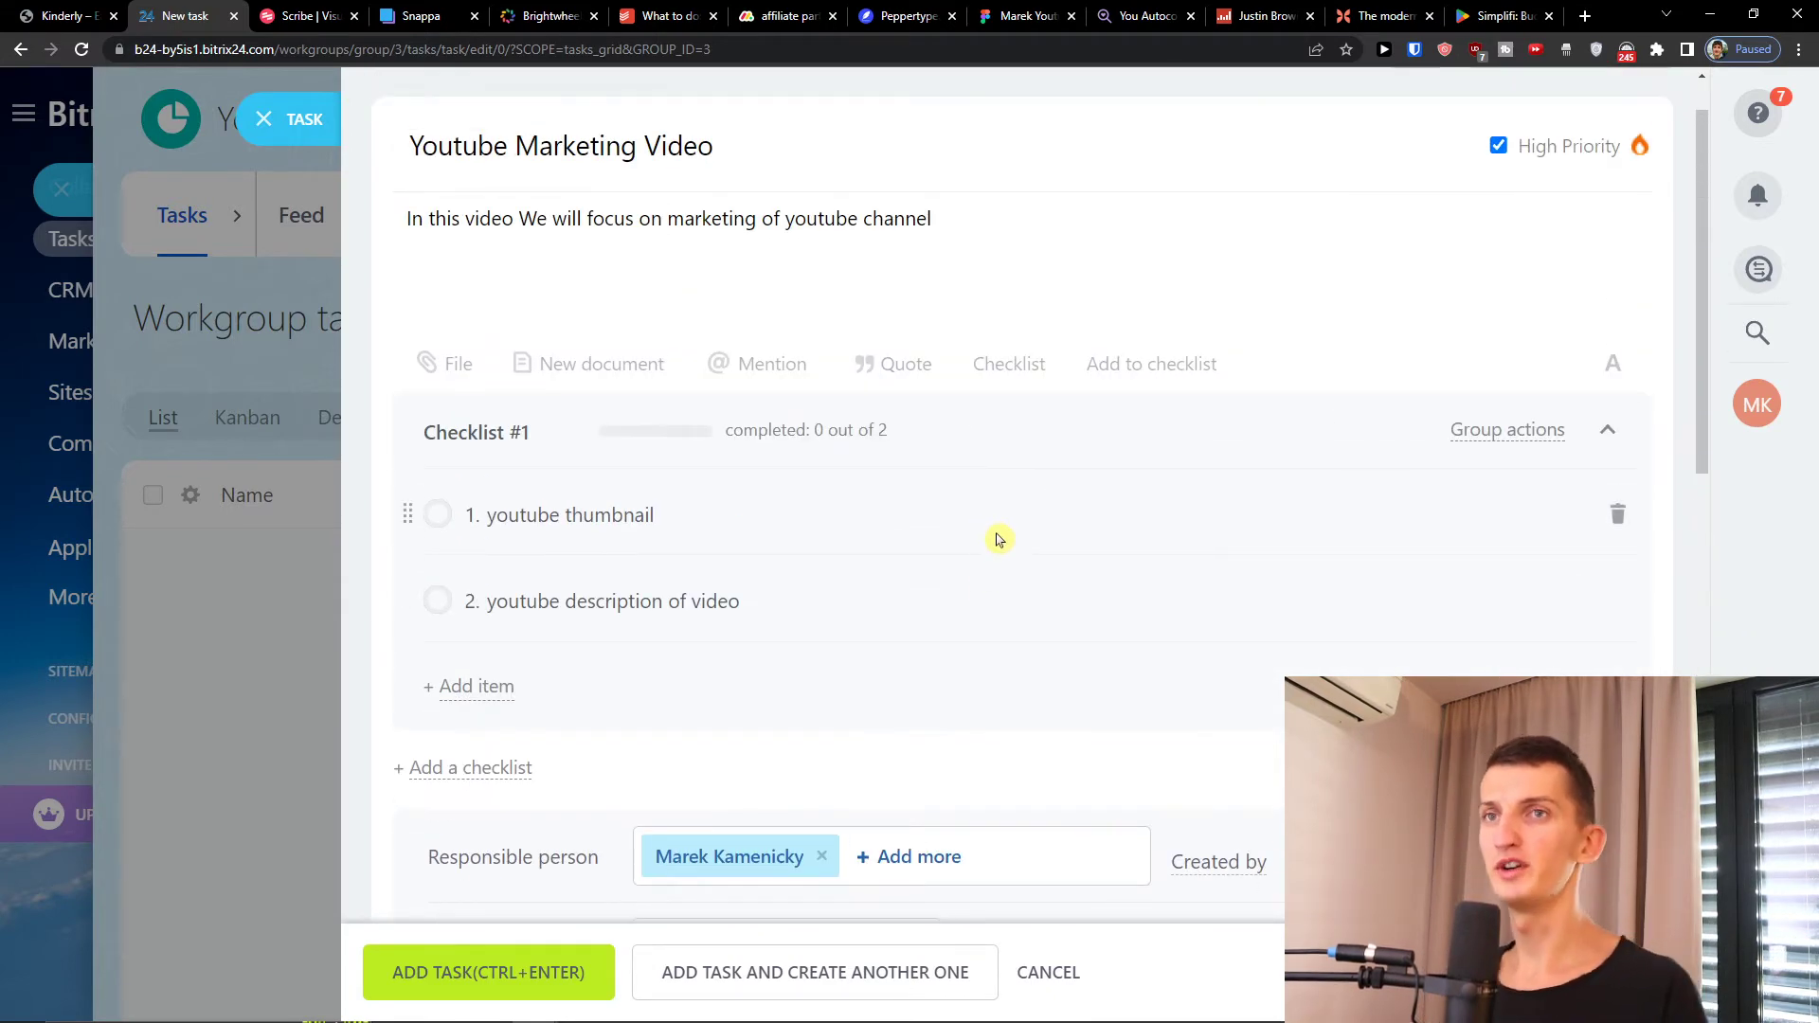
scroll(995, 536, "down", 10)
scroll(751, 853, "down", 2)
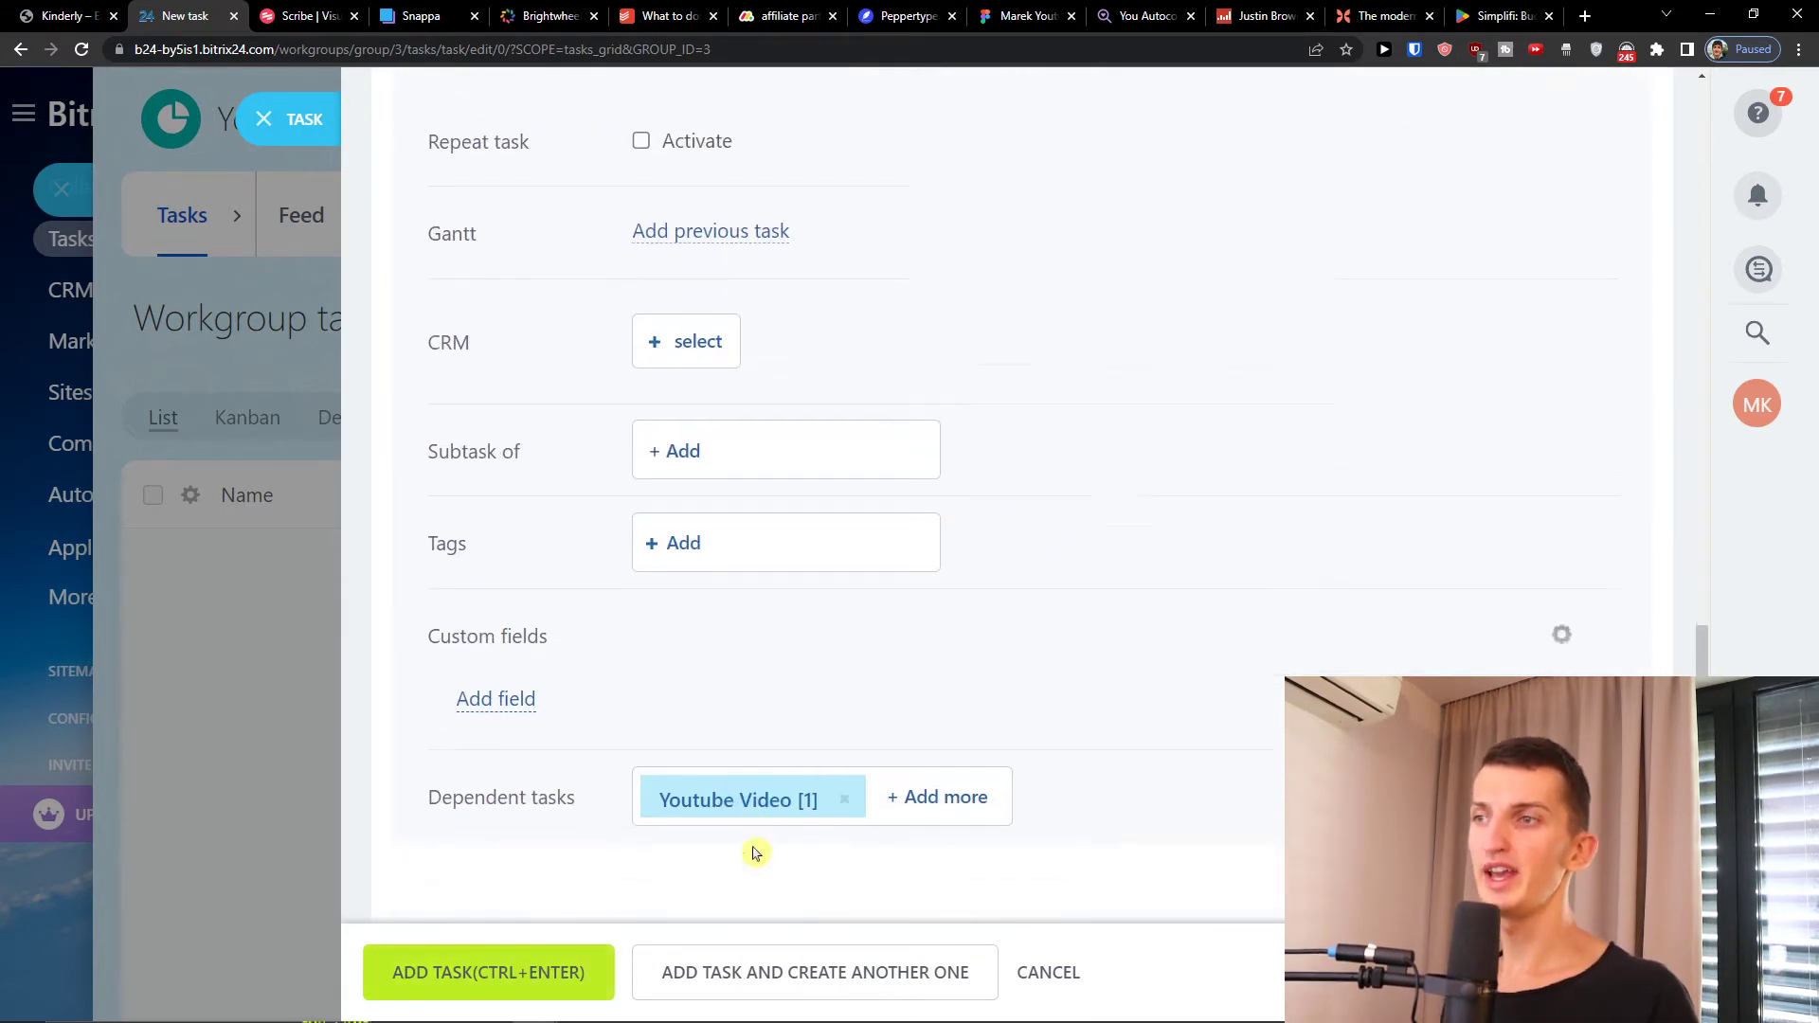
left_click(506, 976)
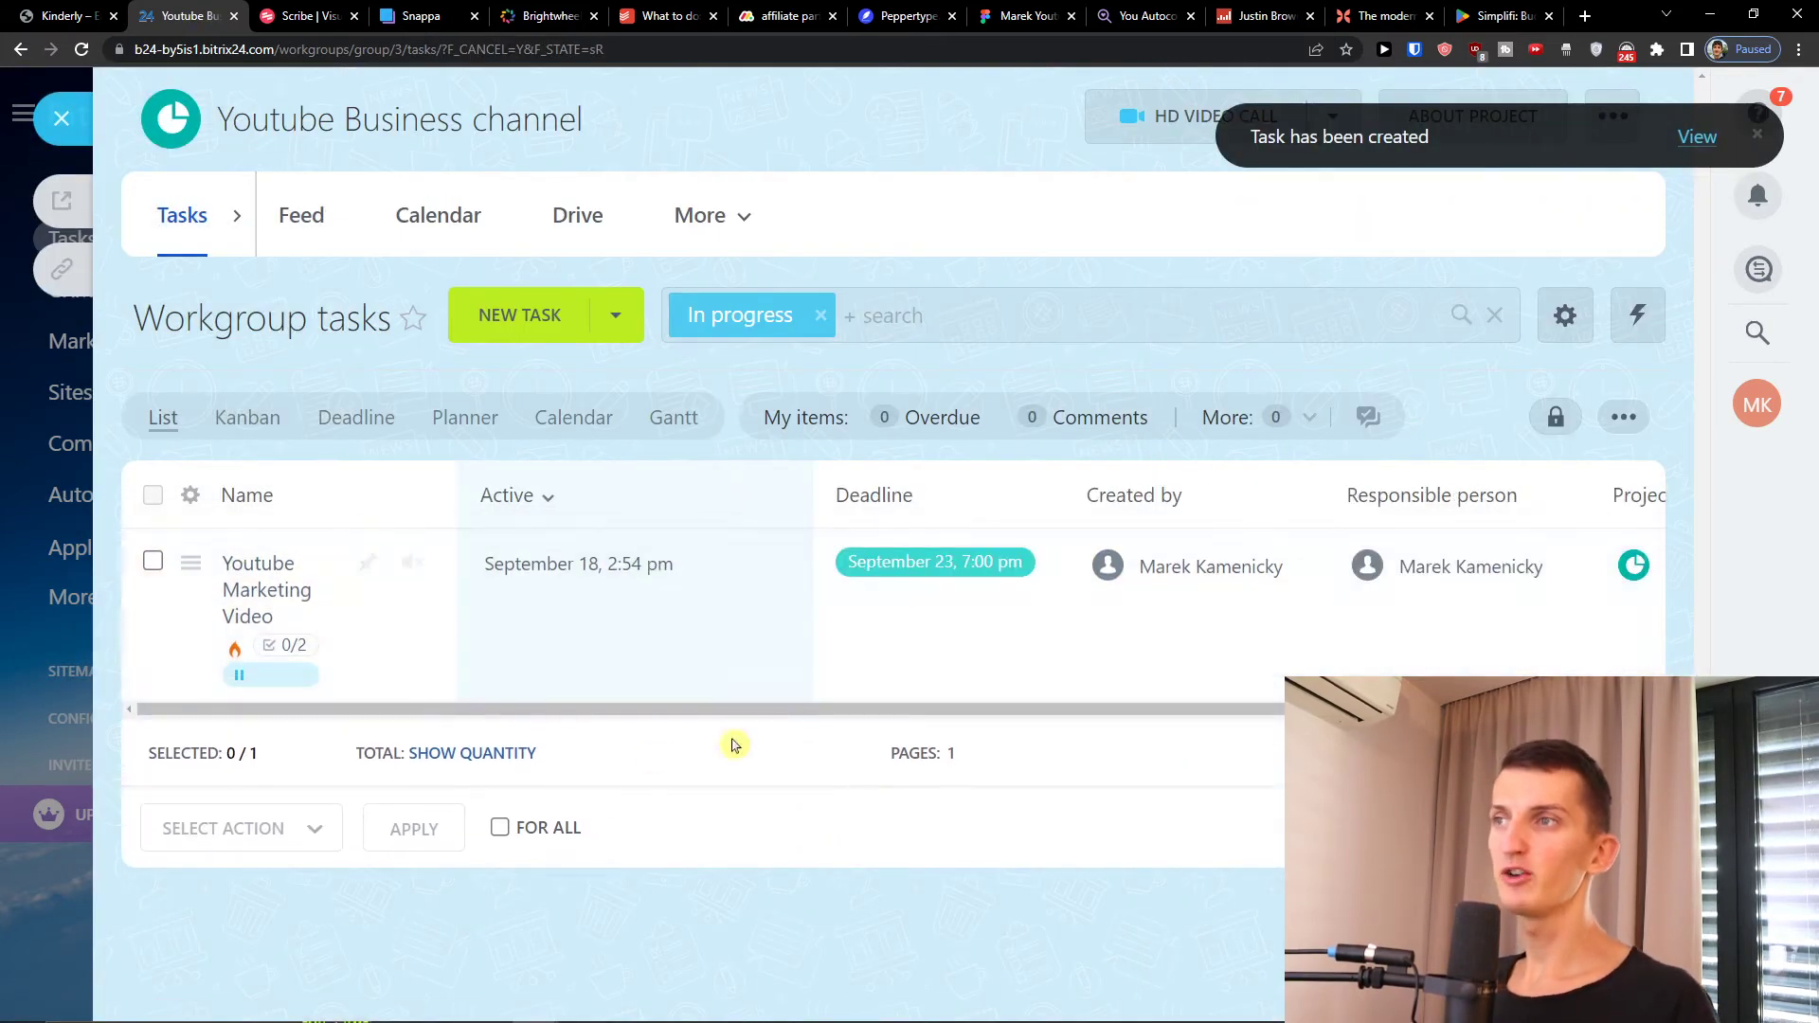
Show the project's tasks as a Kanban board using the Youtube Channel stage view
left_click_drag(652, 713, 507, 589)
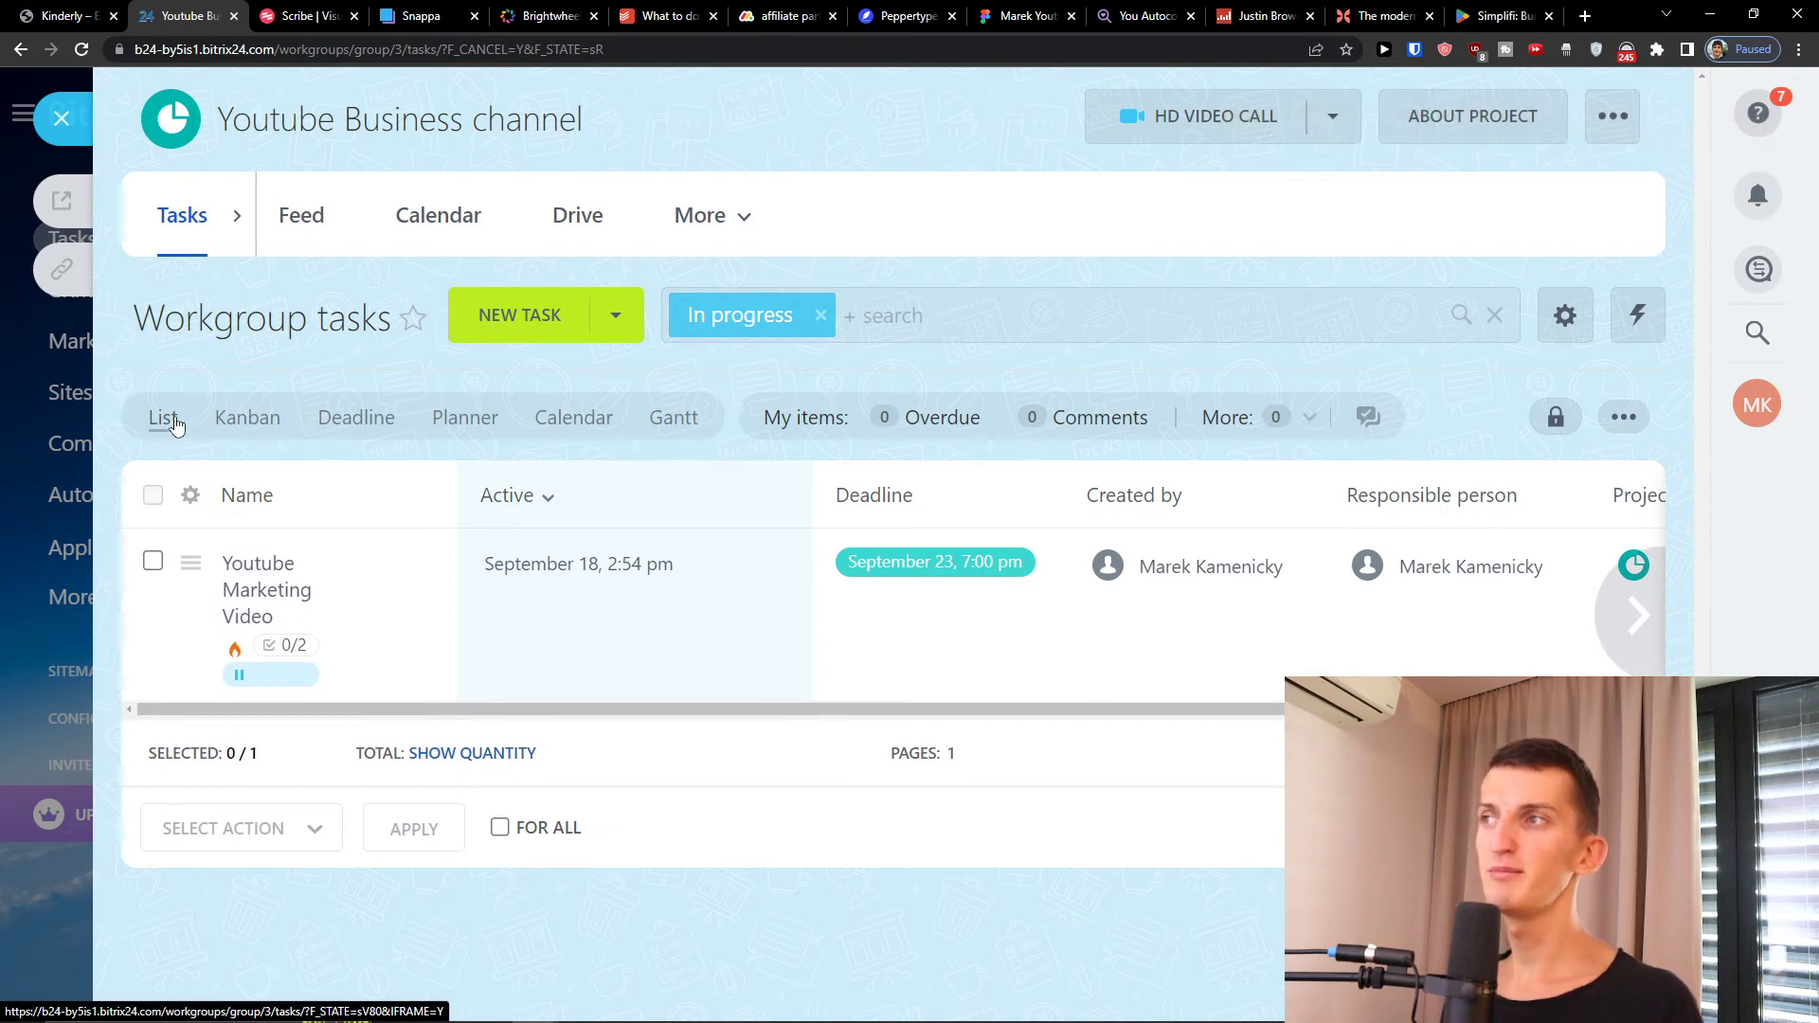
left_click(236, 427)
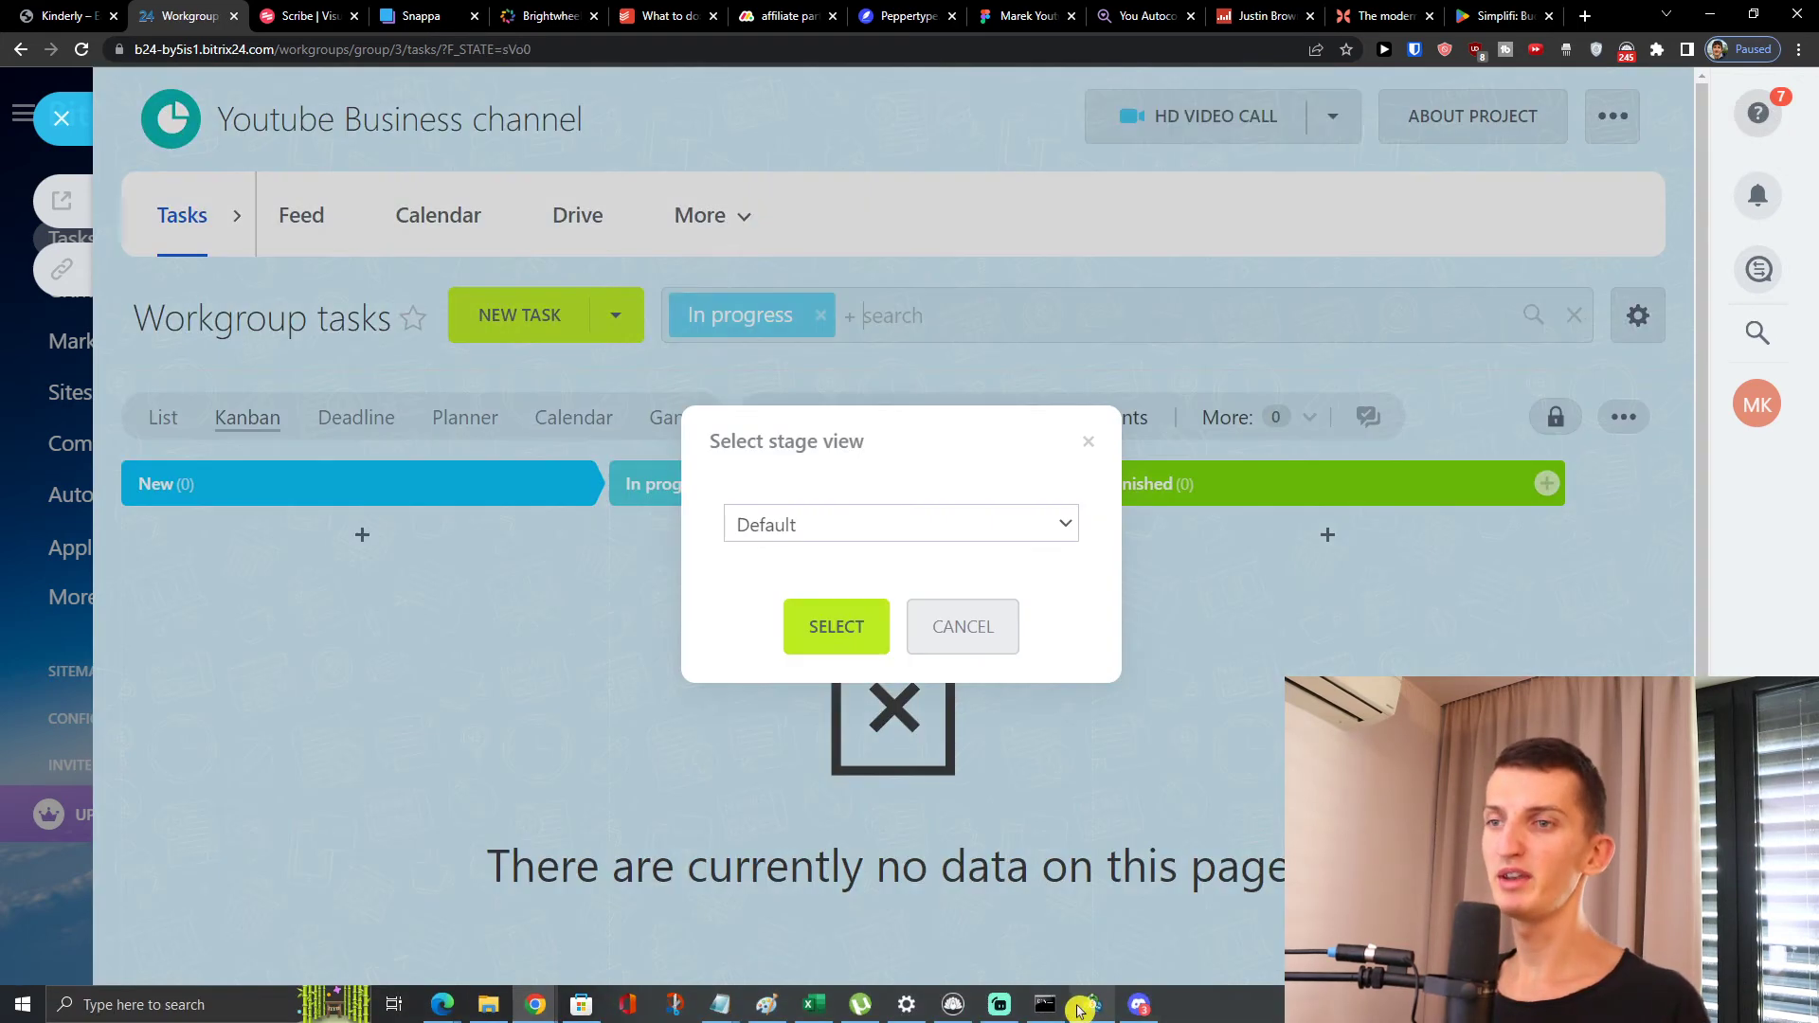
left_click(824, 530)
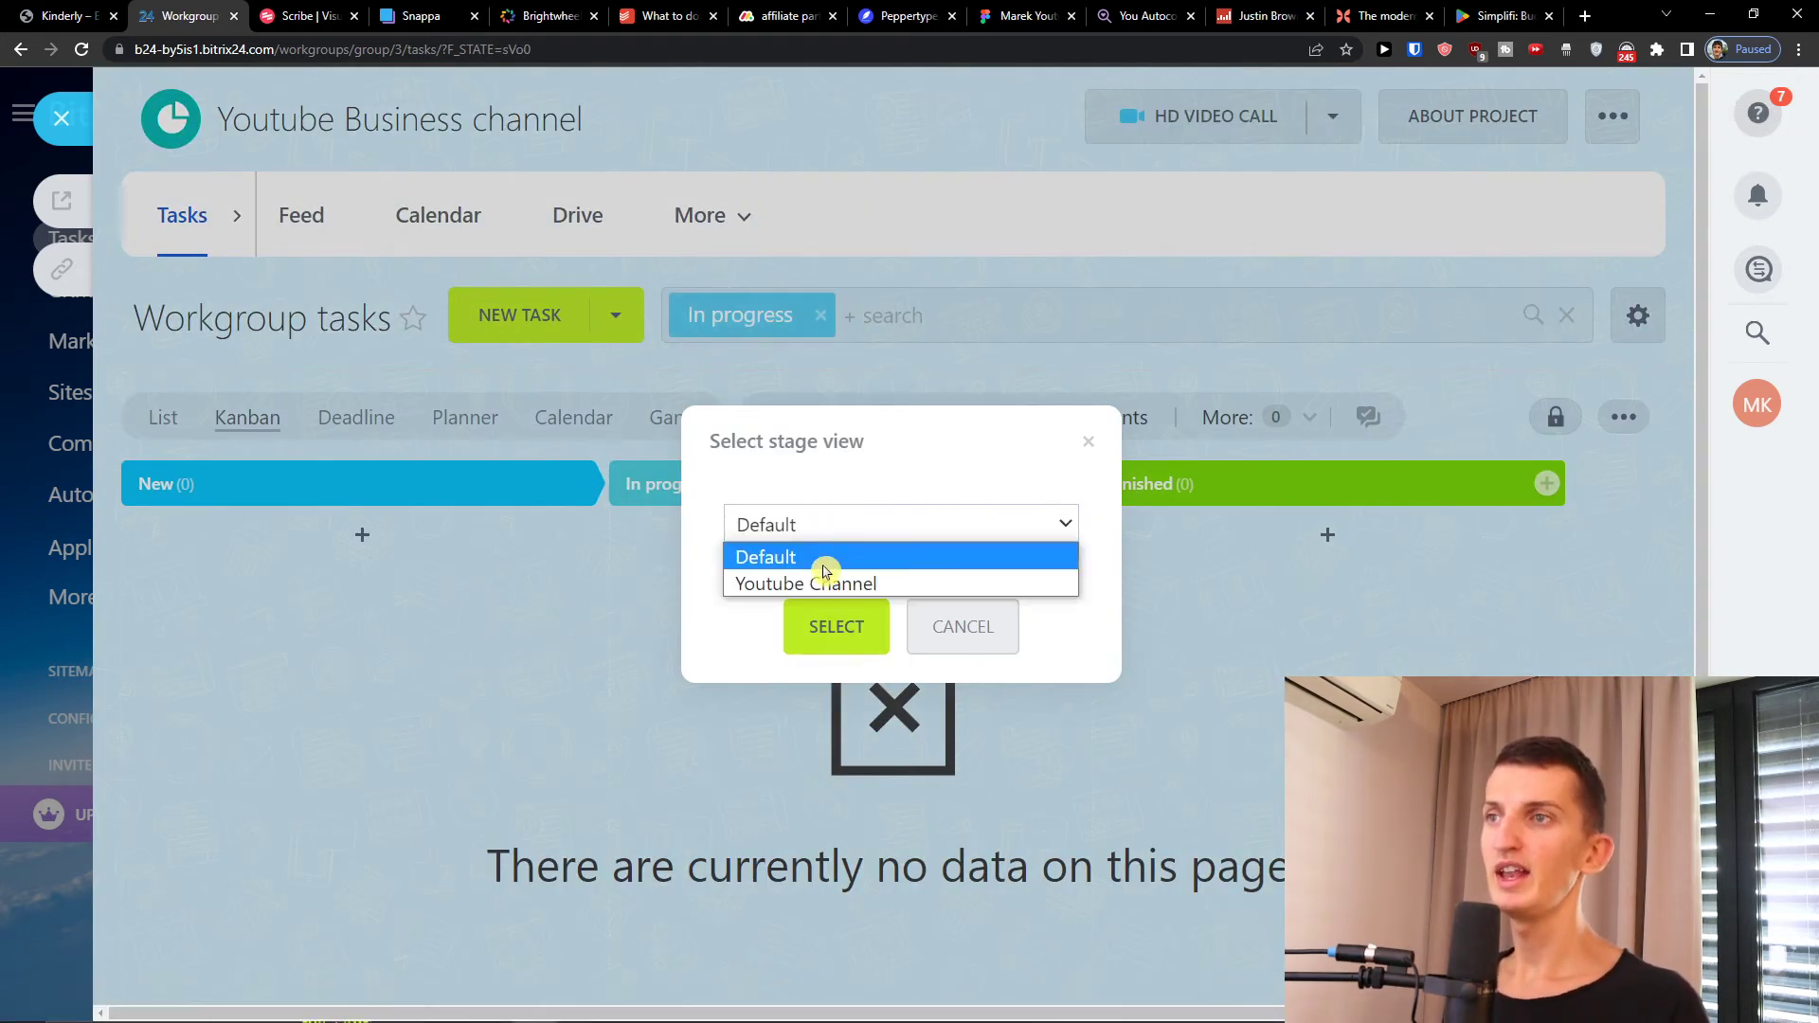
left_click(812, 524)
left_click(812, 524)
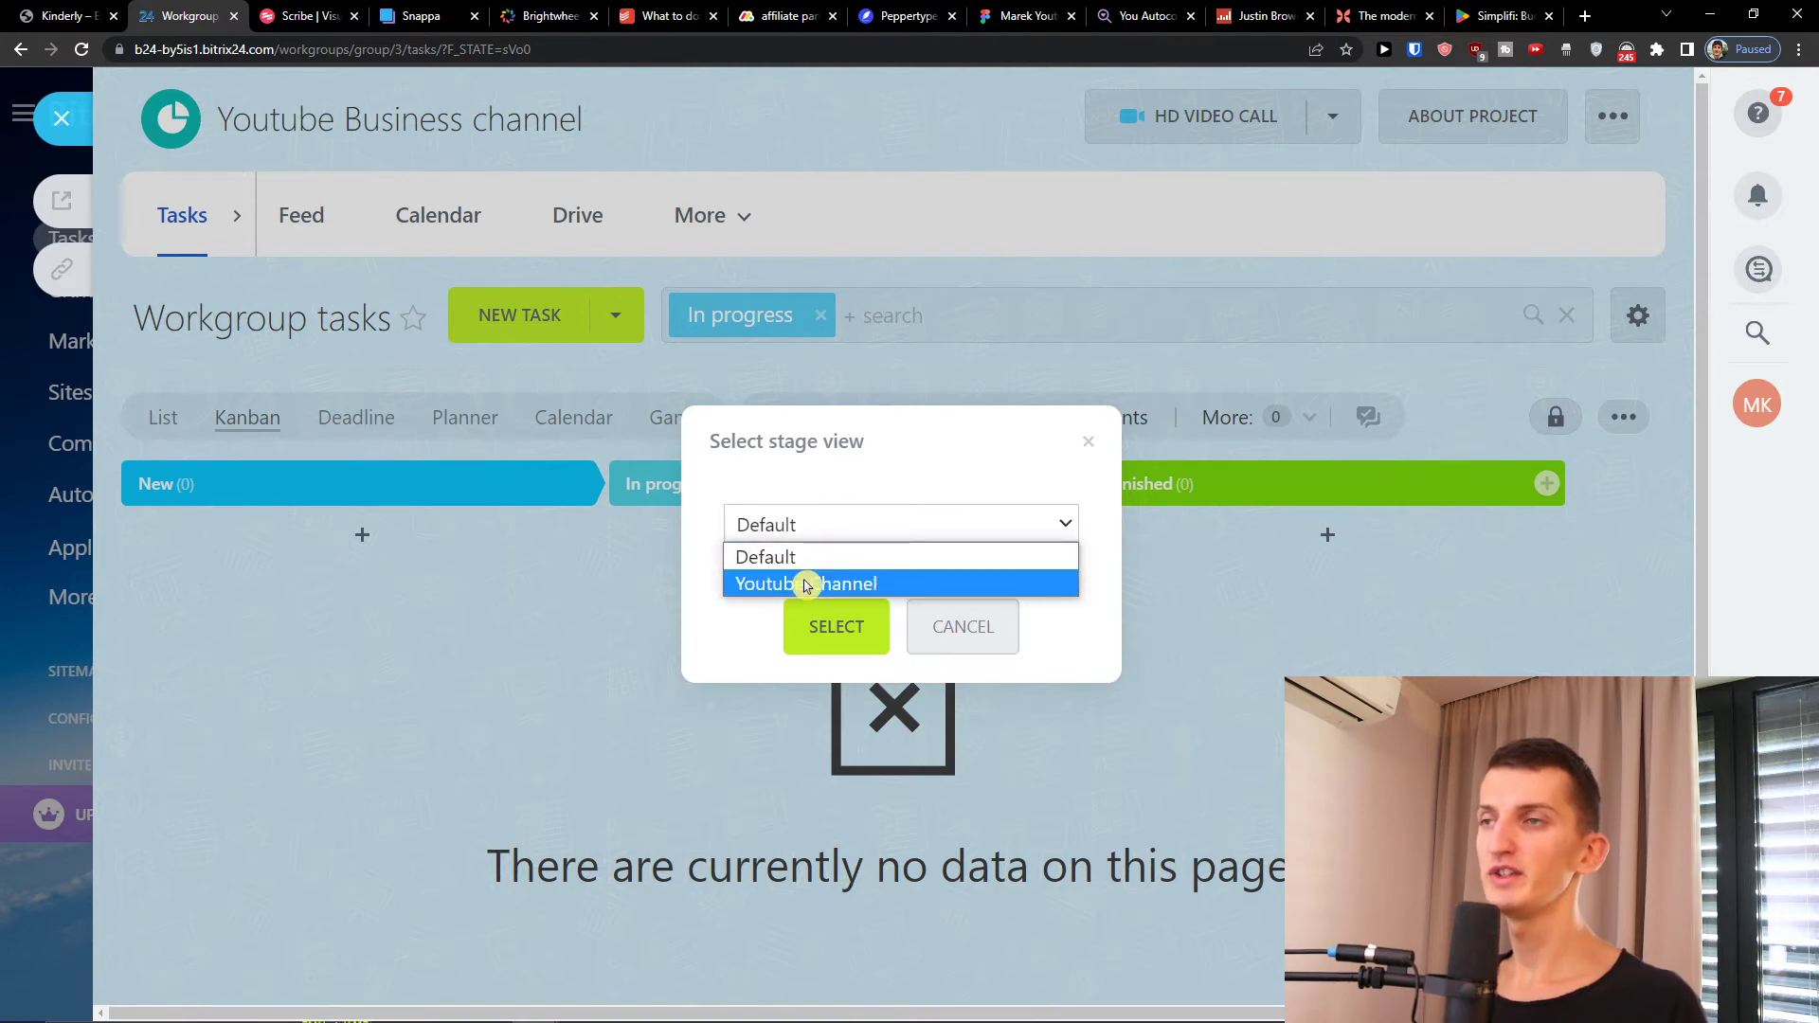
left_click(805, 585)
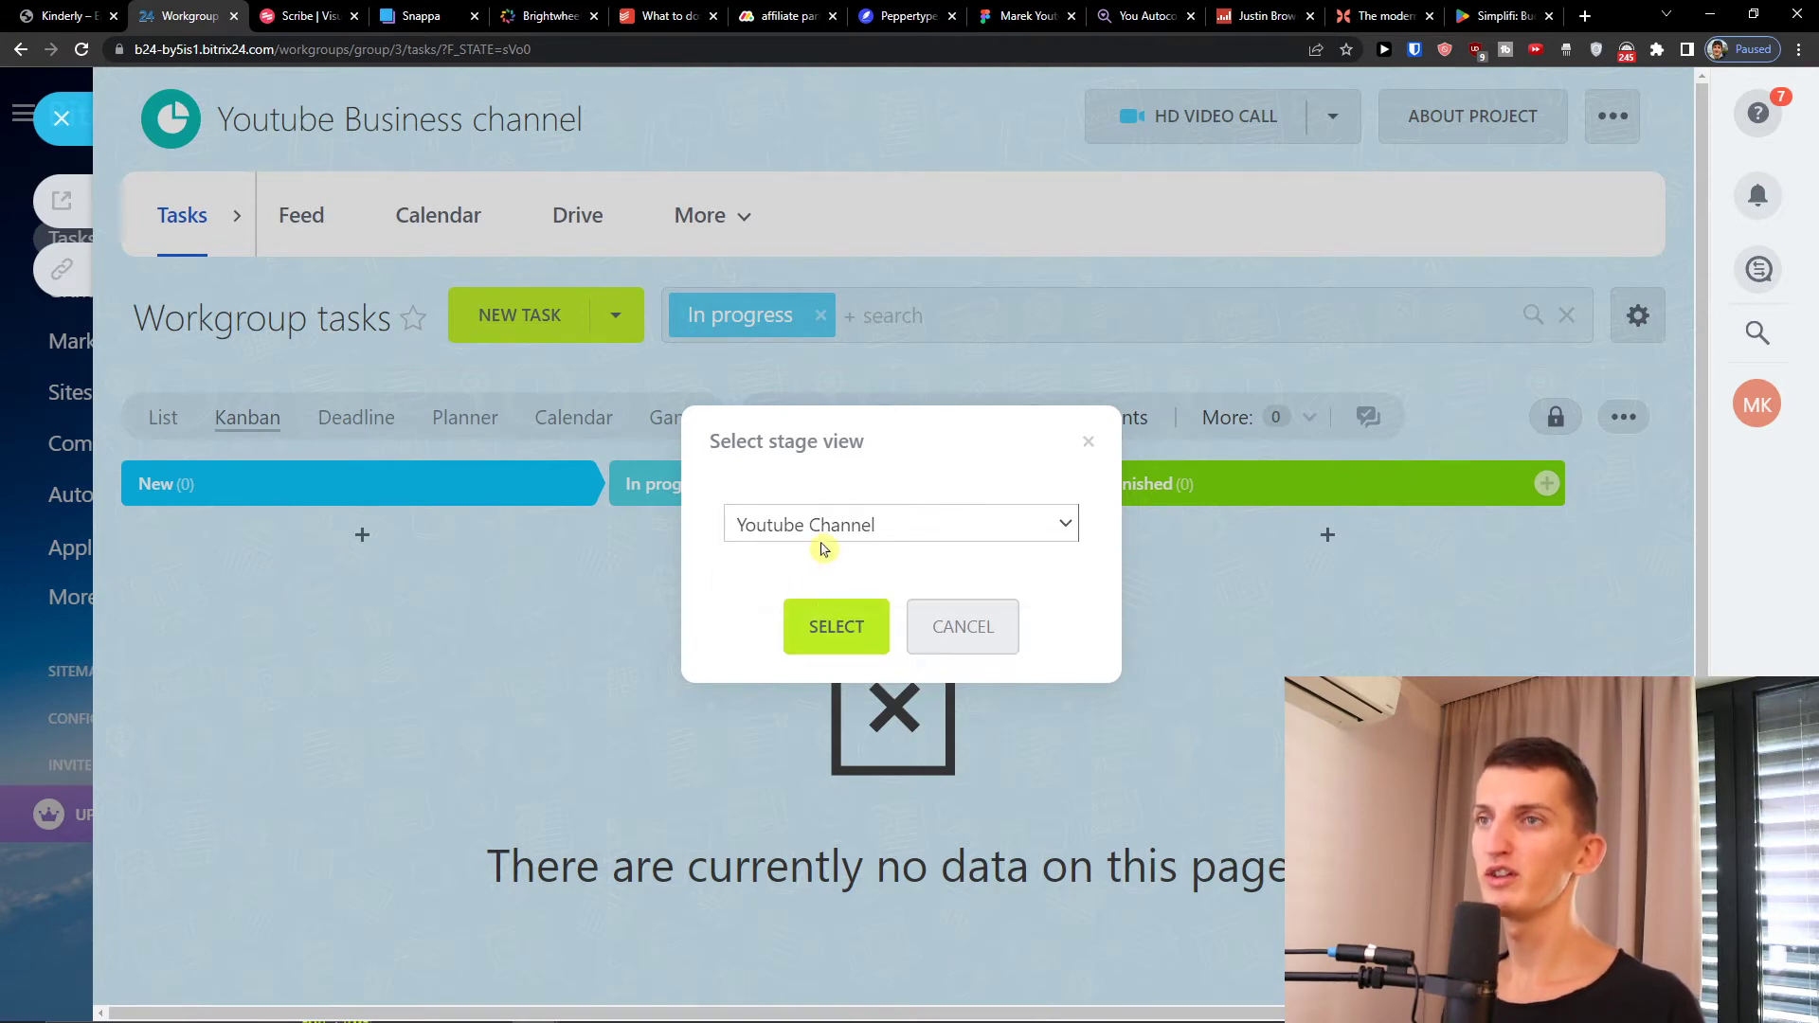
left_click(837, 626)
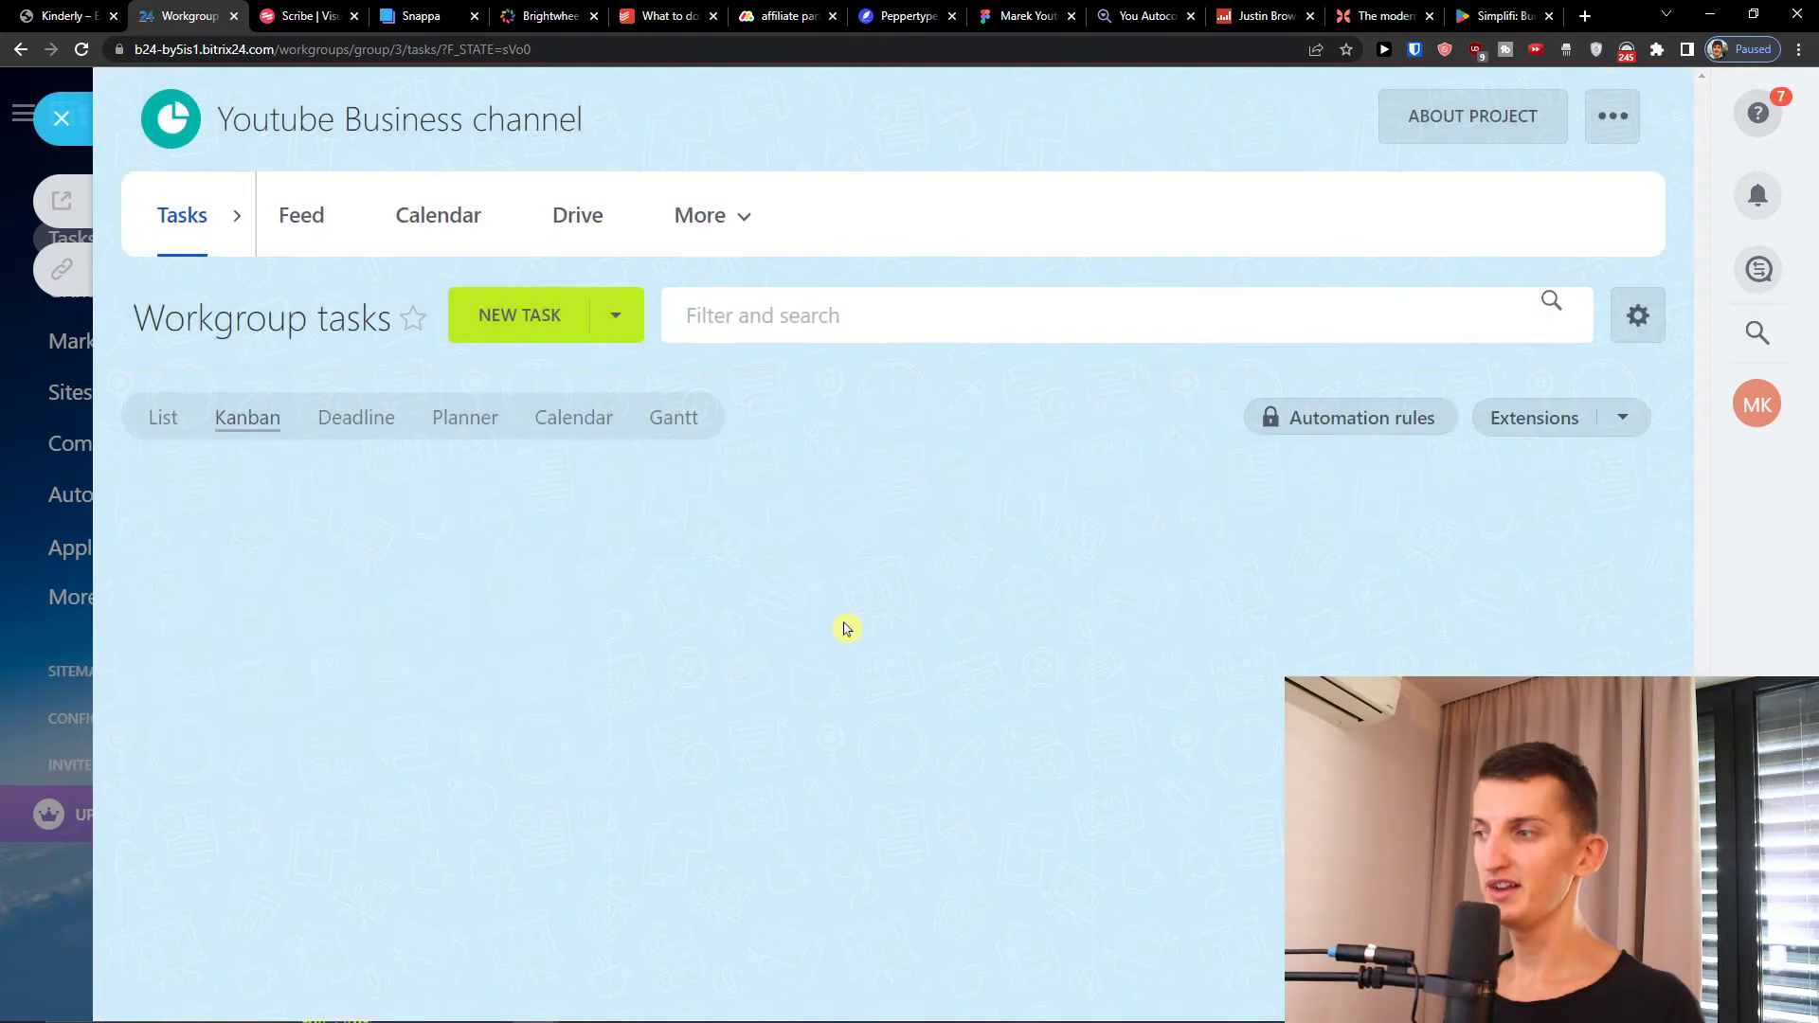
Move Youtube Marketing Video into In progress and look over the board's stage options
left_click_drag(525, 646, 799, 629)
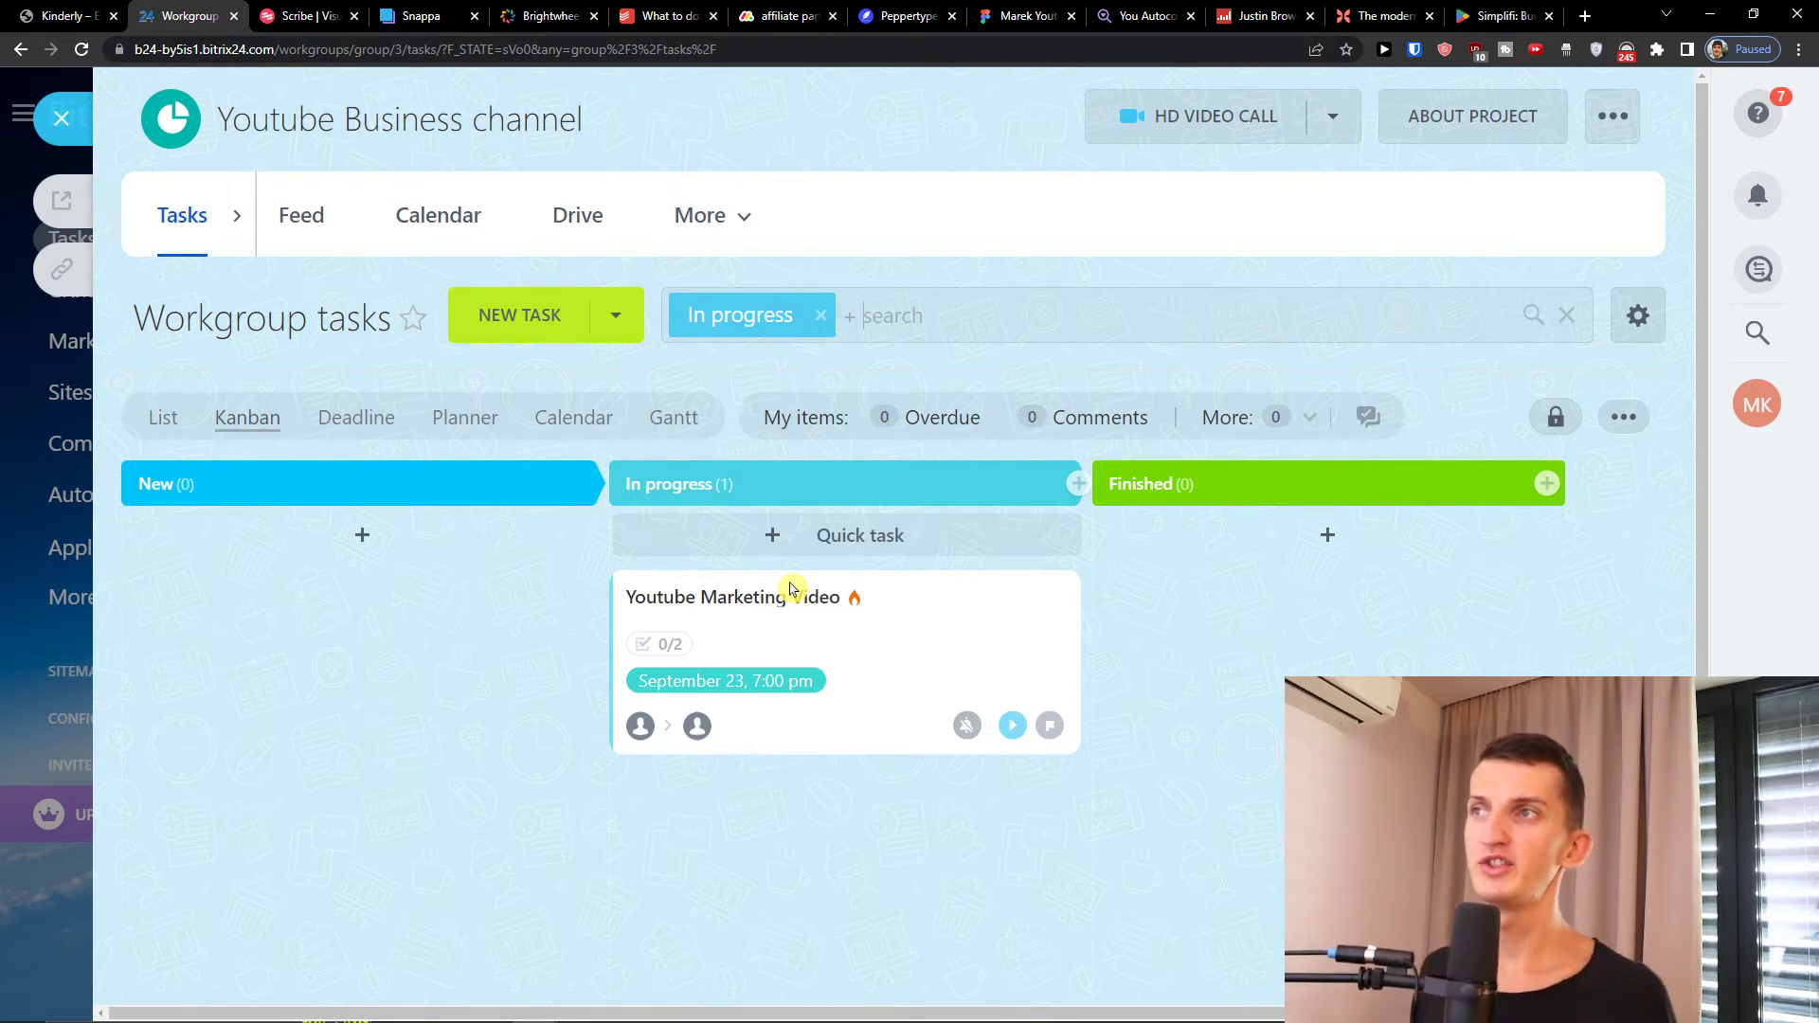
left_click(1623, 434)
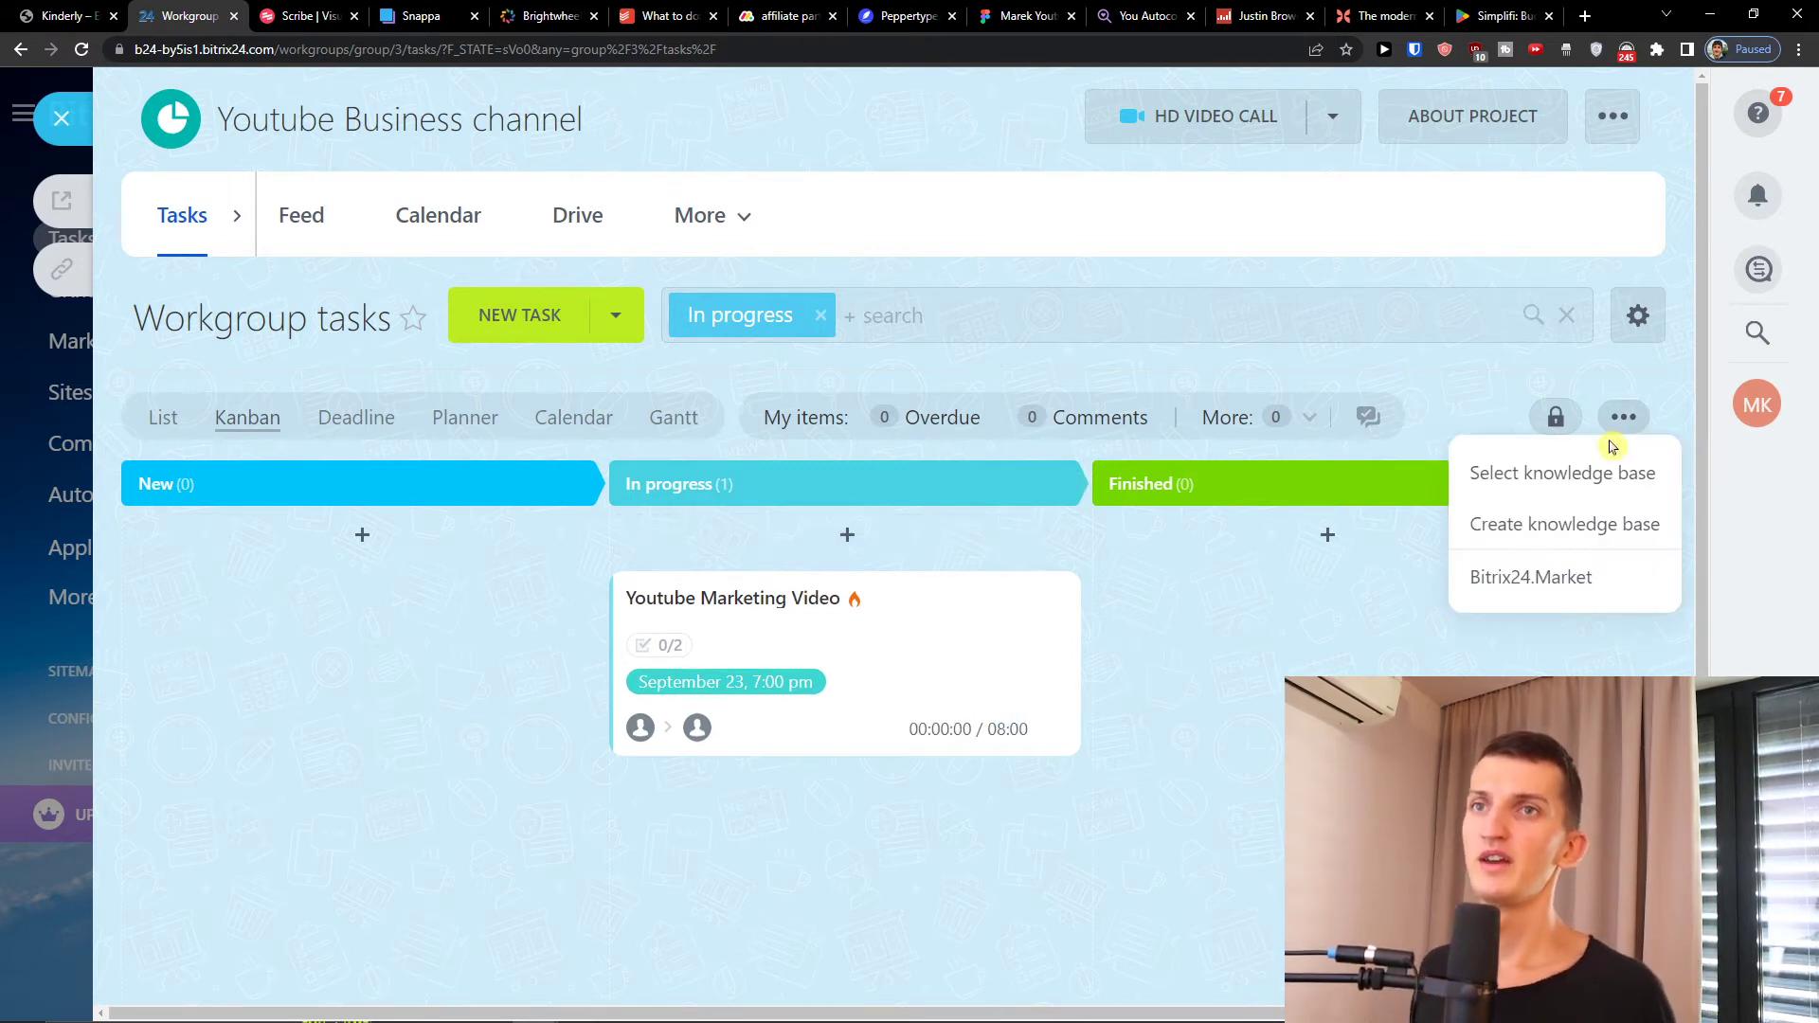
left_click(1260, 481)
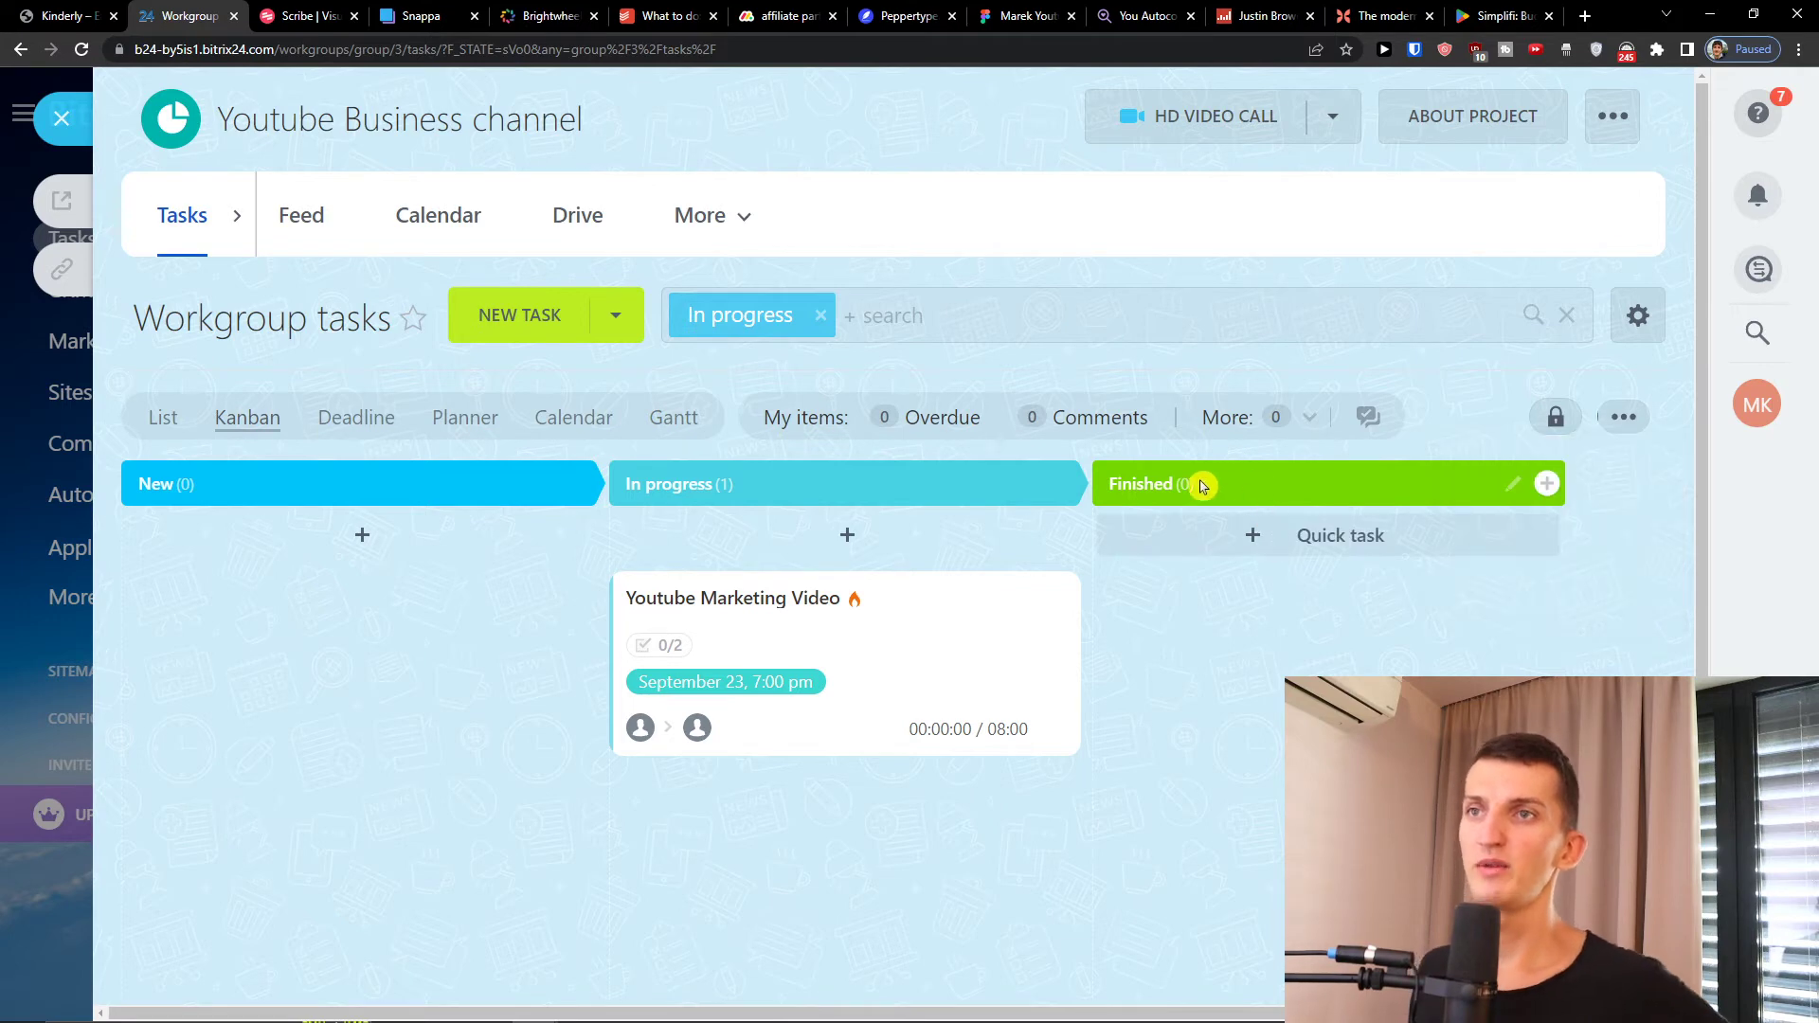
left_click(1521, 485)
left_click(1281, 626)
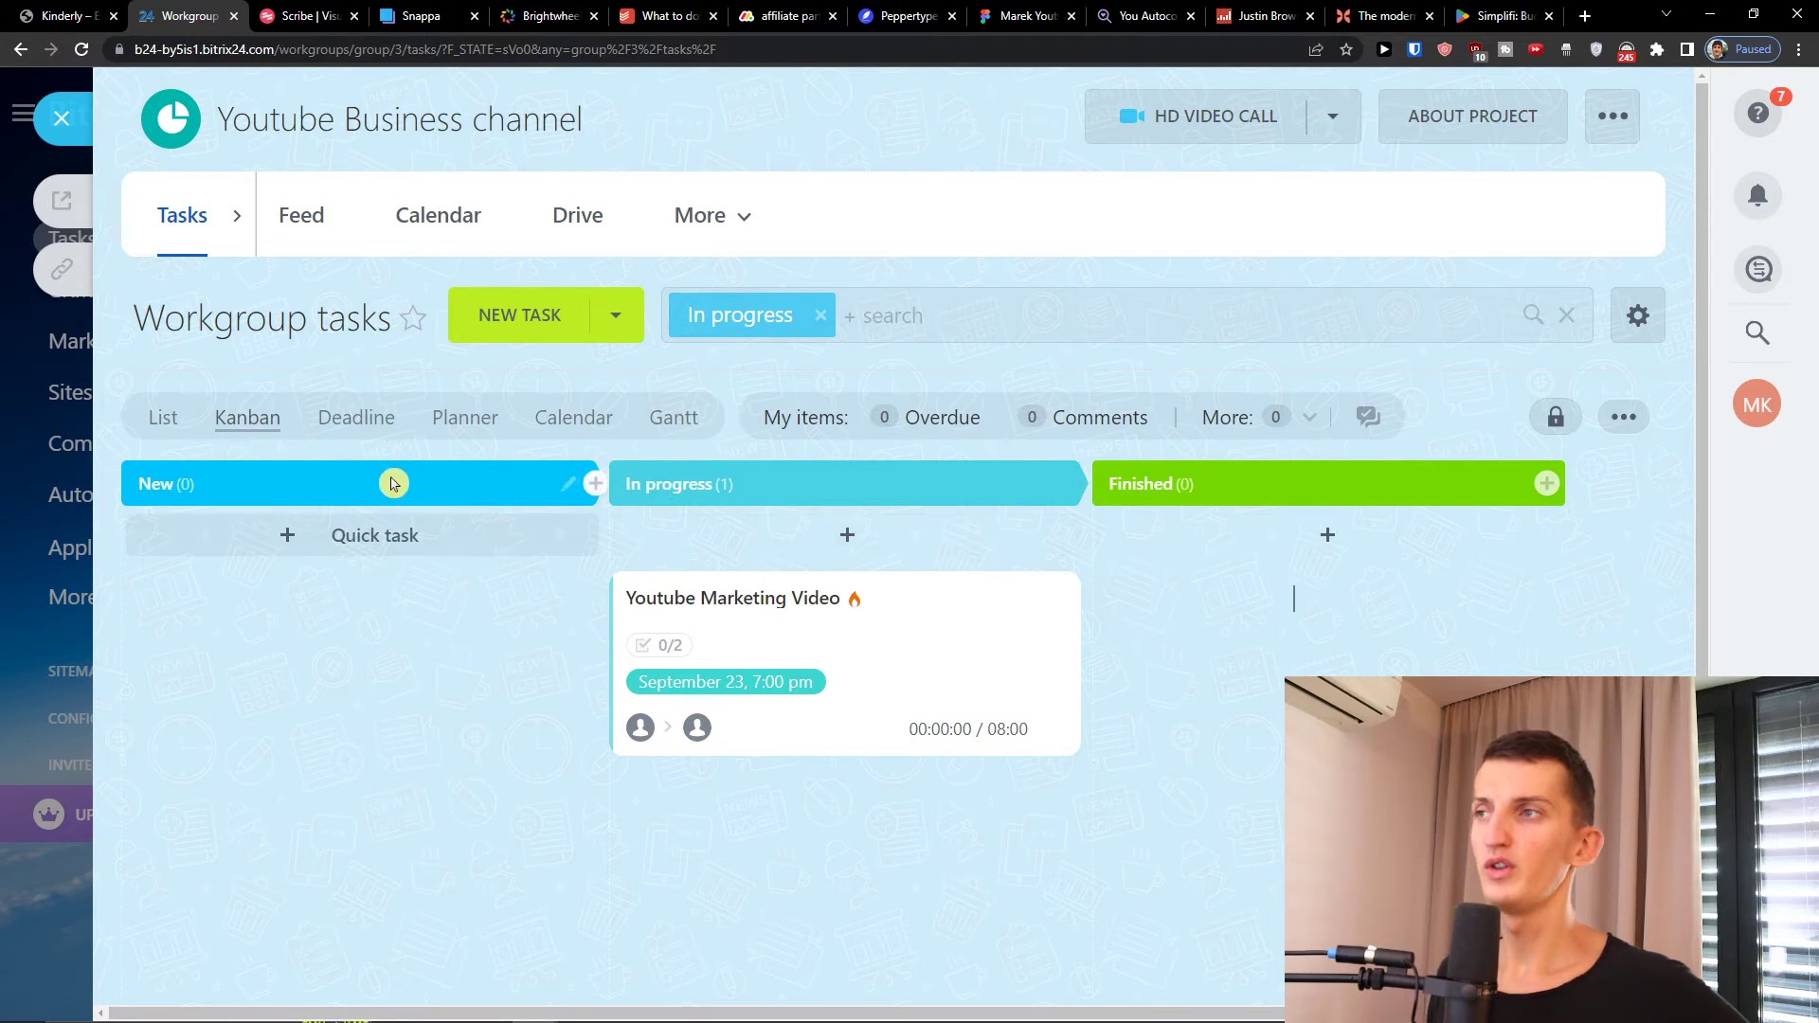
Insert a 'Stopped' stage after New and drag Youtube Marketing Video into it
left_click(593, 484)
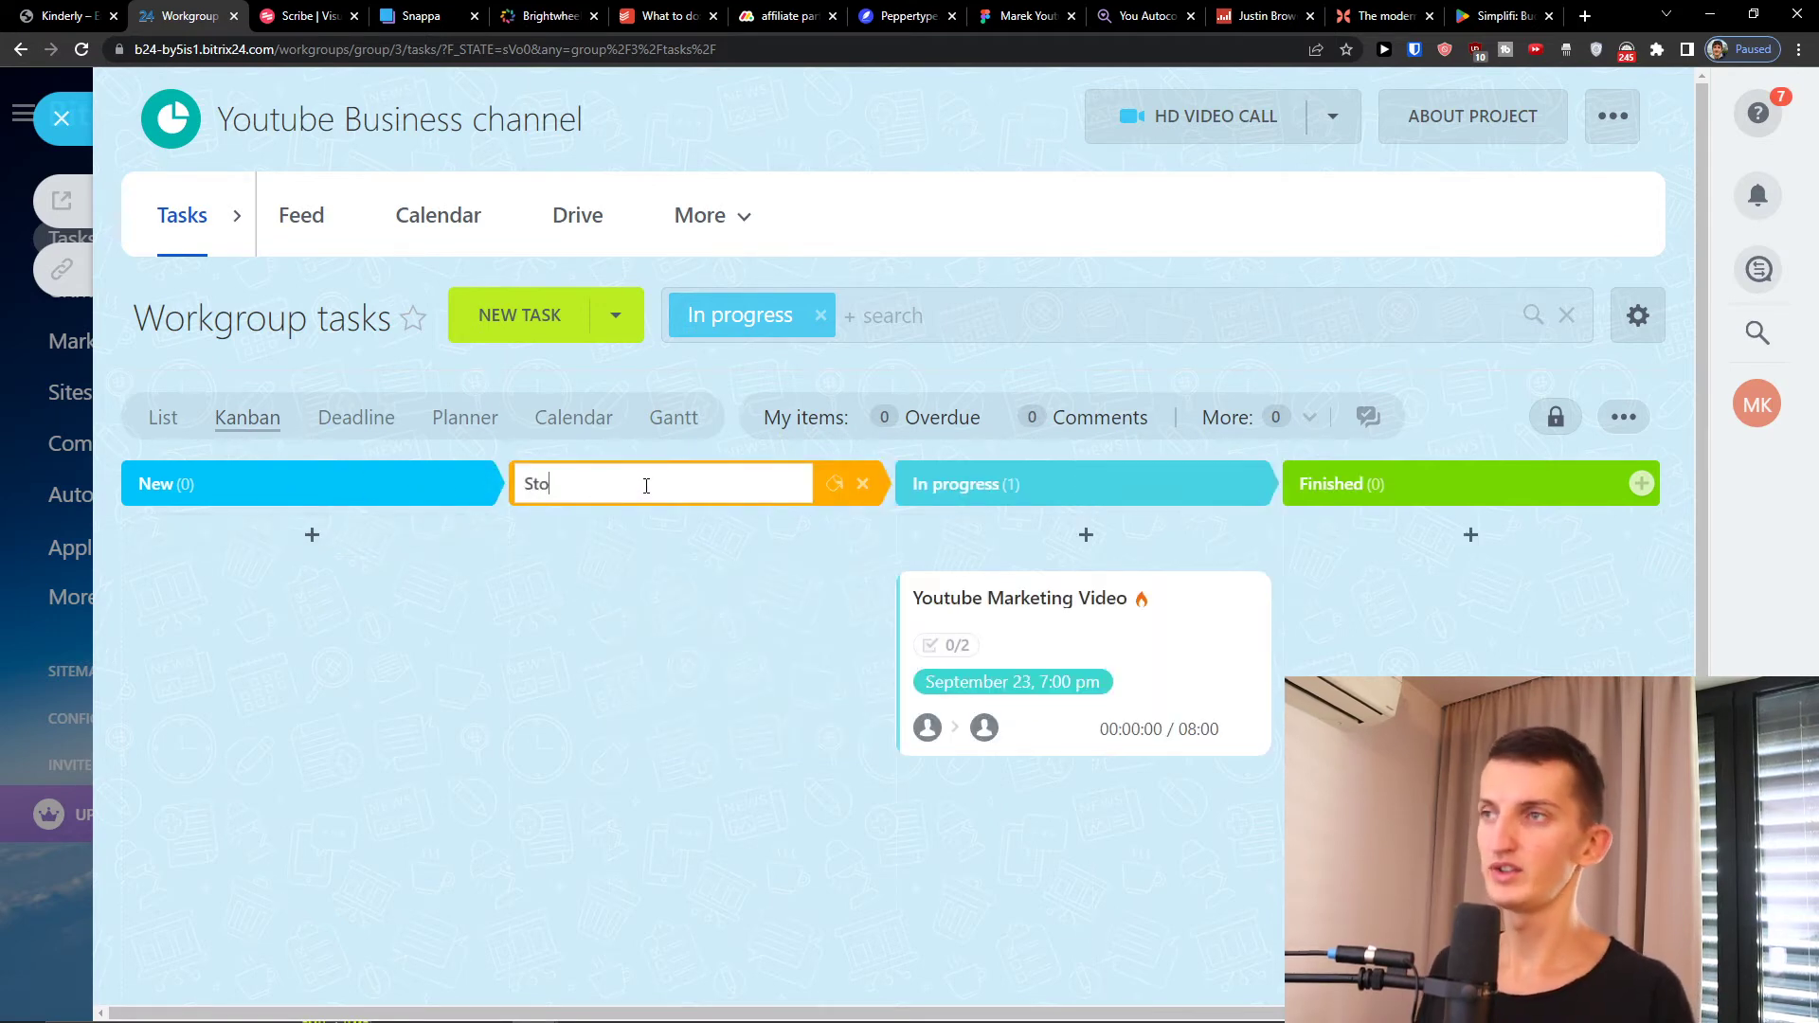
type("Stopped")
key("Return")
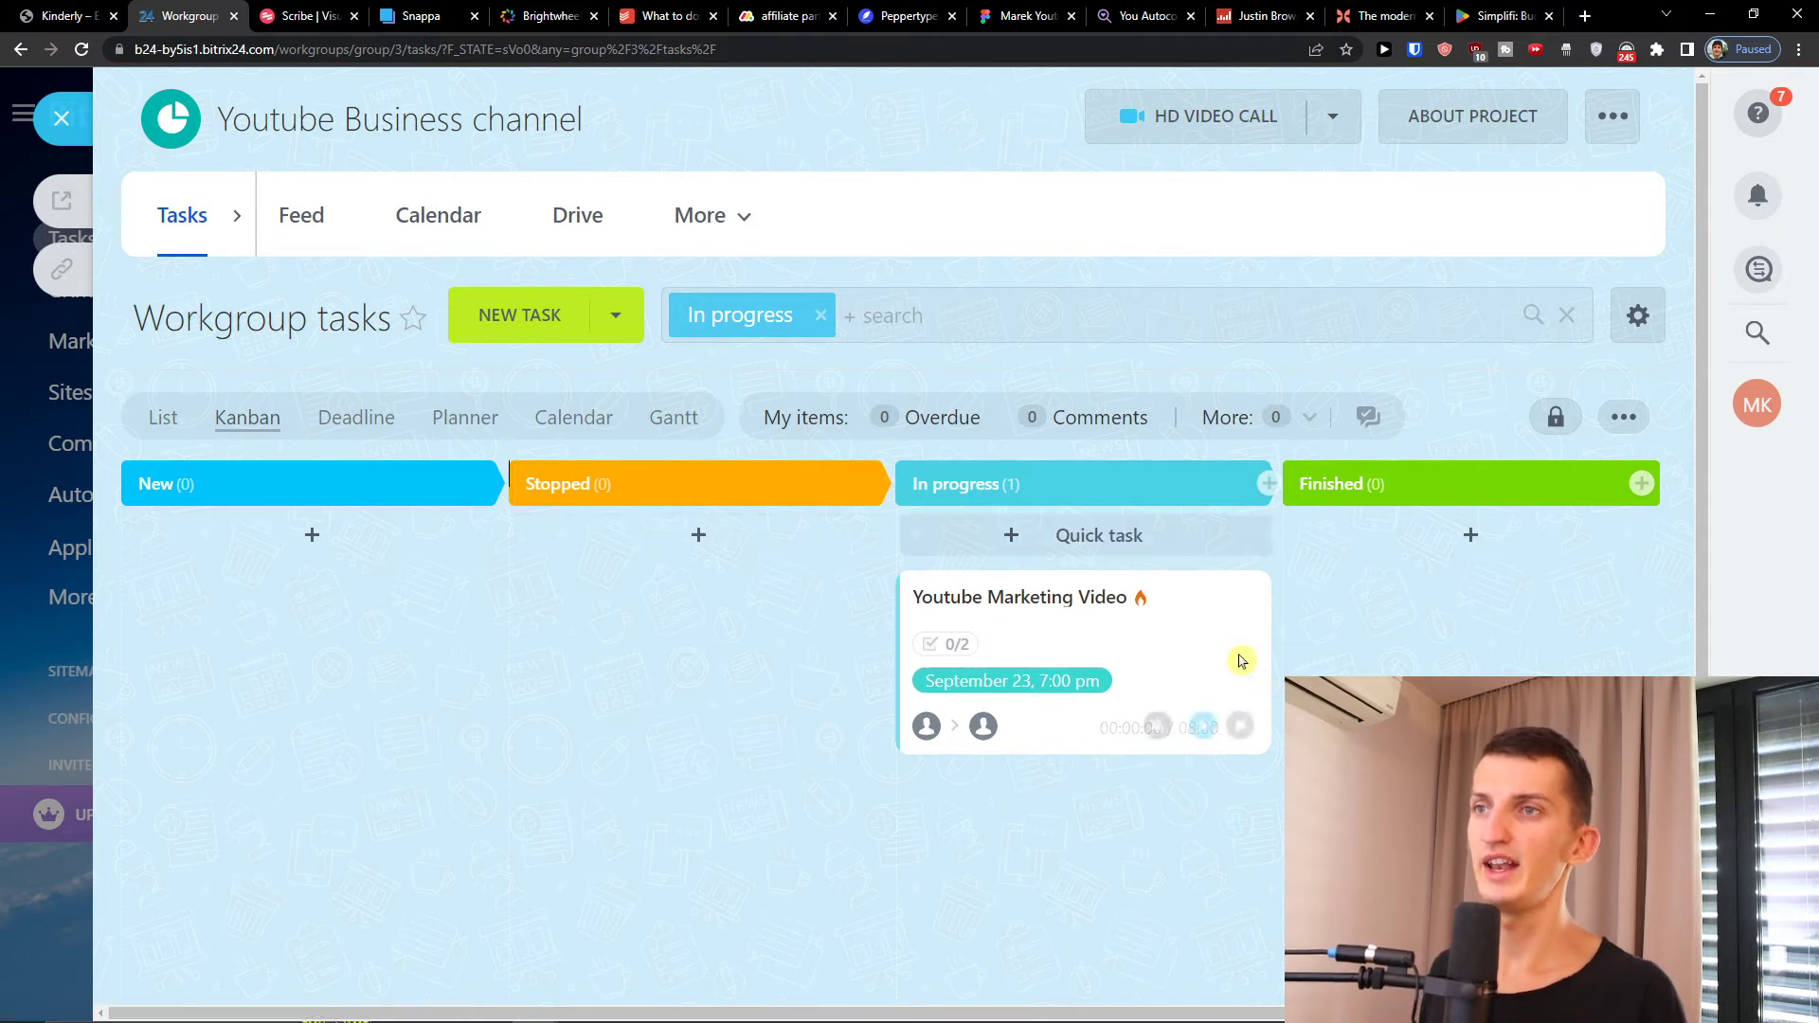
left_click_drag(924, 606, 616, 607)
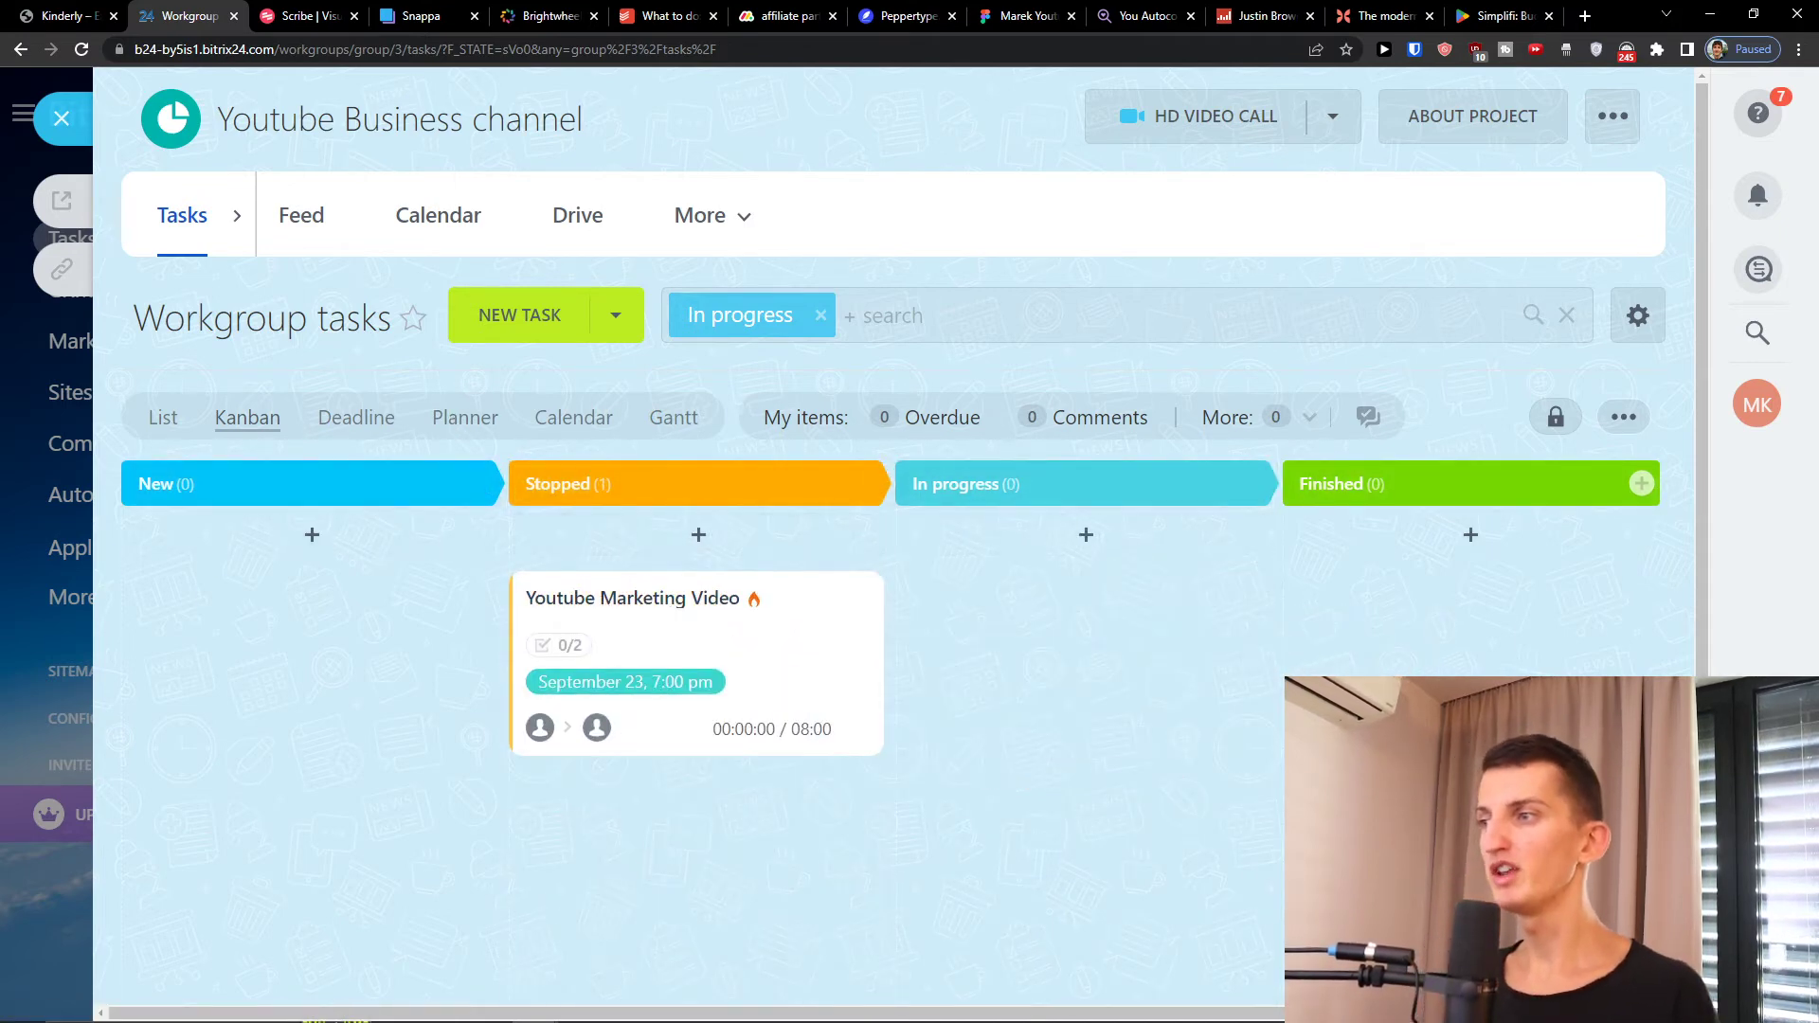
In Deadline view, move Youtube Marketing Video to tomorrow 7:00 pm, then show the Planner
left_click(334, 422)
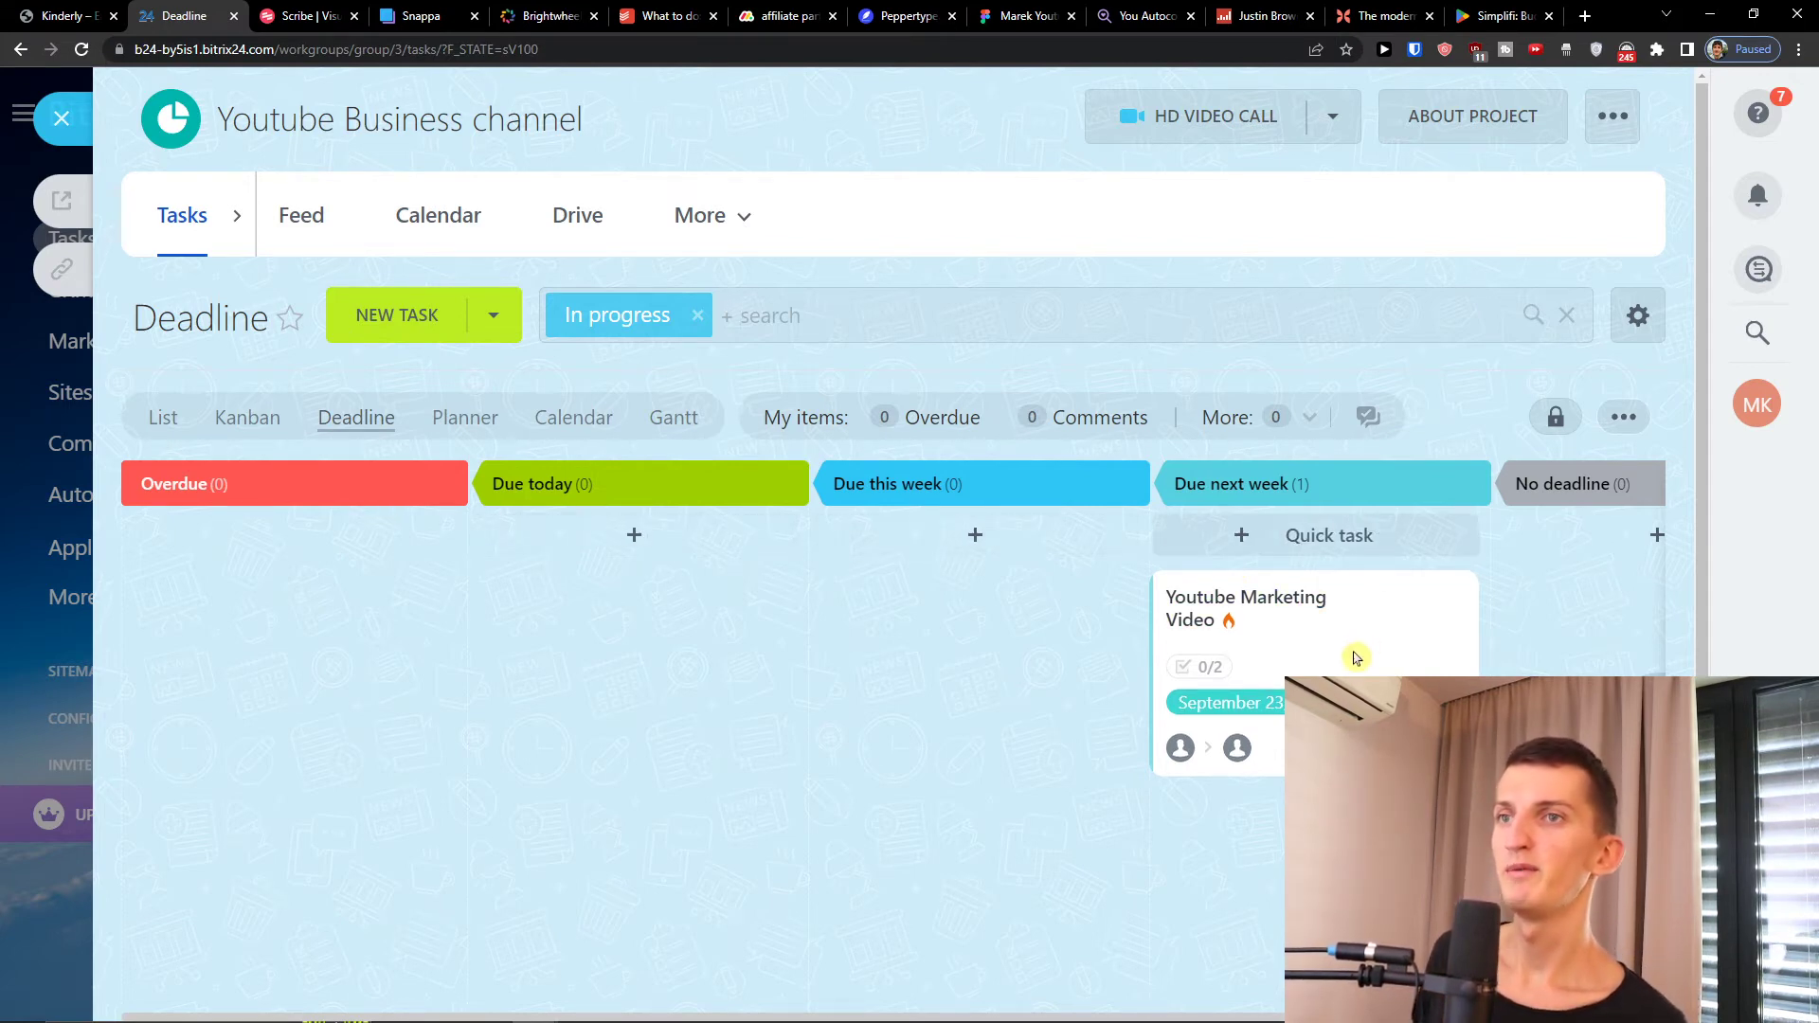
left_click_drag(1355, 658, 938, 628)
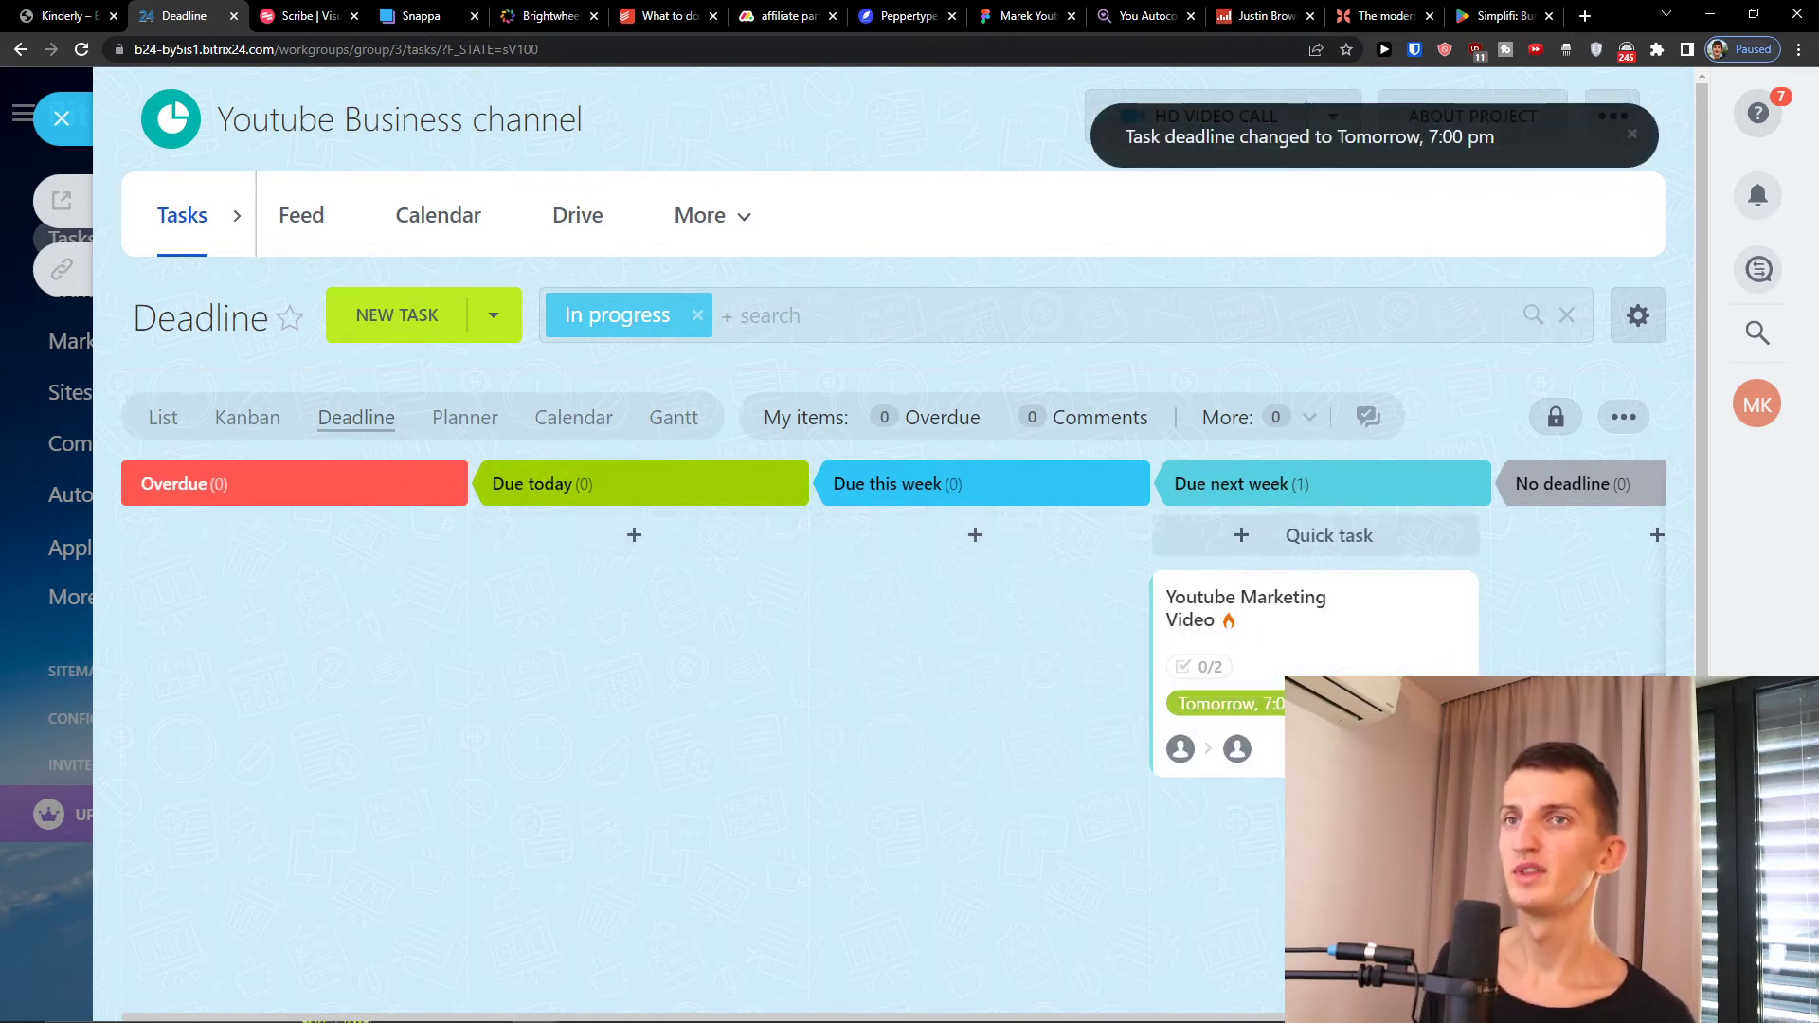
scroll(1308, 516, "down", 2)
mouse_move(1626, 671)
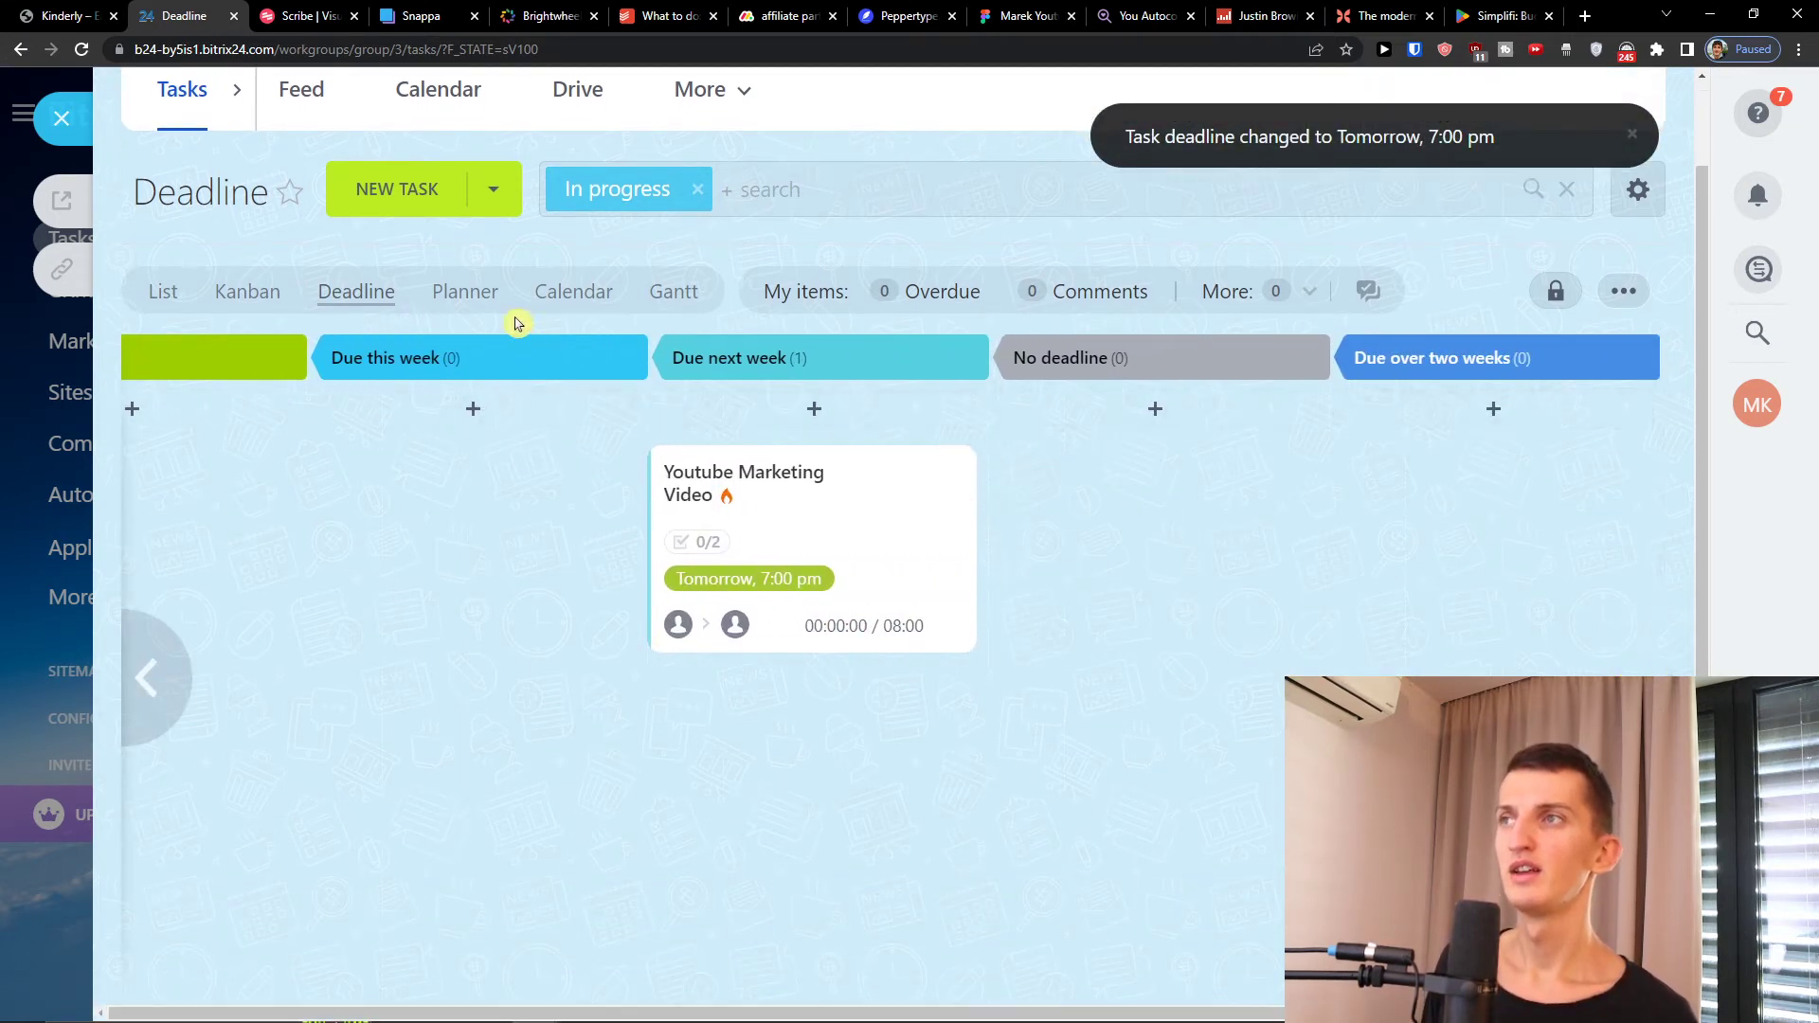
left_click(455, 292)
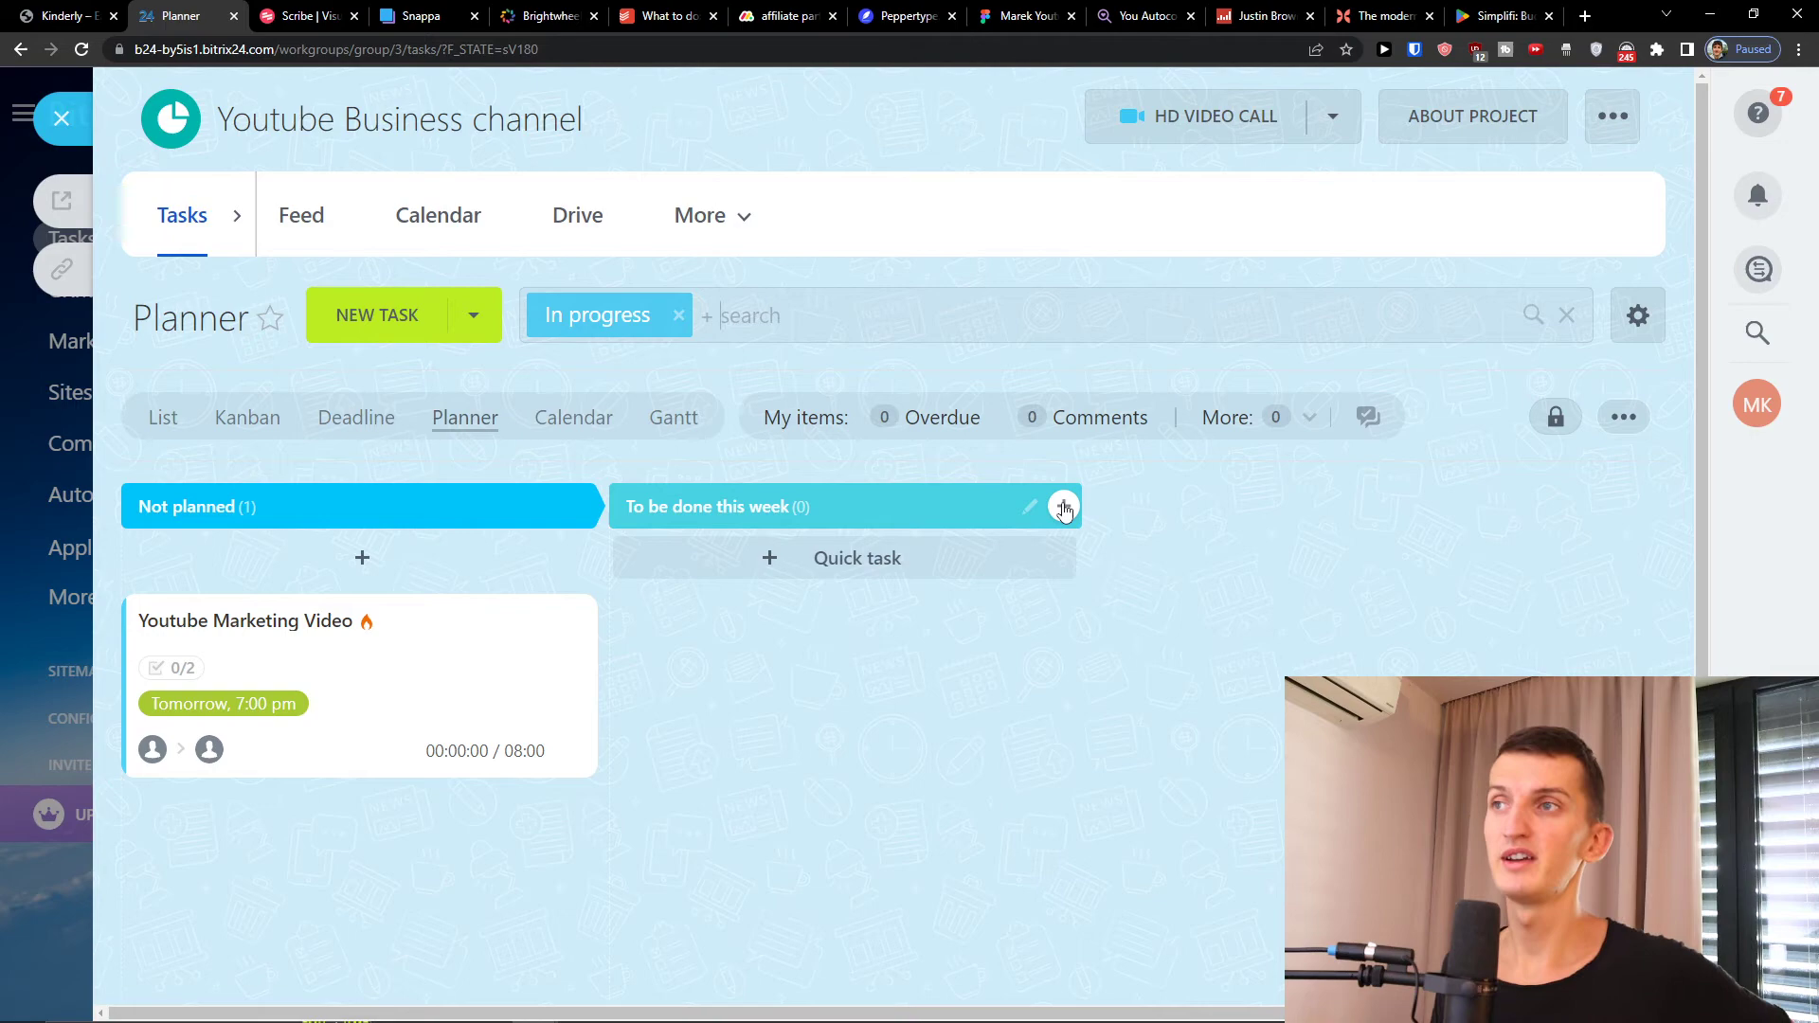
Show the tasks on the September 2022 calendar, briefly opening new-task panels for September 12 and 7
left_click(548, 408)
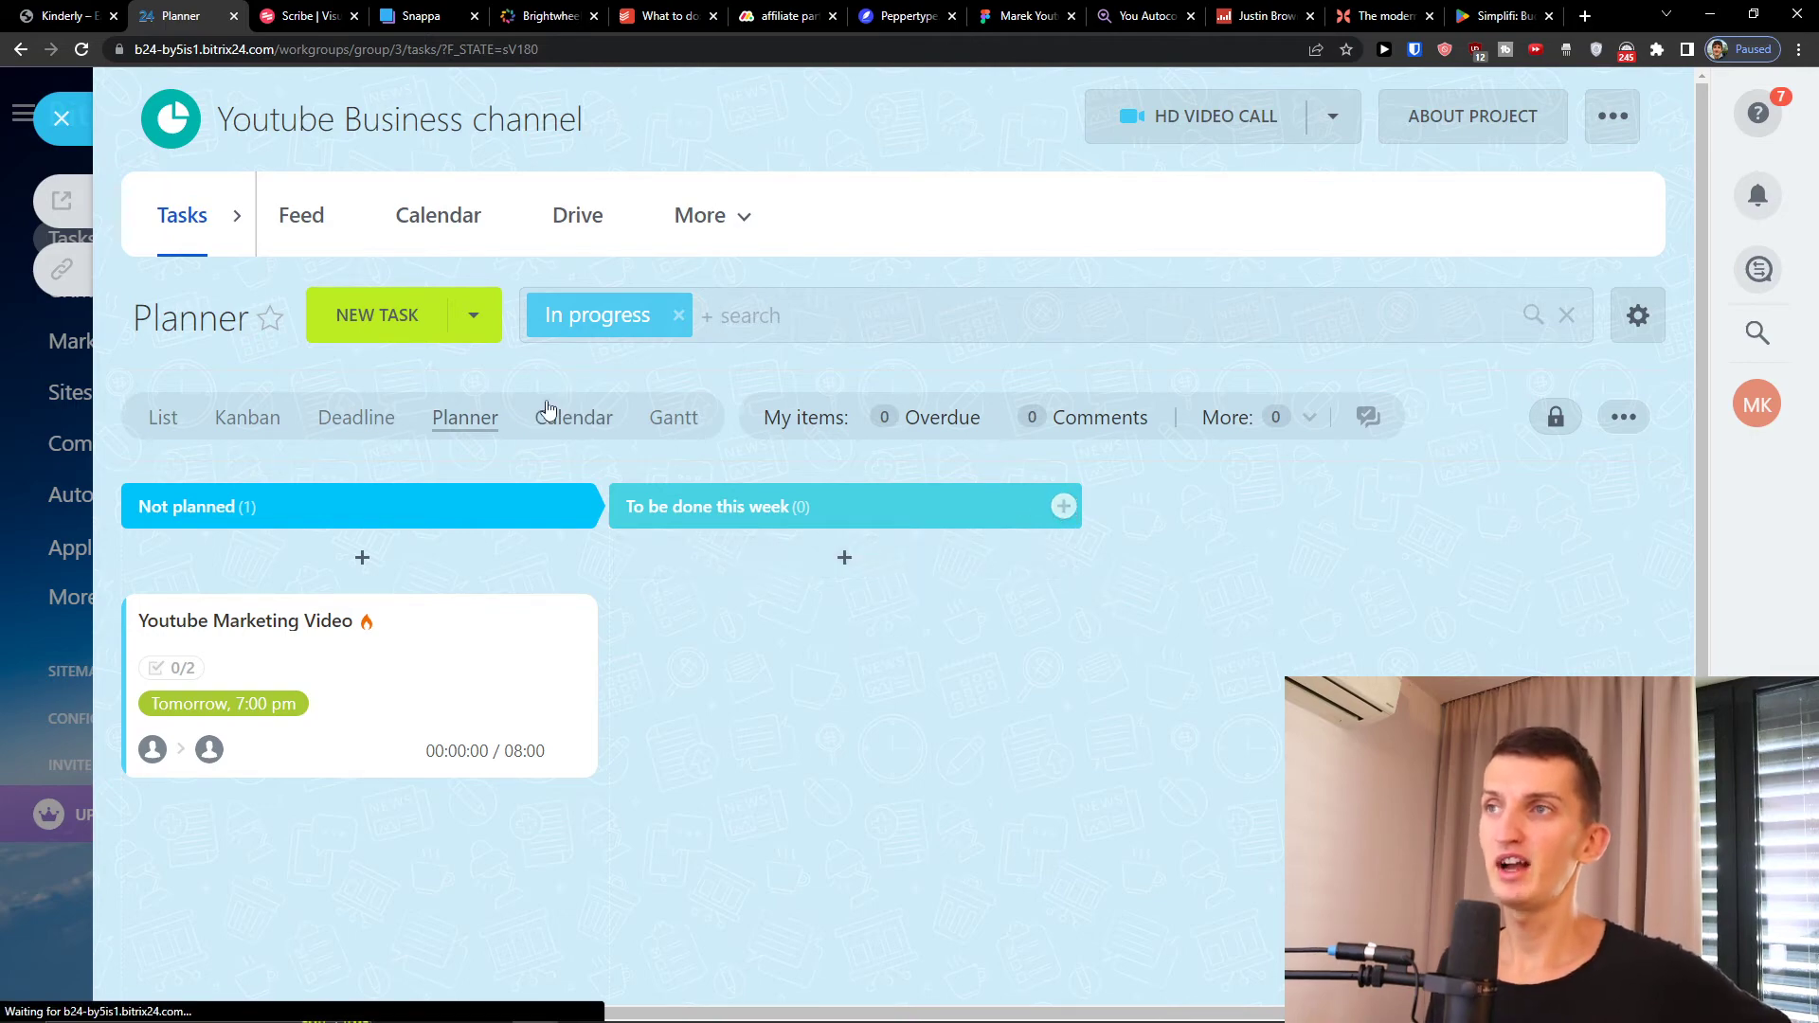
scroll(634, 559, "down", 6)
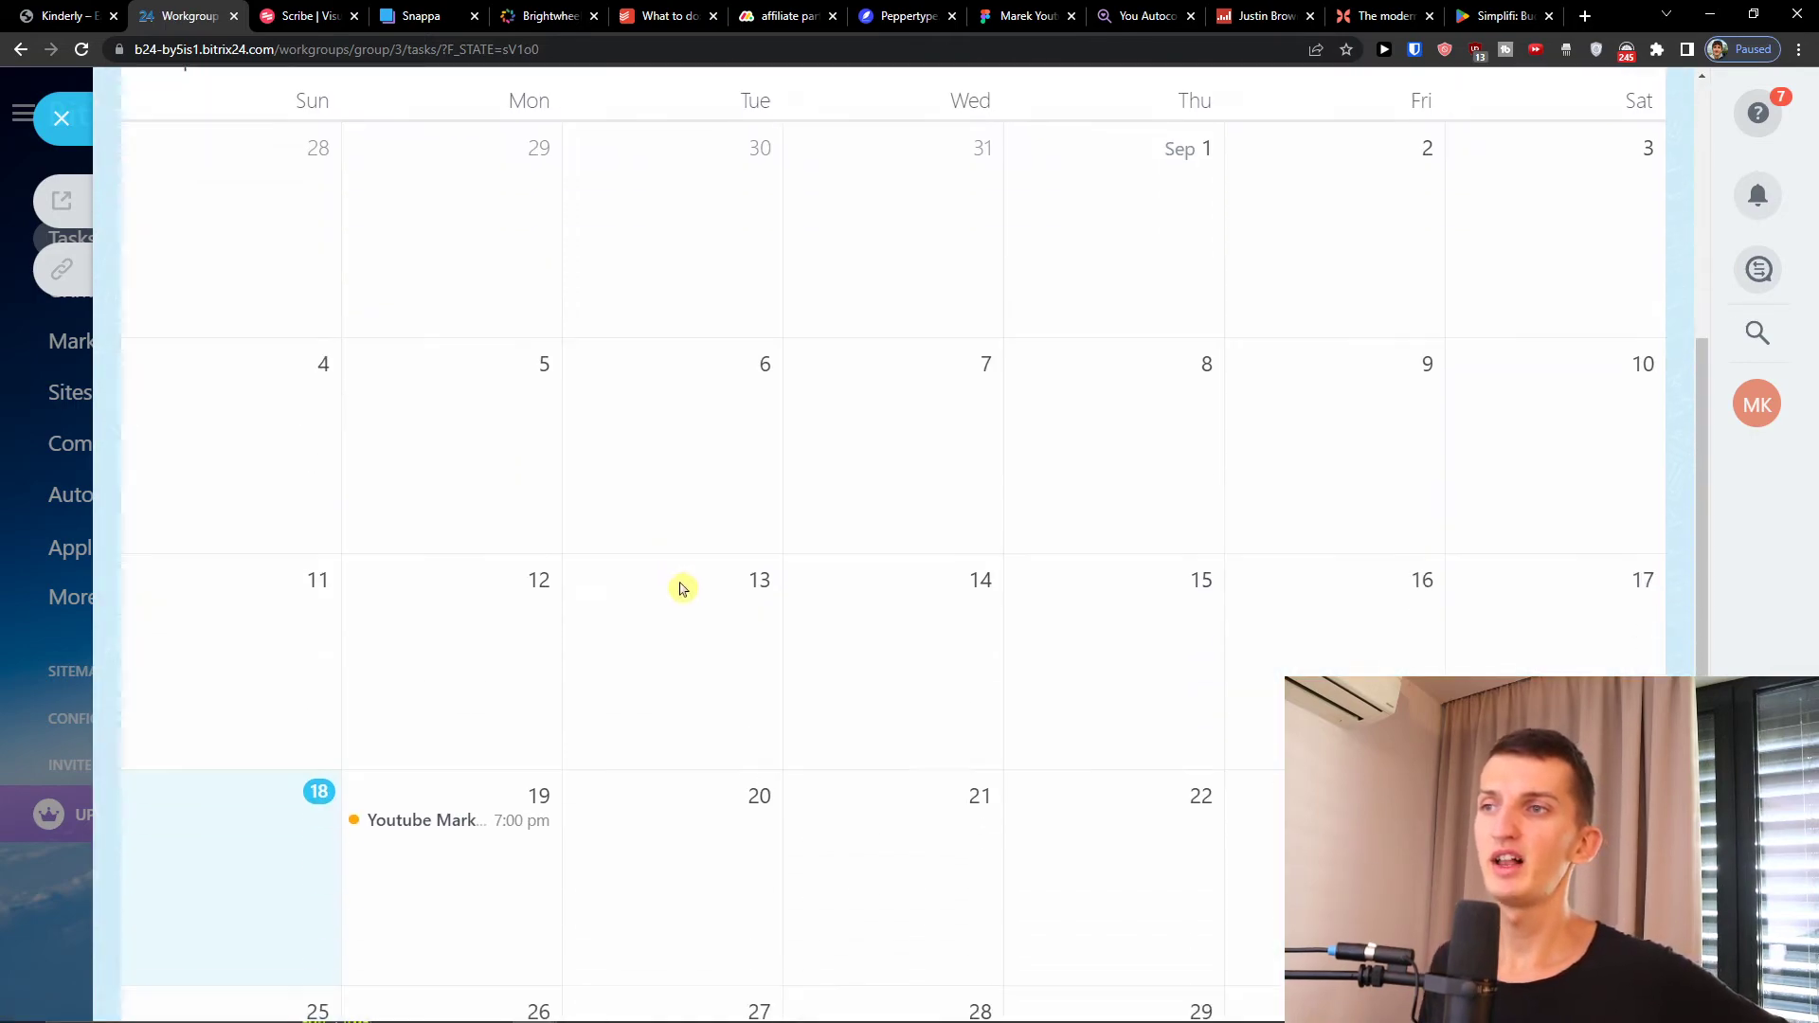
left_click(407, 525)
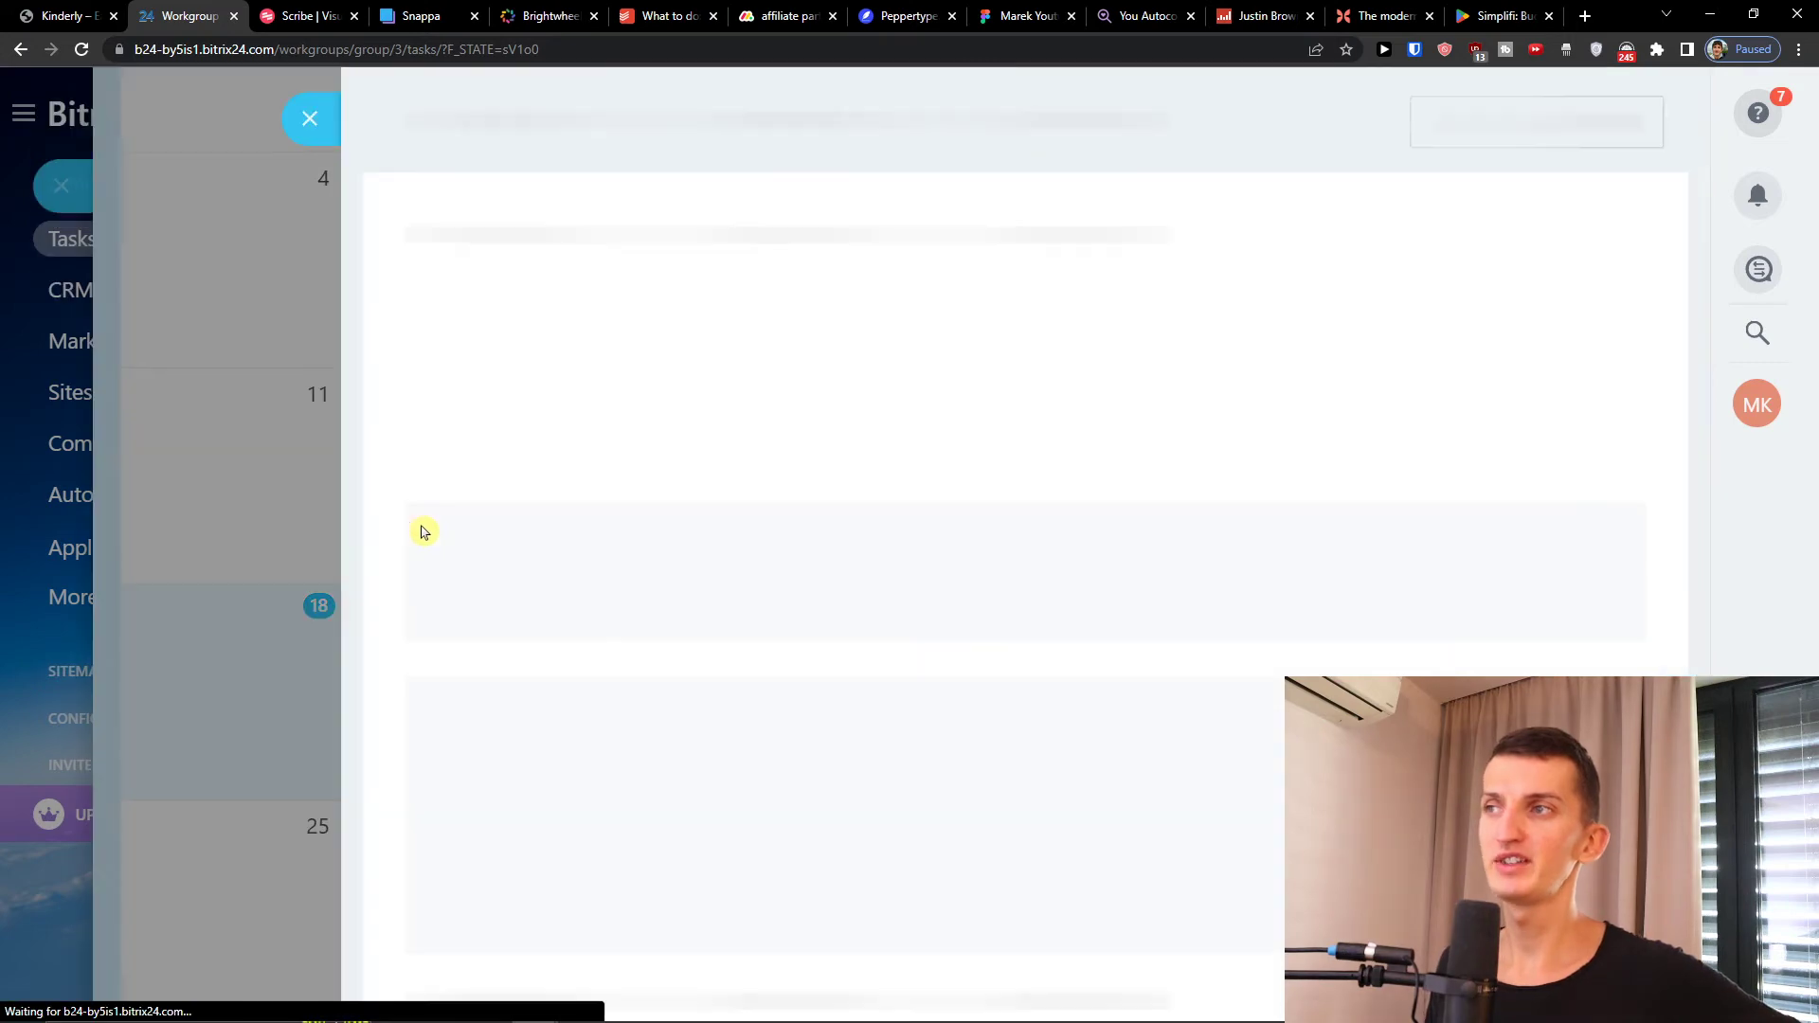
left_click(224, 525)
scroll(1003, 444, "up", 3)
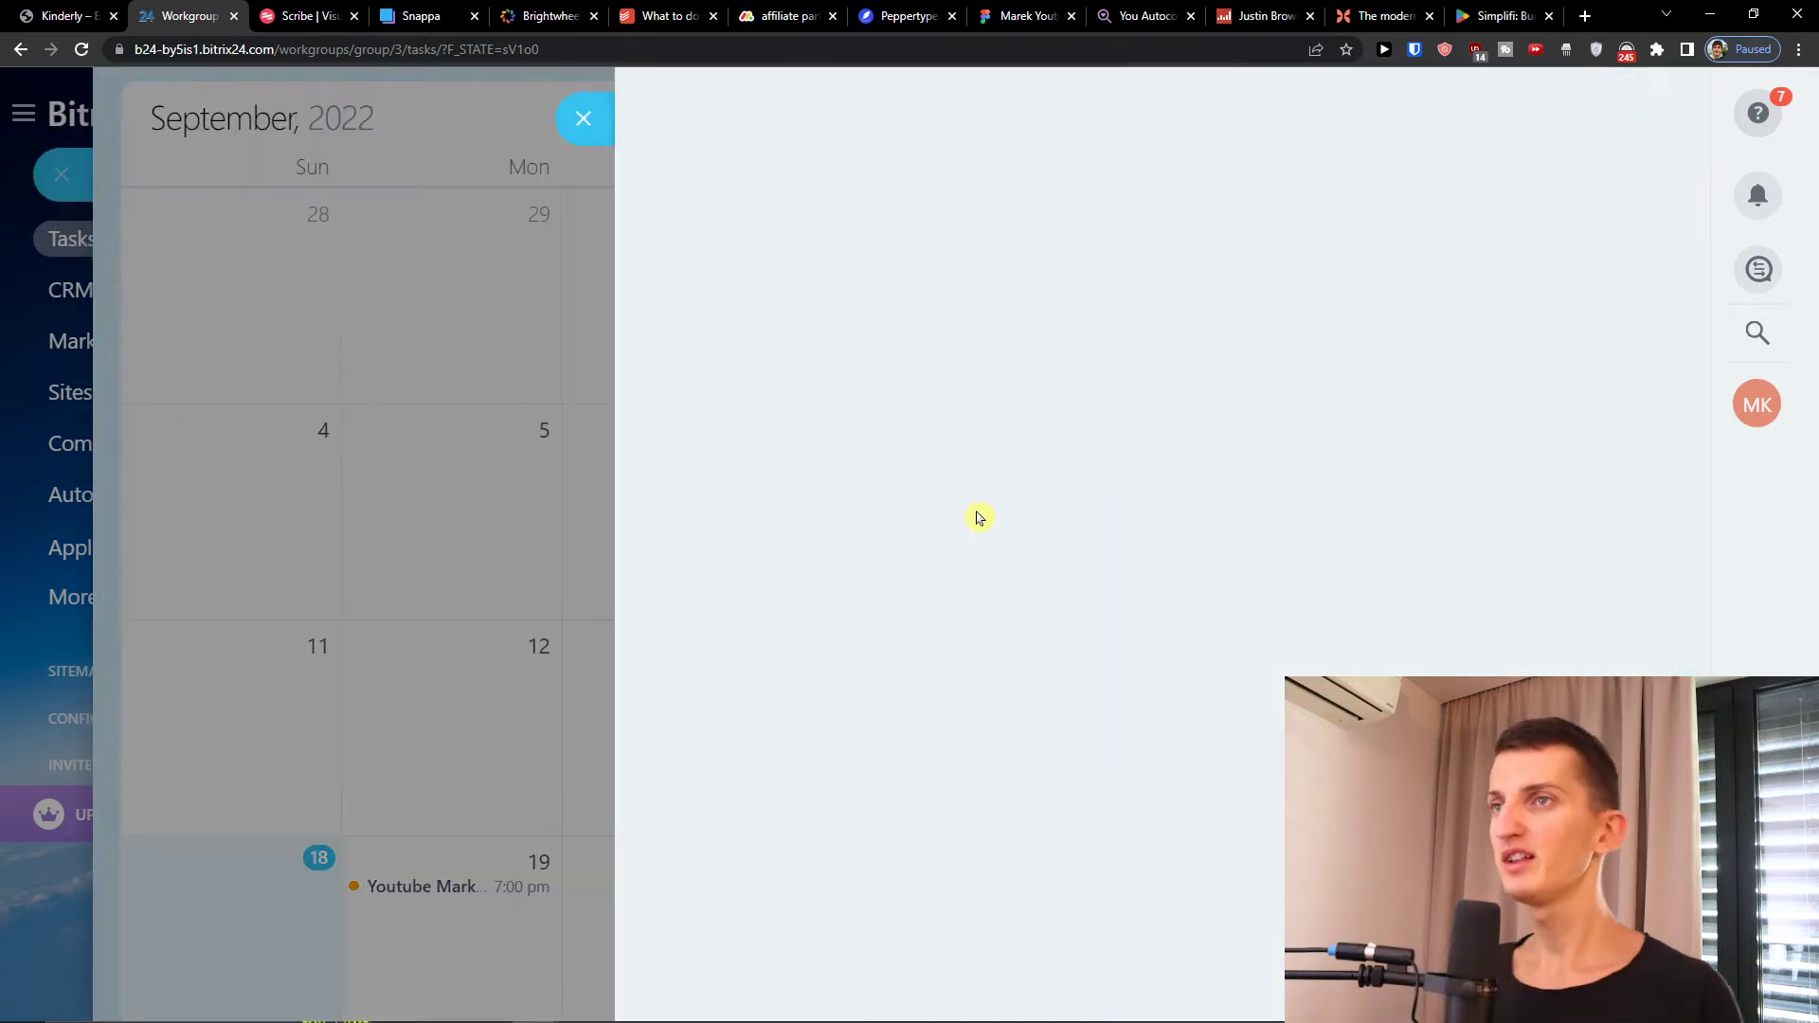
left_click(916, 519)
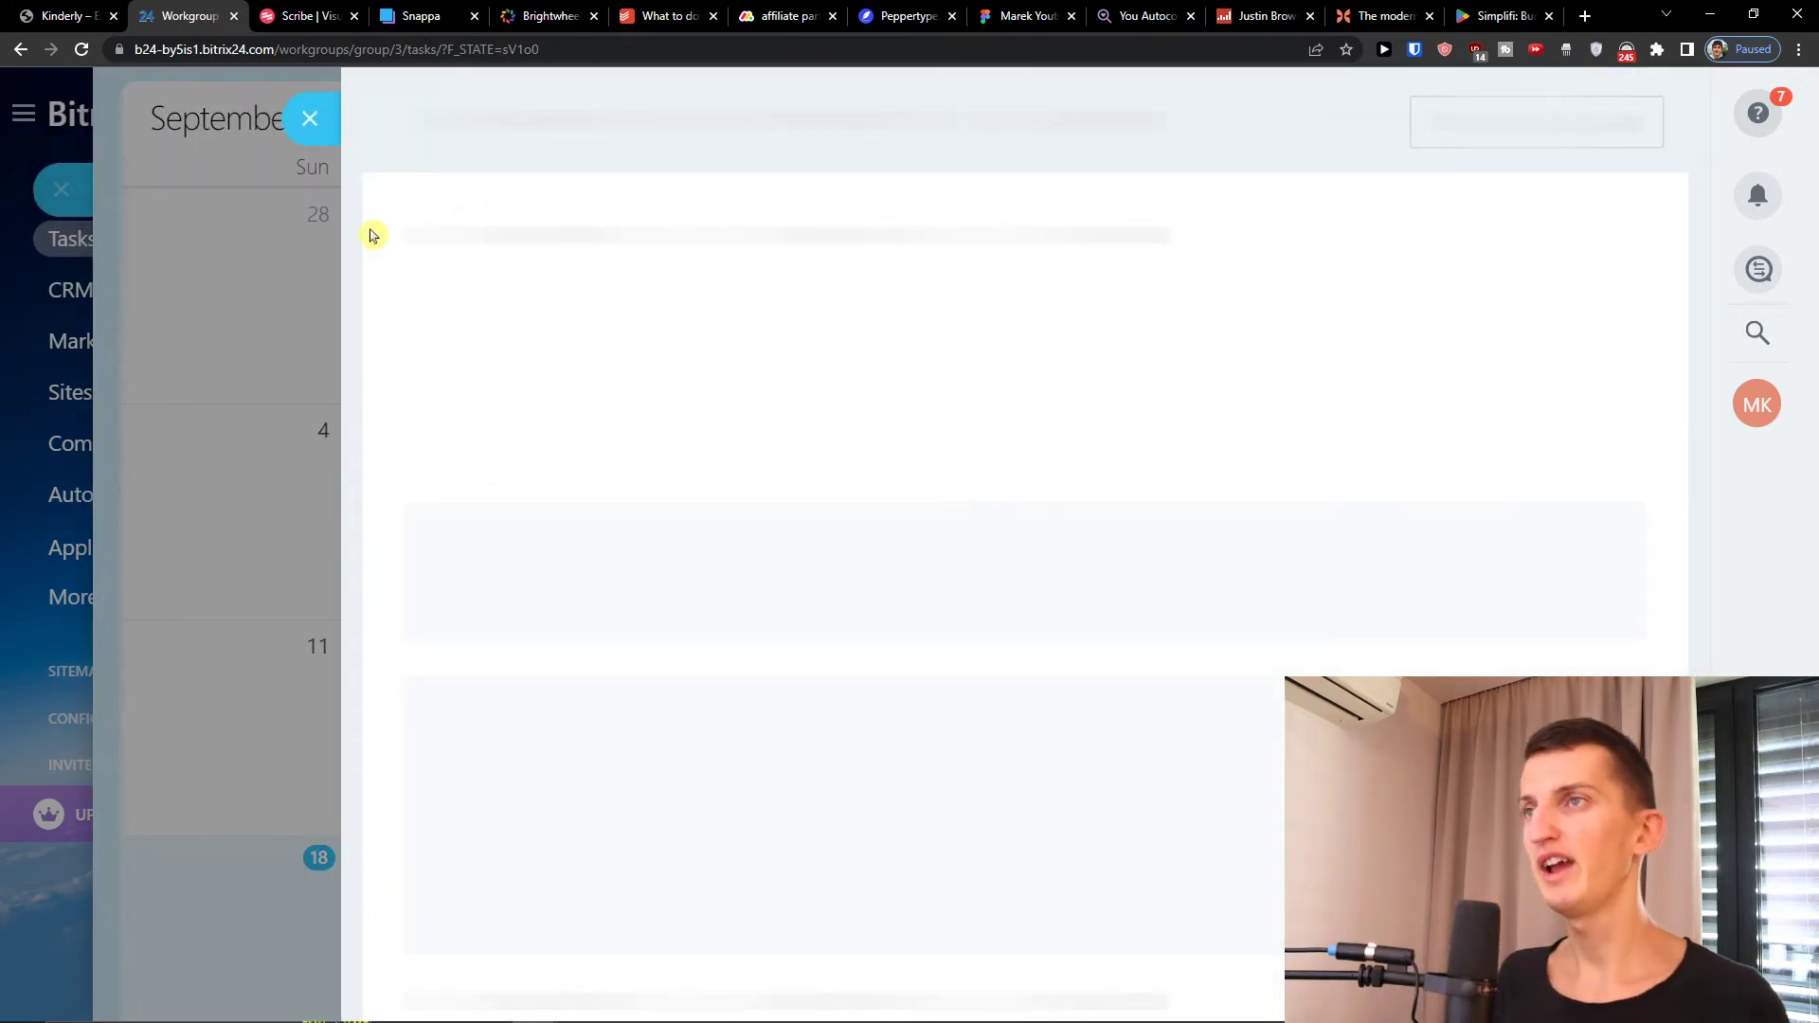
left_click(310, 117)
scroll(617, 487, "up", 4)
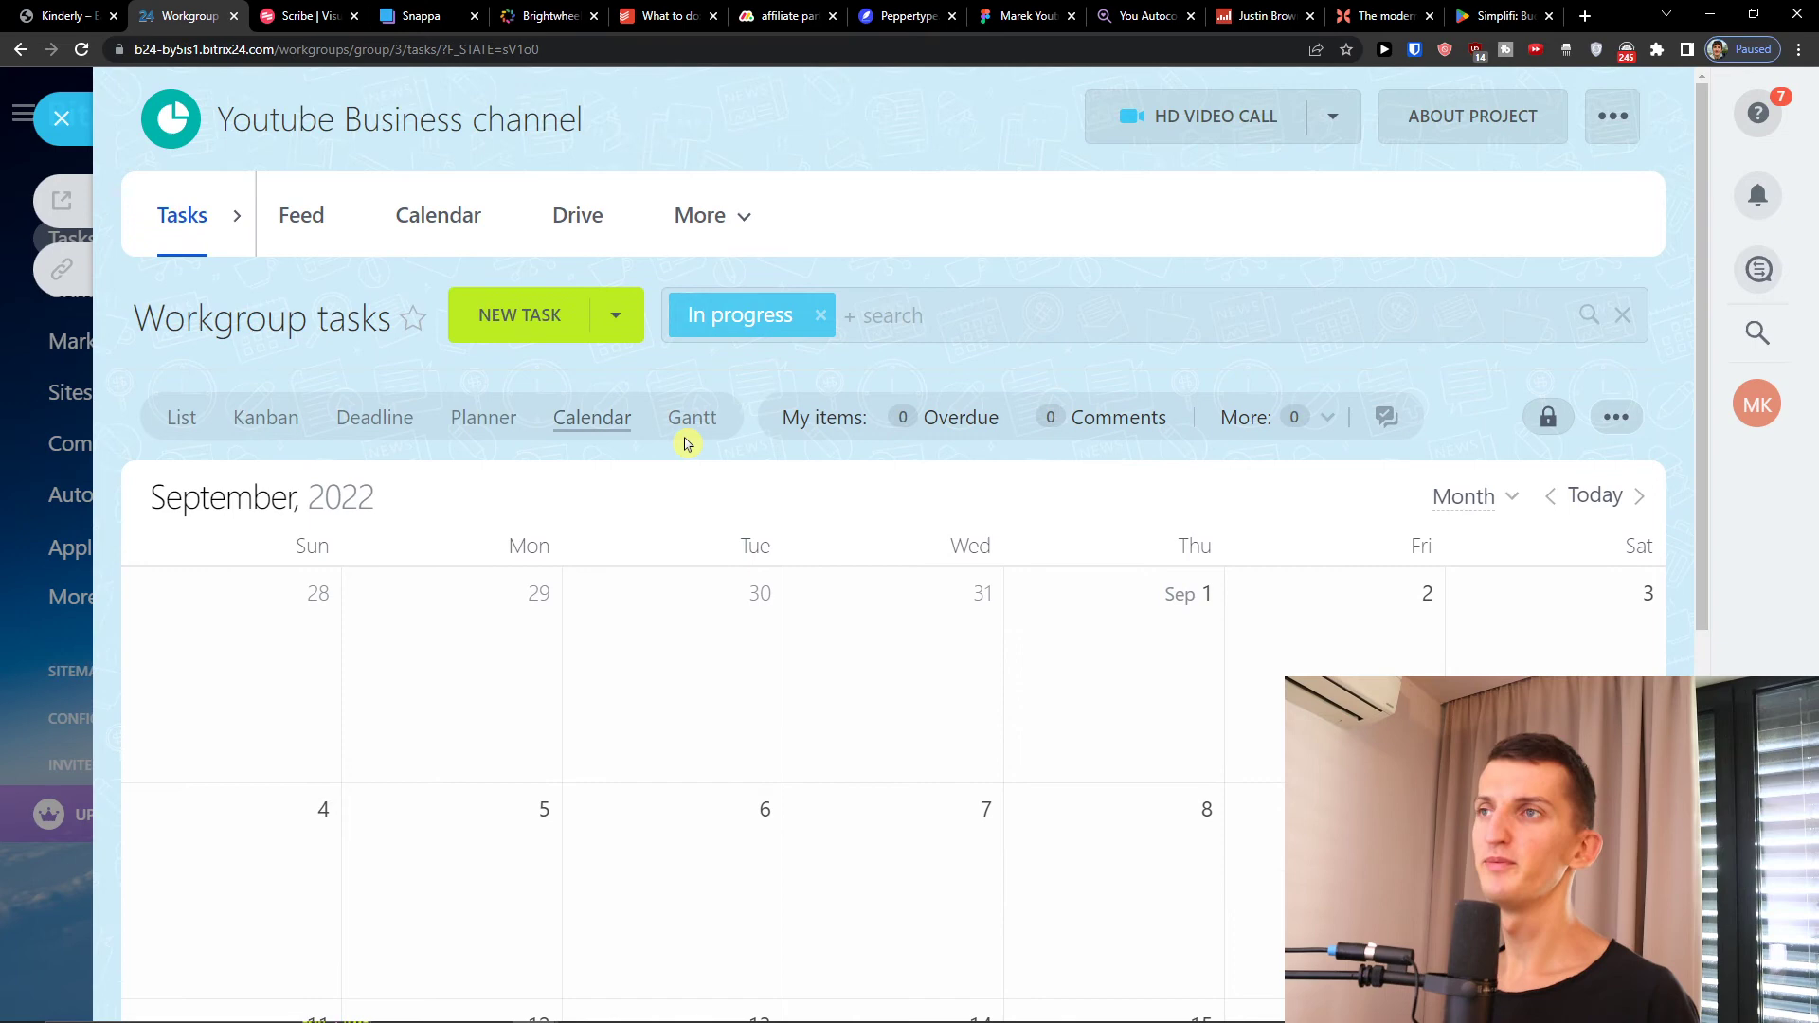
scroll(661, 642, "down", 5)
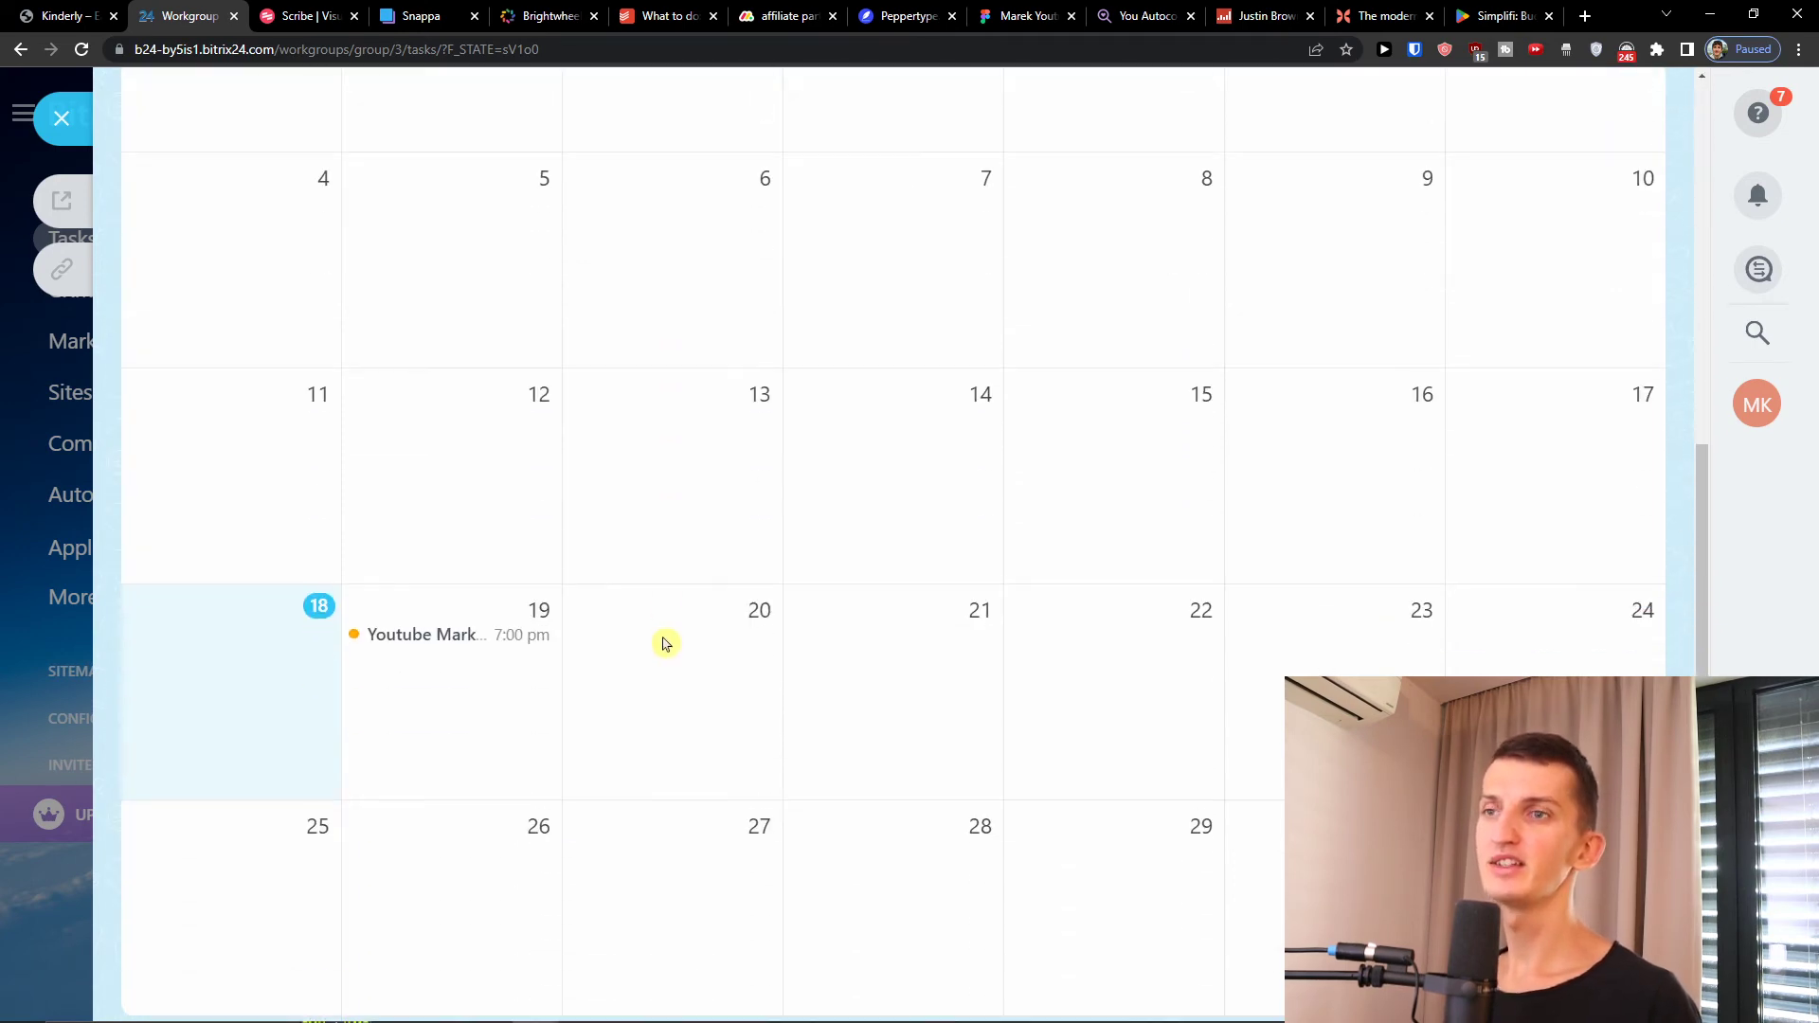
scroll(691, 632, "up", 5)
Try Day view on September 19, then Week, back to Month, and open the Gantt chart
left_click(1465, 497)
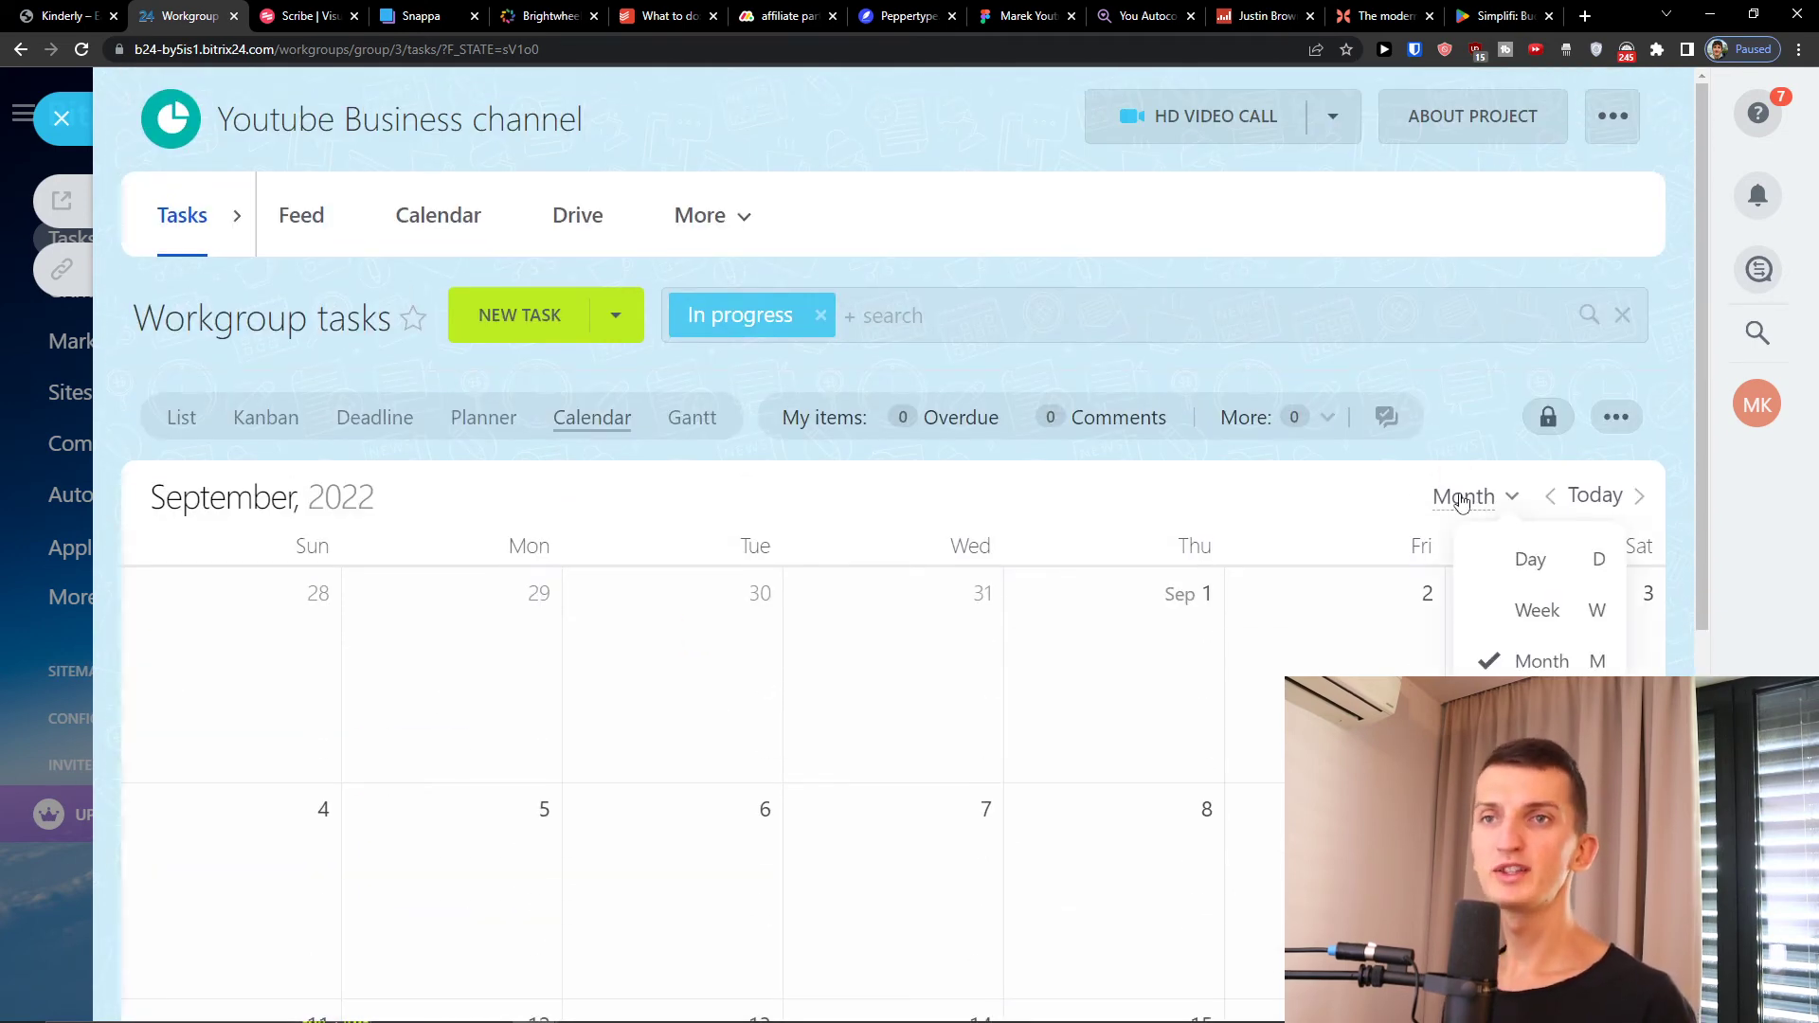
left_click(1527, 559)
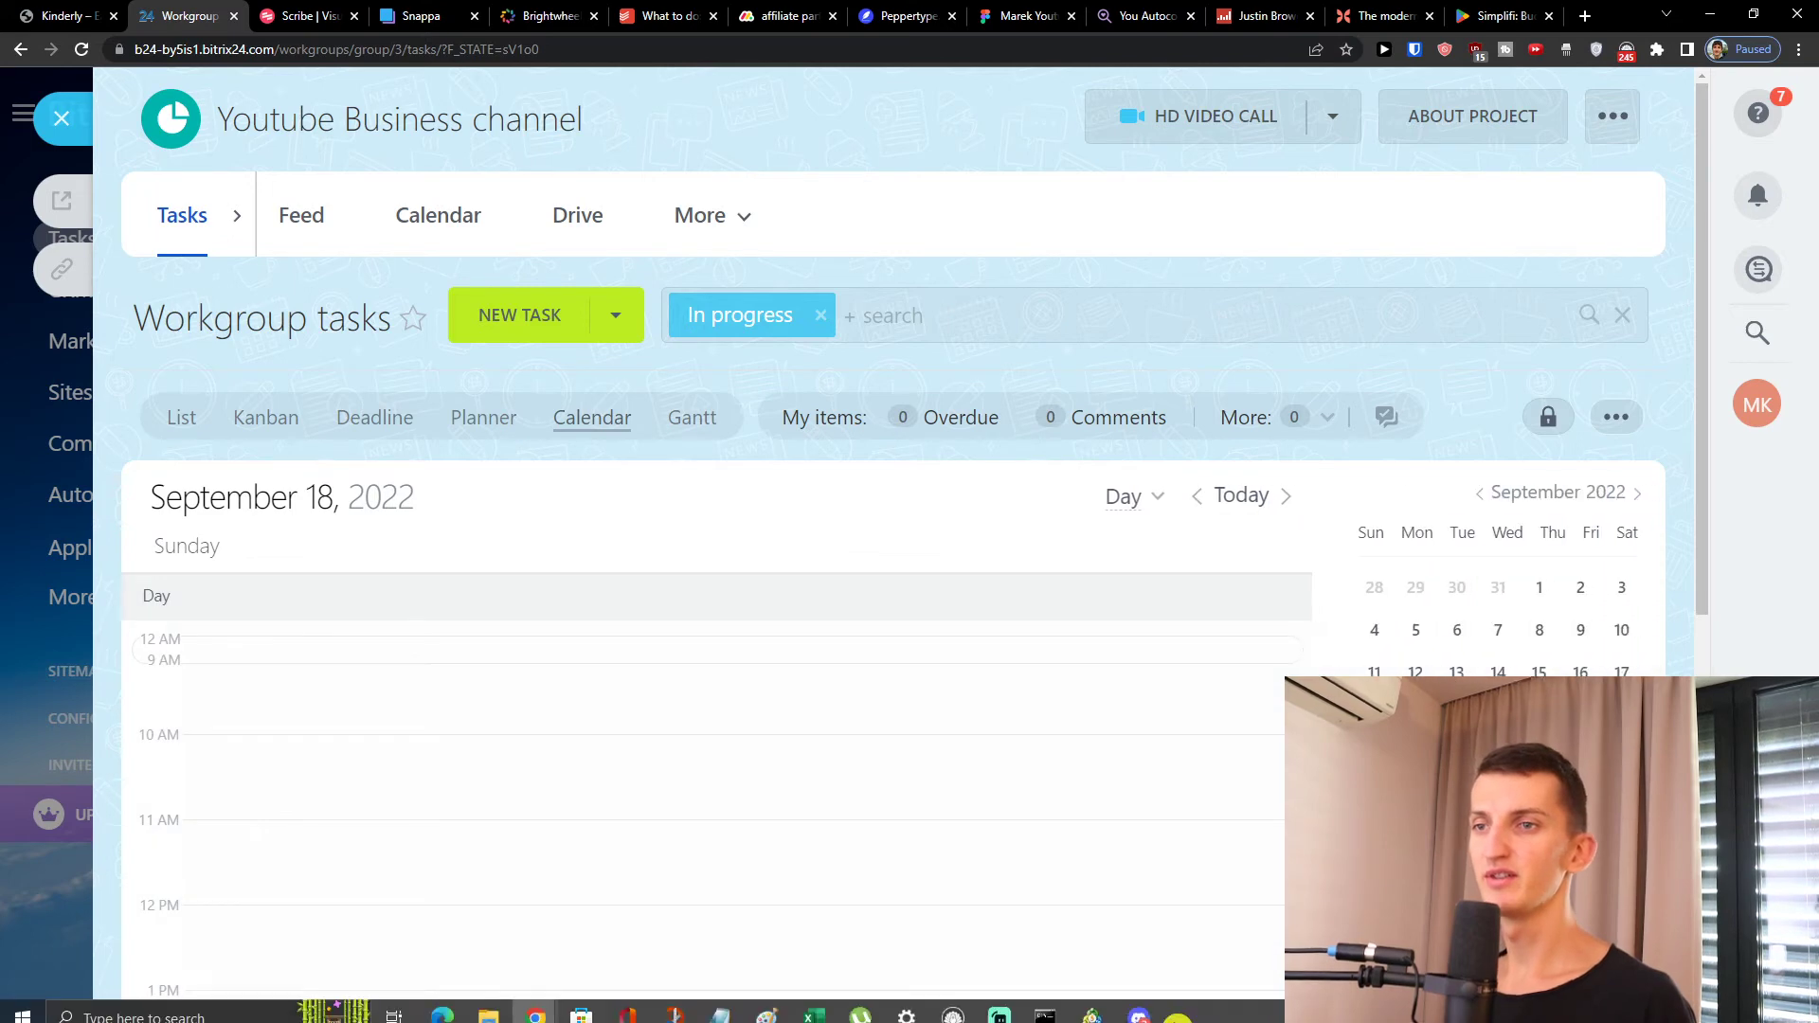
scroll(1494, 584, "down", 3)
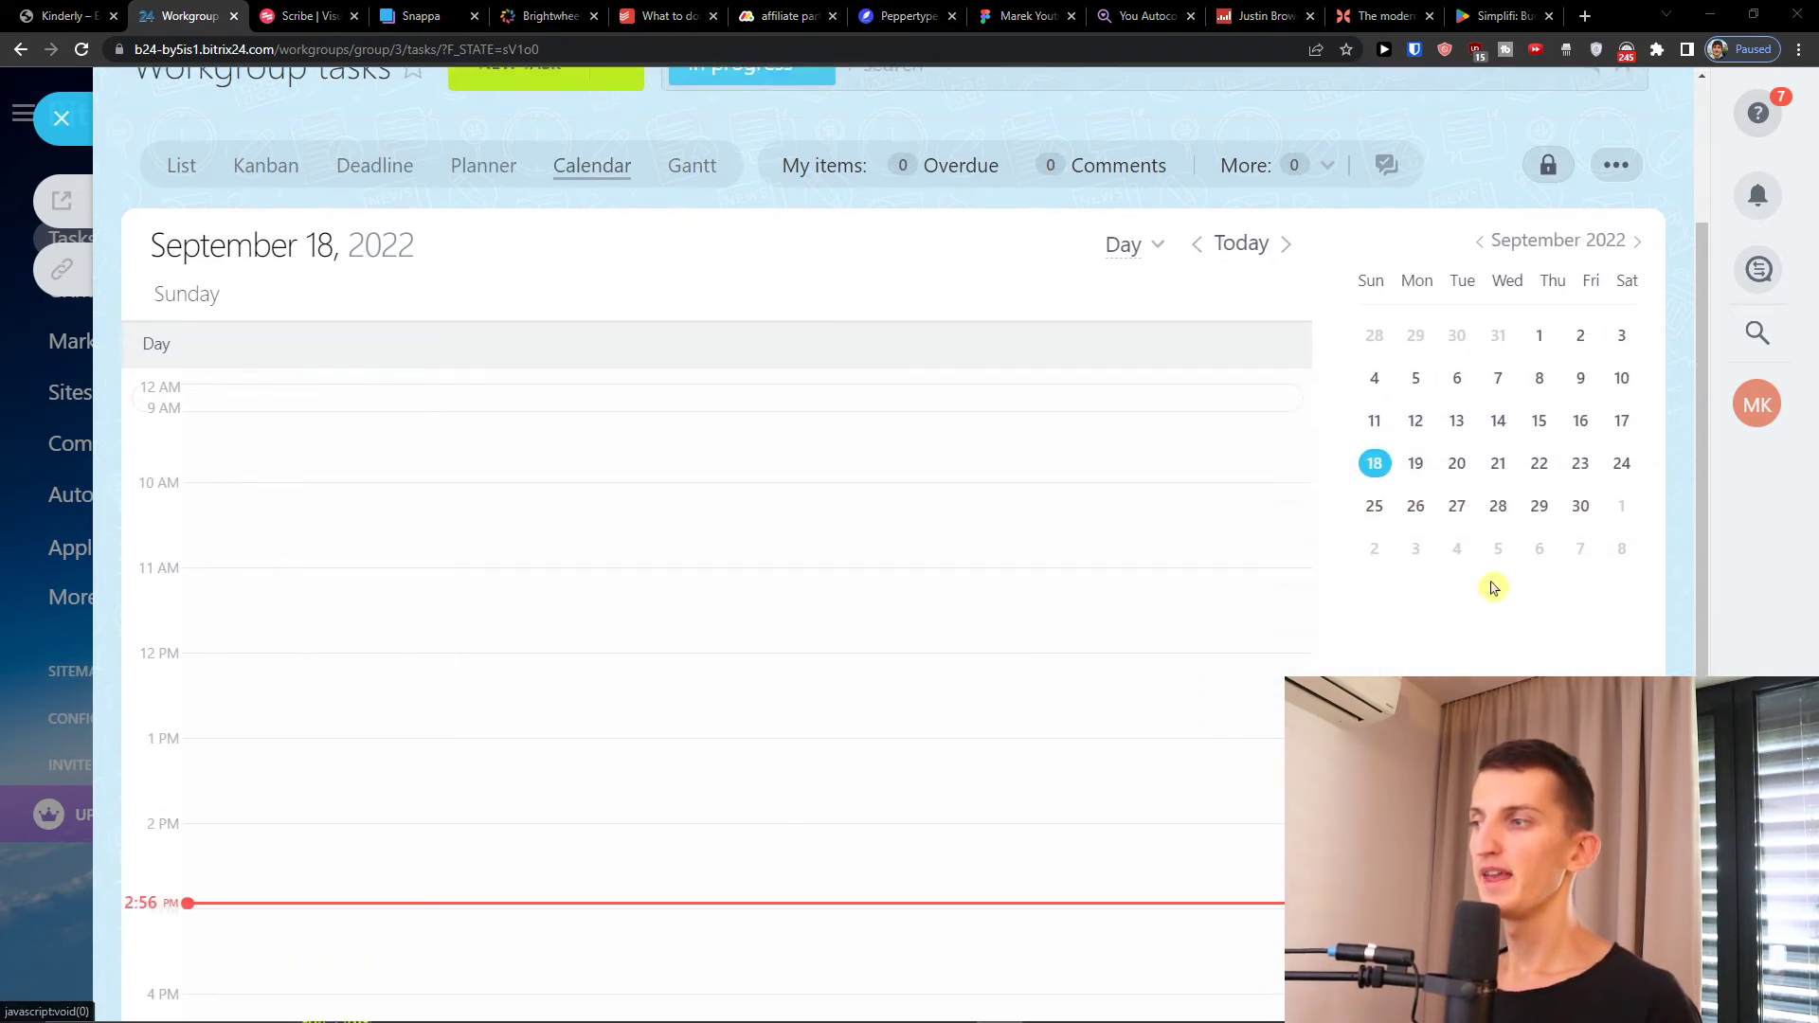
scroll(1572, 493, "up", 1)
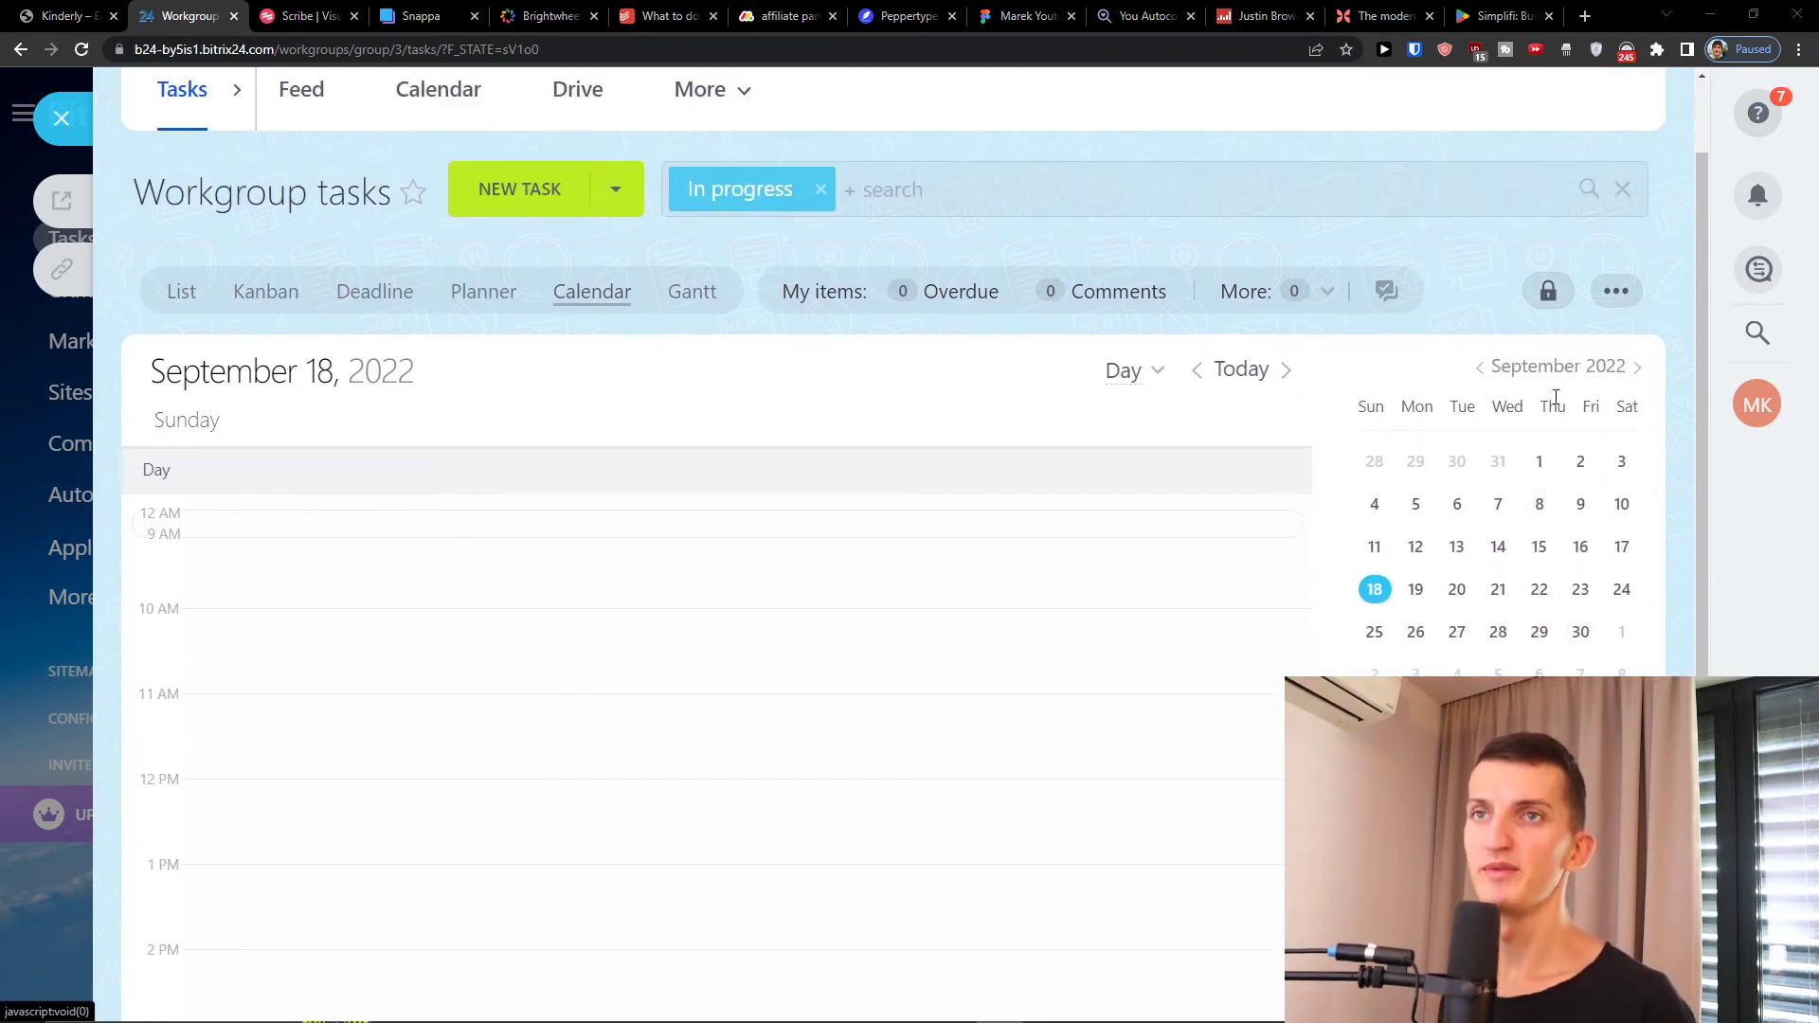
left_click(1285, 370)
left_click(1126, 370)
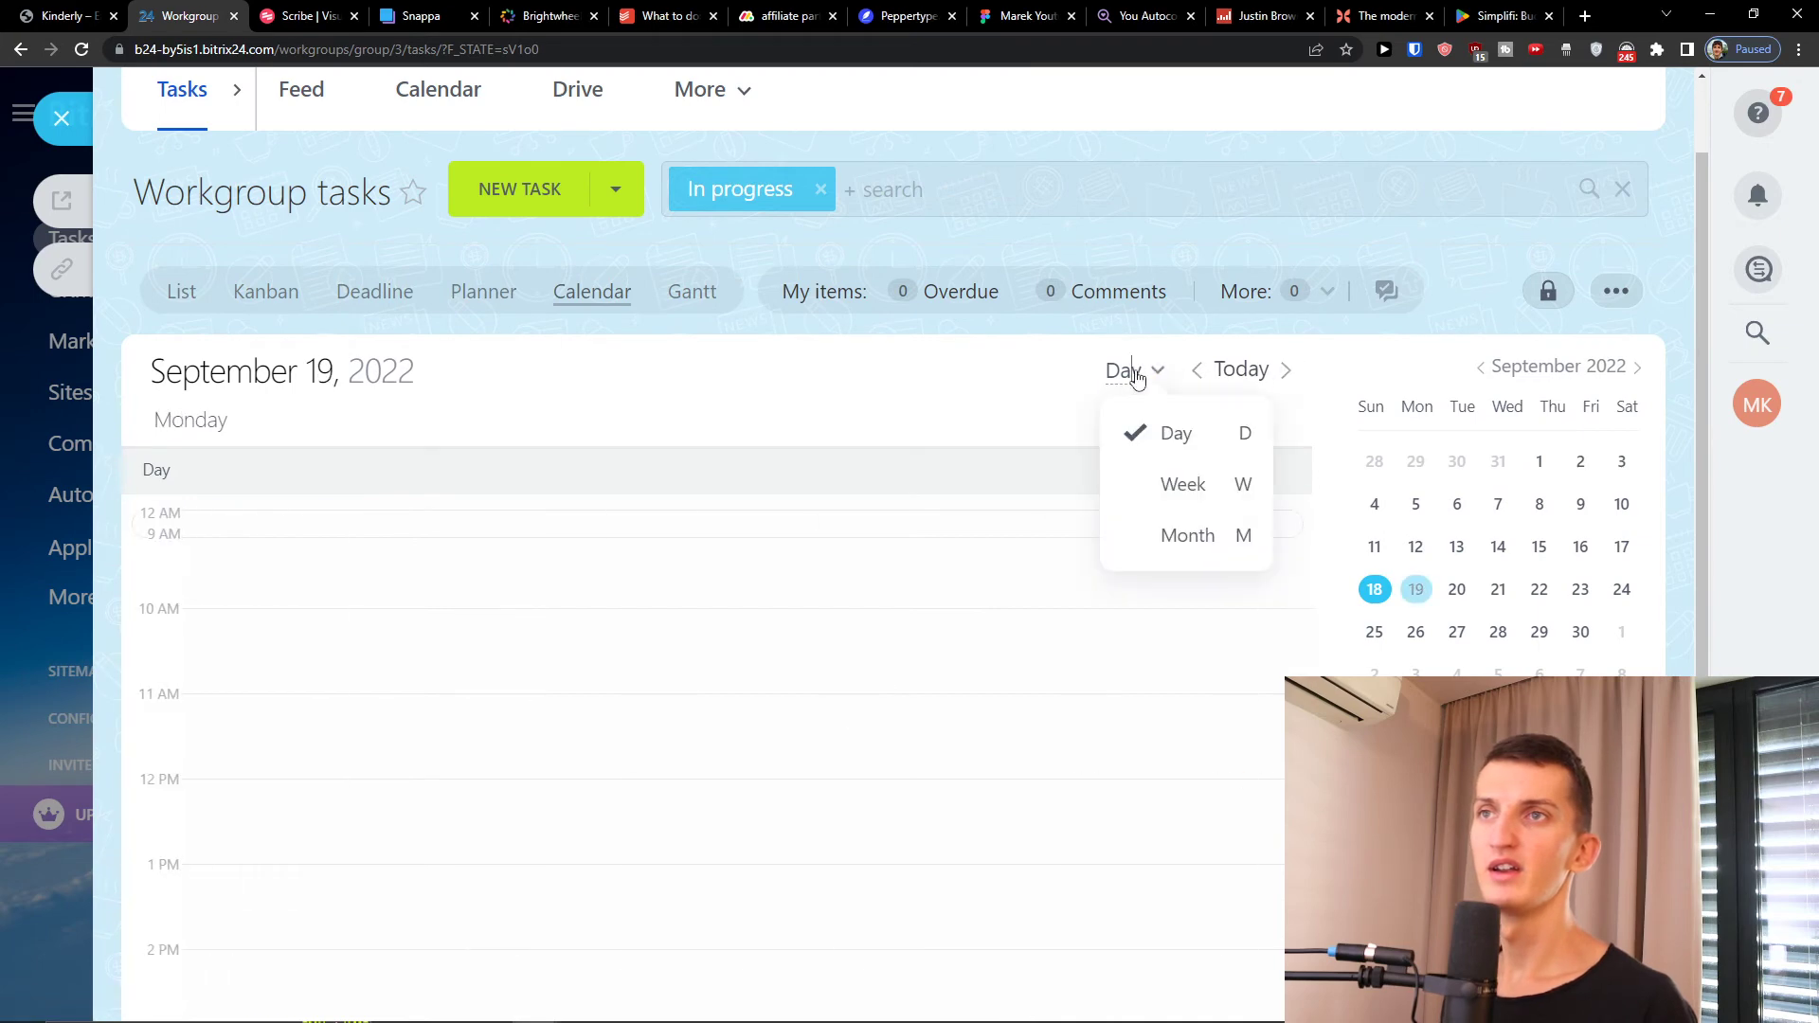
left_click(1151, 484)
left_click(1468, 374)
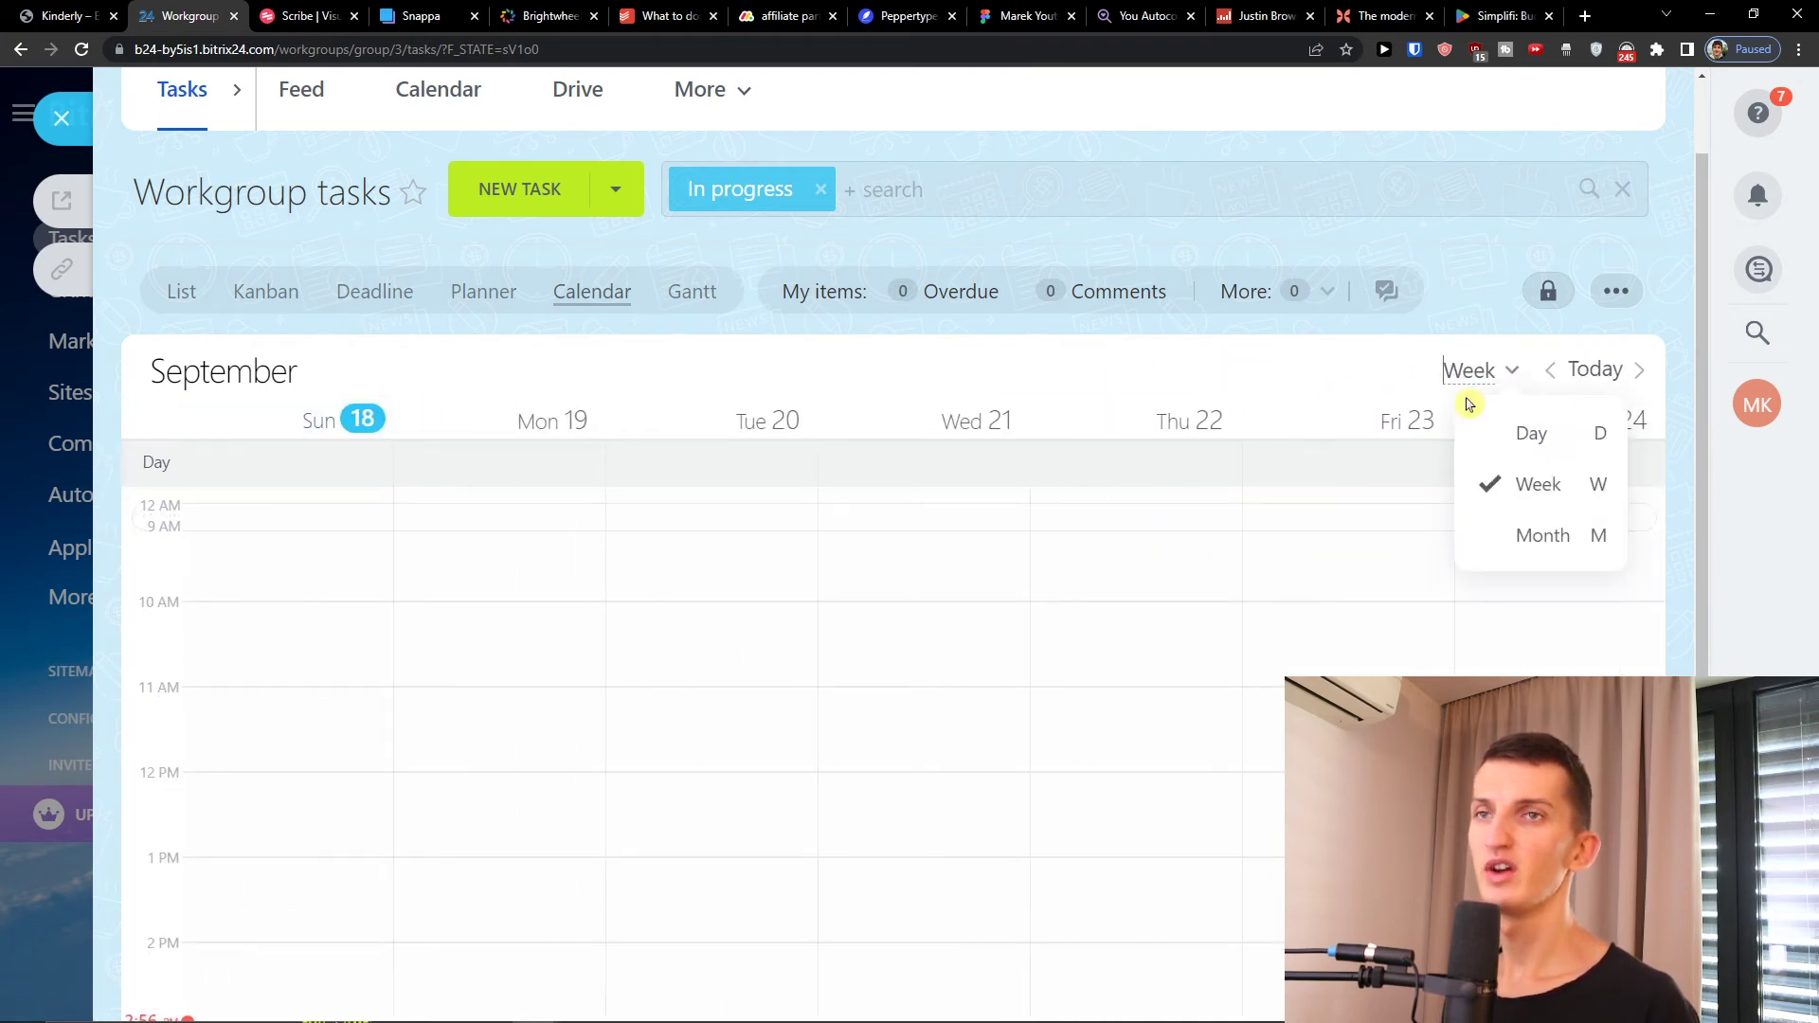
left_click(1507, 542)
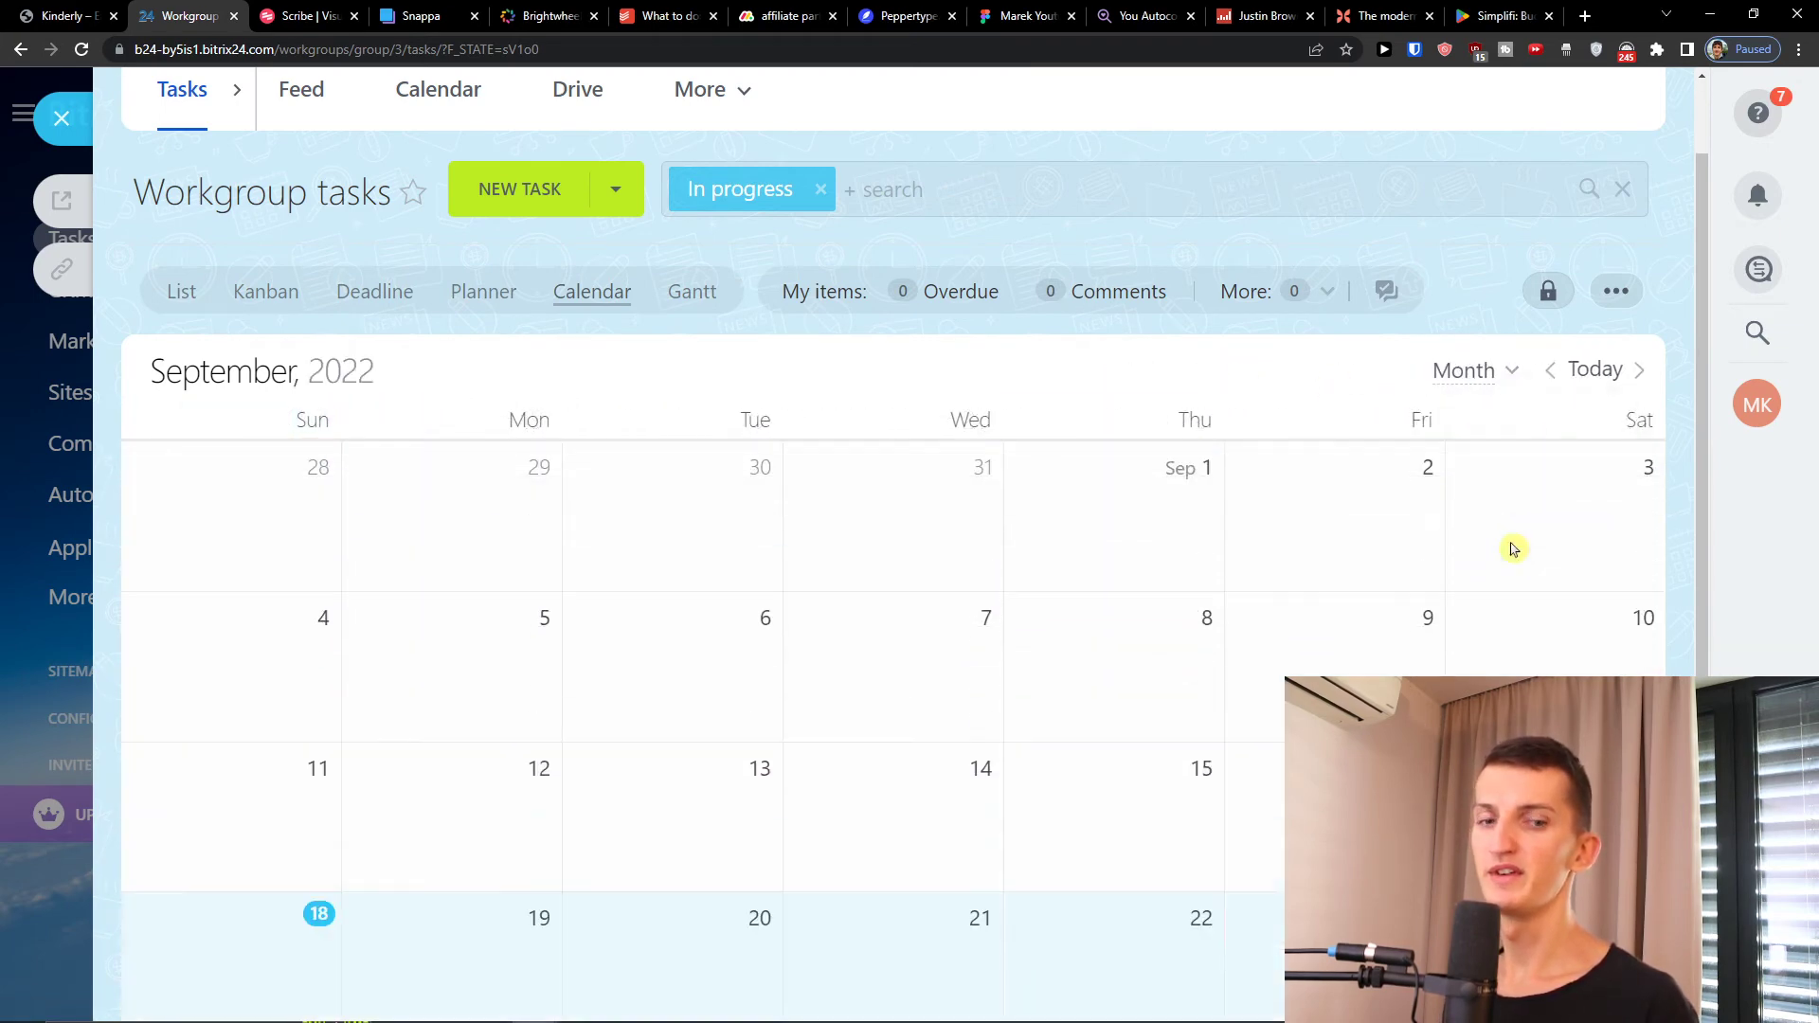
left_click(708, 301)
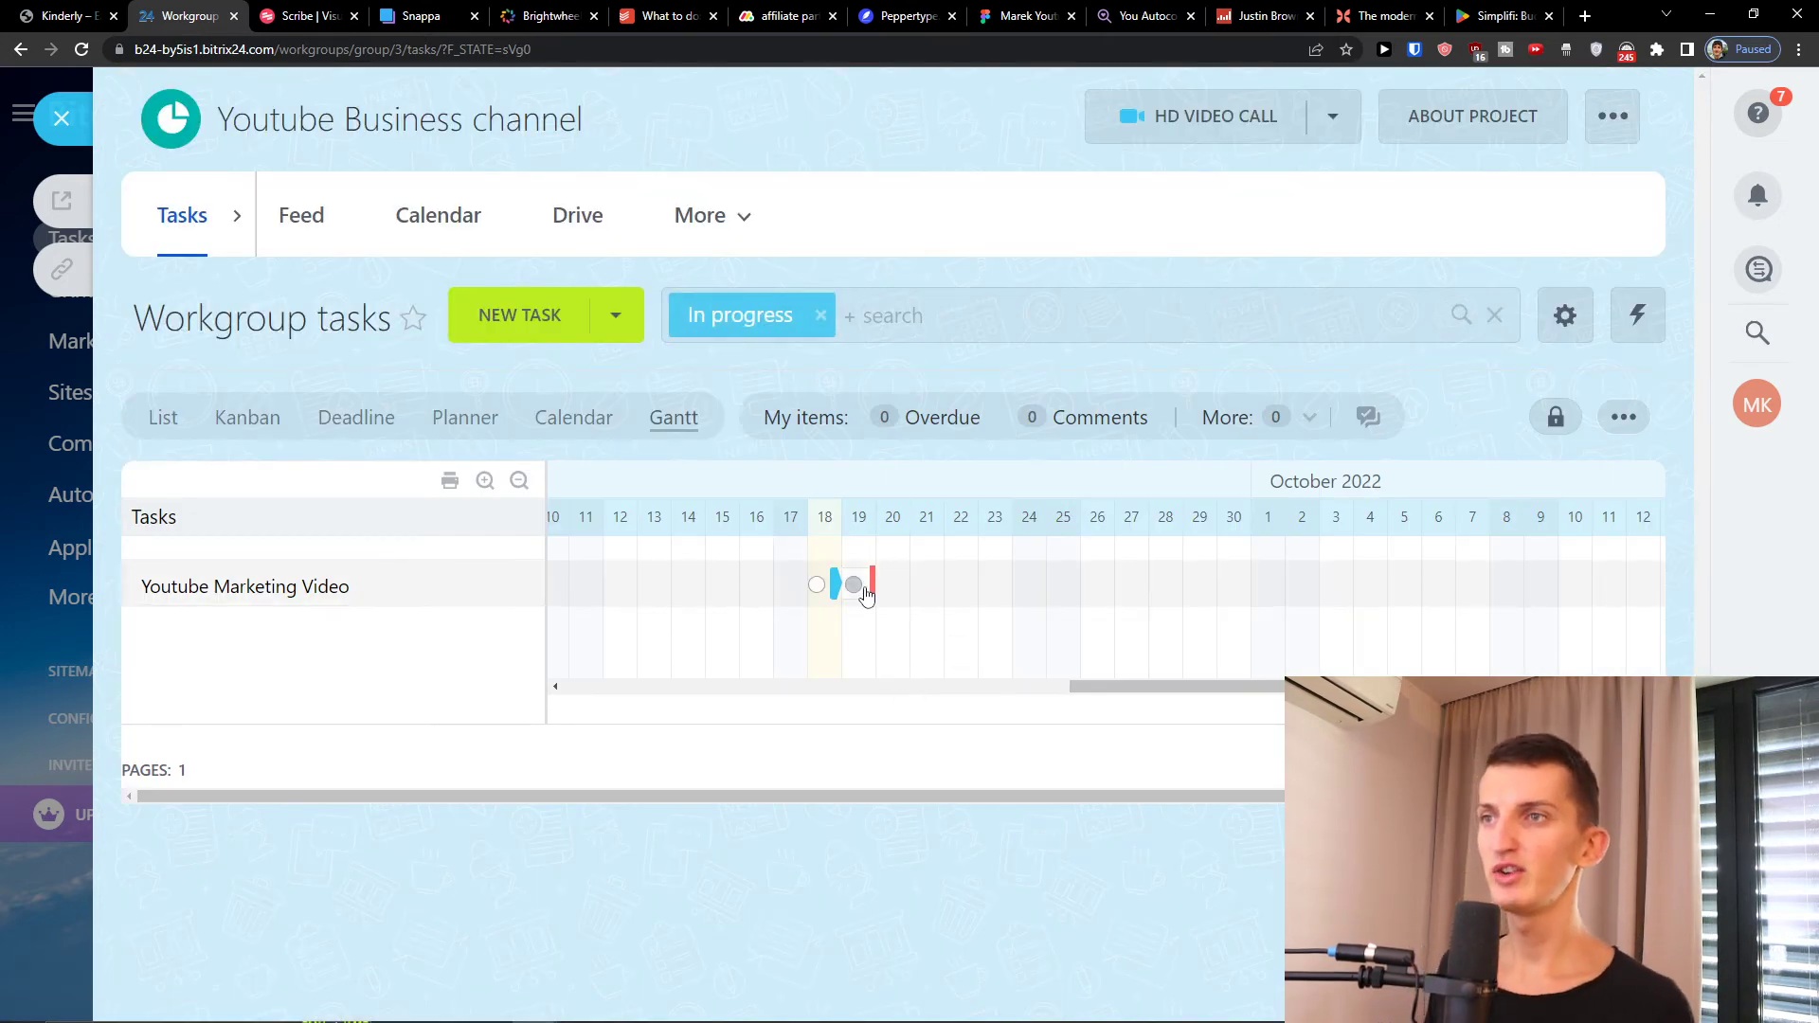
Stretch Youtube Marketing Video's deadline to September 21 on the Gantt chart, then return to the list
left_click_drag(871, 594, 938, 594)
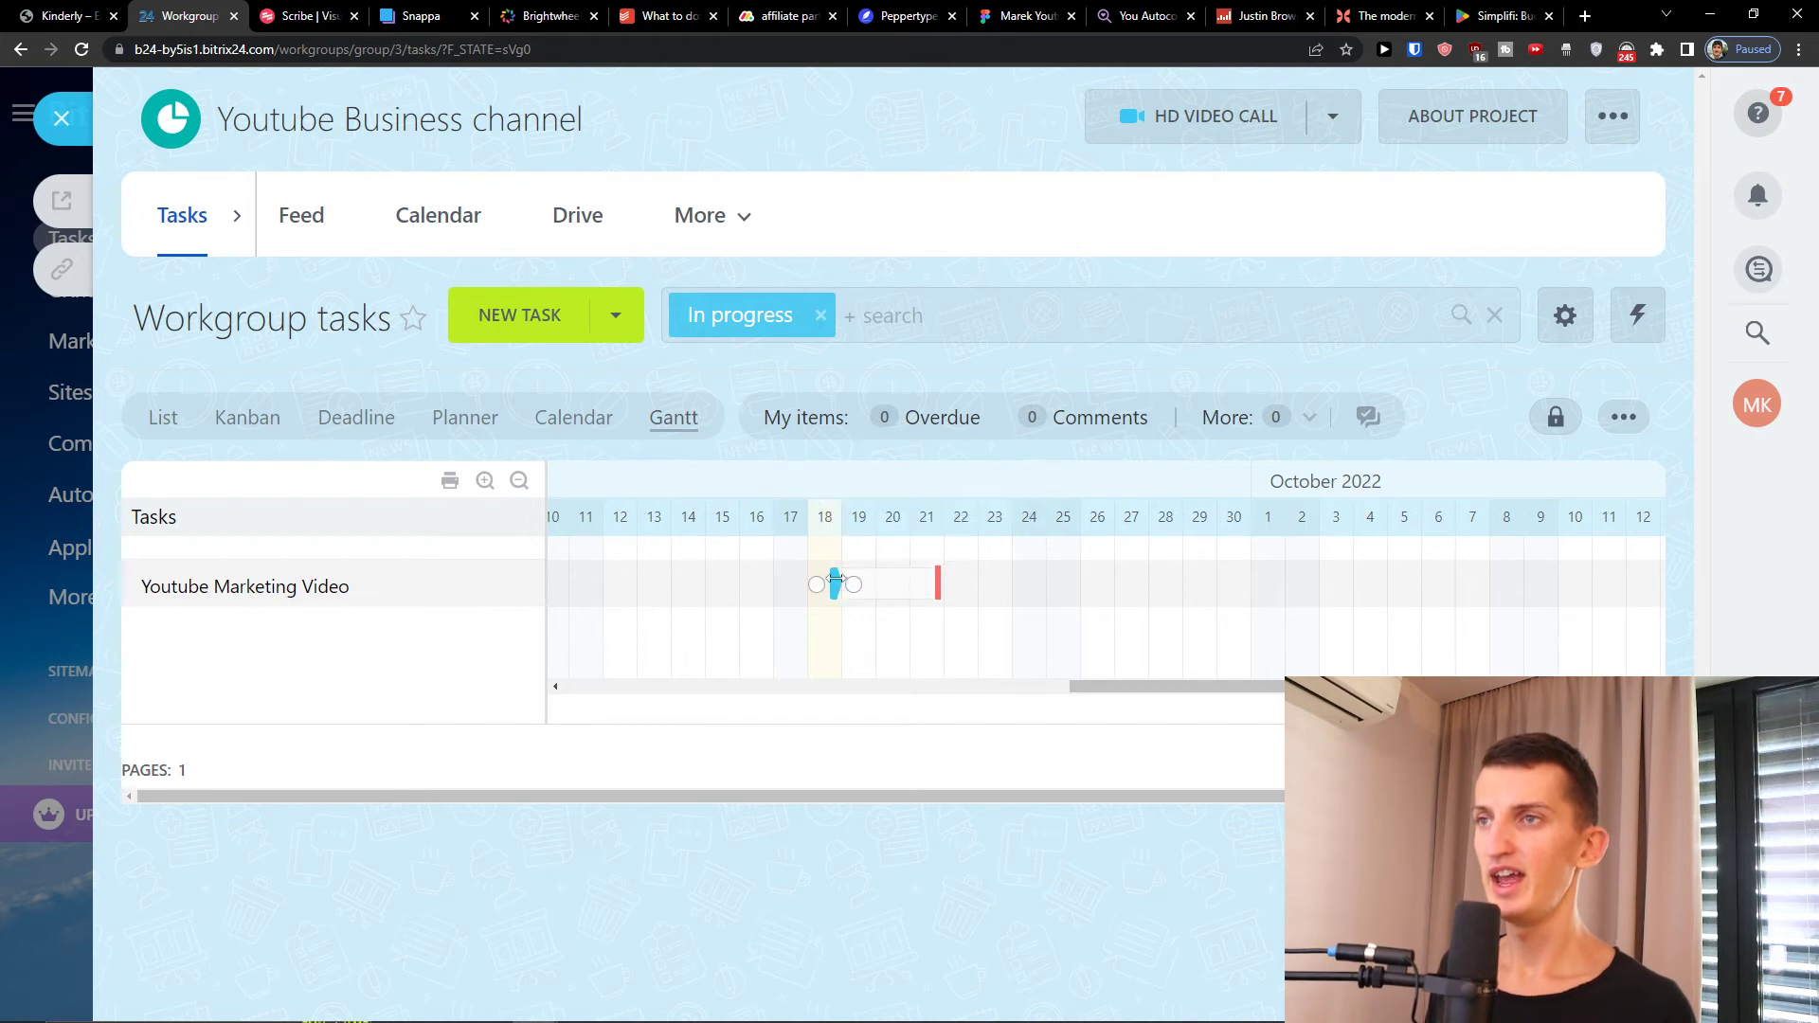
left_click_drag(816, 589, 962, 600)
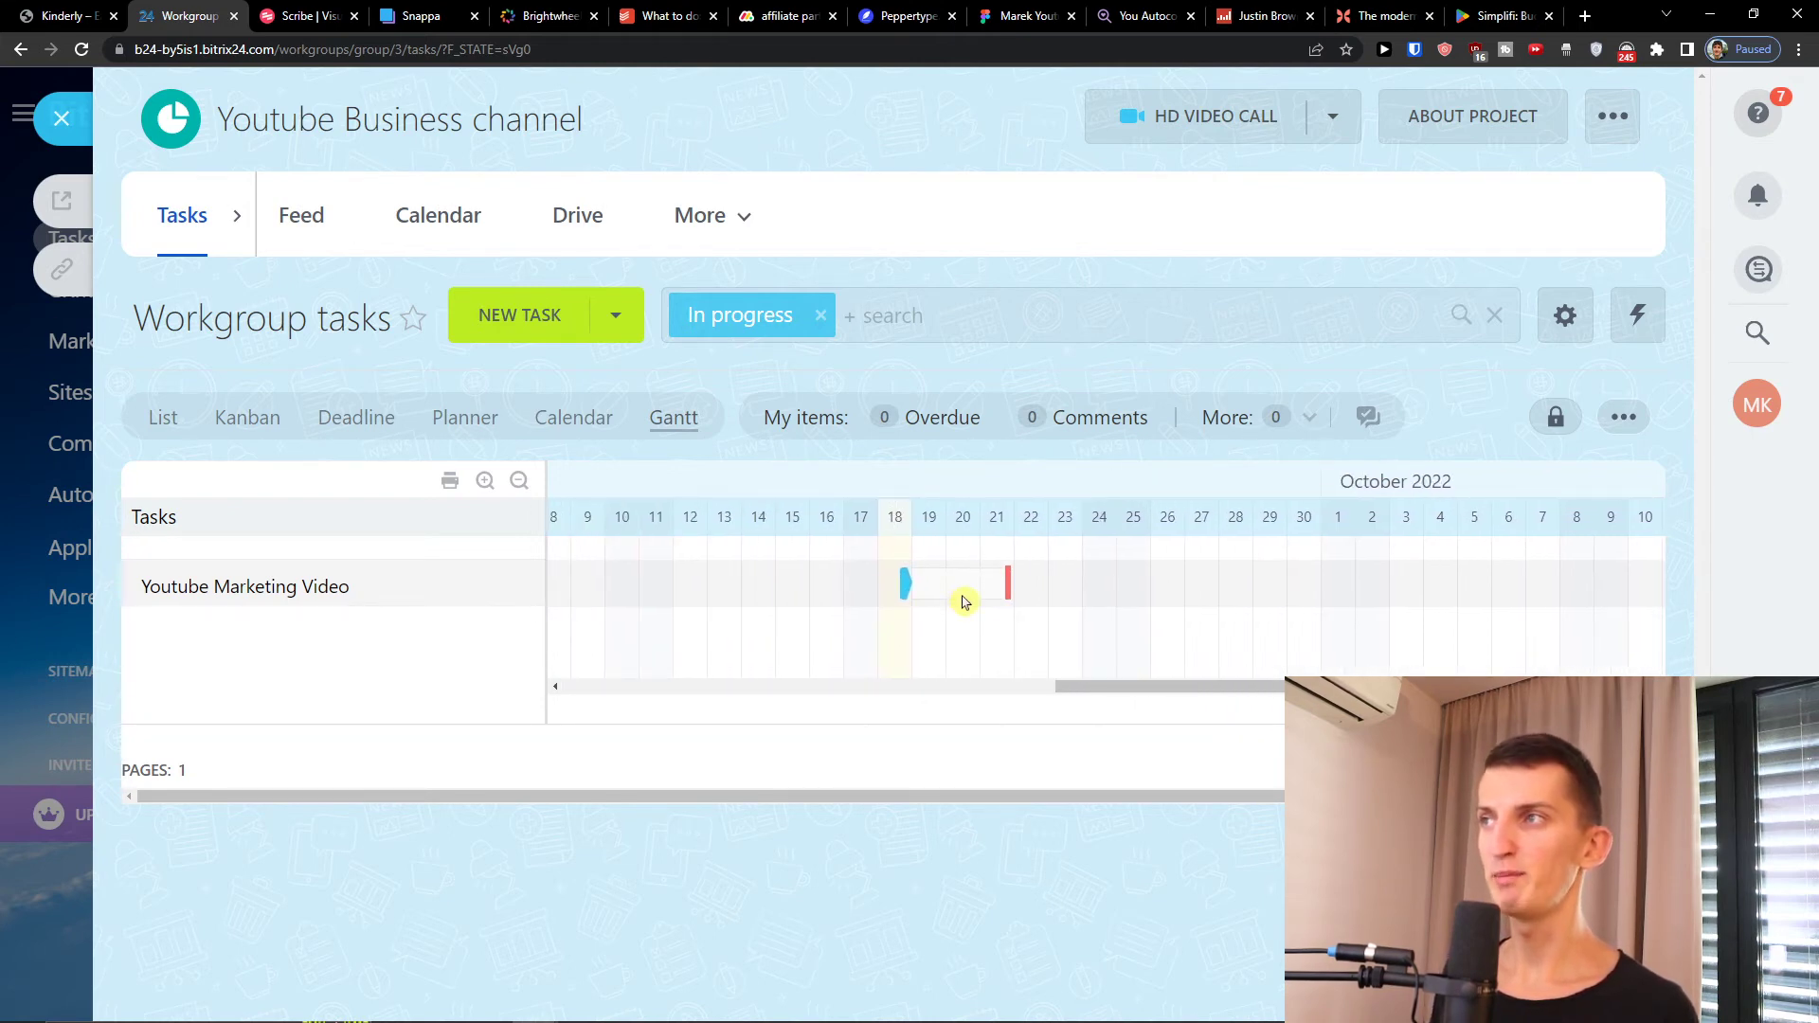
left_click(163, 418)
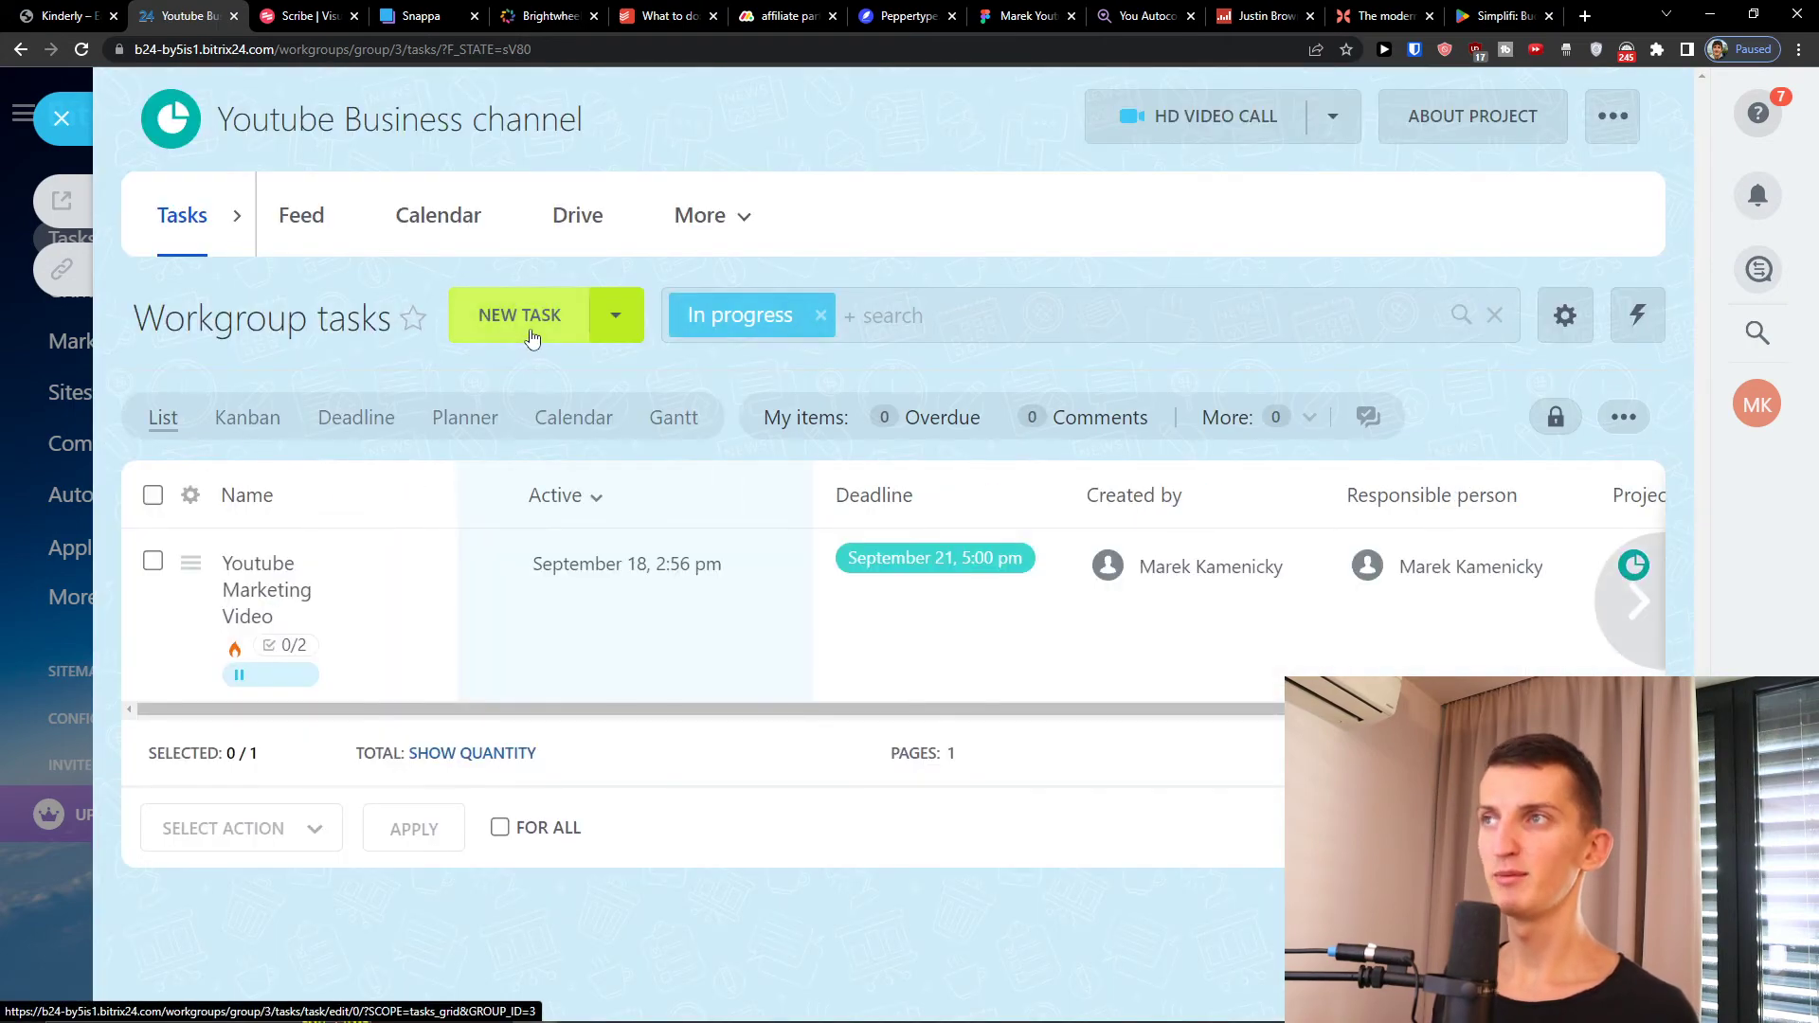
Add a task named 'youtube video' with a September 20 deadline
left_click(532, 338)
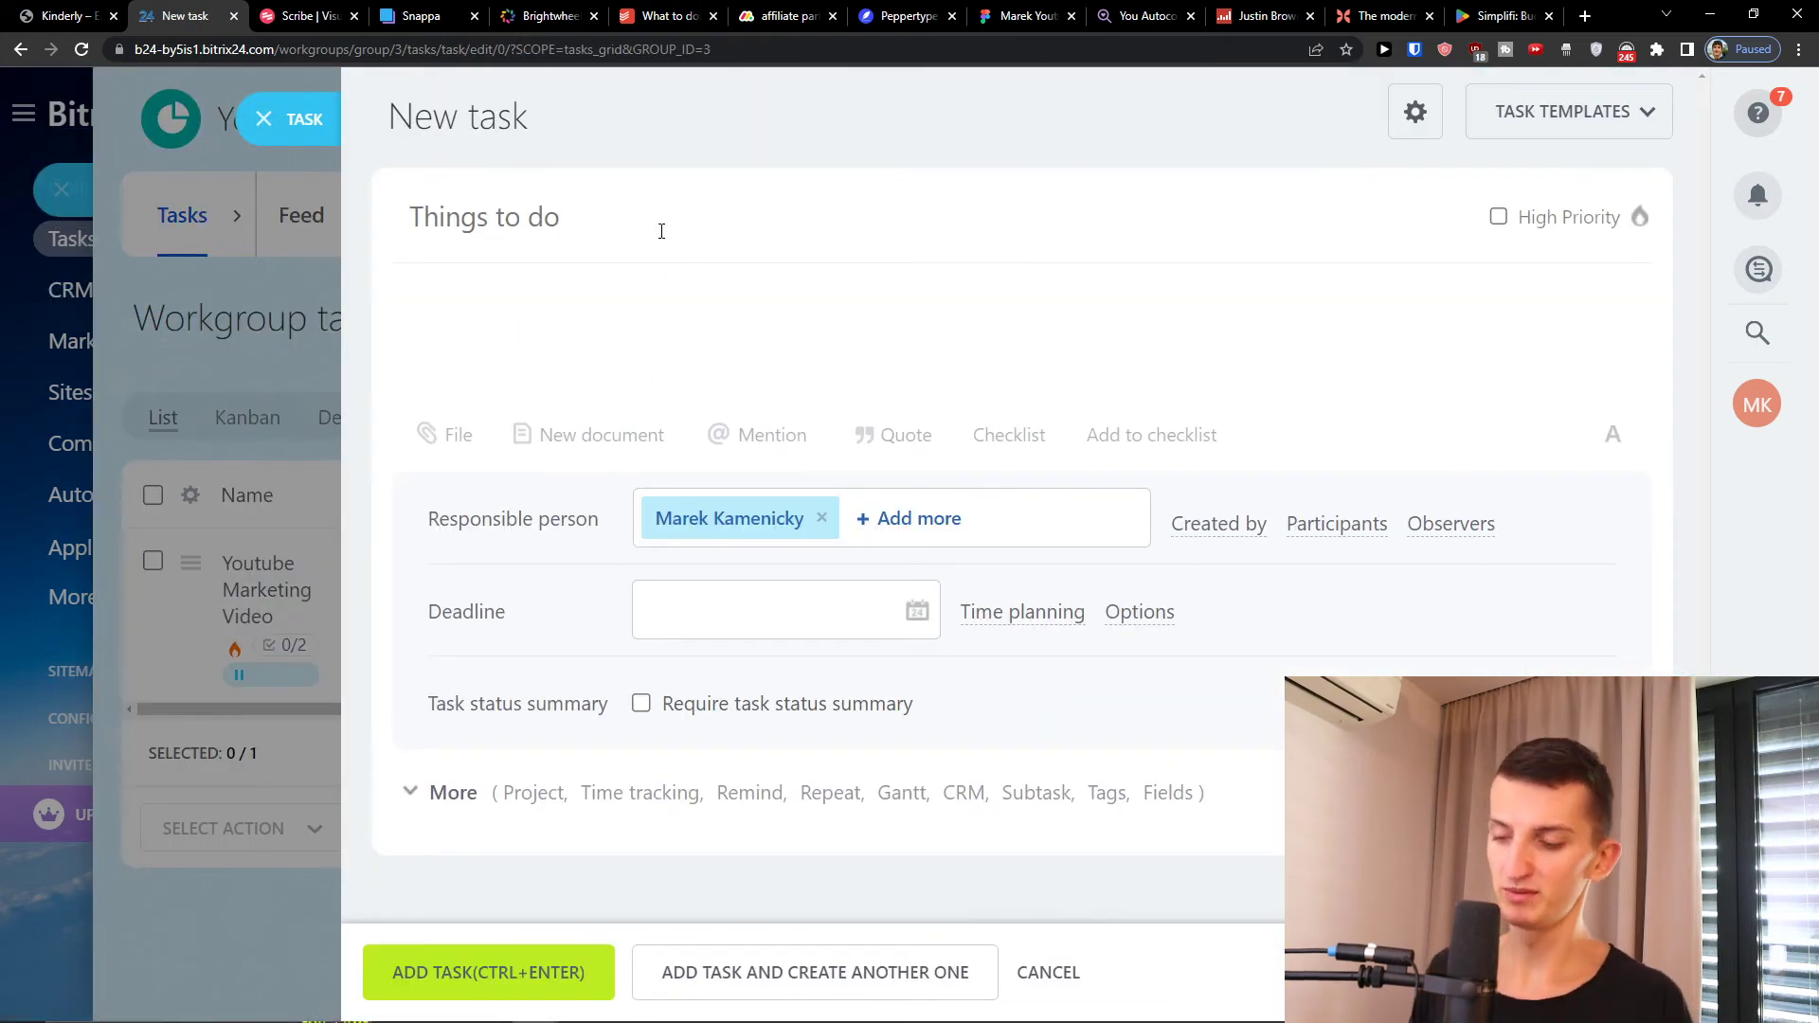
type("youtube video")
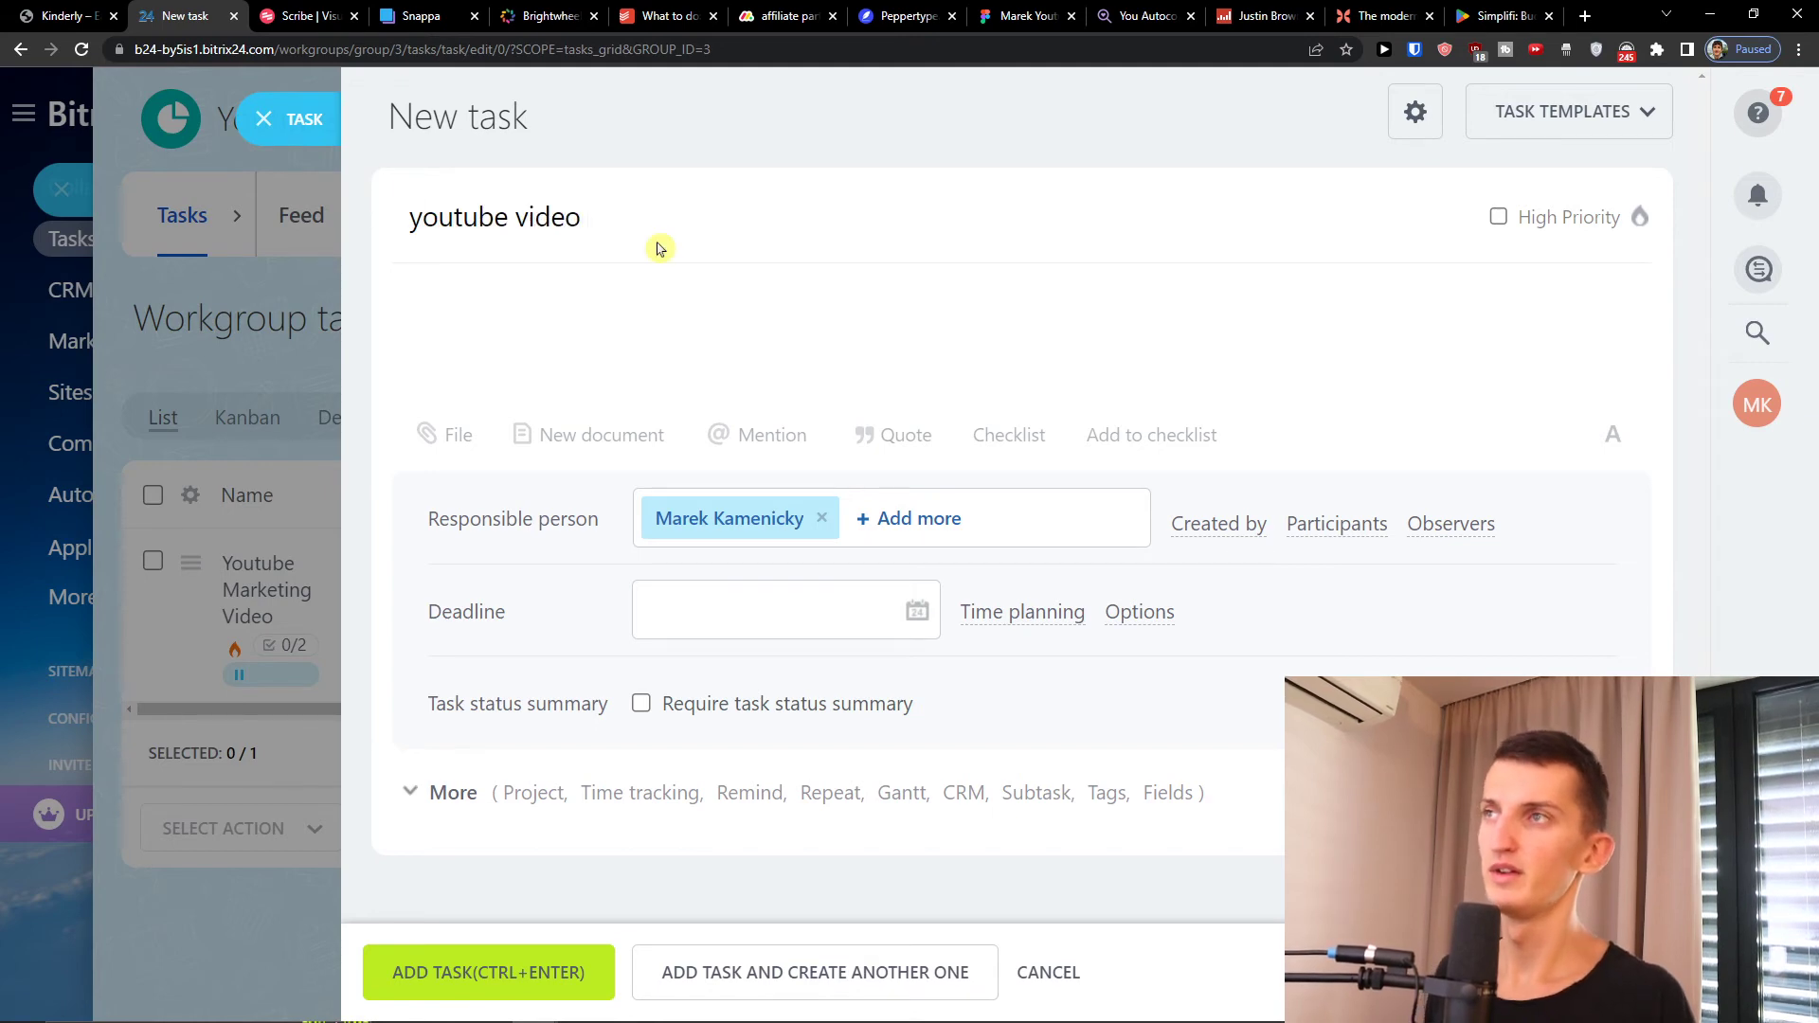
left_click(833, 616)
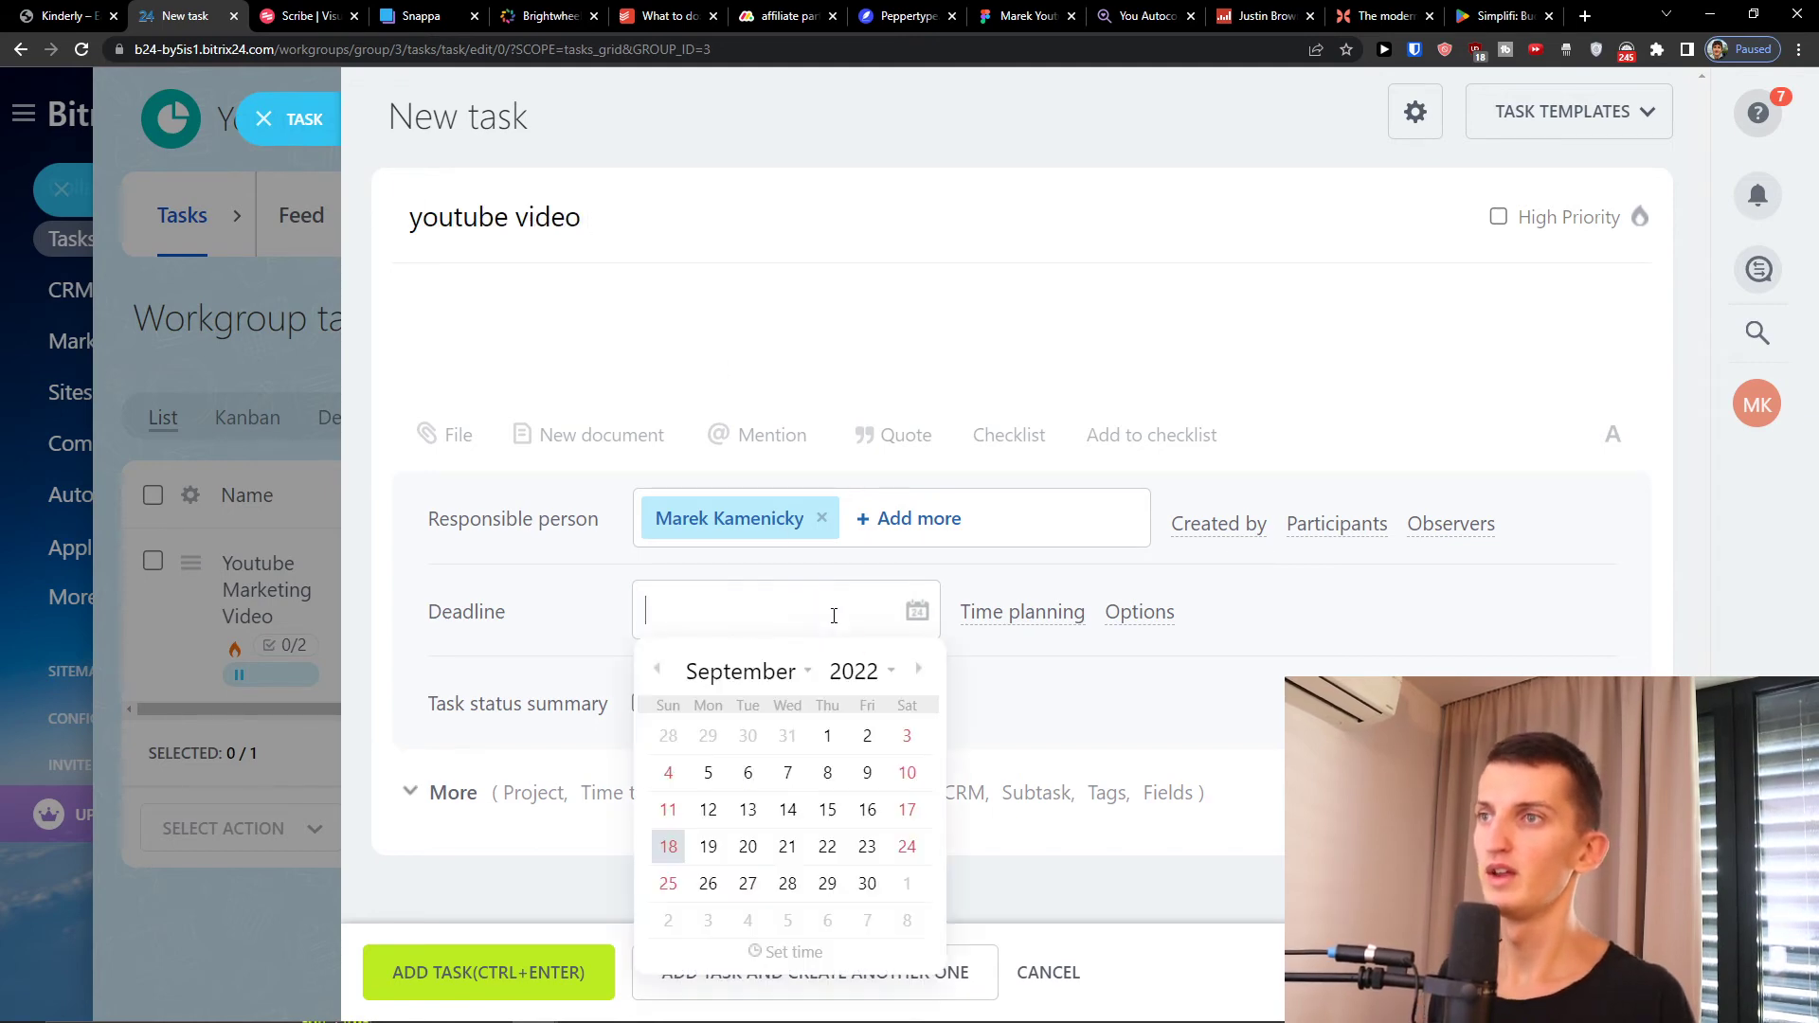
left_click(750, 847)
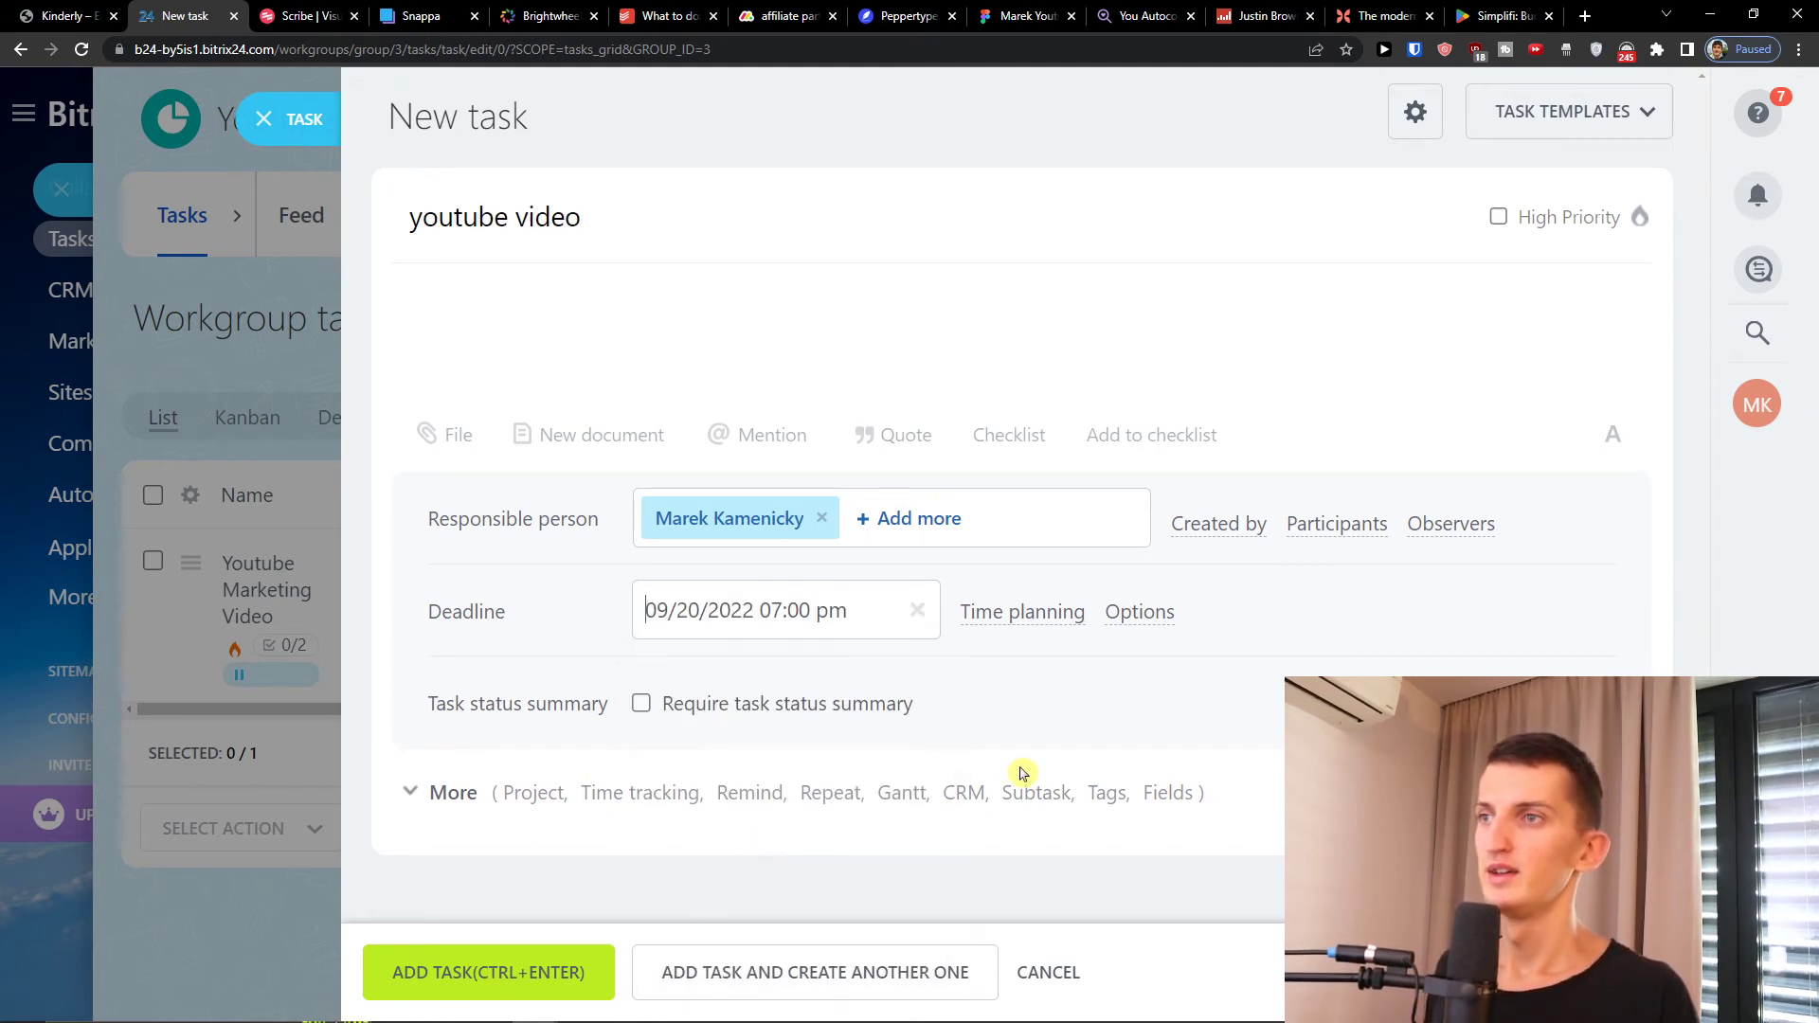
left_click(429, 968)
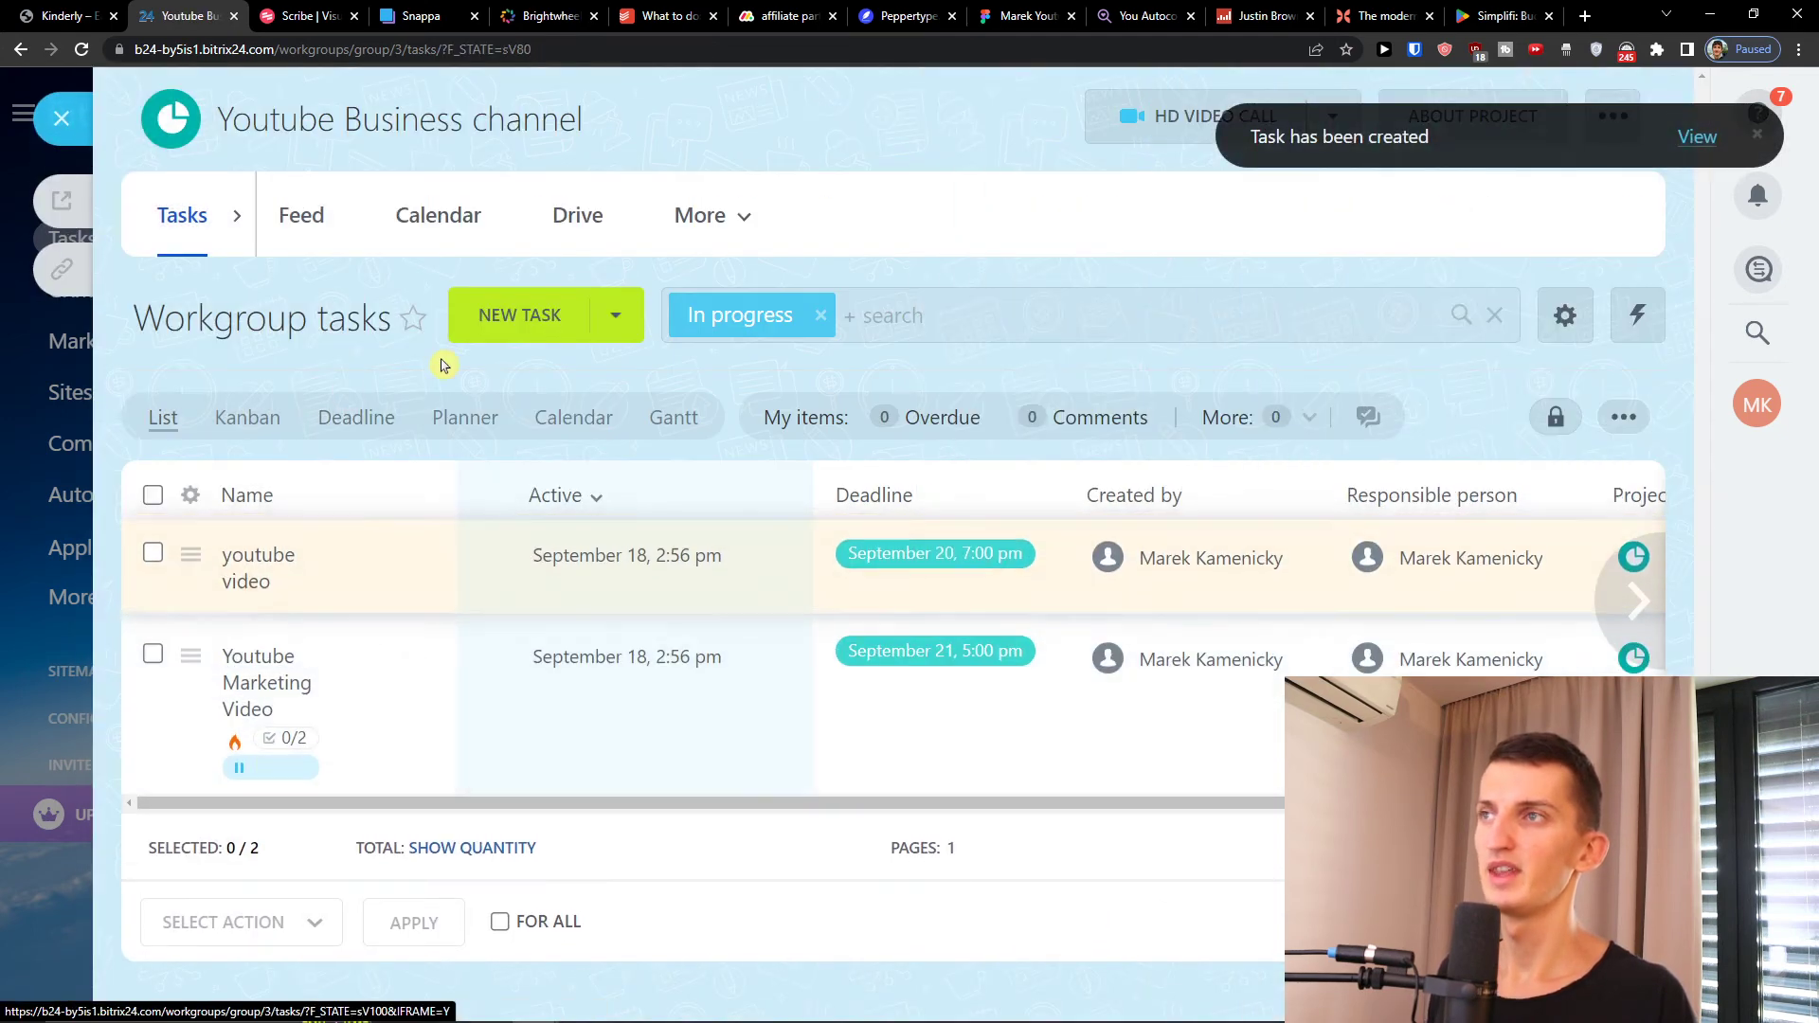
On the Gantt chart, extend youtube video to end 09/19/22 06:00 am and remove a trial link
left_click(671, 426)
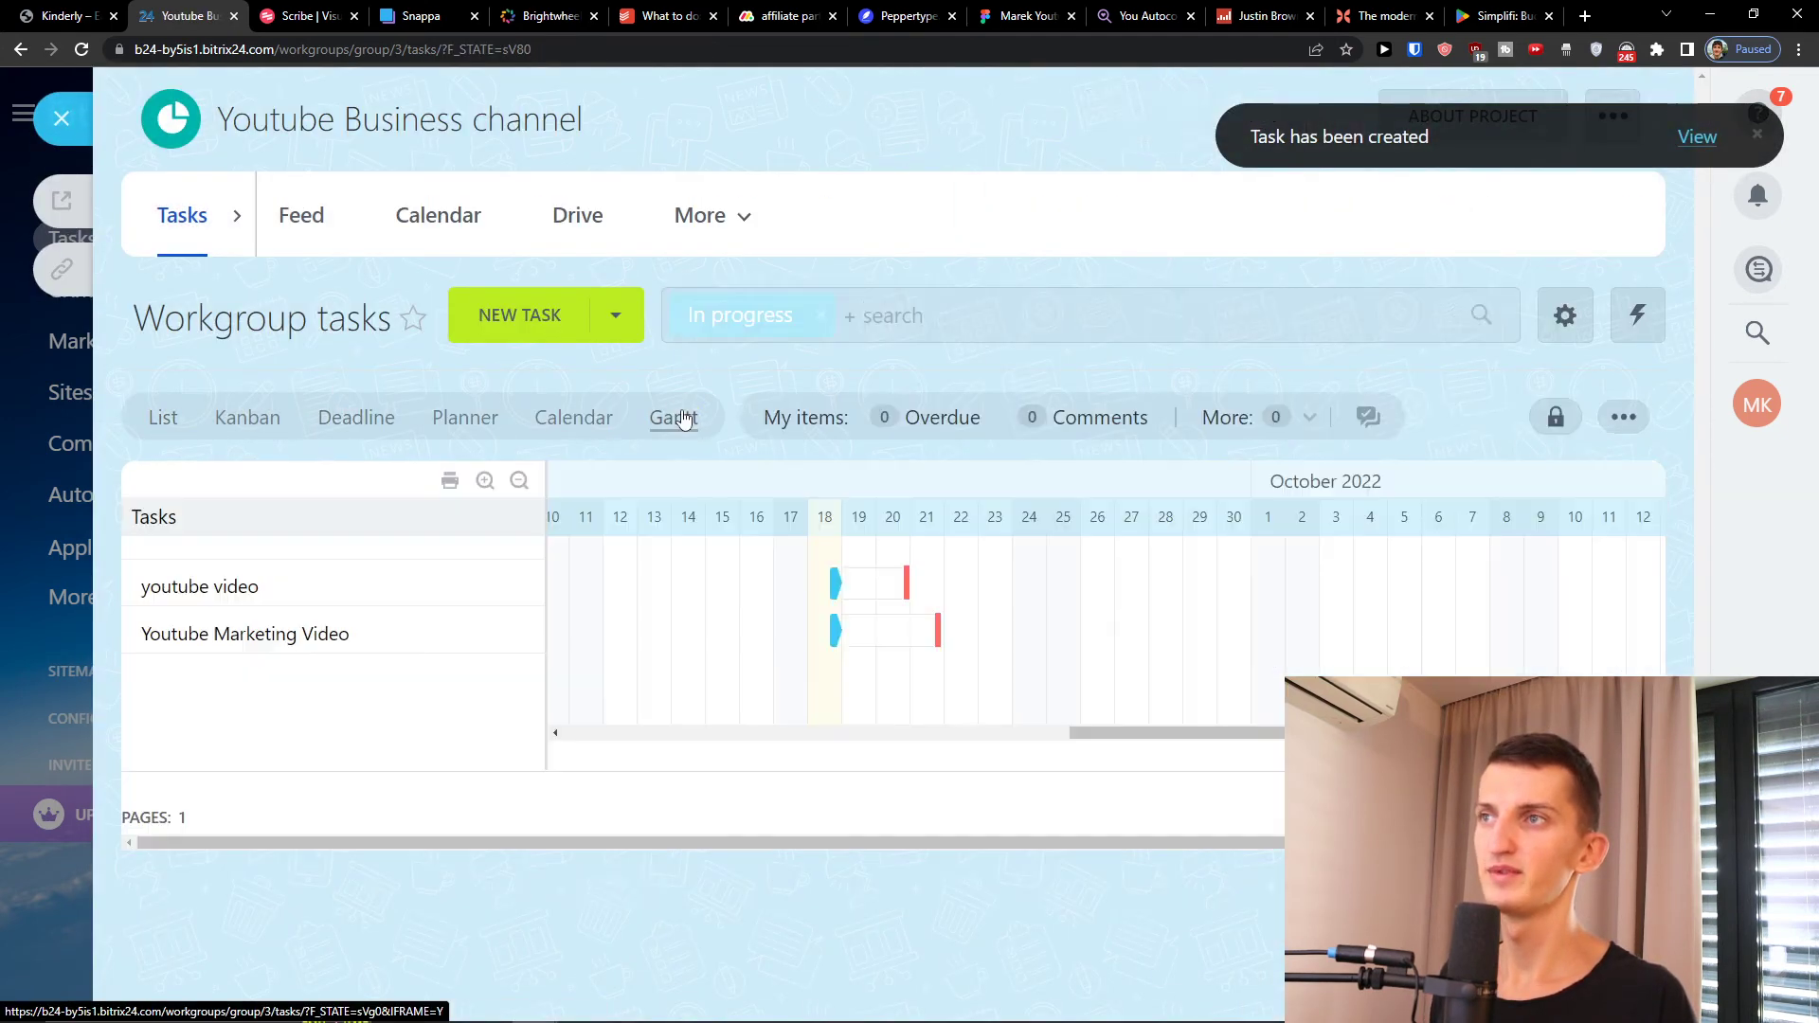
mouse_move(853, 632)
left_mouse_down()
mouse_move(912, 627)
mouse_move(815, 631)
mouse_move(857, 633)
left_mouse_up()
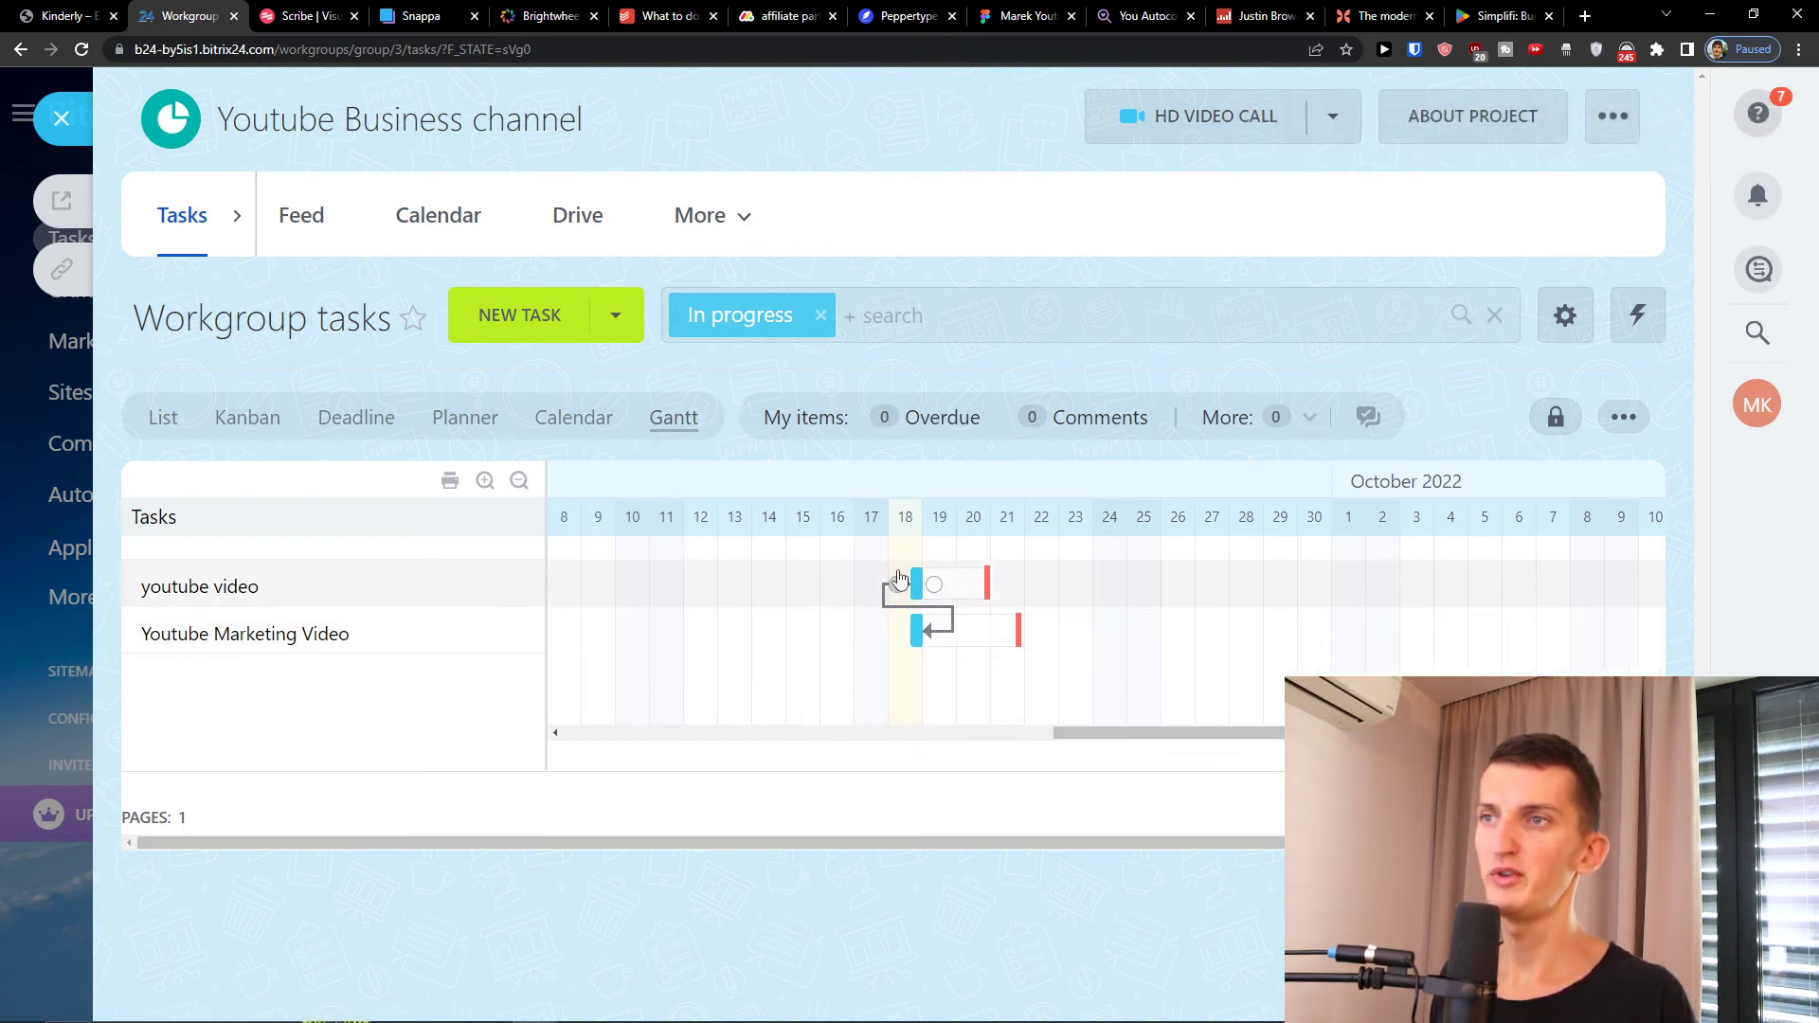
mouse_move(916, 578)
left_mouse_down()
mouse_move(896, 591)
mouse_move(926, 593)
left_mouse_up()
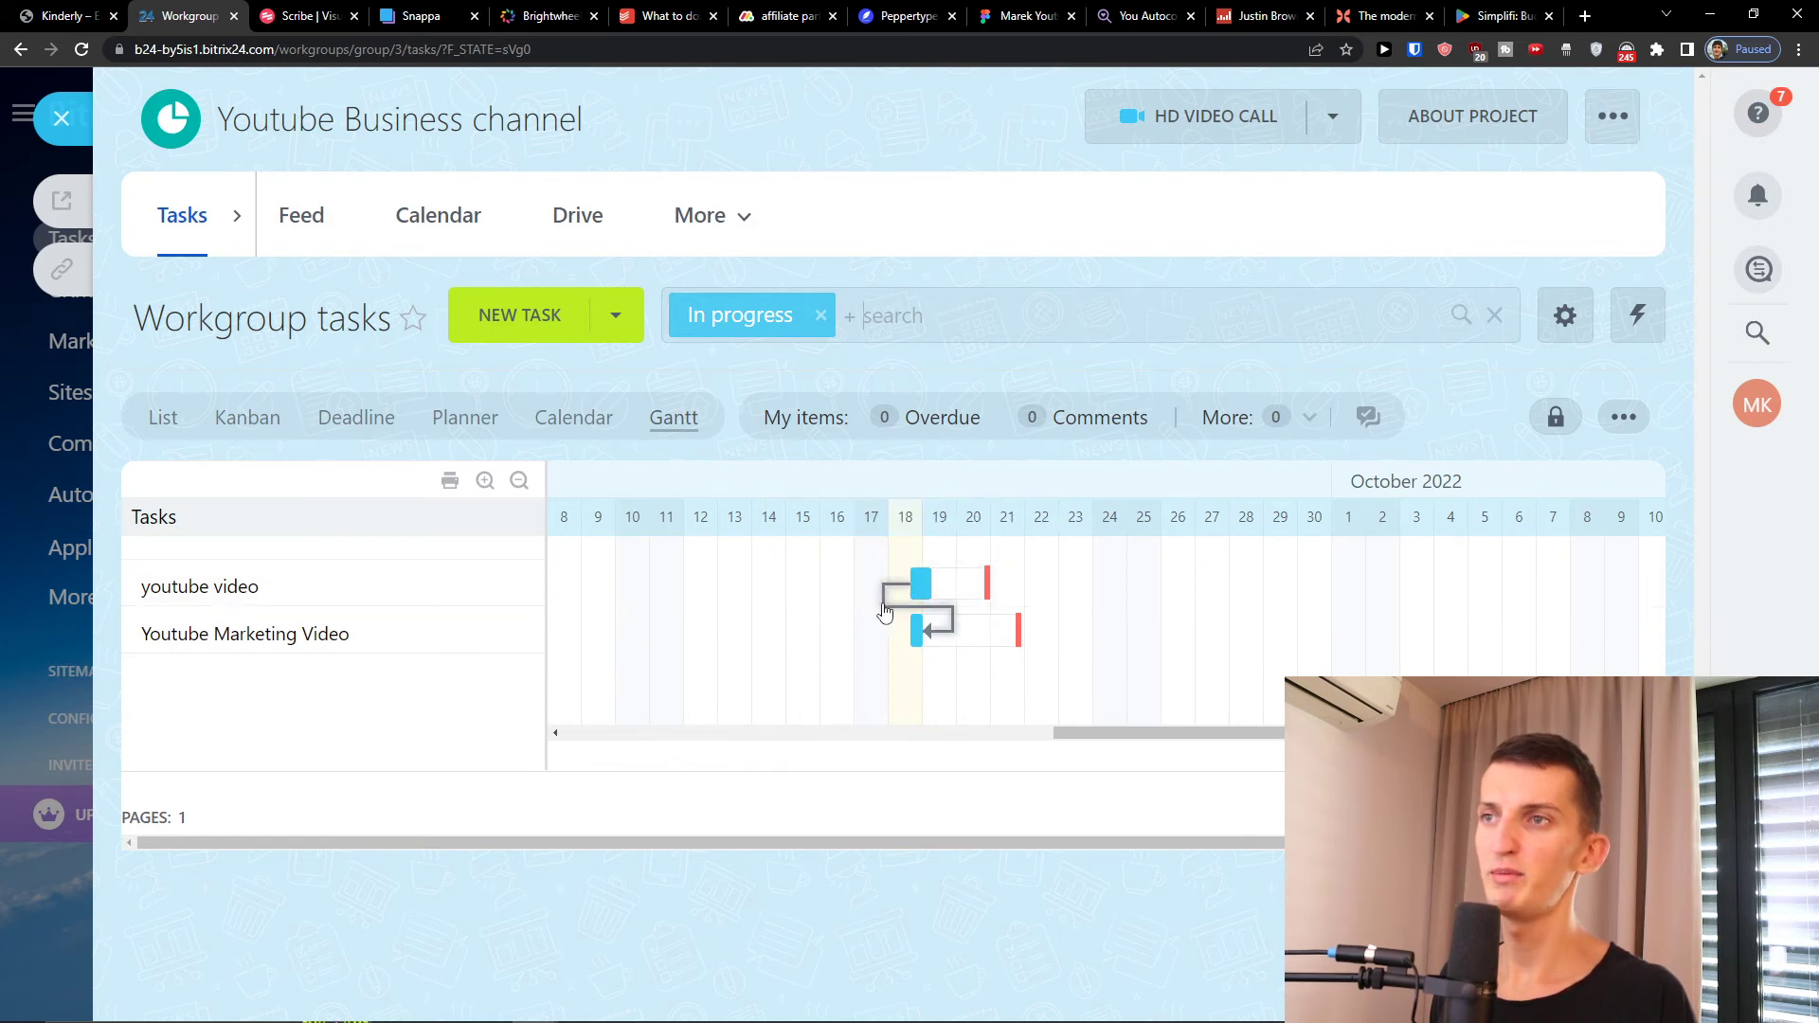
left_click(883, 612)
left_click(895, 660)
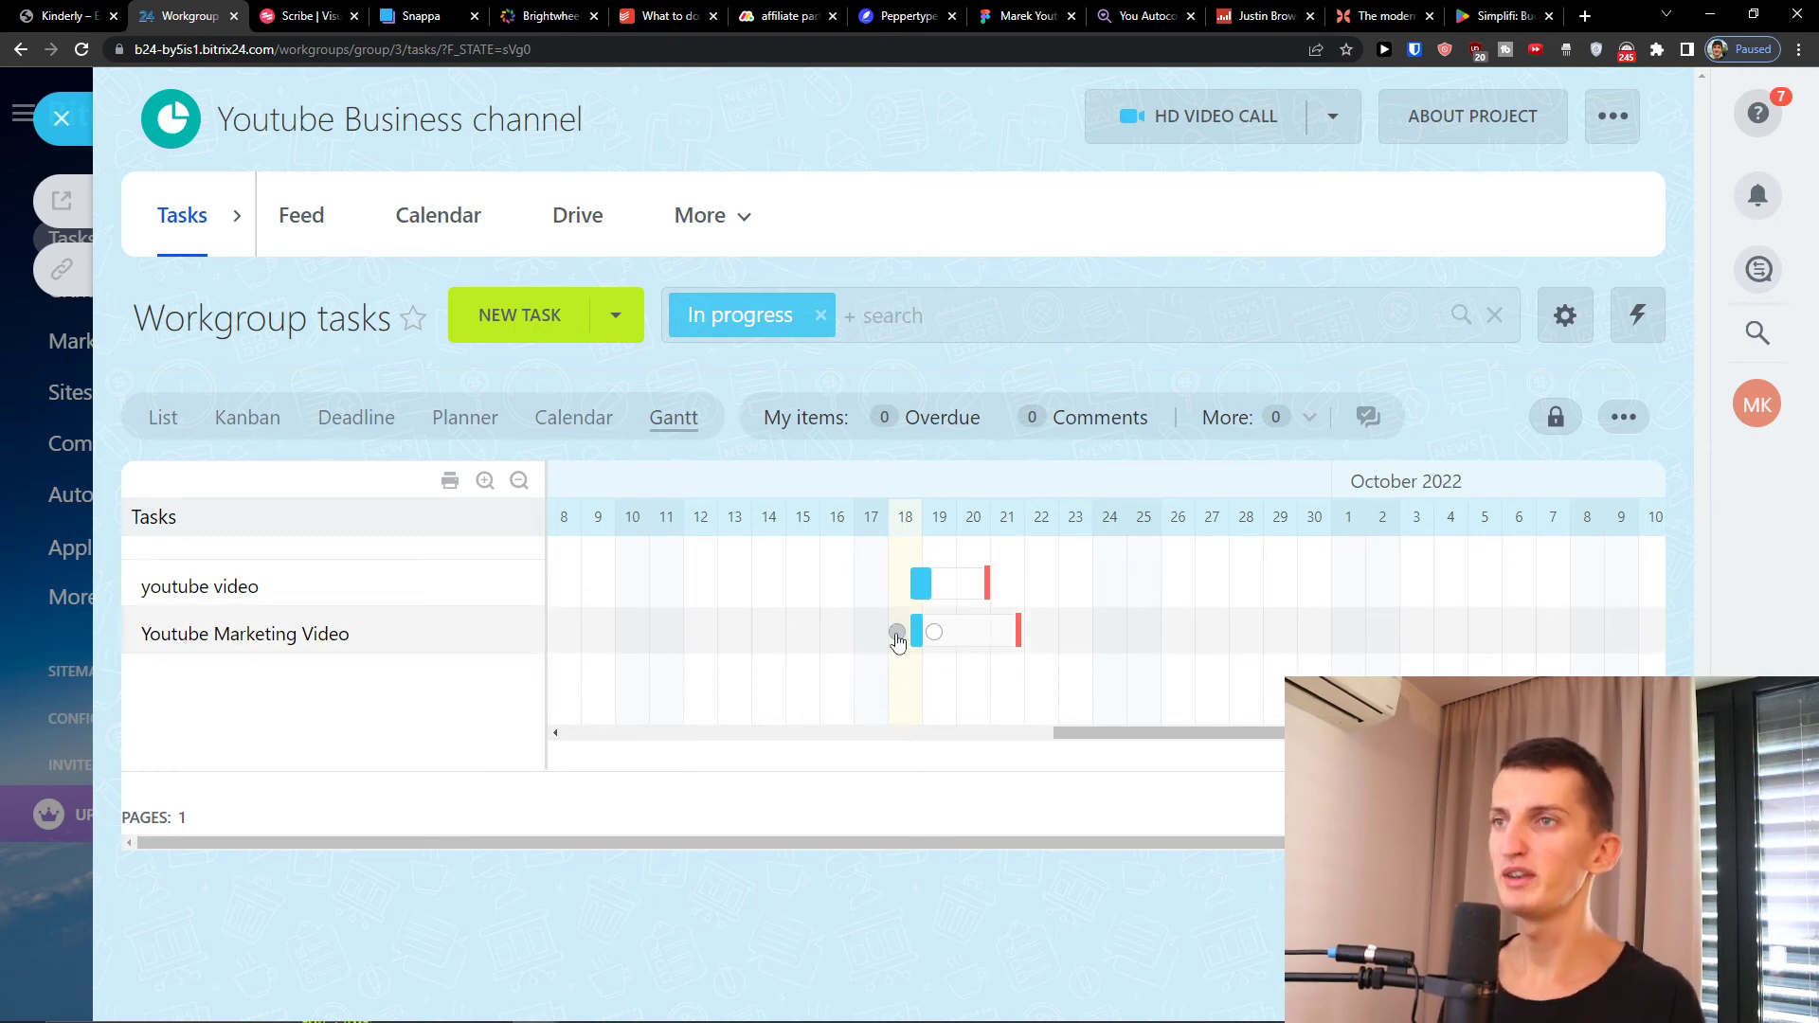
Link youtube video's start to Youtube Marketing Video's start
left_click_drag(899, 584, 899, 637)
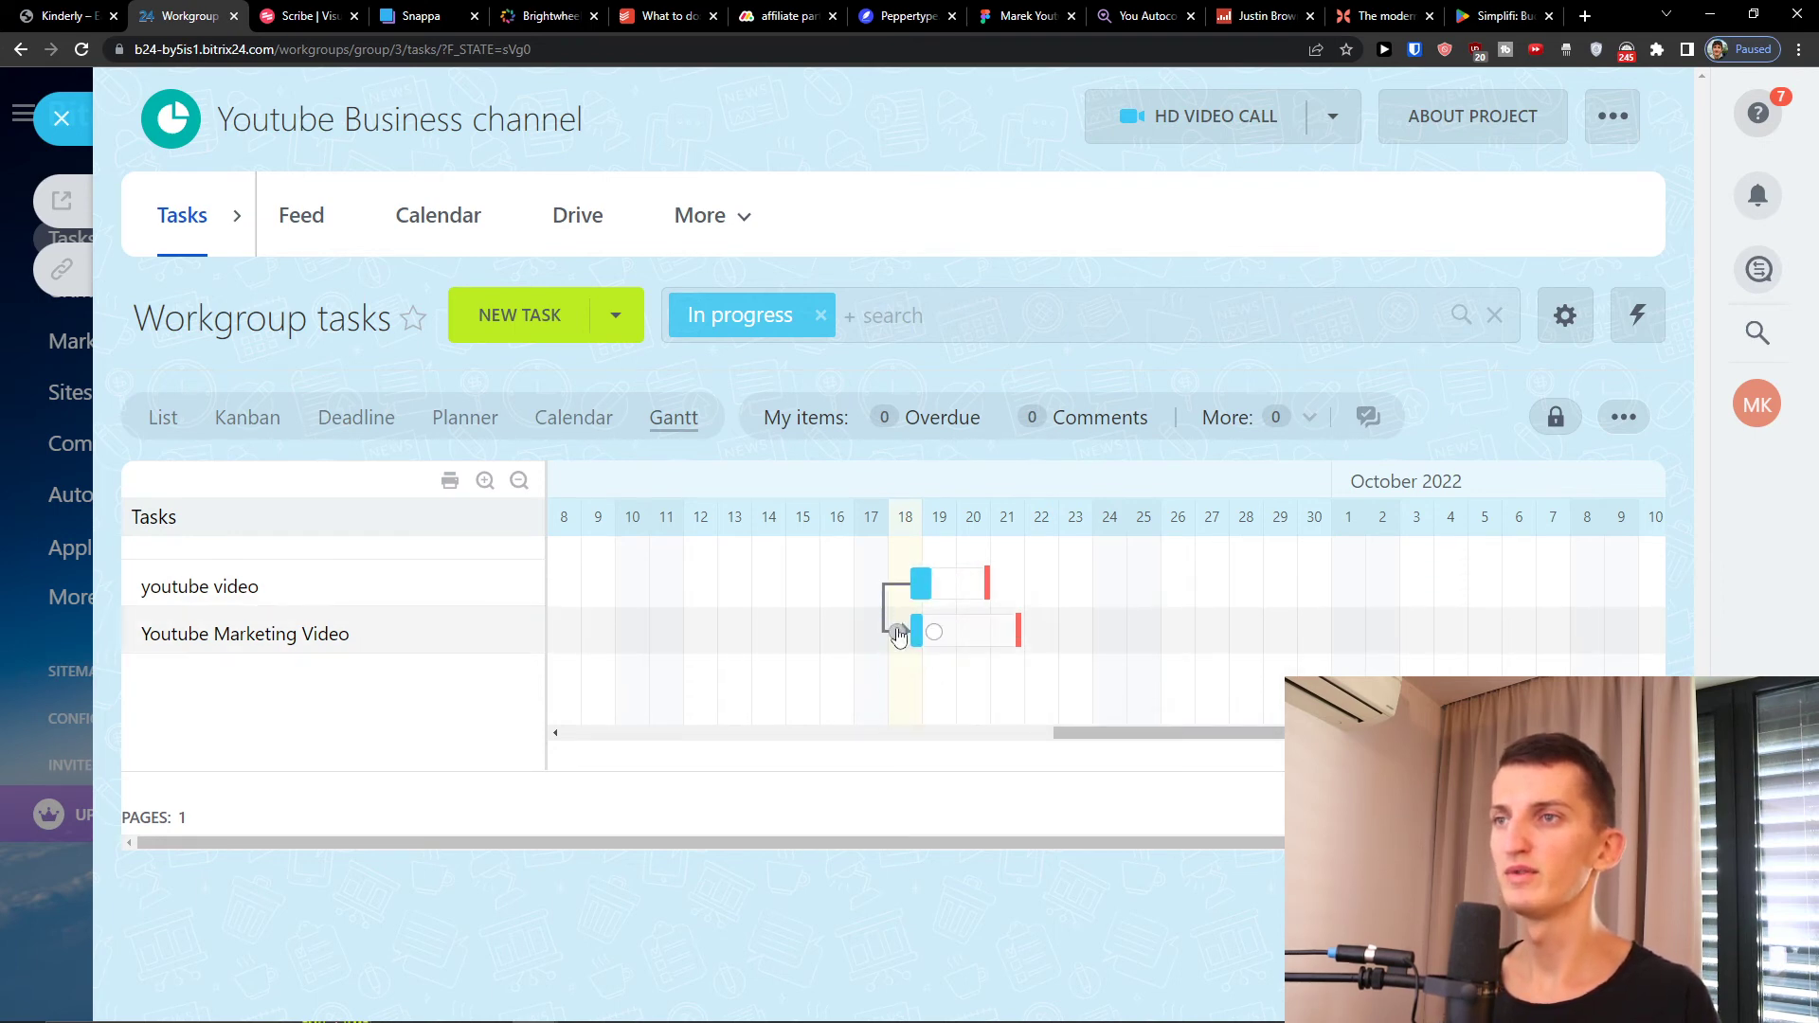
right_click(886, 613)
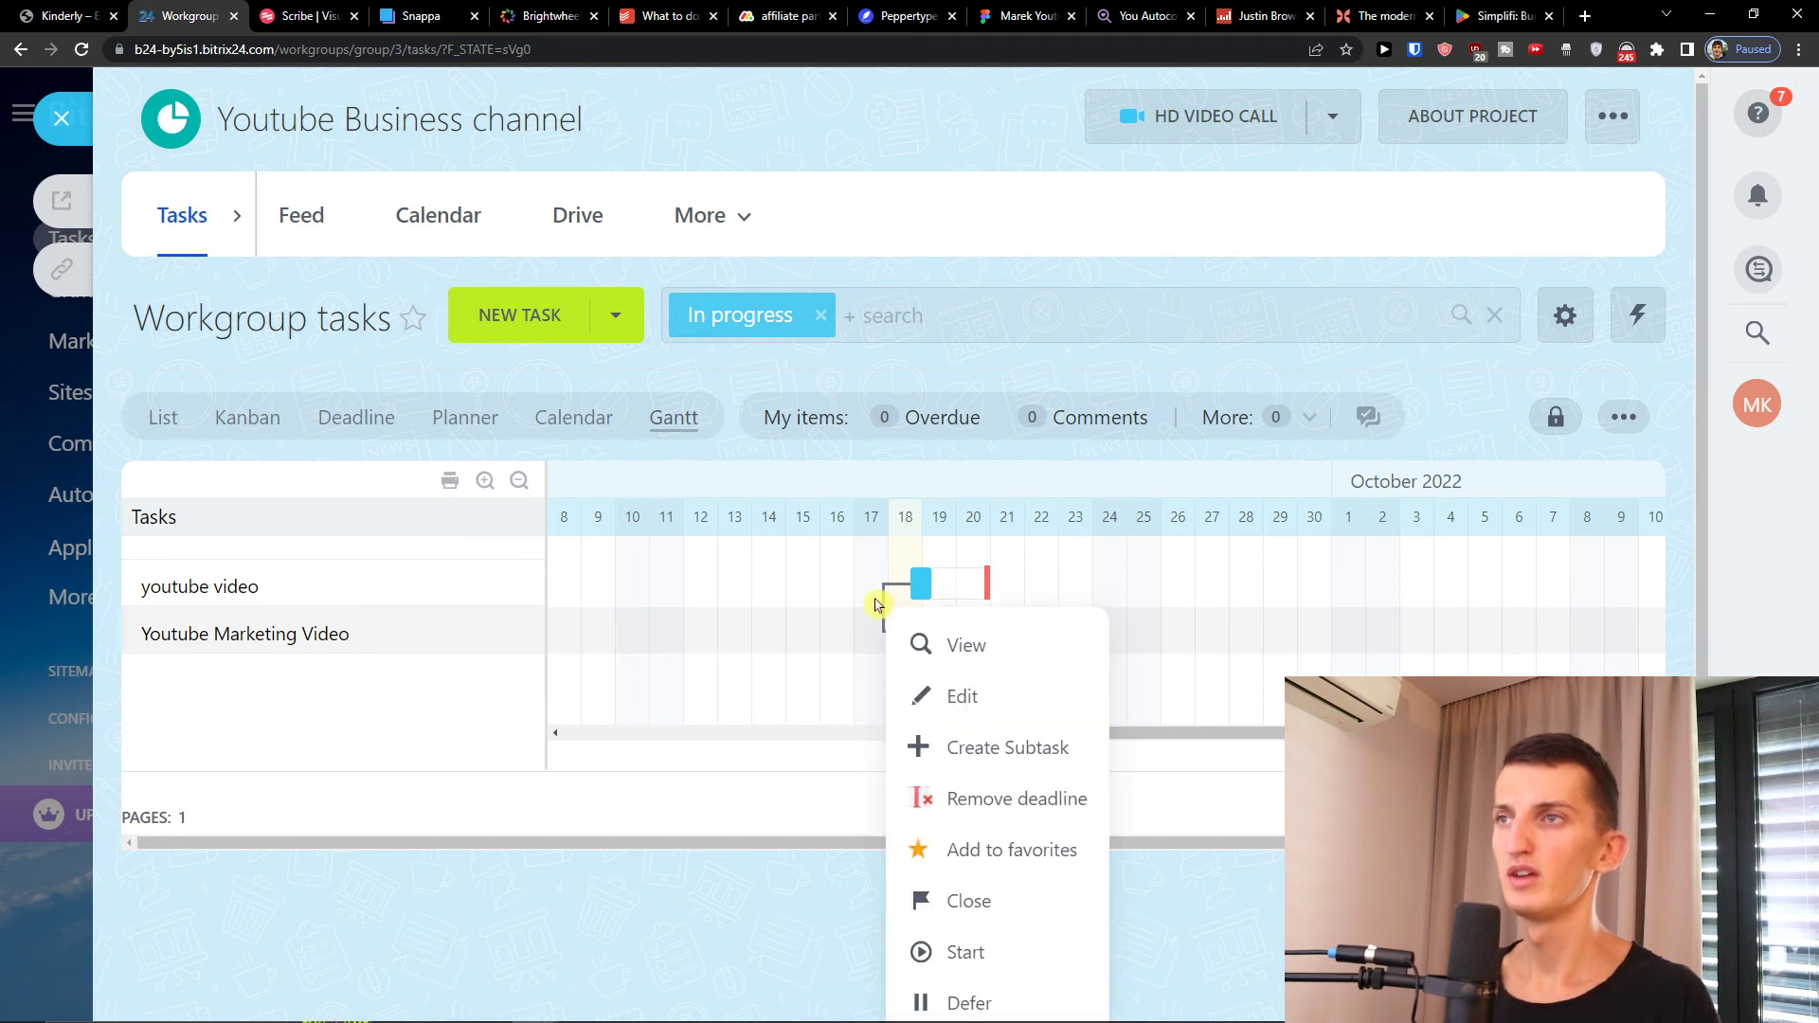
left_click(883, 604)
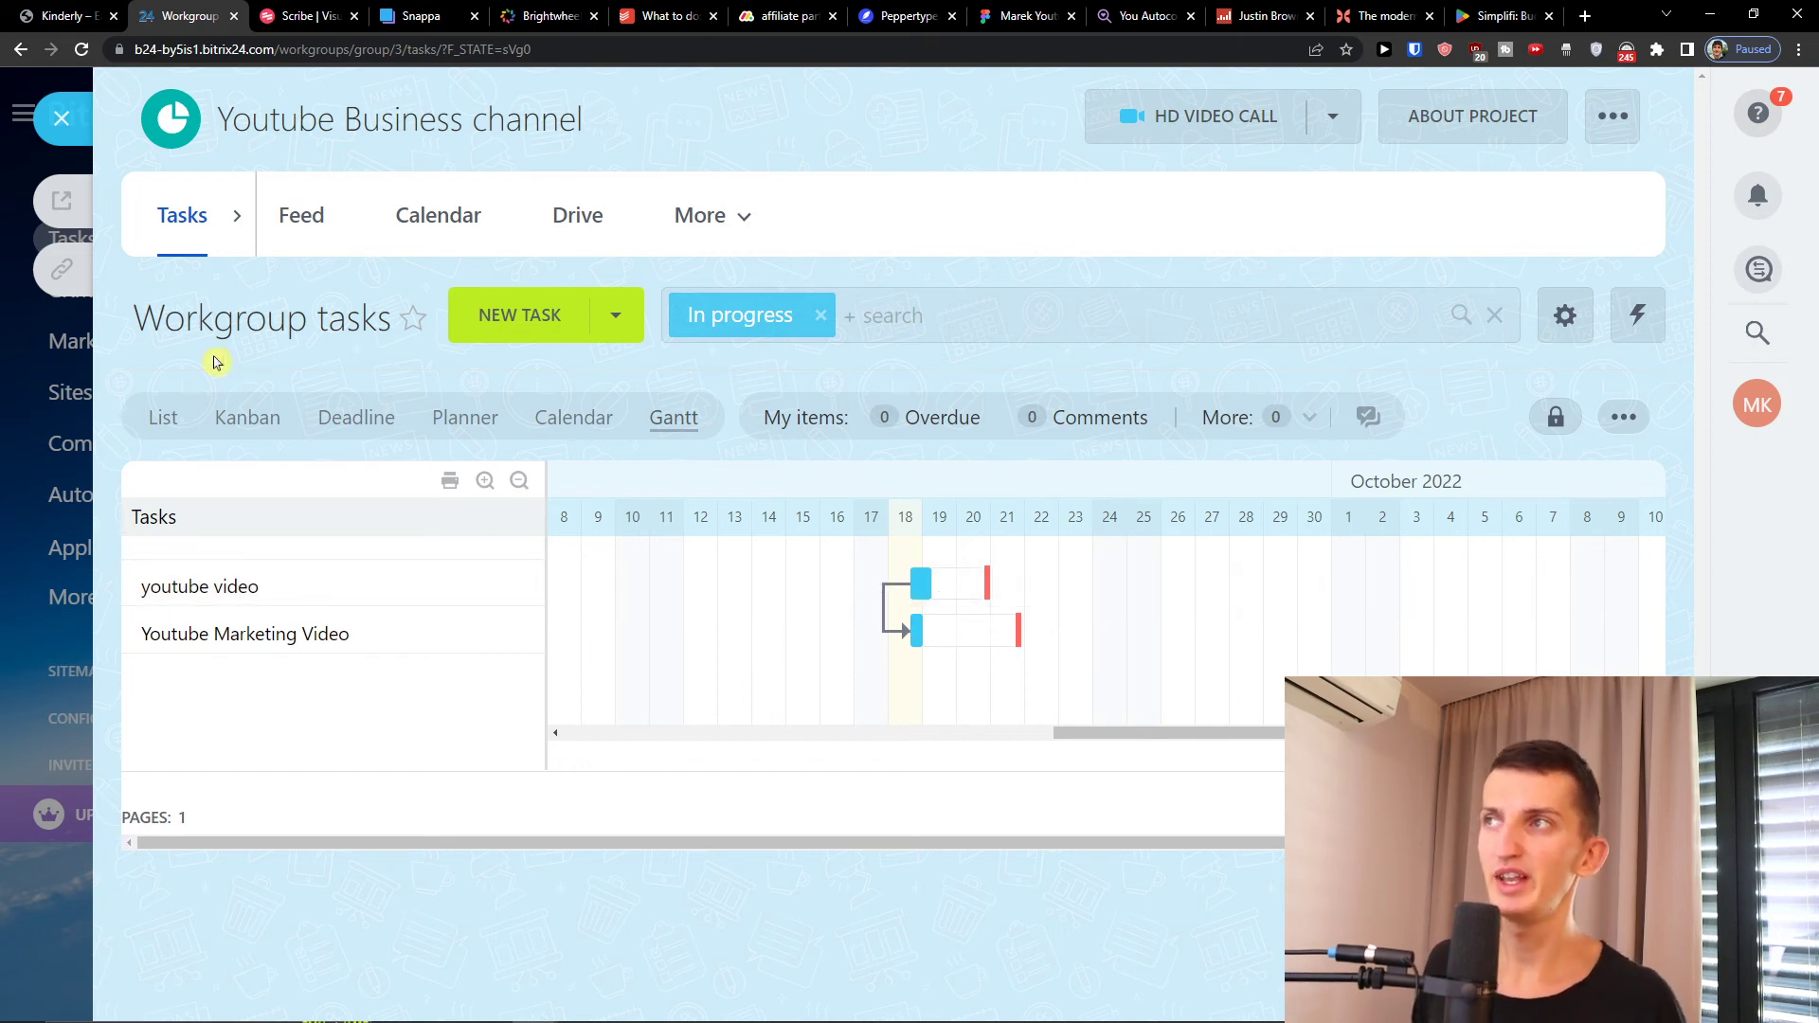
Filter the task list by Ongoing, Assisting, Set by me, then Following roles, which shows no tasks
left_click(237, 215)
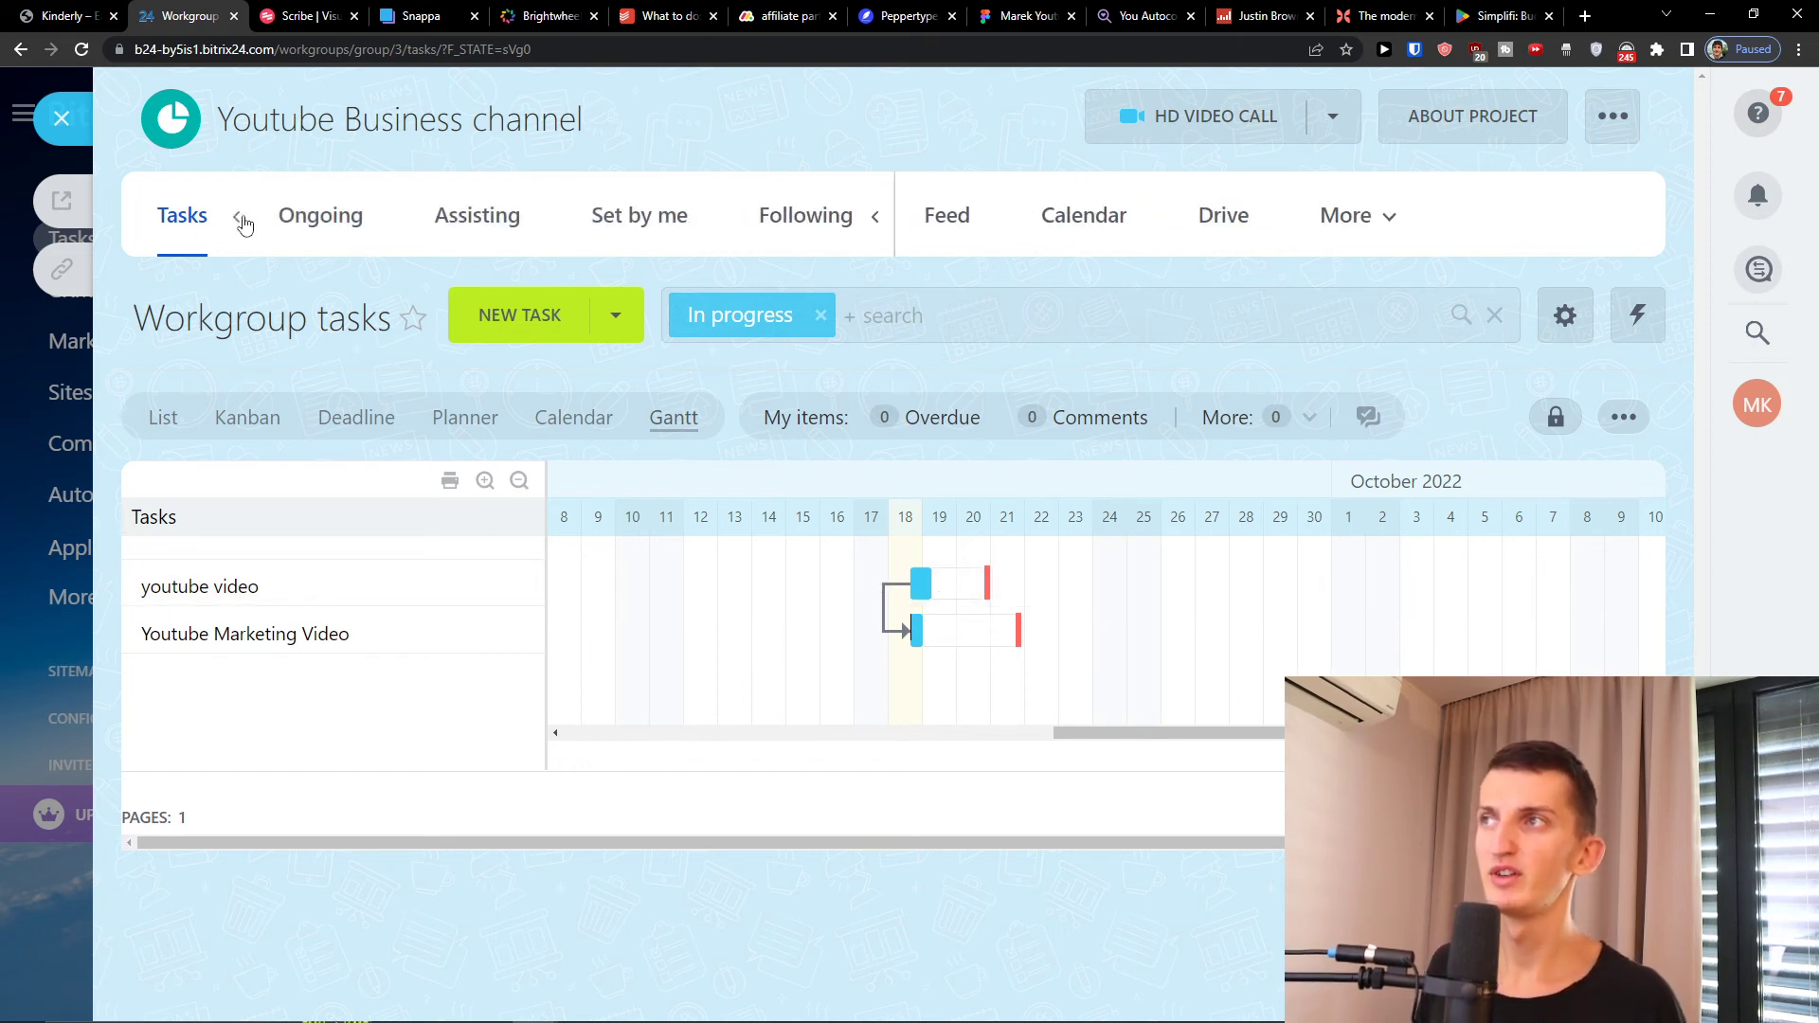
left_click(319, 218)
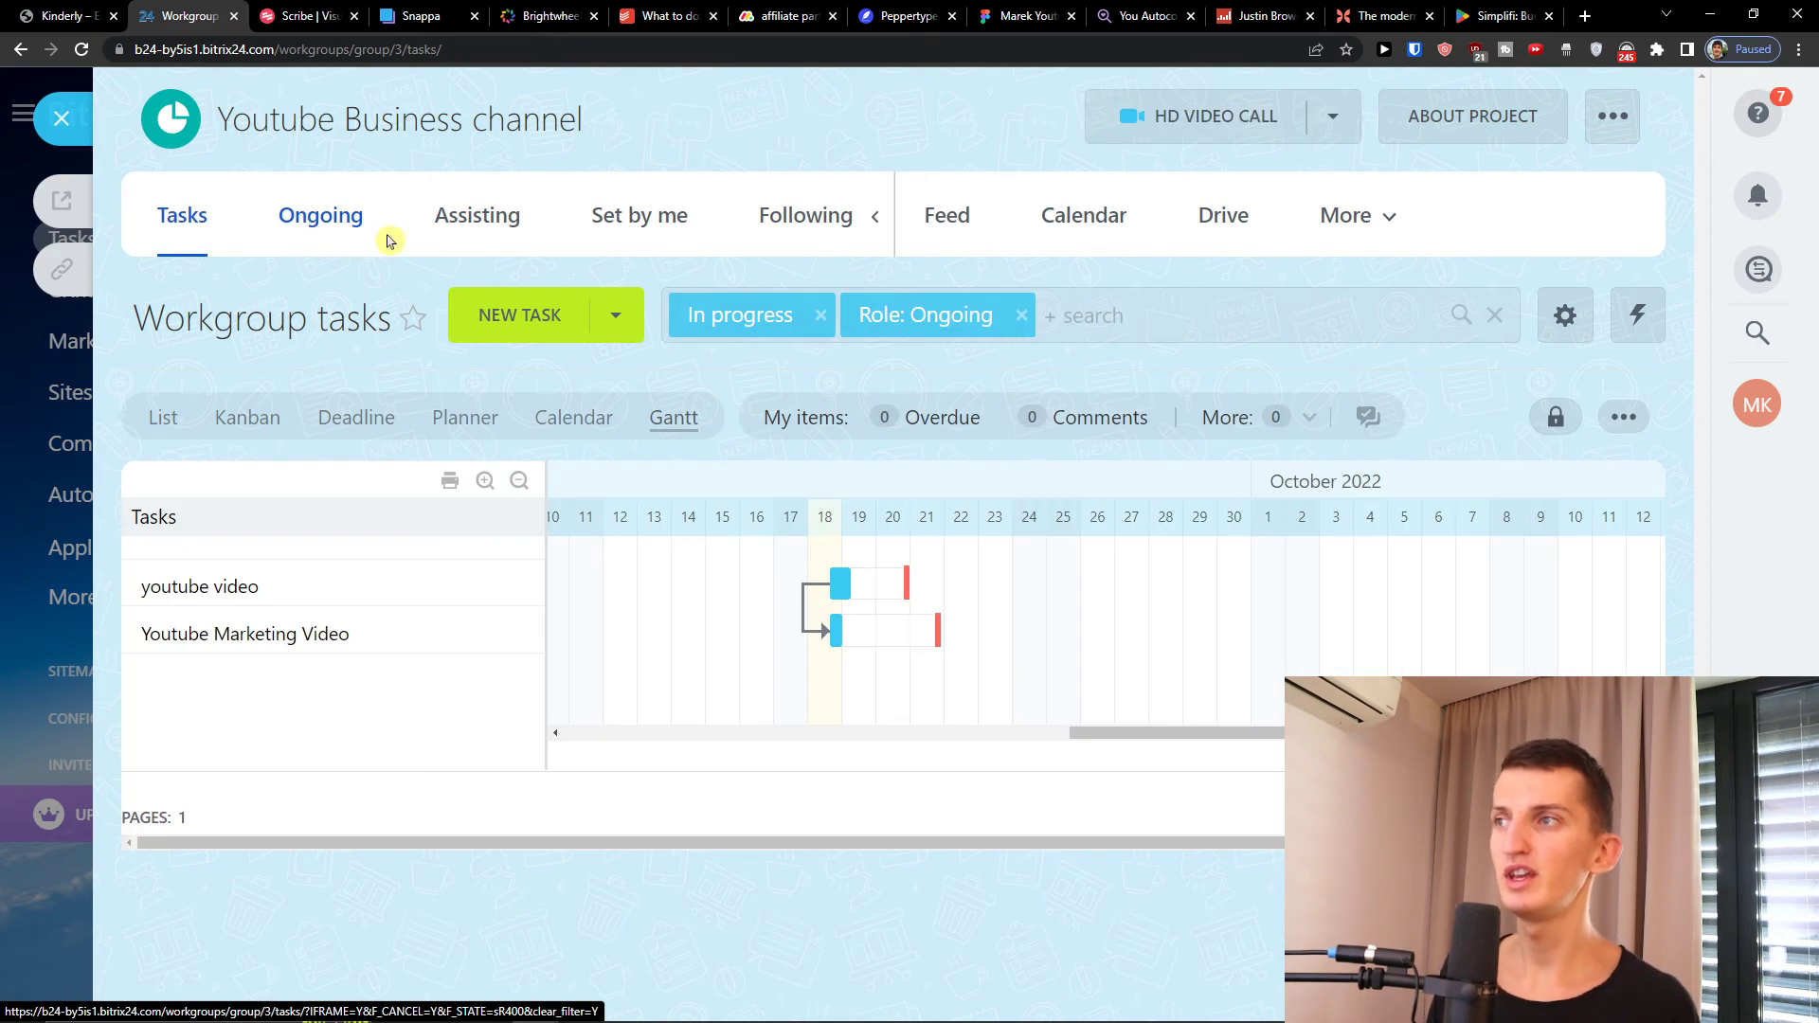
left_click(439, 241)
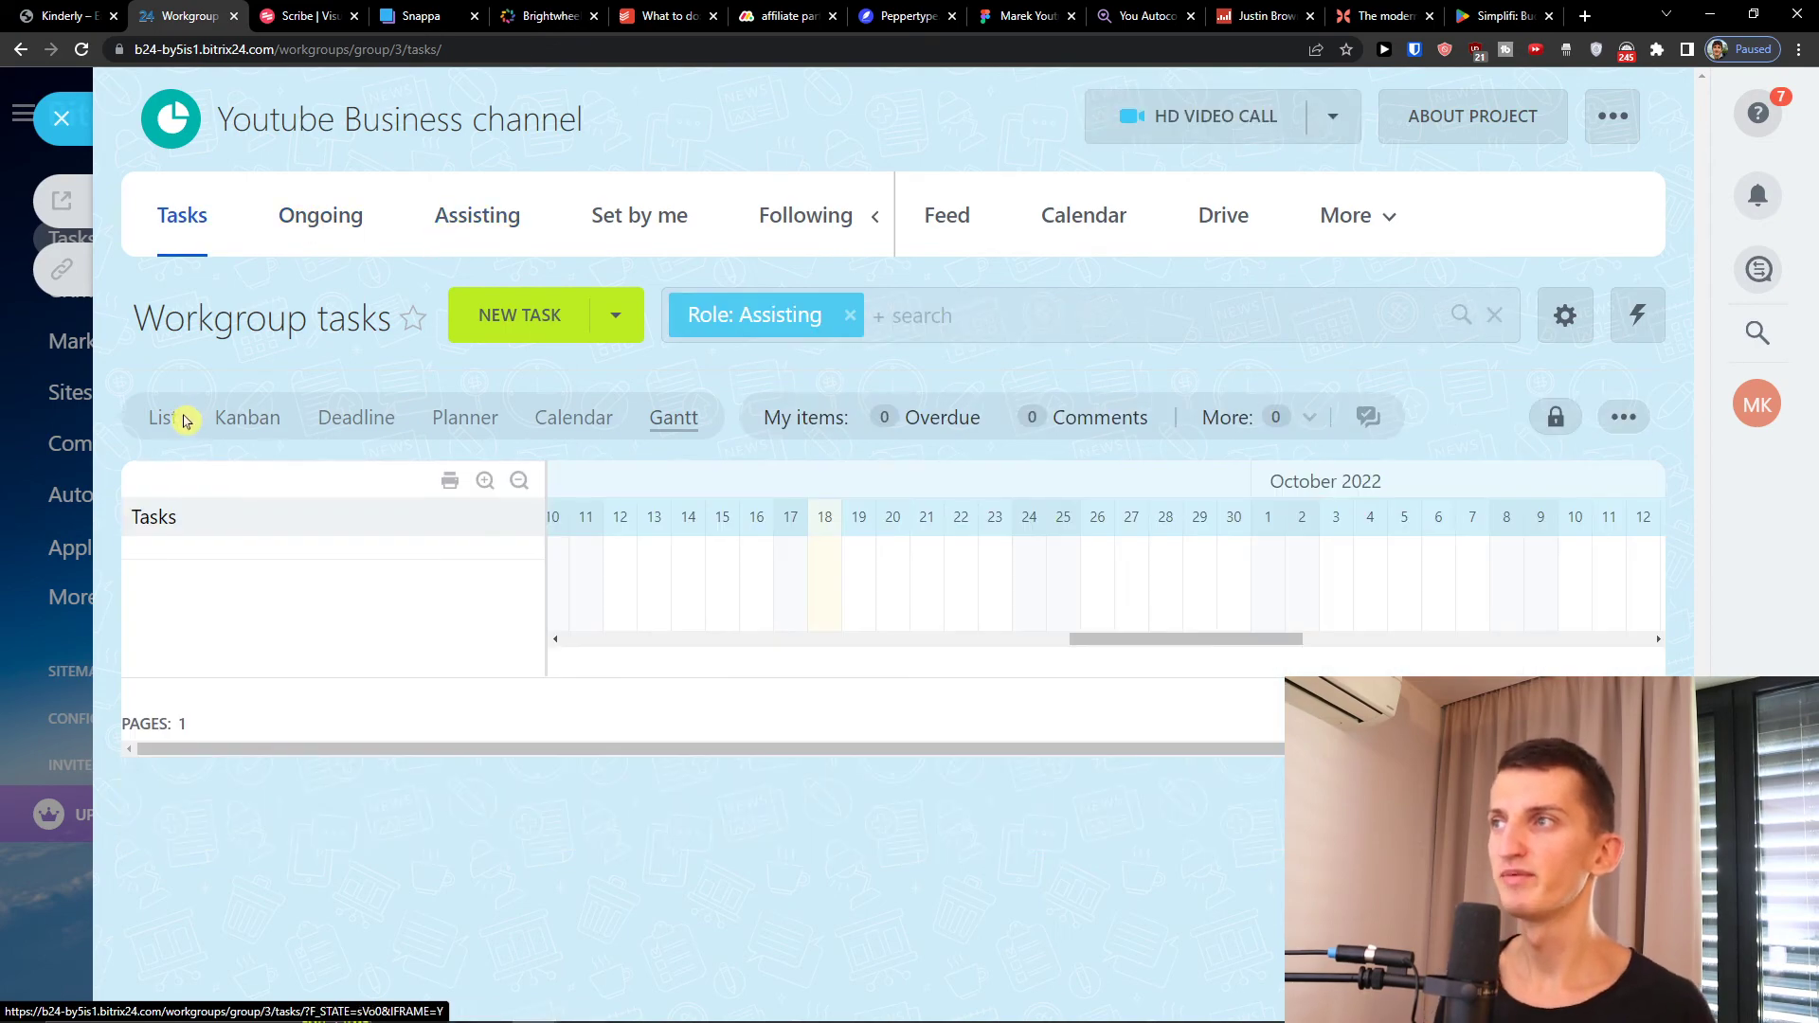
left_click(157, 424)
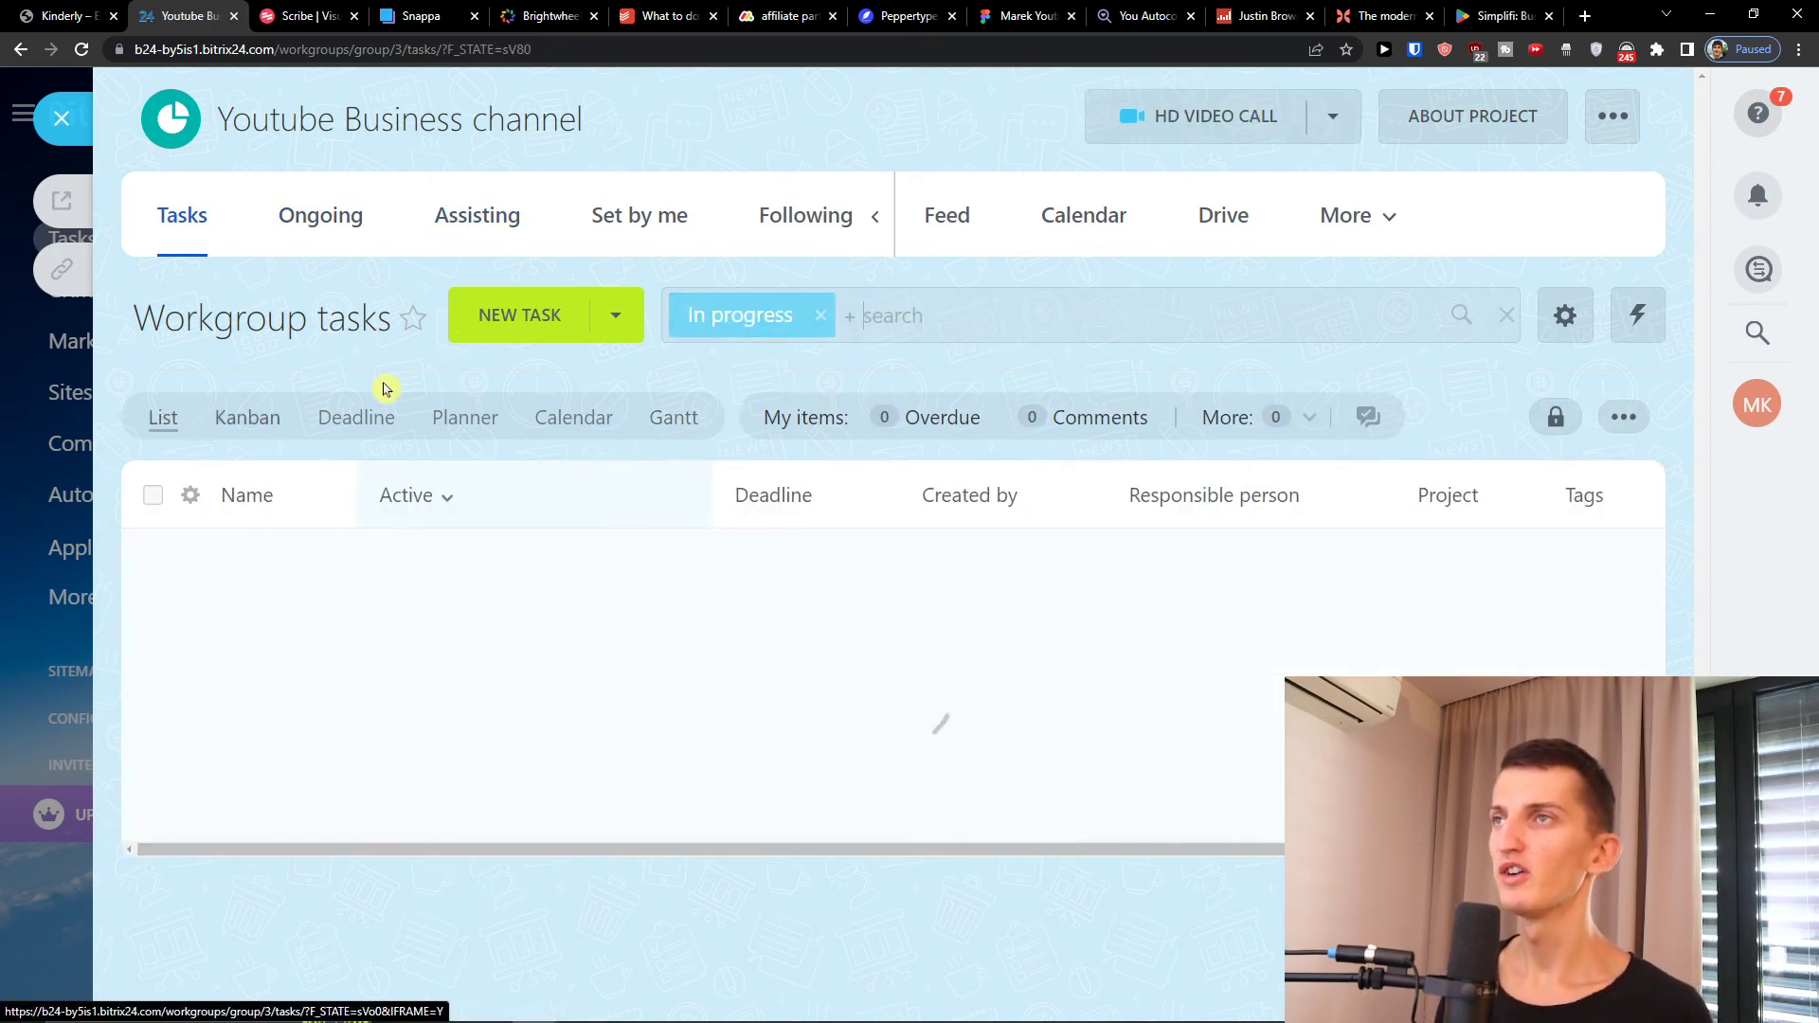
left_click(605, 220)
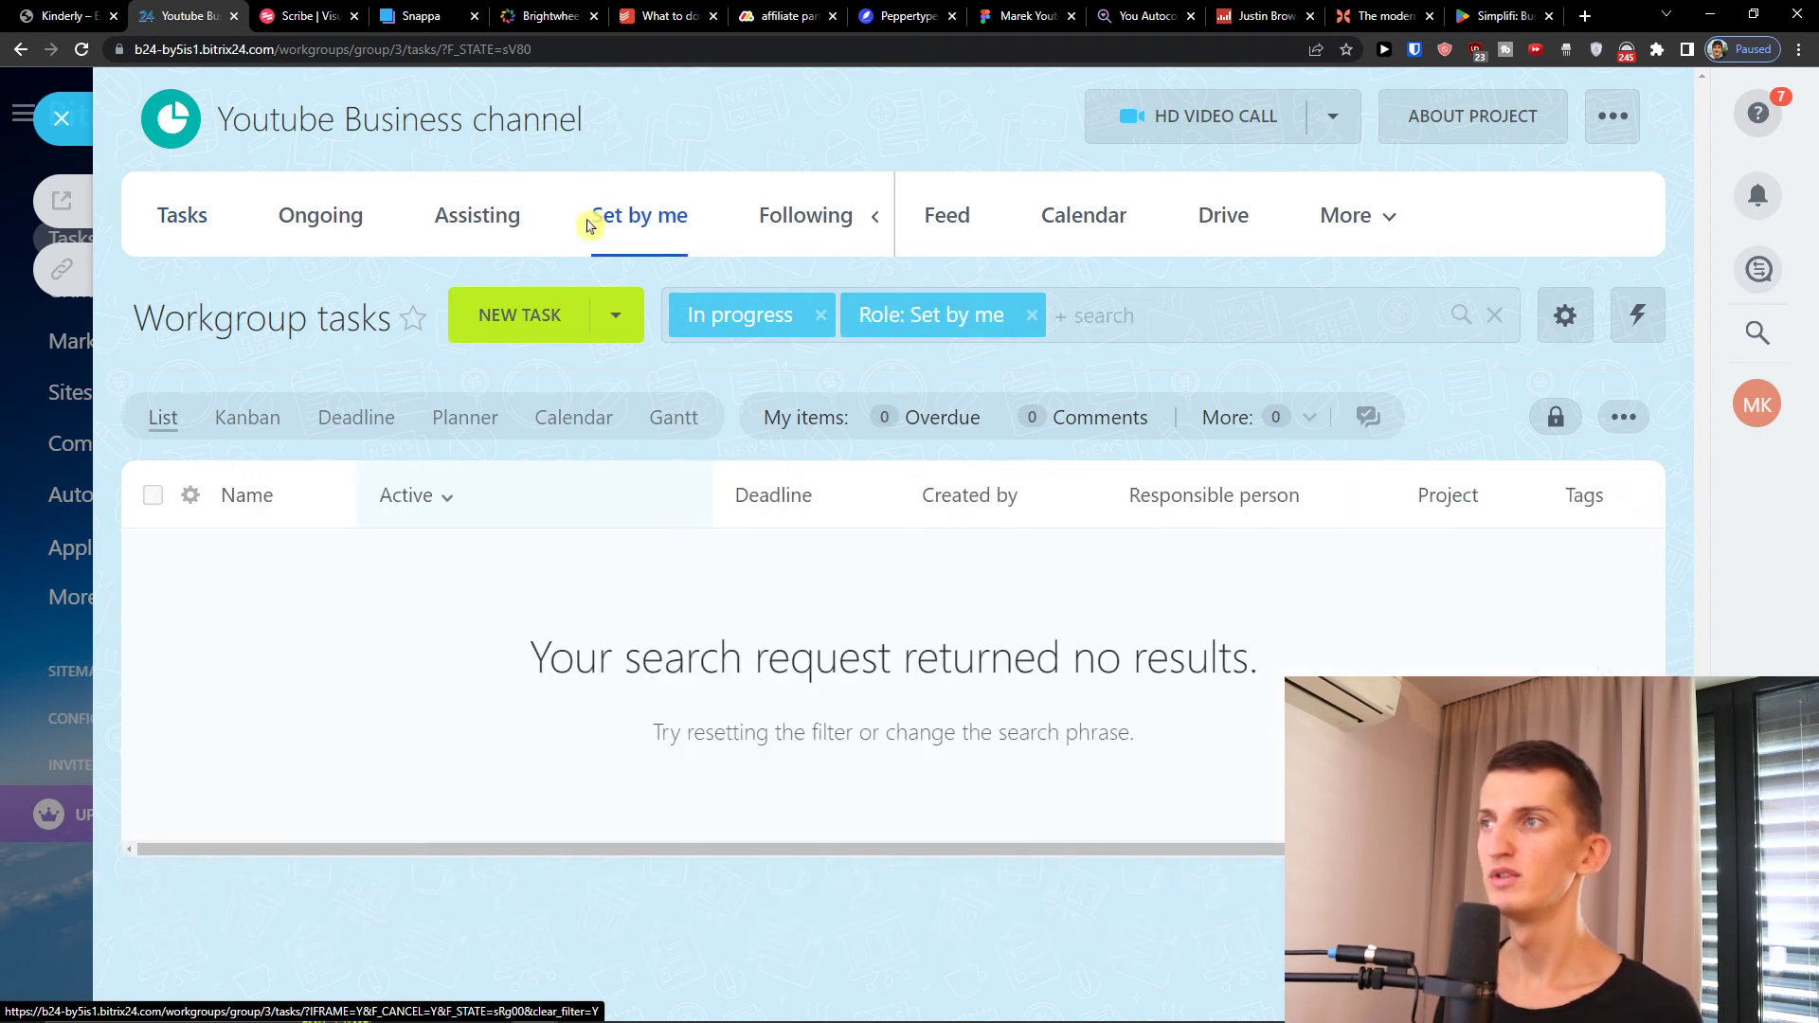
left_click(794, 242)
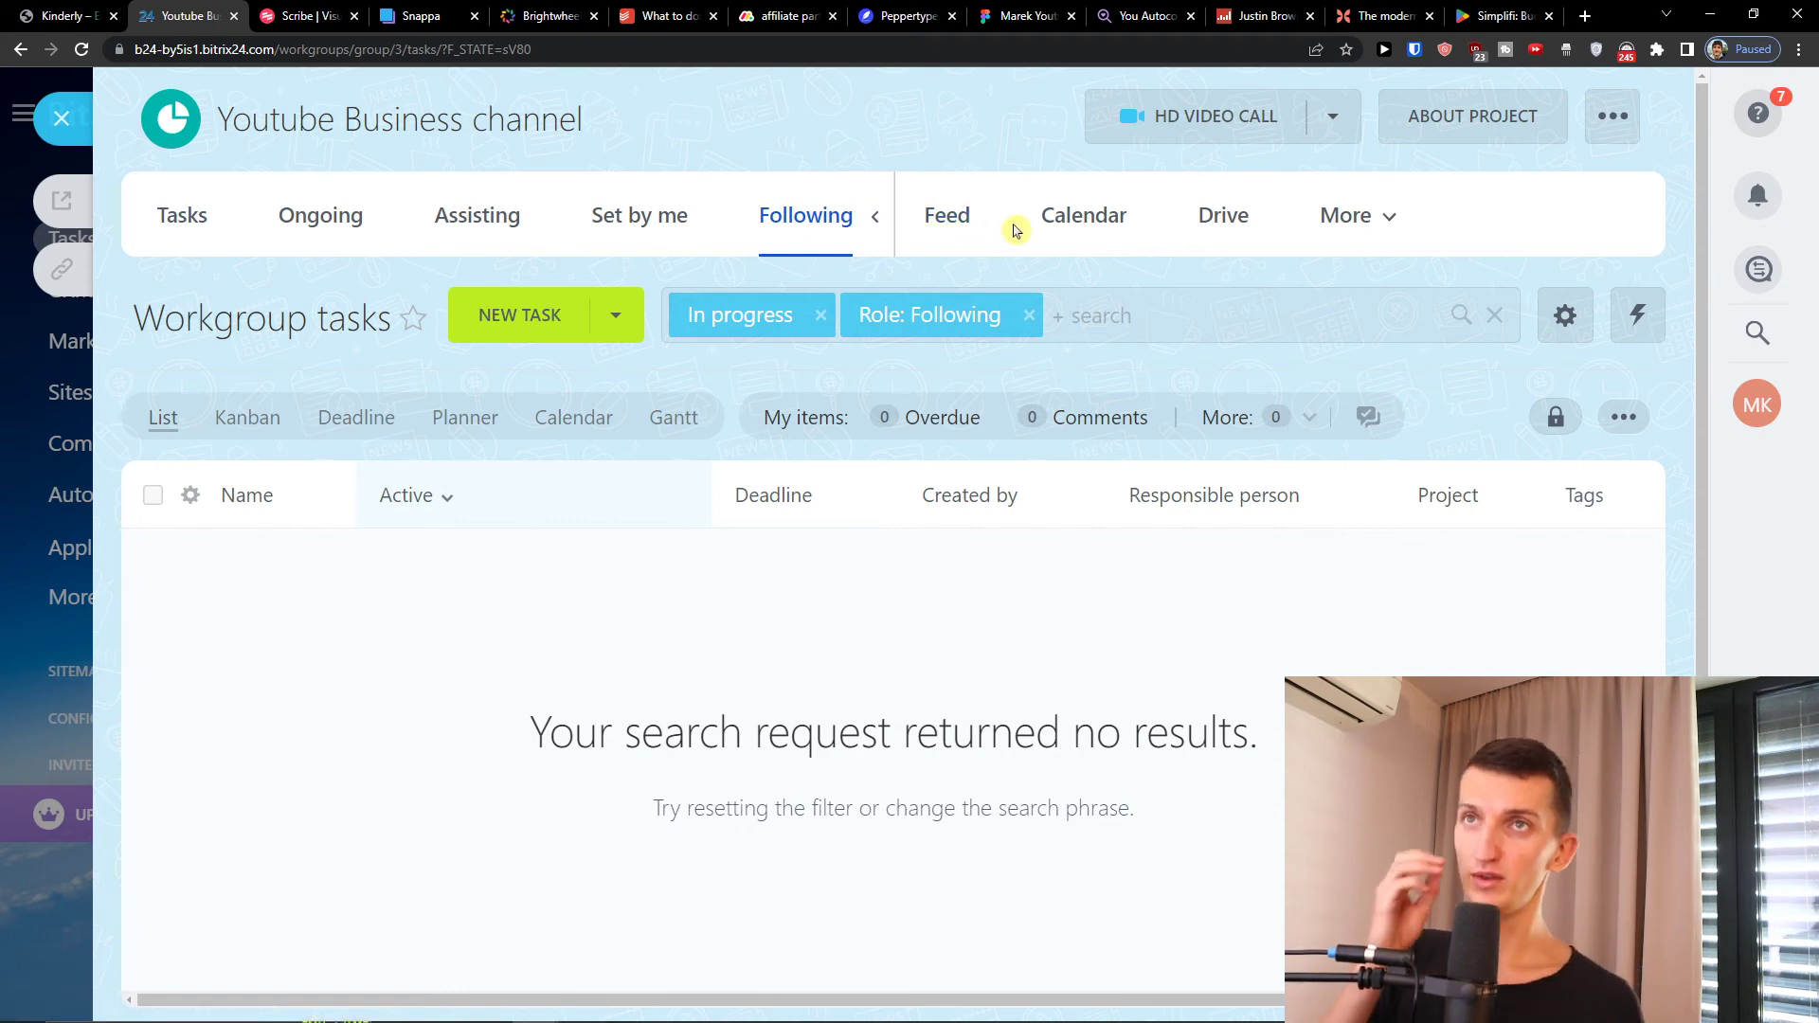
left_click(960, 228)
Browse the Feed's task update posts and try the Task and Message composer tabs
scroll(872, 351, "down", 2)
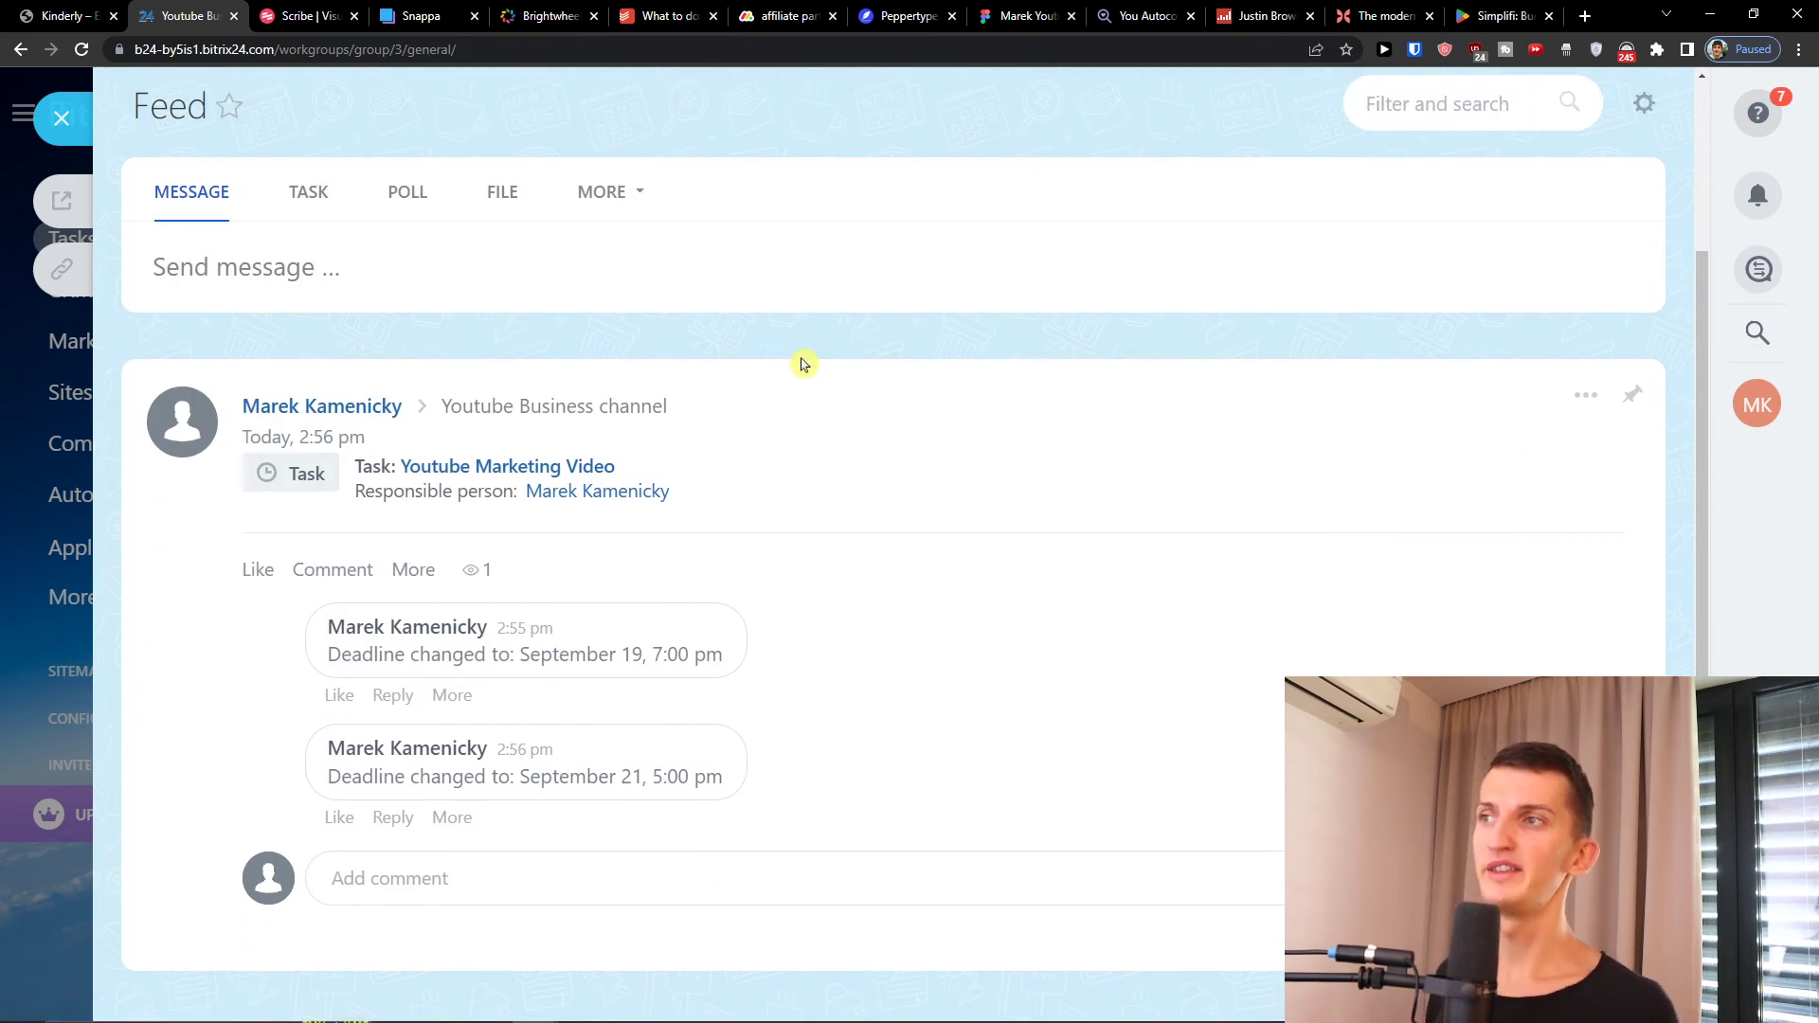
scroll(682, 360, "up", 2)
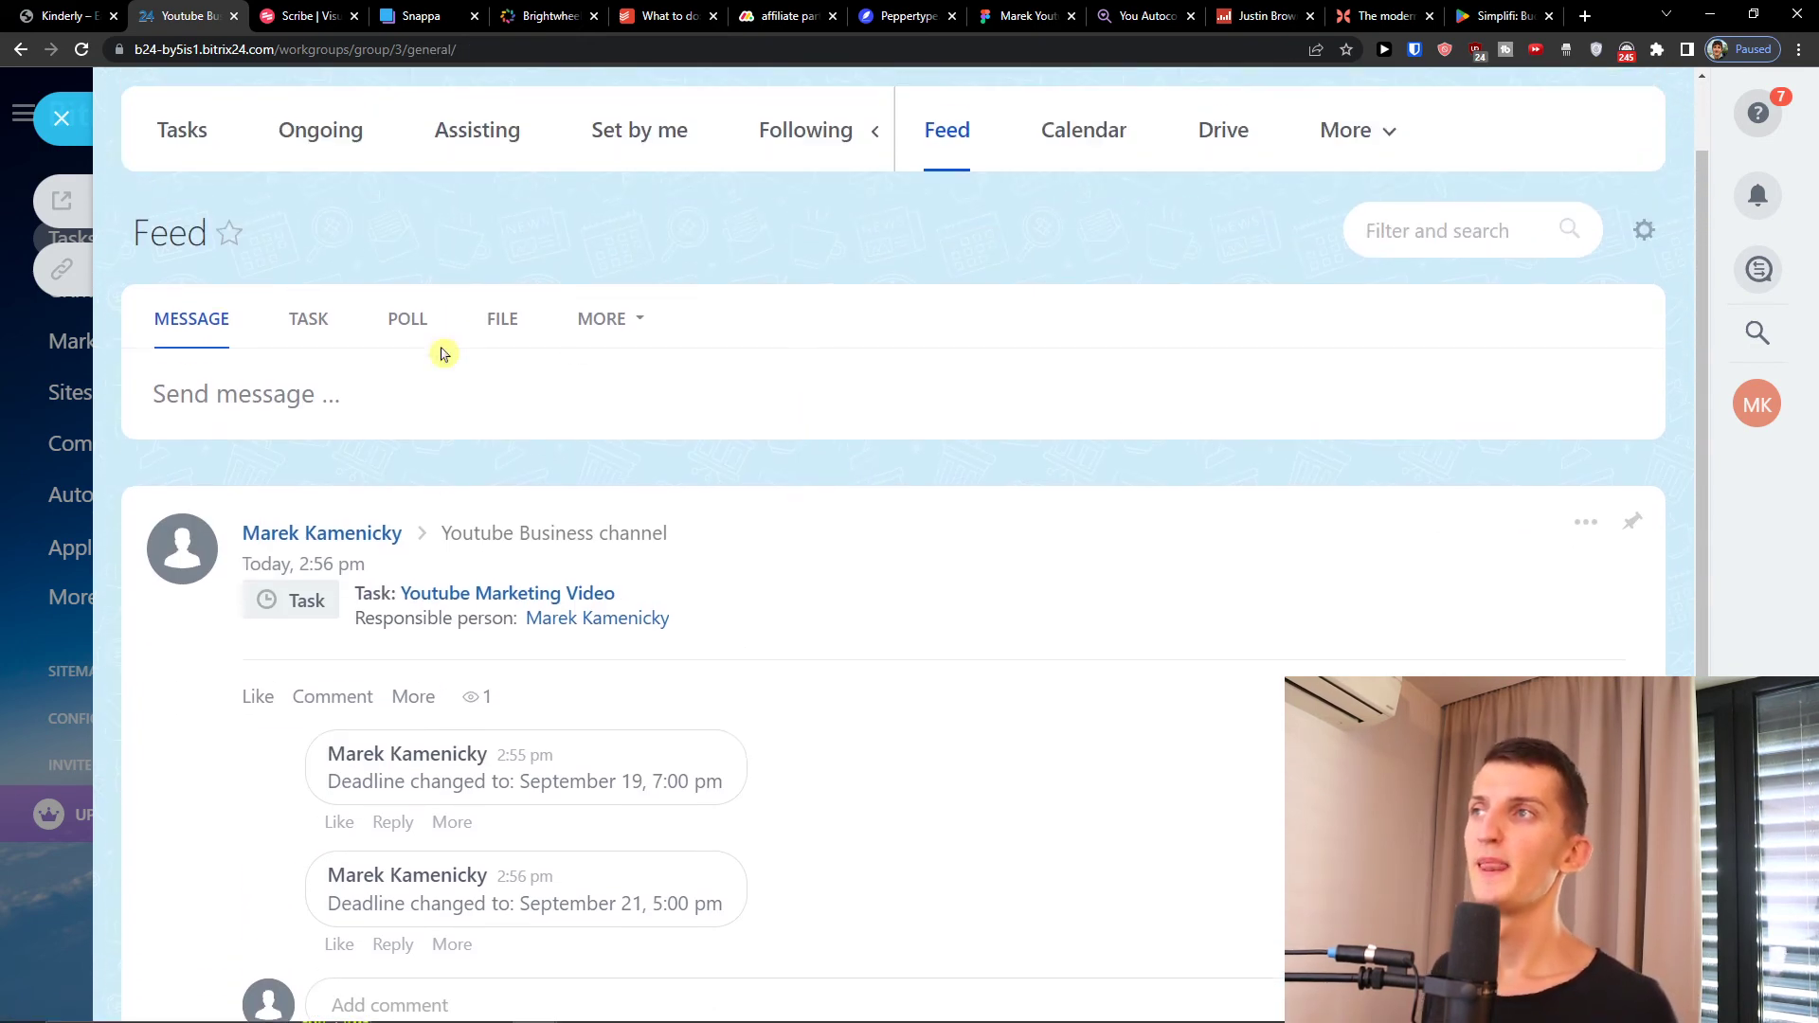
left_click(329, 329)
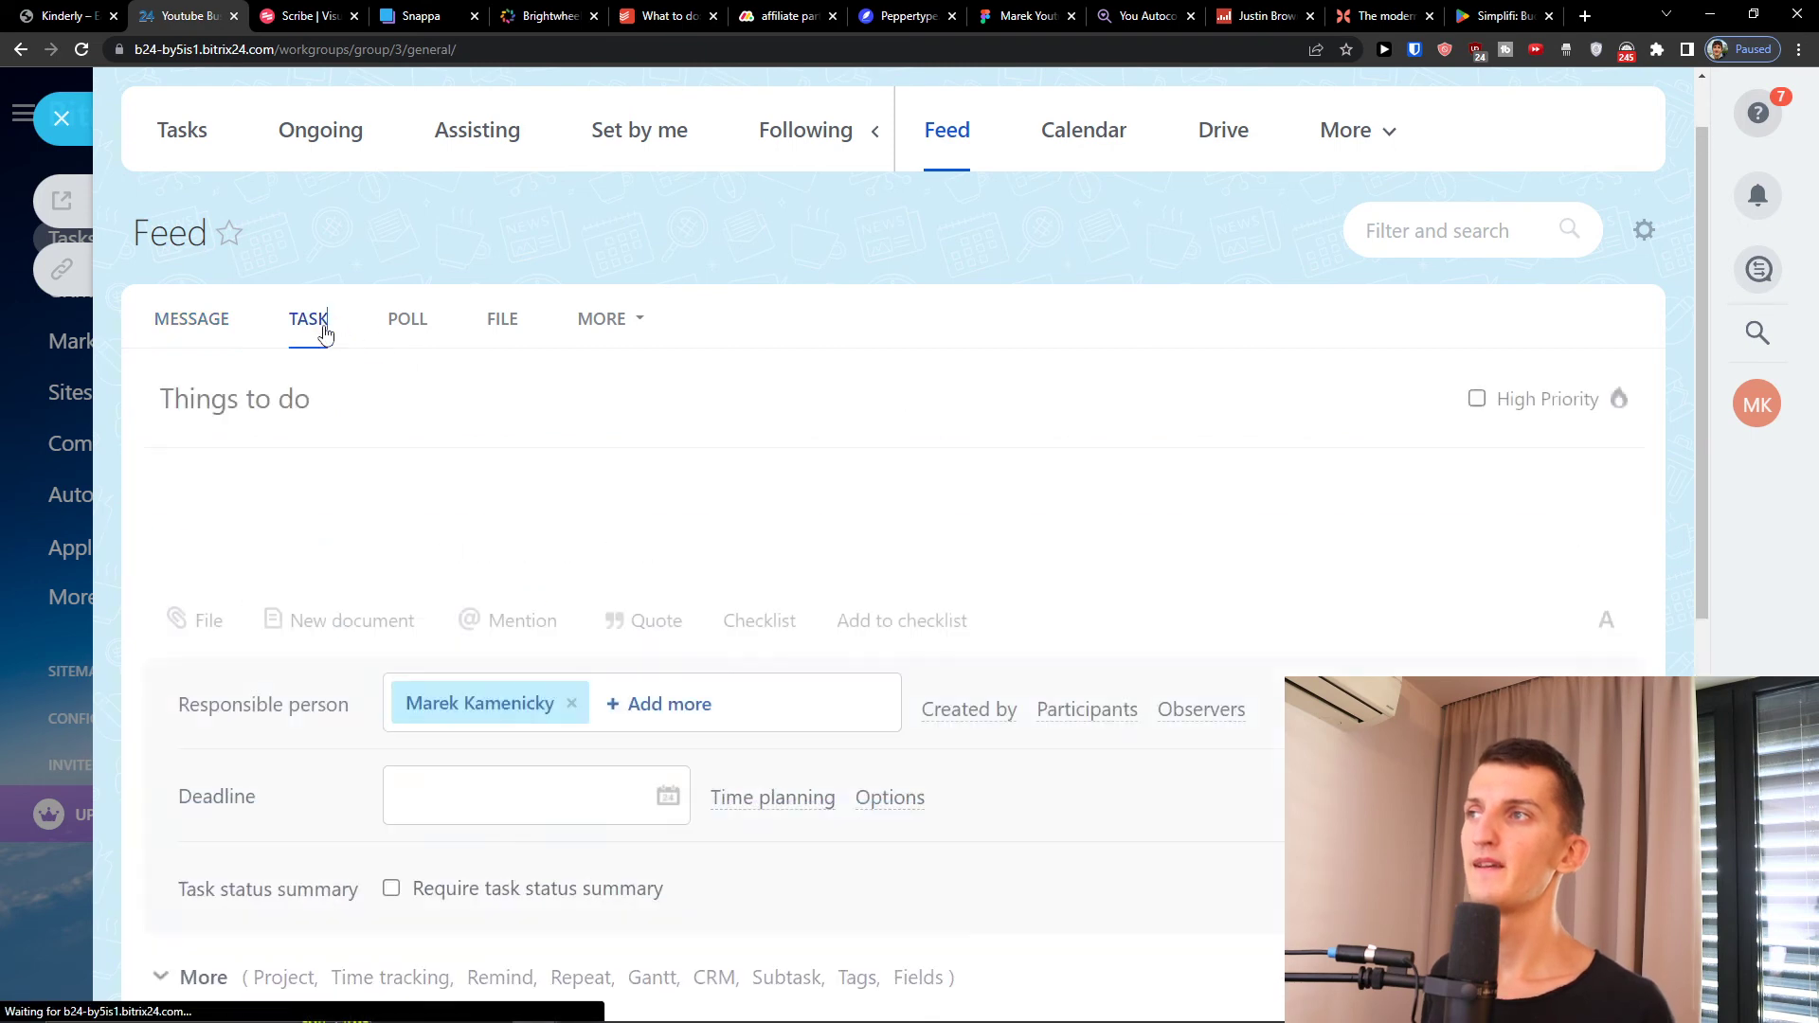
left_click(186, 311)
scroll(1133, 288, "up", 1)
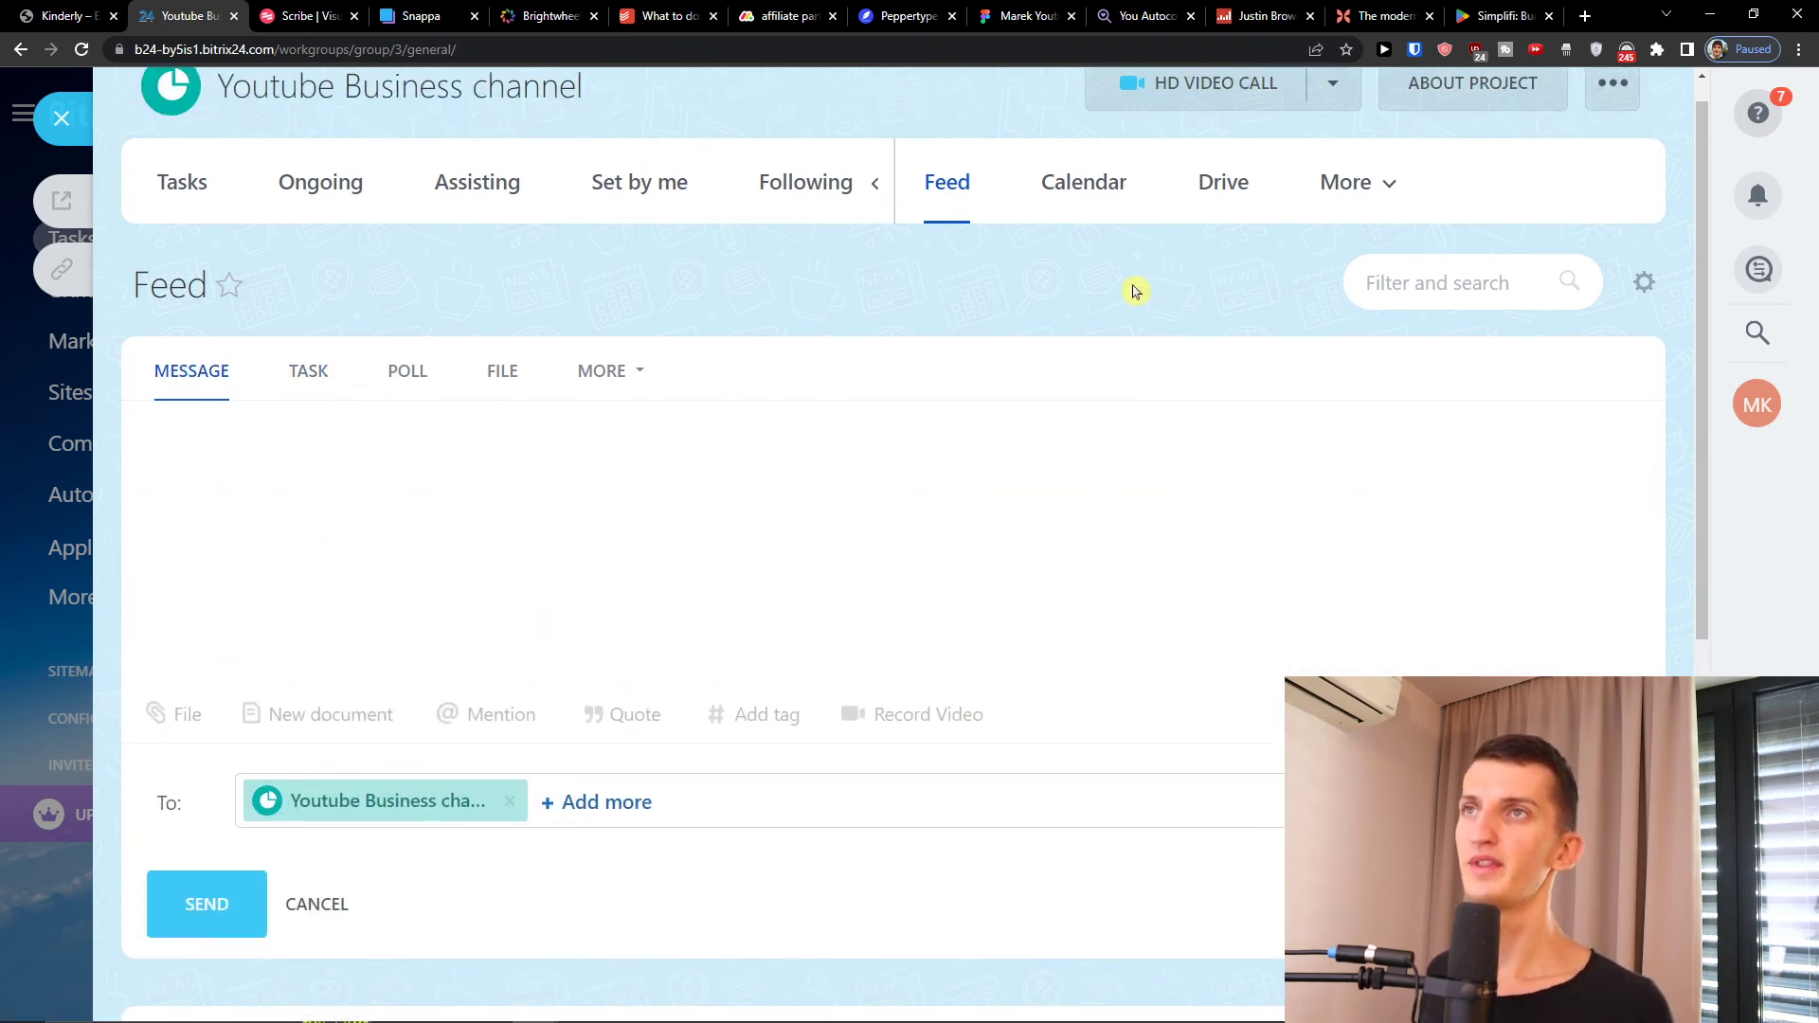
View and close the project calendar, check the More sections, and close the workspace
left_click(1103, 240)
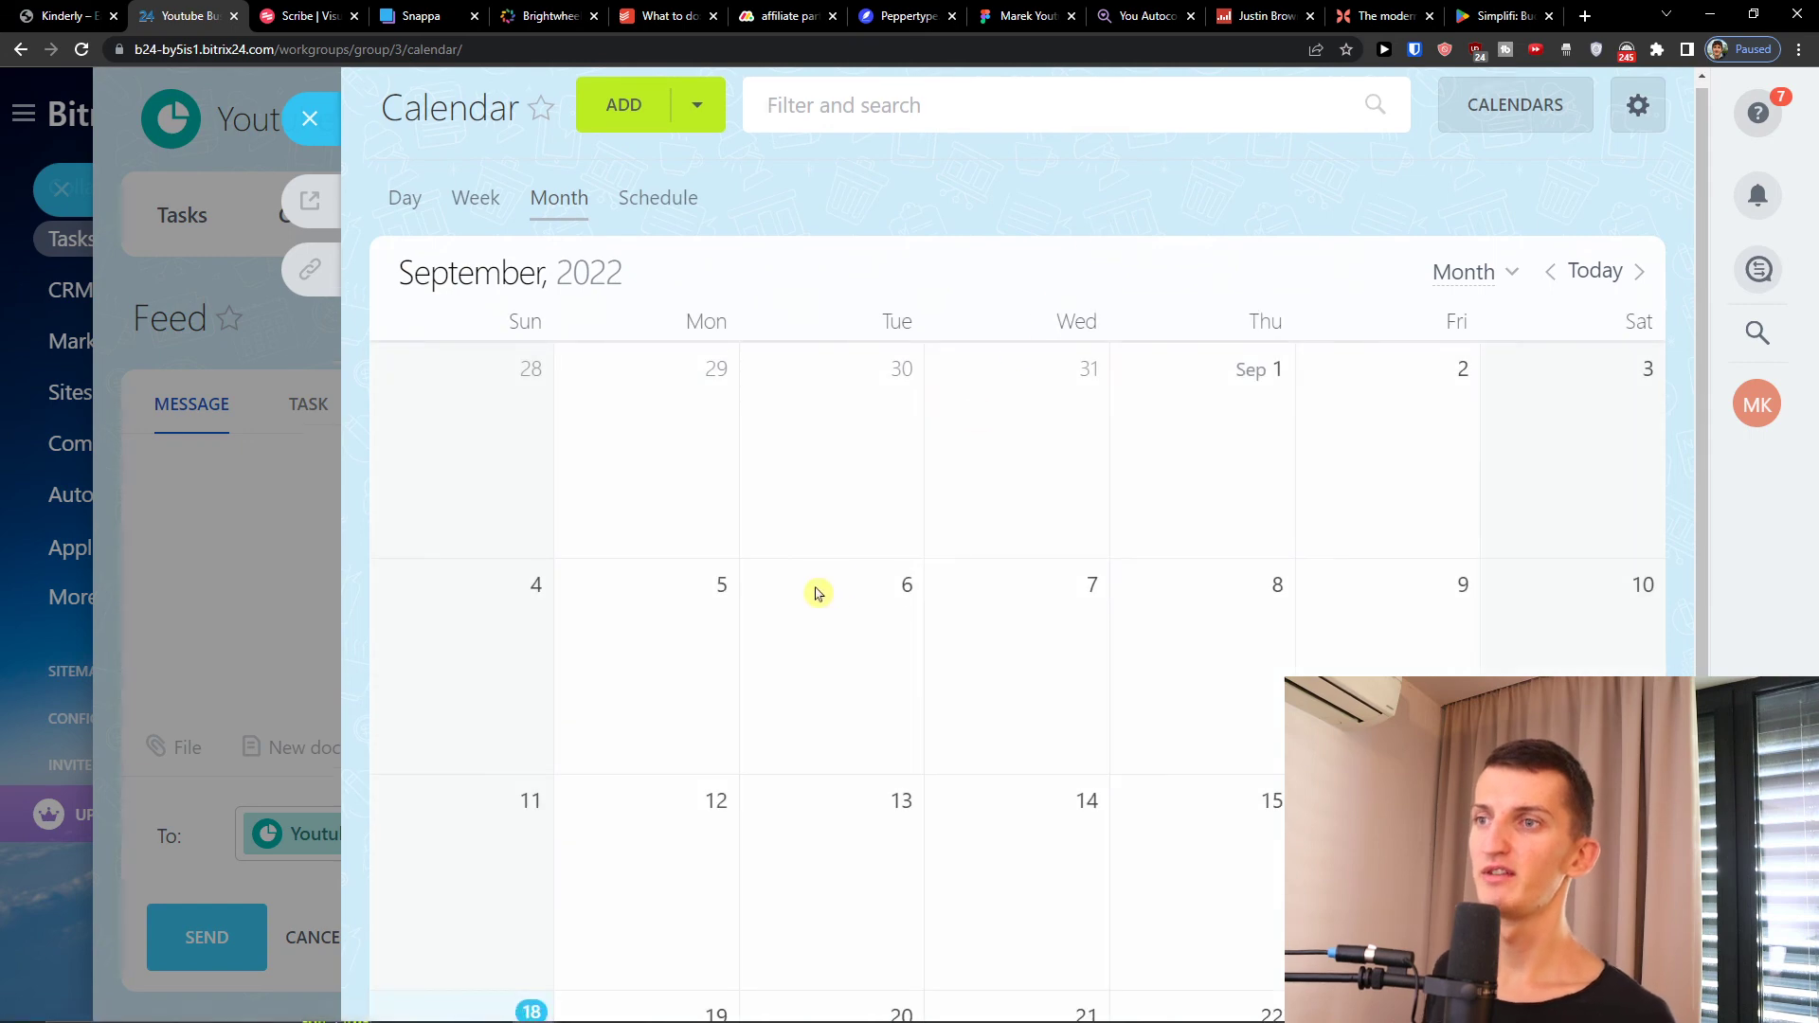
scroll(606, 653, "down", 4)
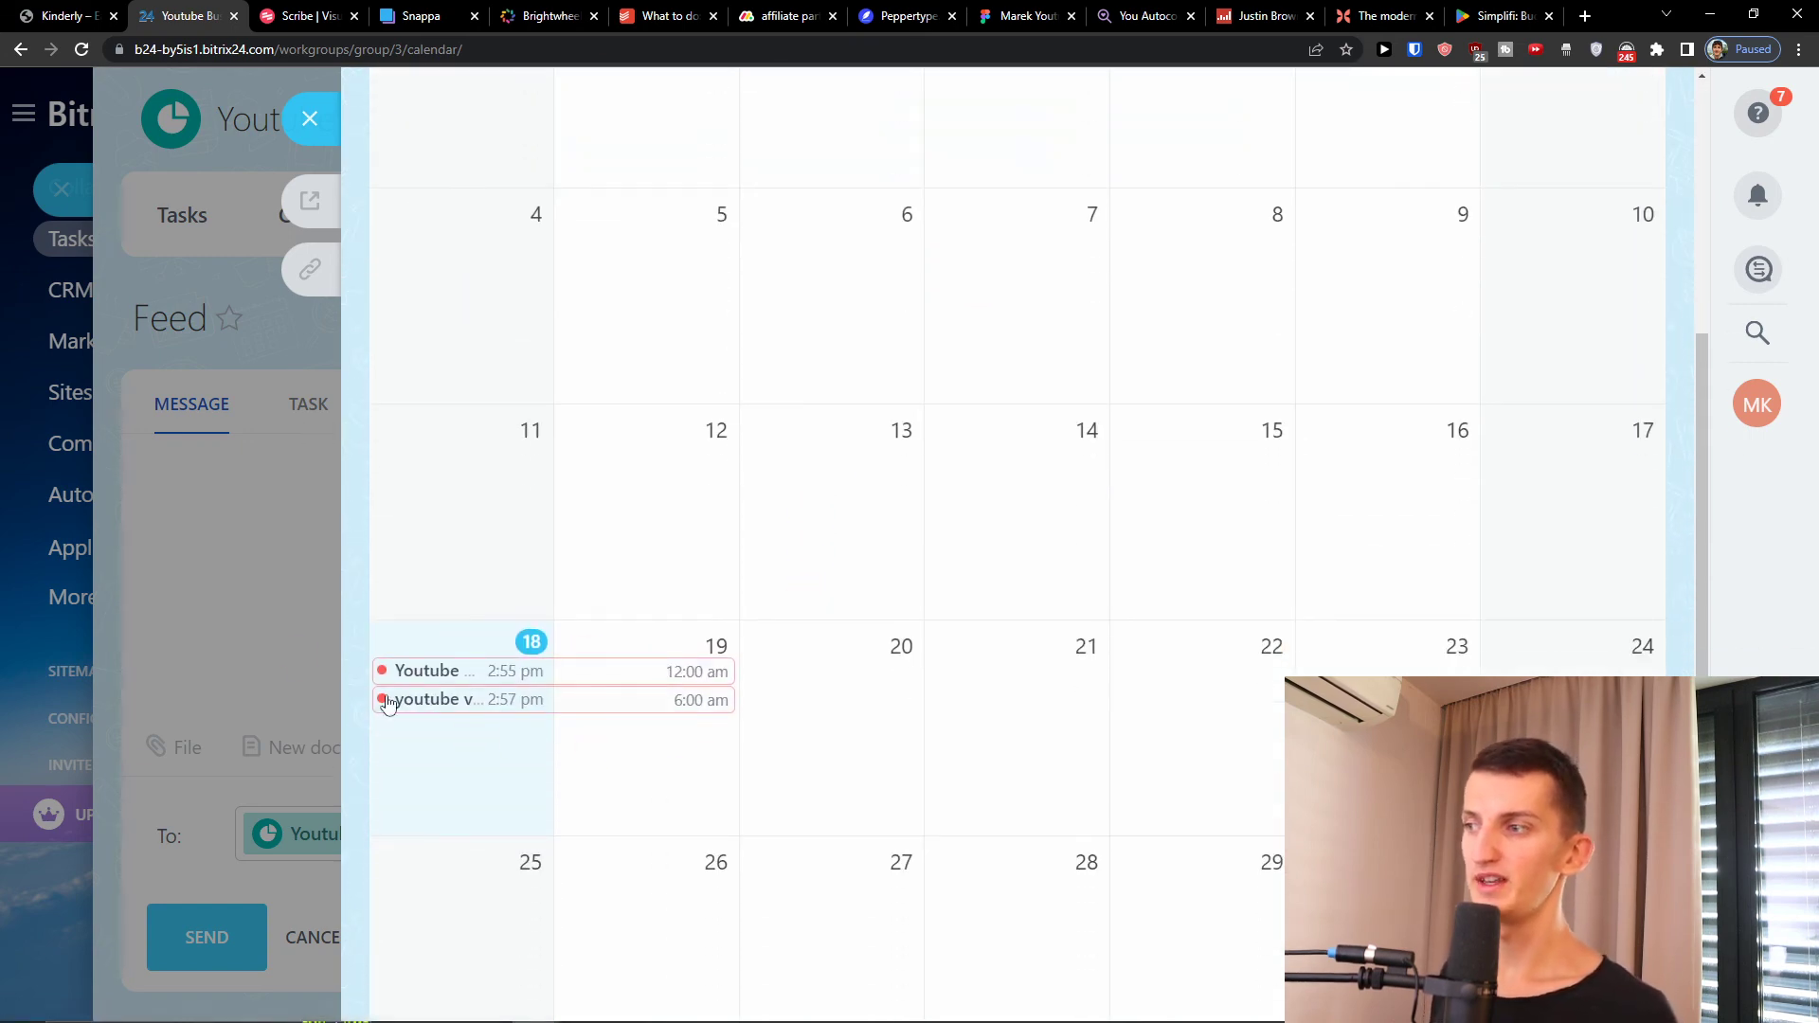
left_click(231, 653)
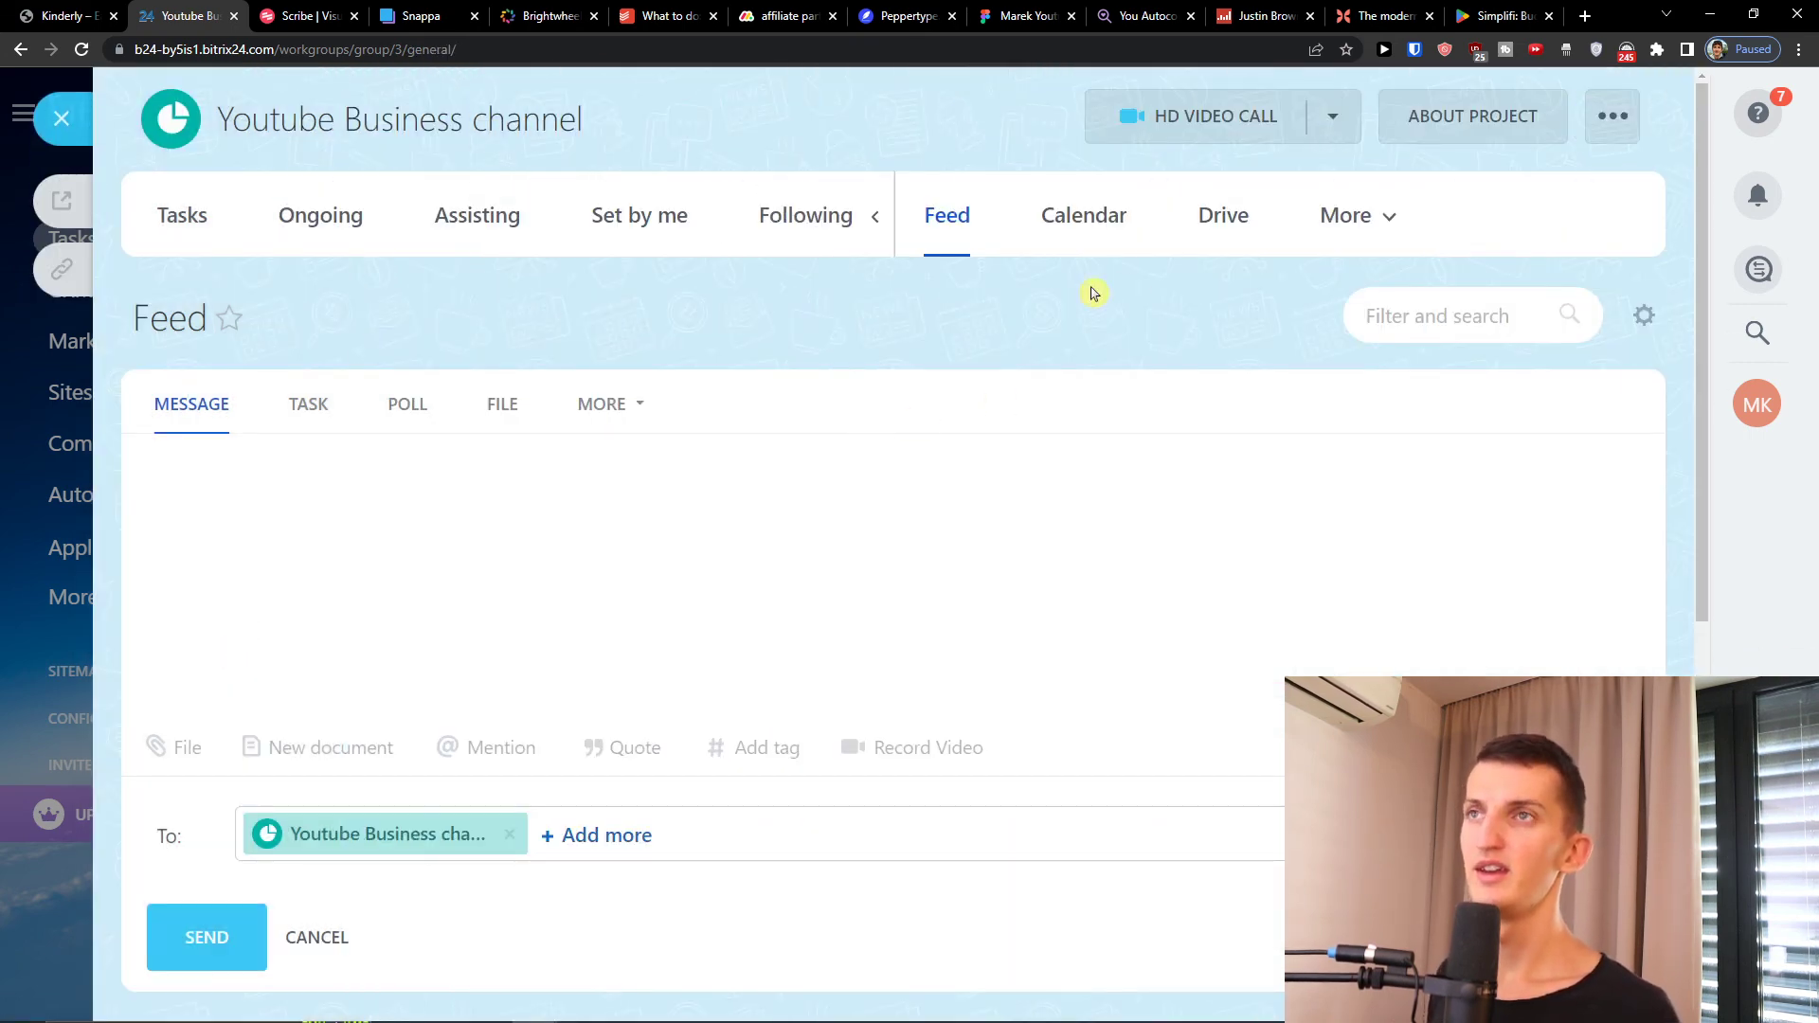
left_click(1379, 216)
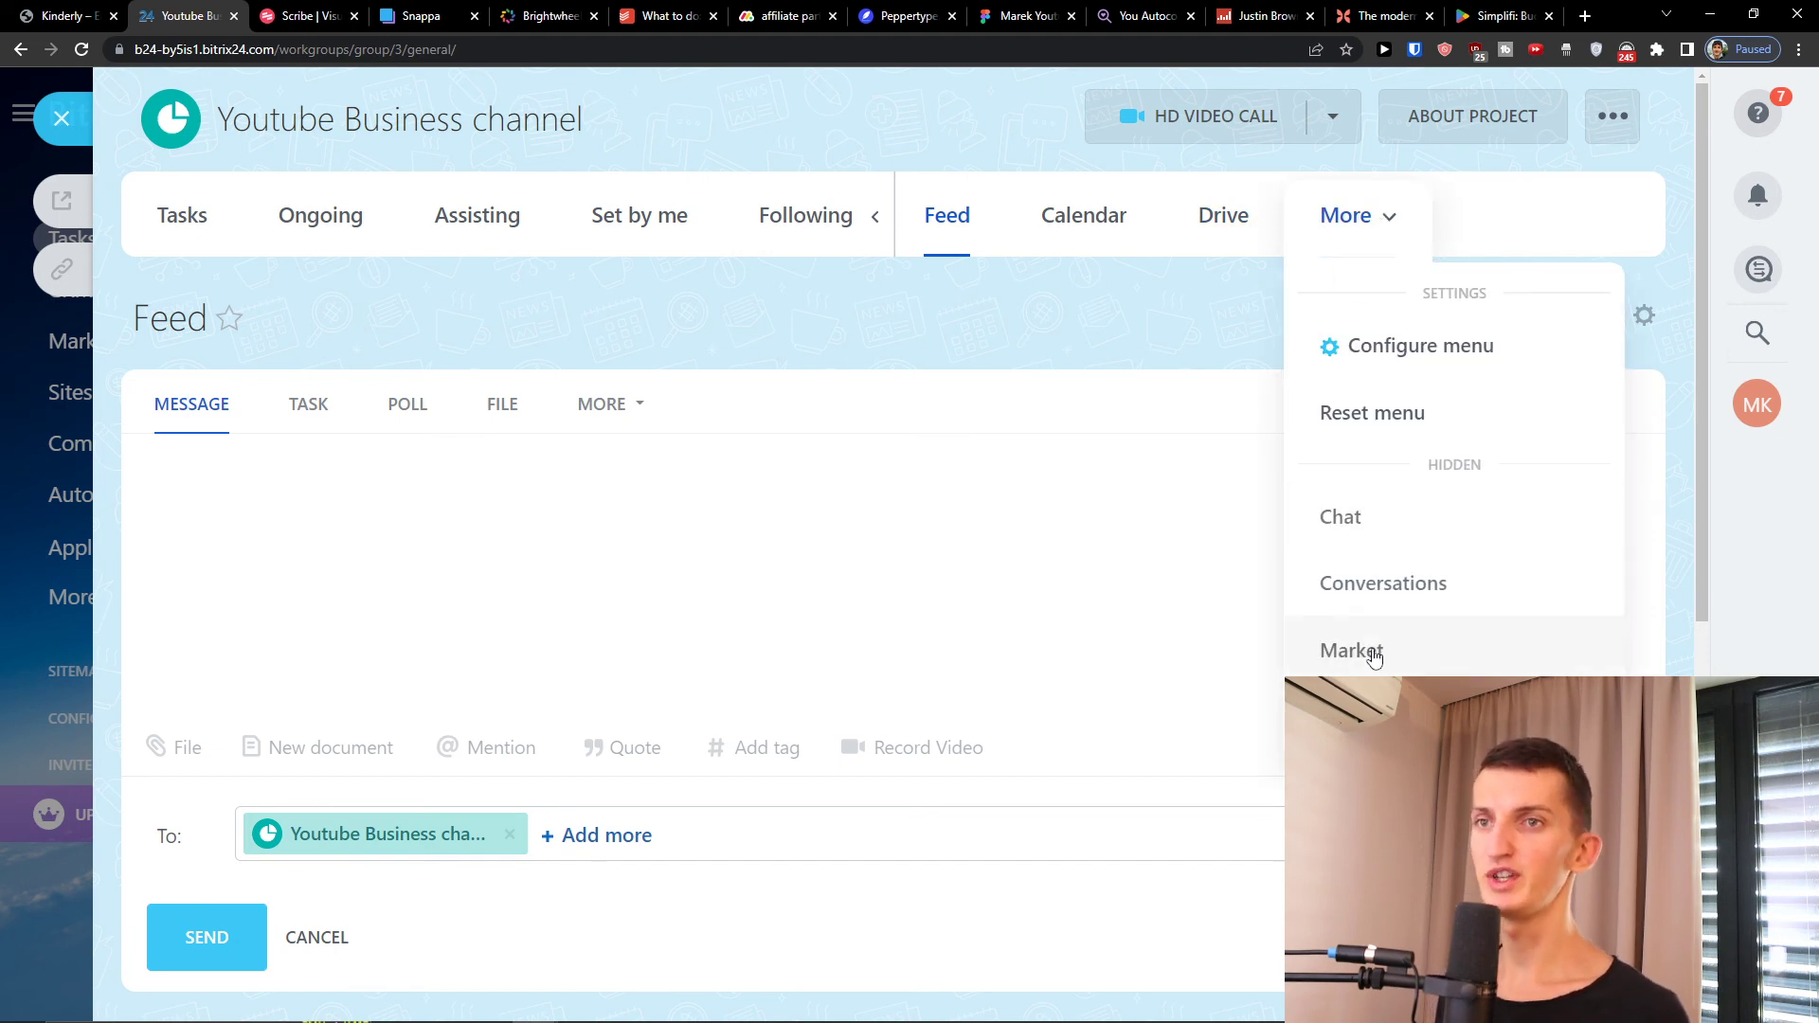
left_click(52, 341)
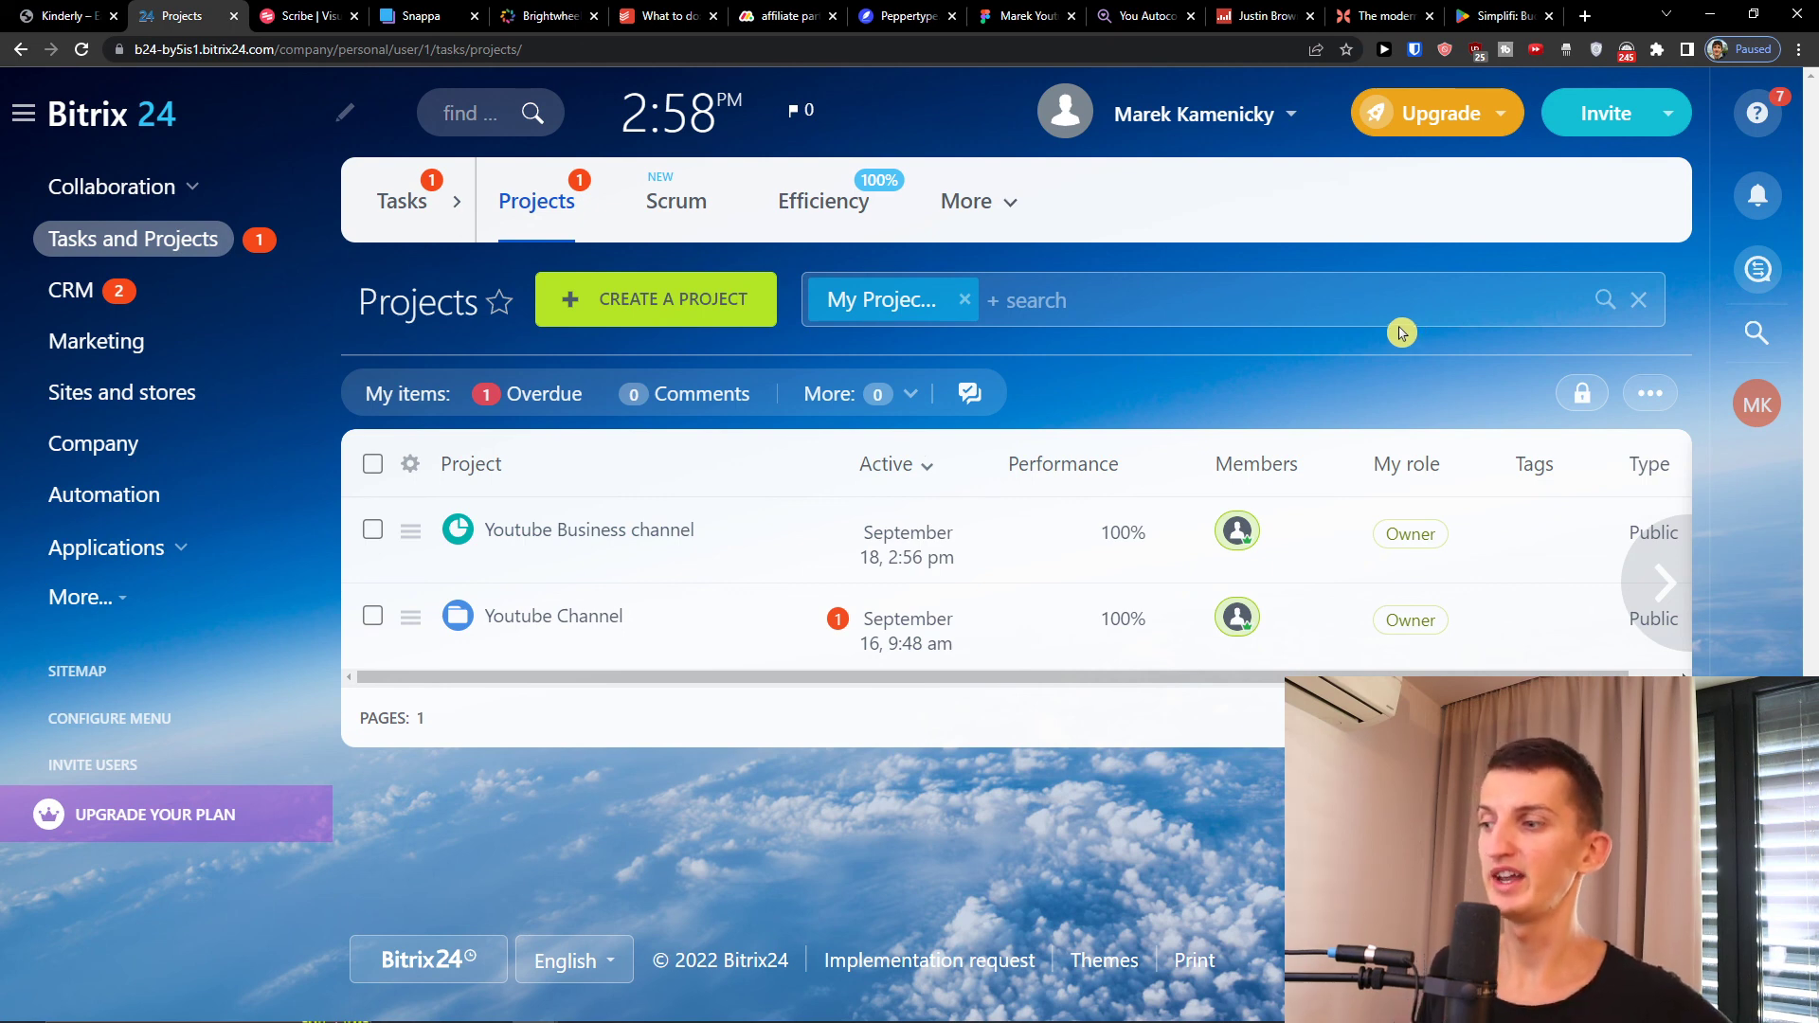
Go to the CRM deals section from the left sidebar
left_click(165, 297)
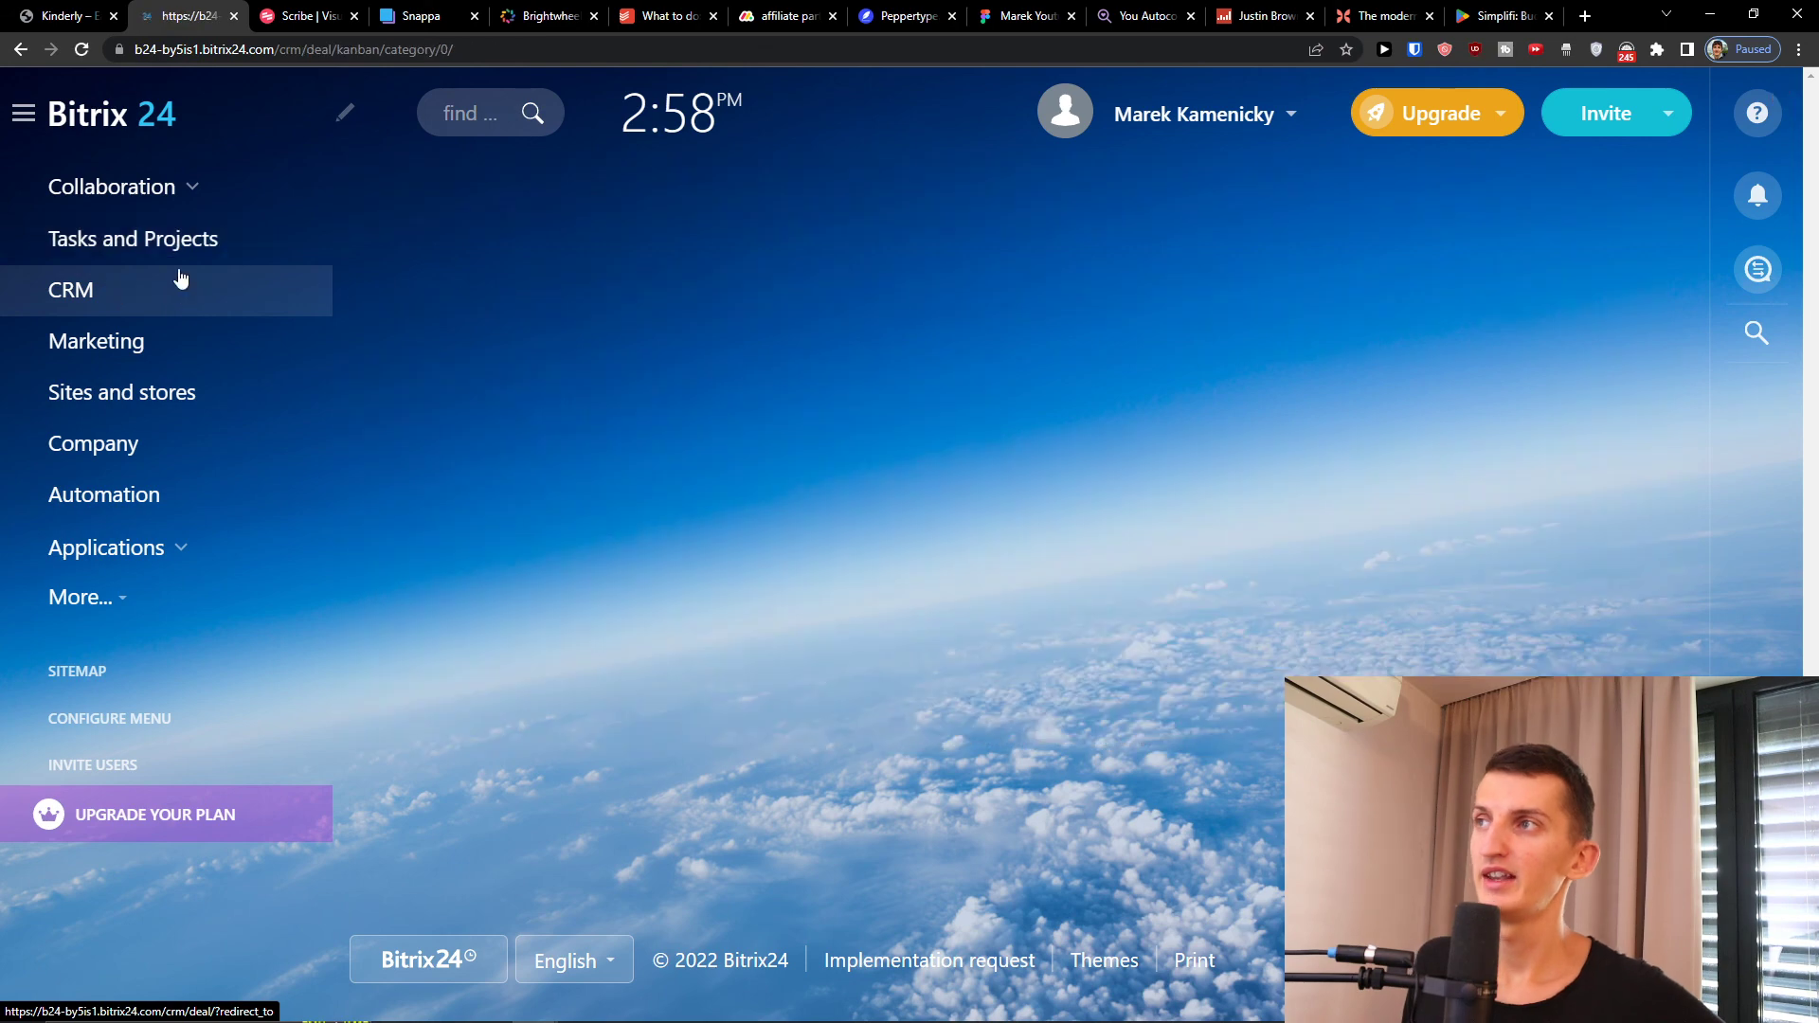
Review the In progress My tasks list, including youtube video and Youtube Marketing Video
left_click(174, 248)
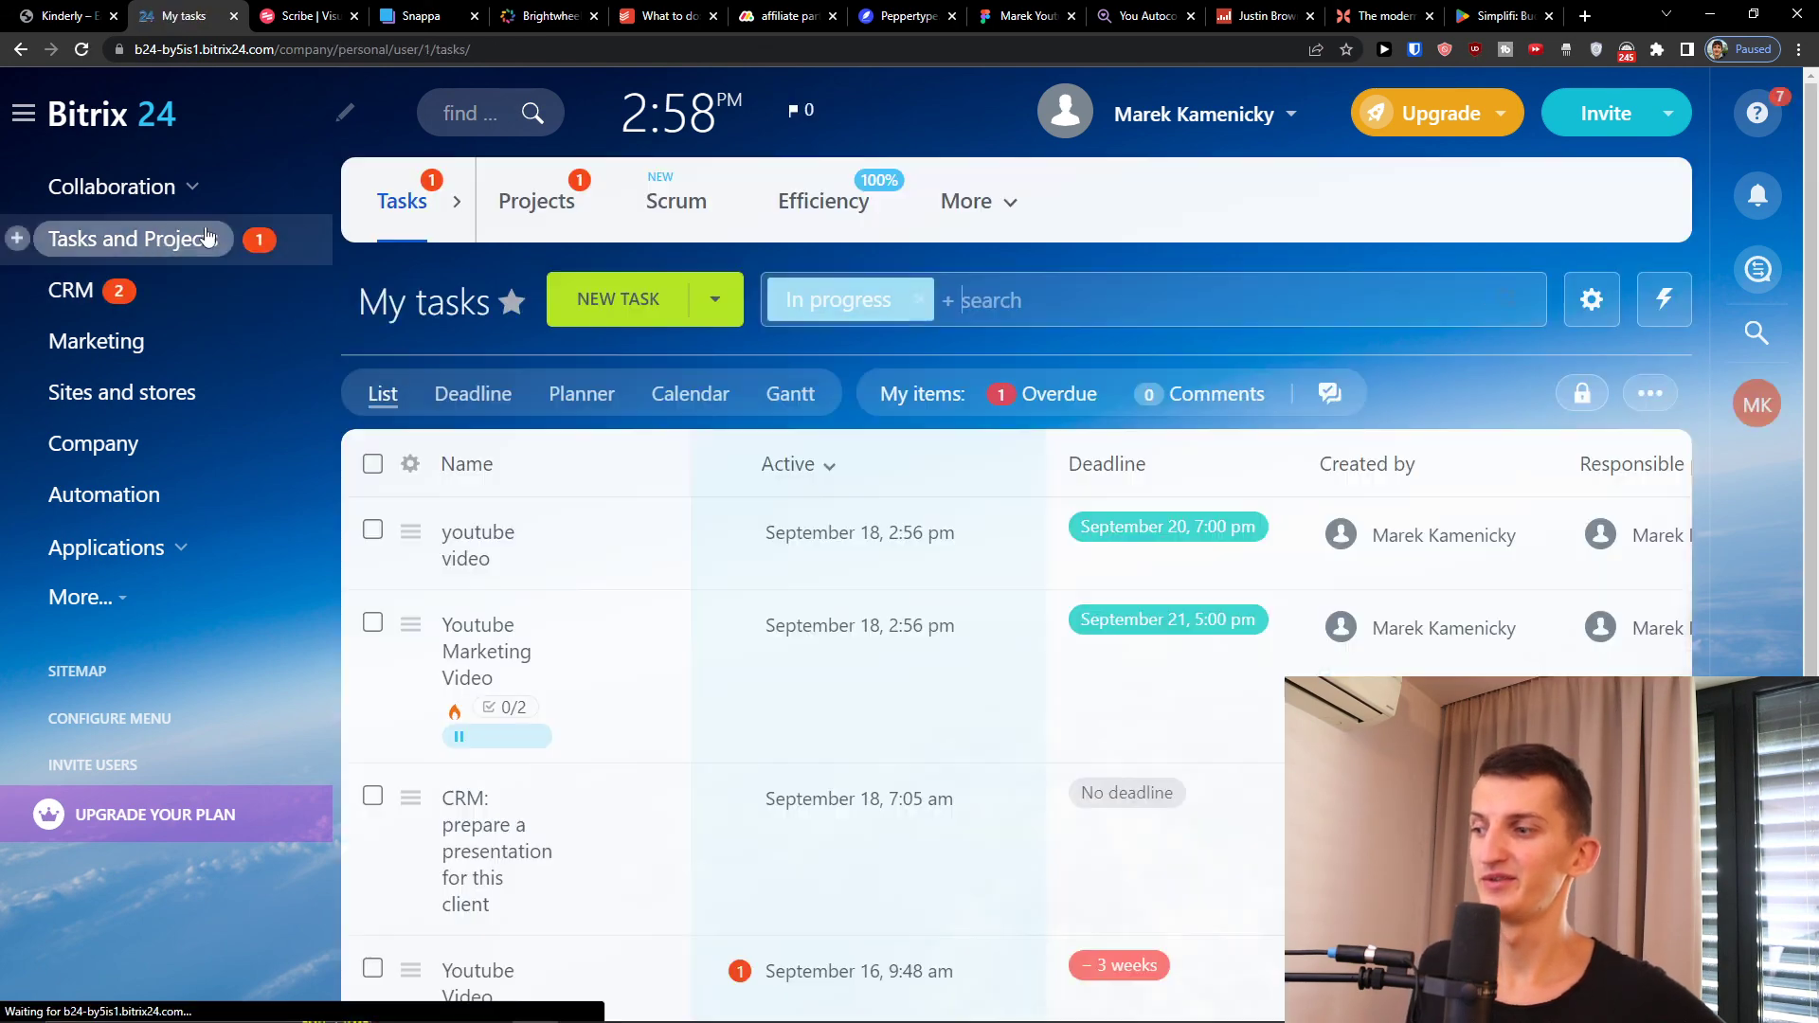
scroll(465, 341, "down", 3)
scroll(465, 341, "up", 2)
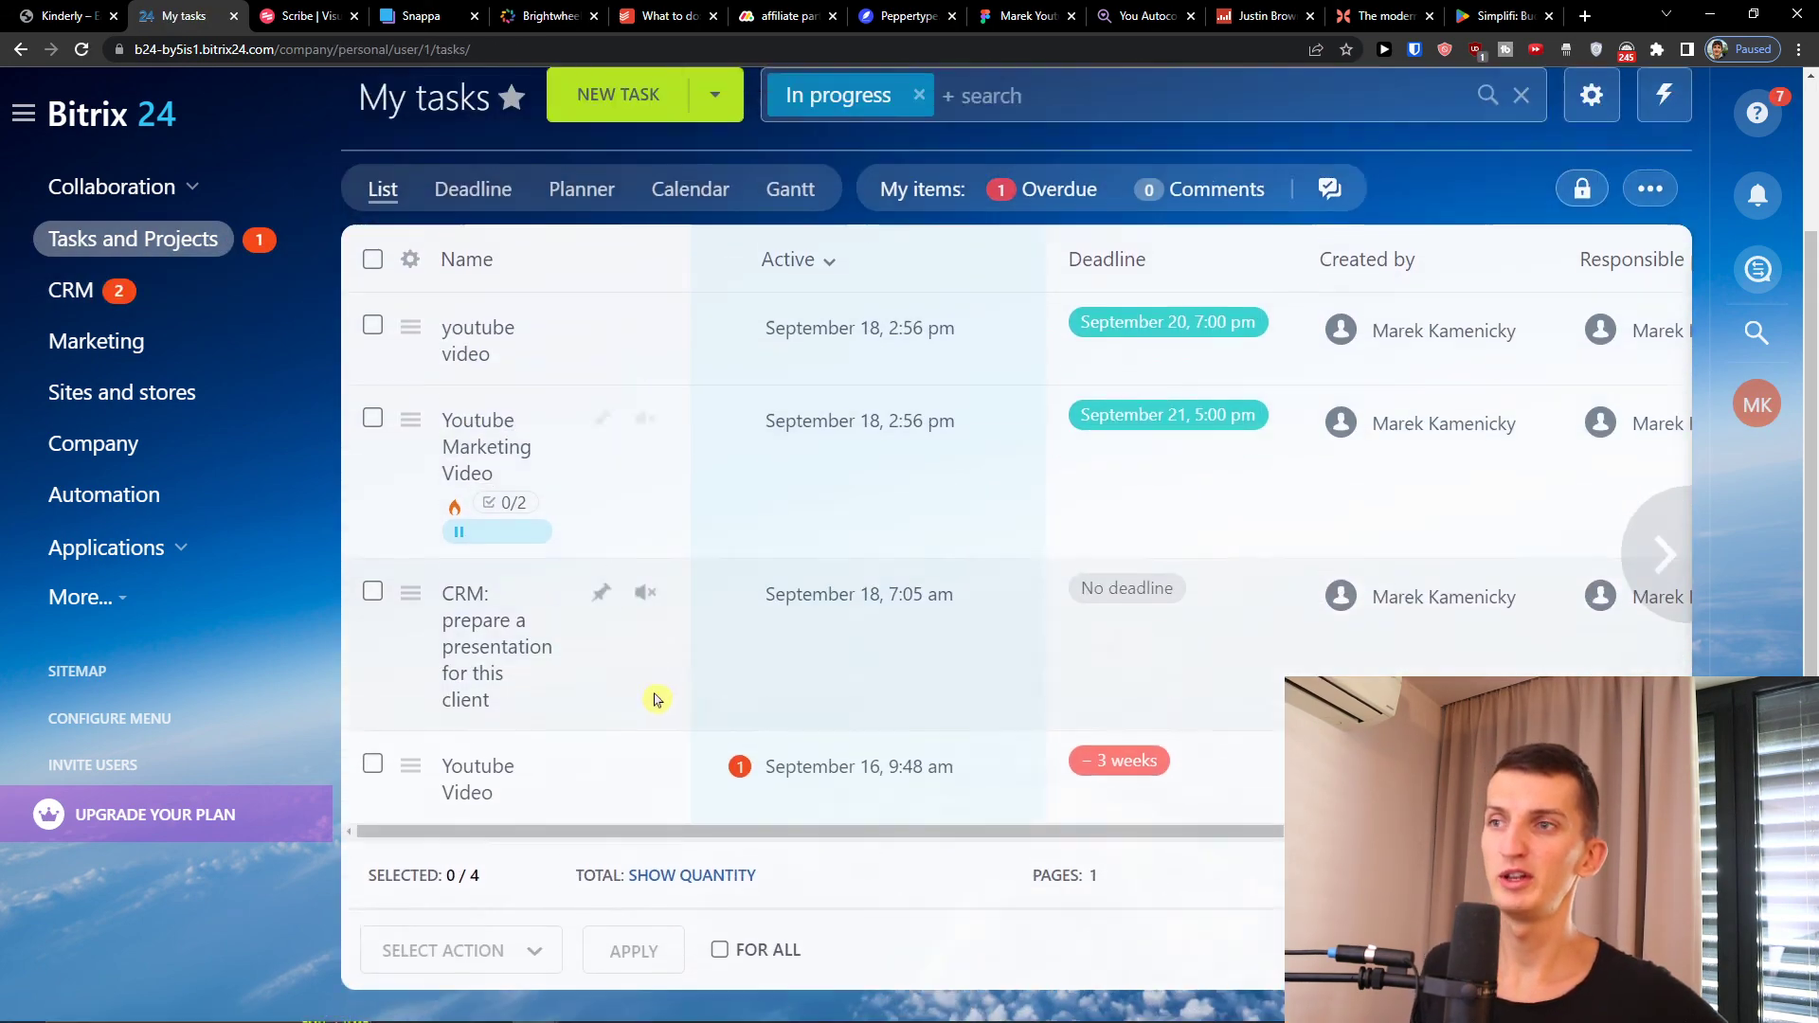
mouse_move(691, 846)
left_mouse_down()
mouse_move(1124, 922)
mouse_move(676, 828)
left_mouse_up()
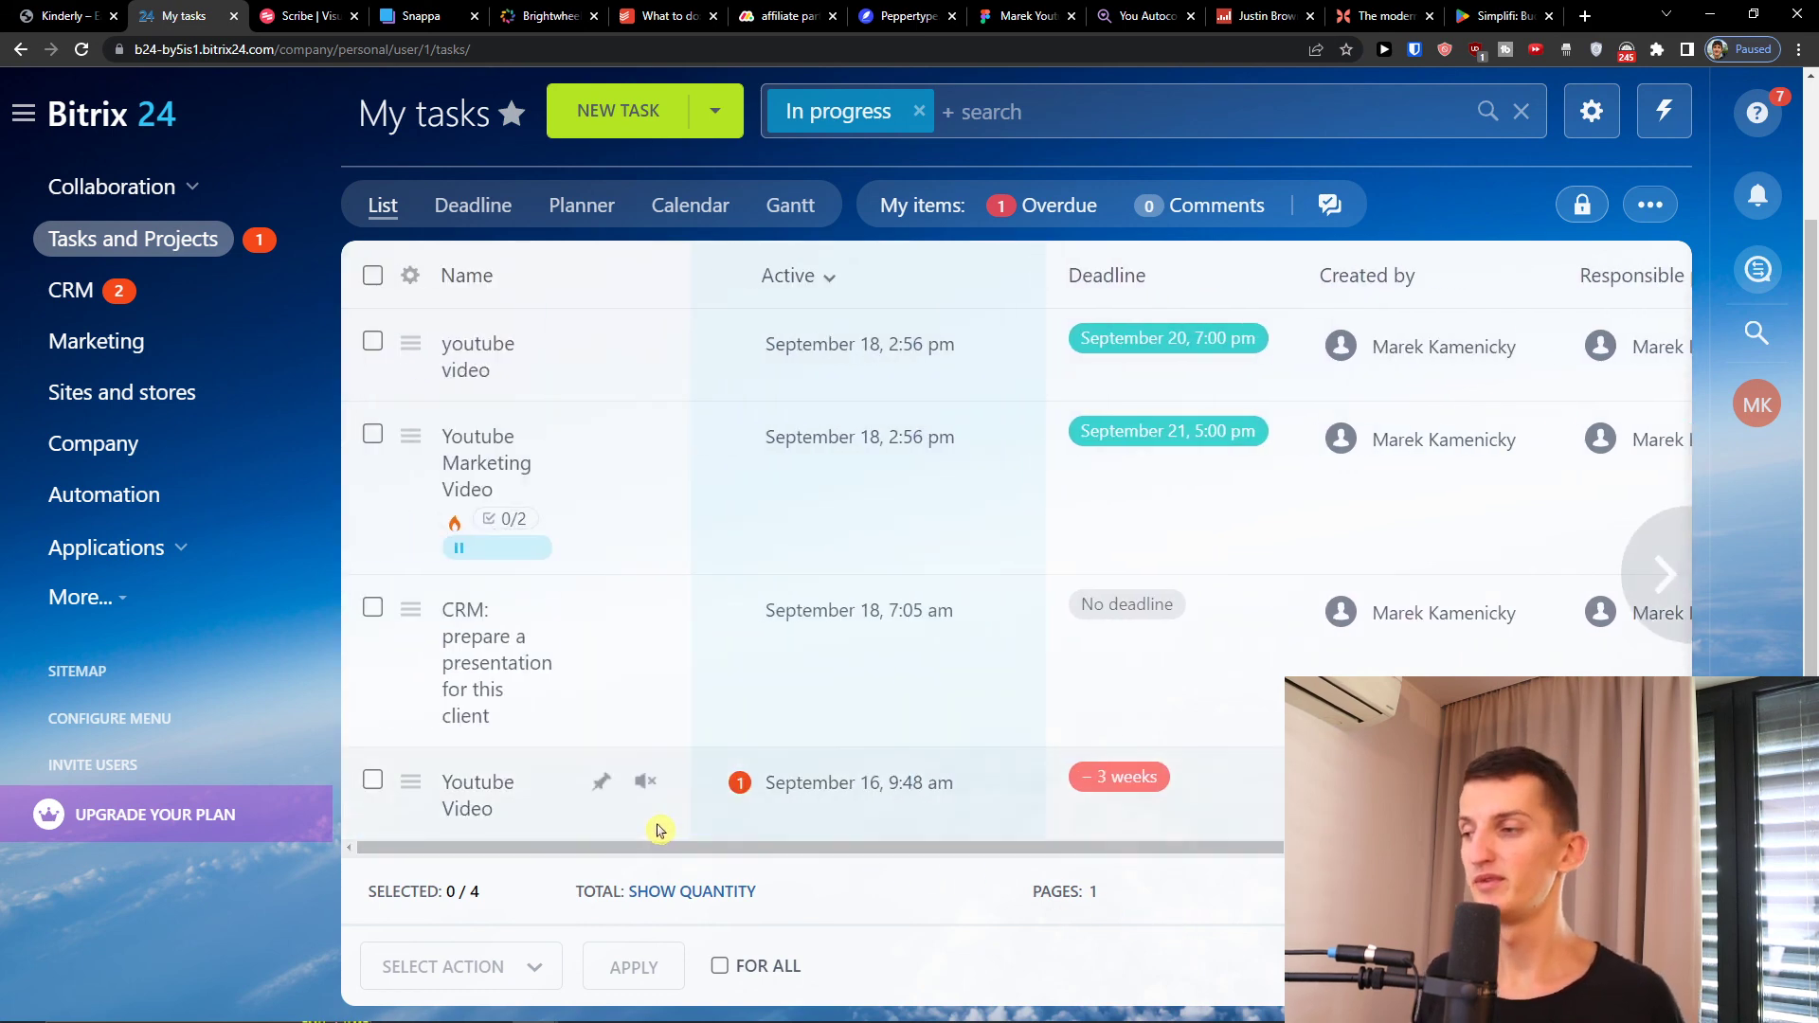
scroll(633, 803, "down", 2)
scroll(637, 807, "up", 2)
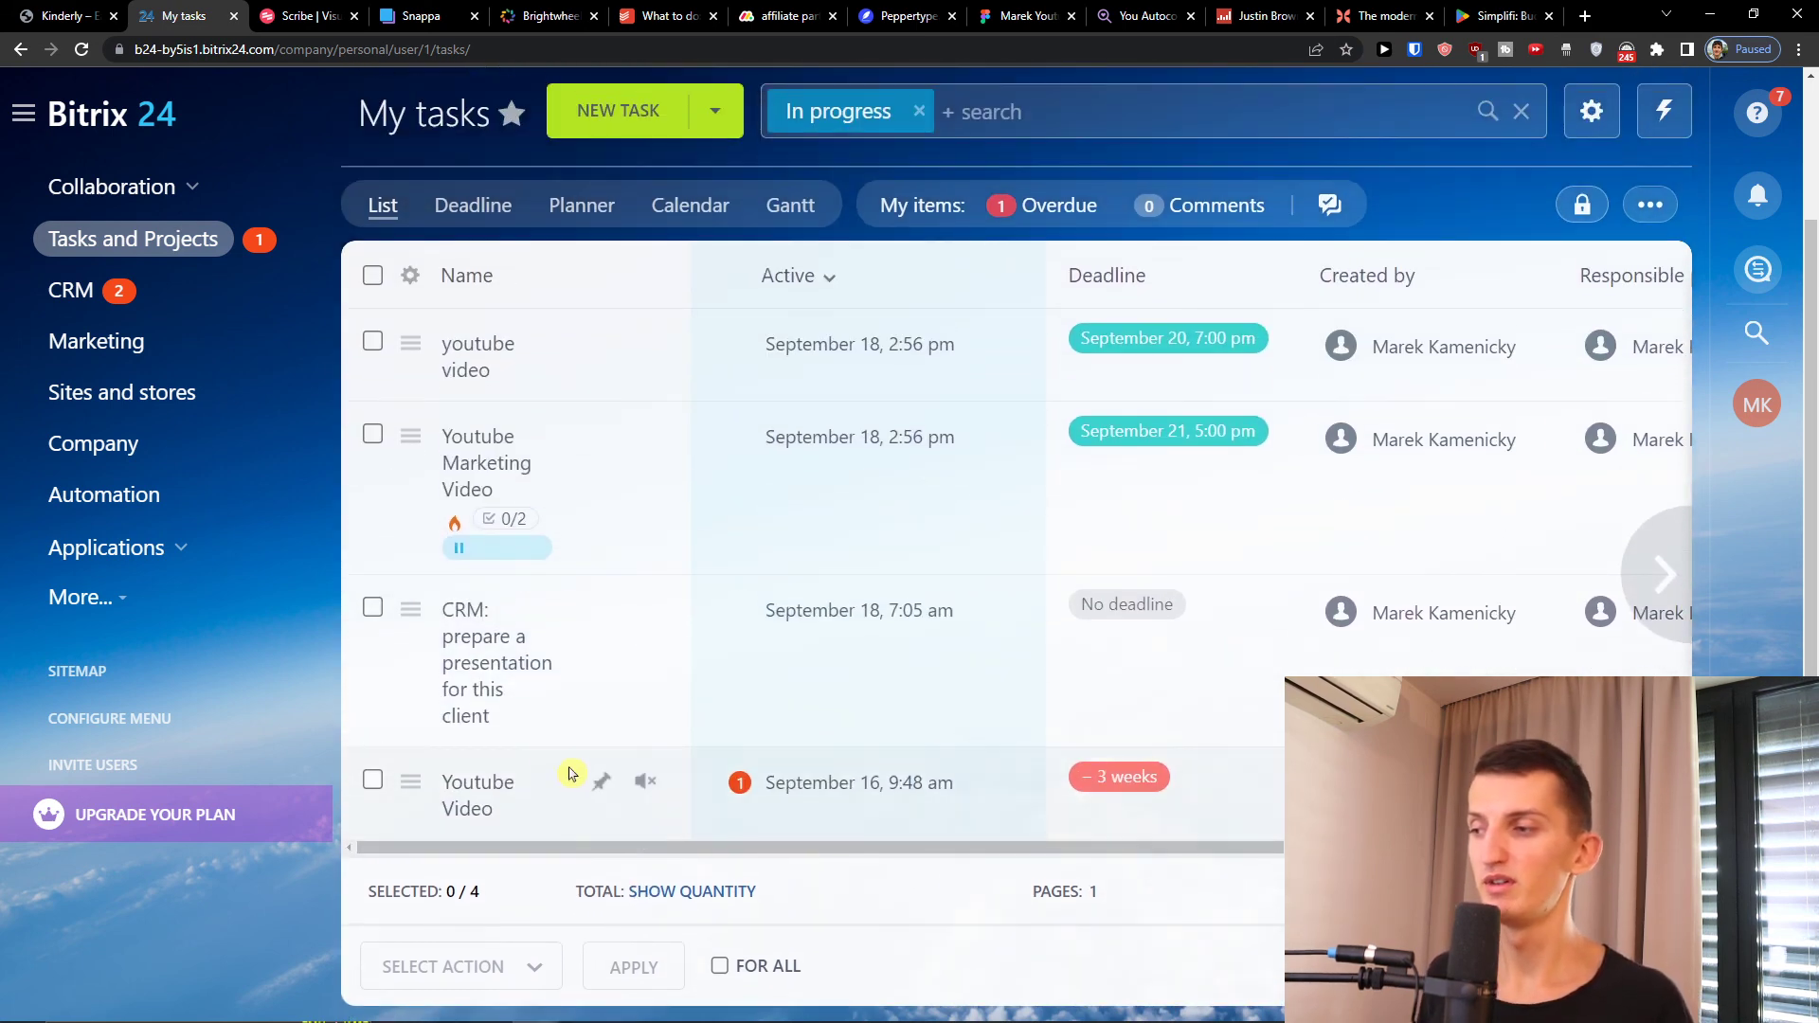